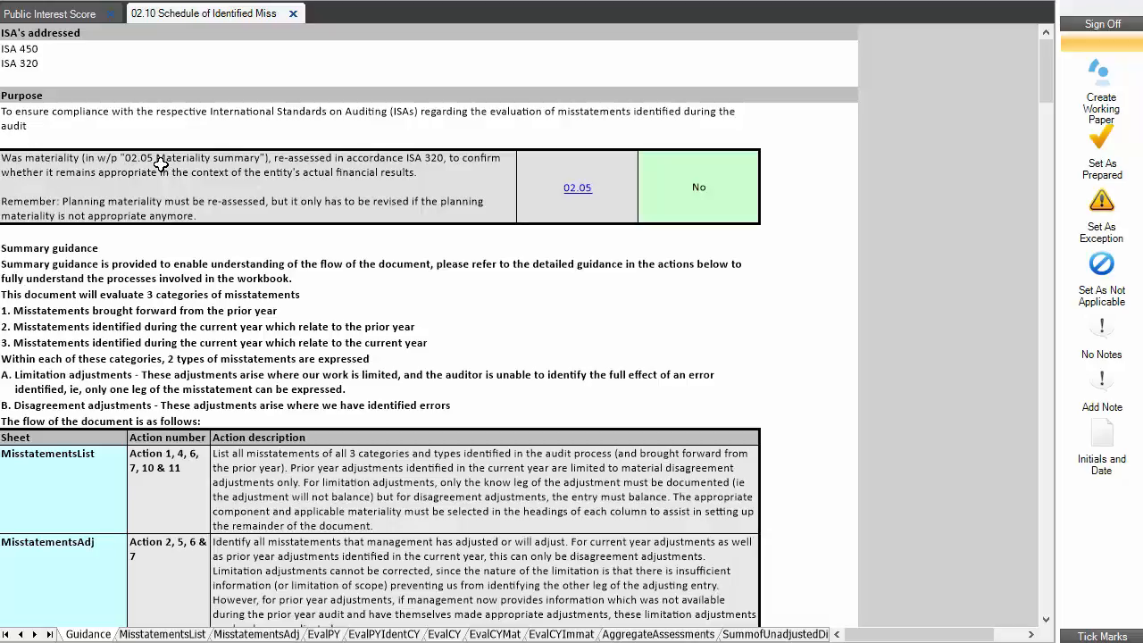
- Review the materiality re-assessment question for 02.05 on the Guidance sheet and look through the audit file's working paper sections
{"action": "left_click", "coordinate": [163, 164]}
{"action": "left_click", "coordinate": [714, 188]}
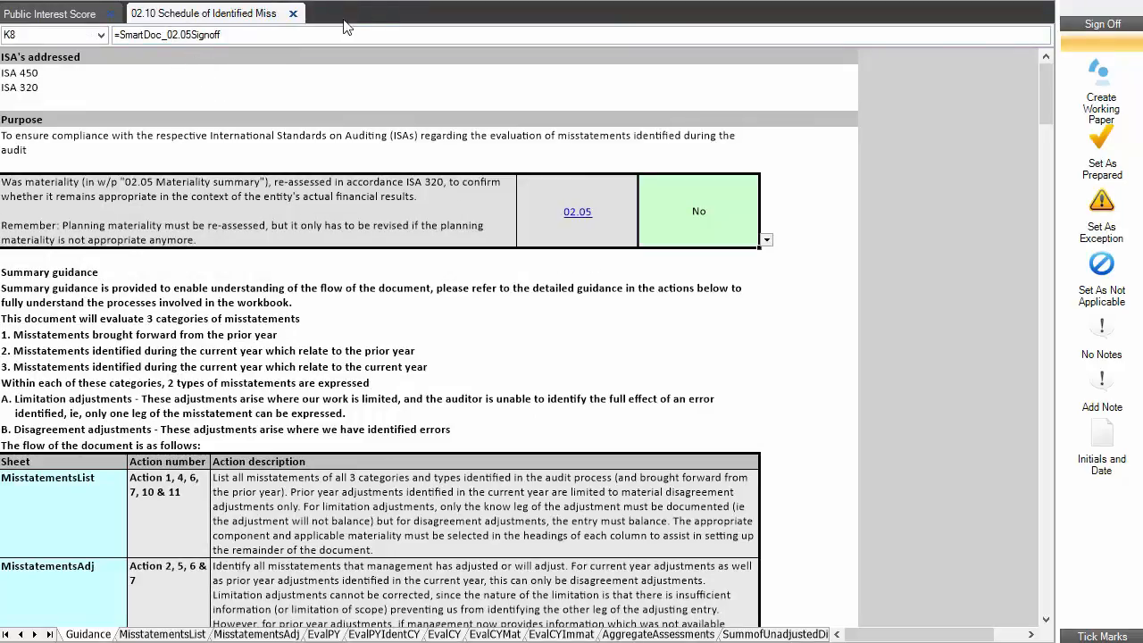
{"action": "left_click", "coordinate": [400, 2]}
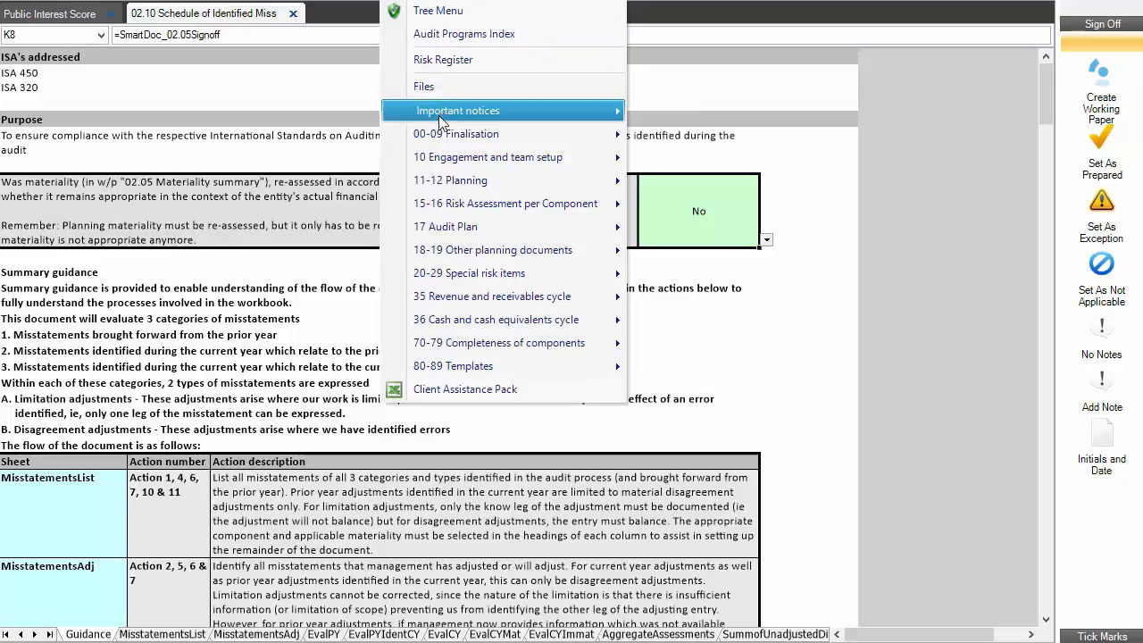
{"action": "mouse_move", "coordinate": [446, 134]}
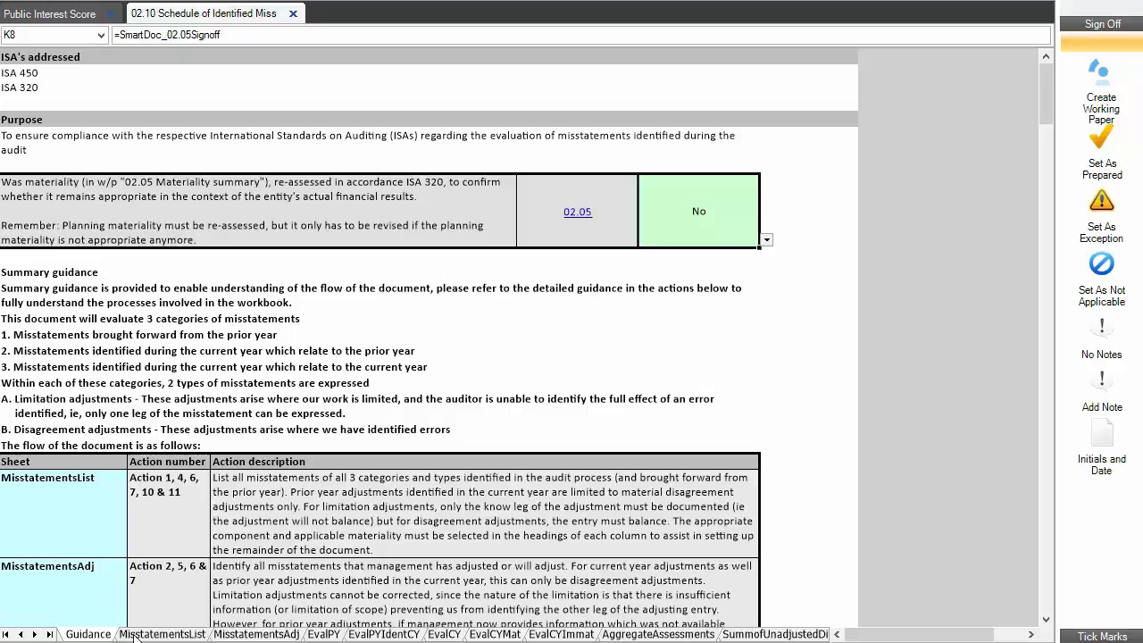
- On the MisstatementsList sheet, inspect the applicable materiality for related parties and contingent liabilities, plus the materiality base options for related parties
{"action": "left_click", "coordinate": [136, 635]}
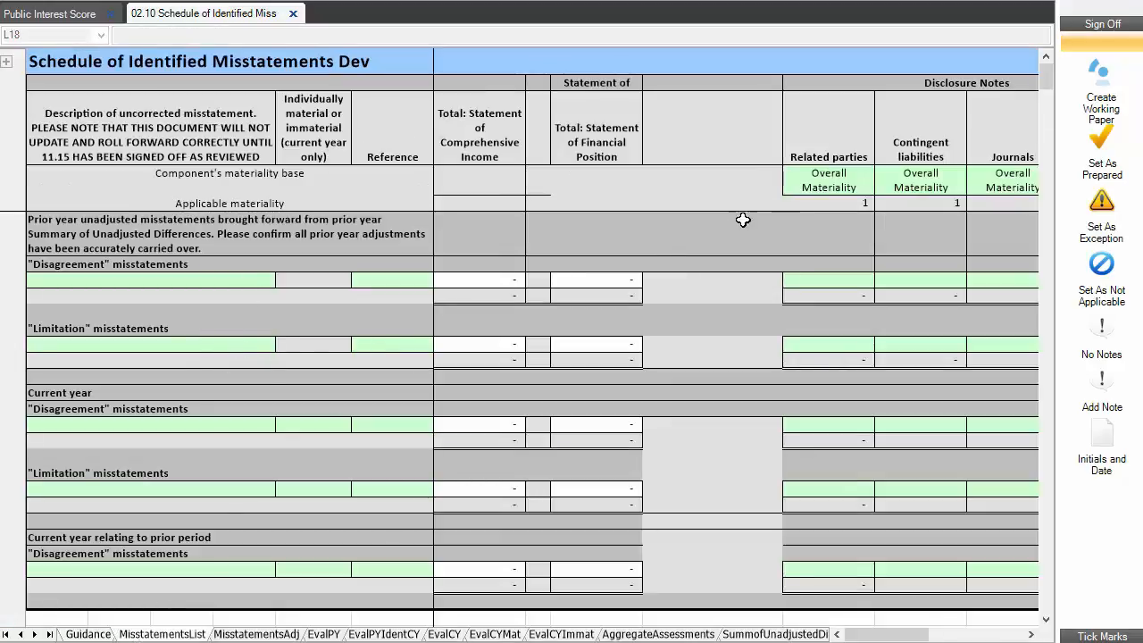
{"action": "left_click", "coordinate": [826, 205]}
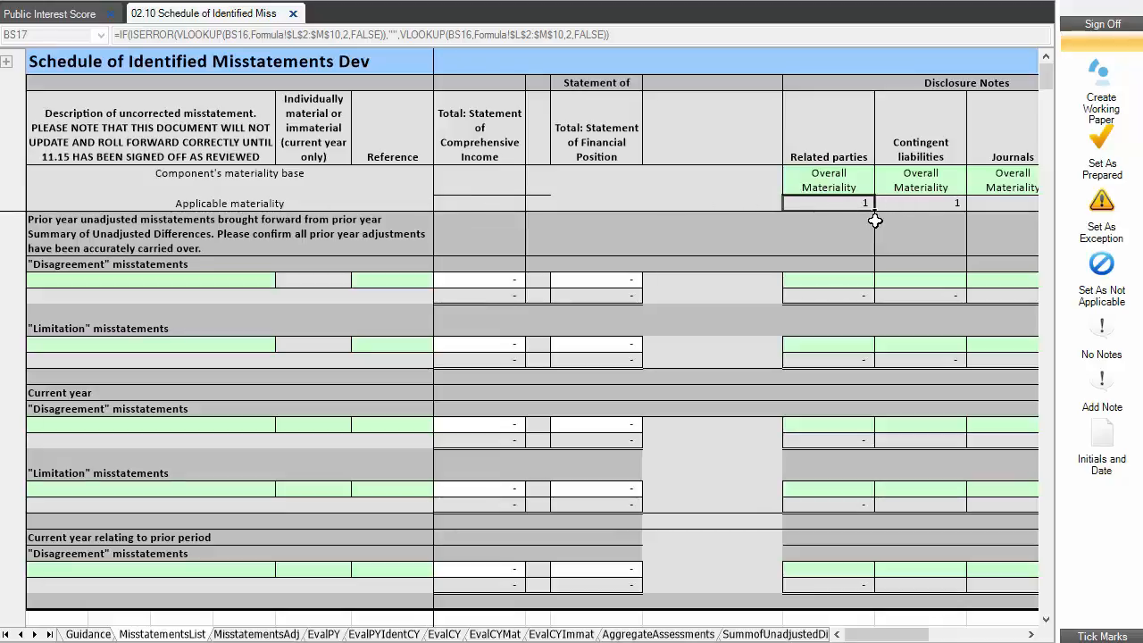
{"action": "left_click", "coordinate": [911, 204]}
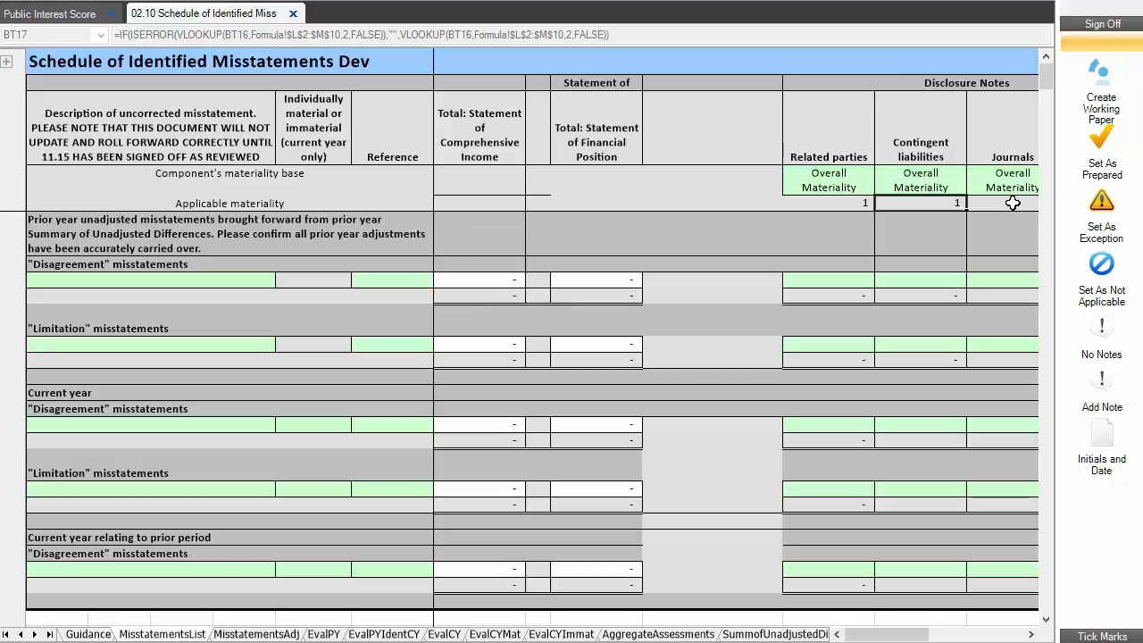
{"action": "left_click", "coordinate": [815, 208]}
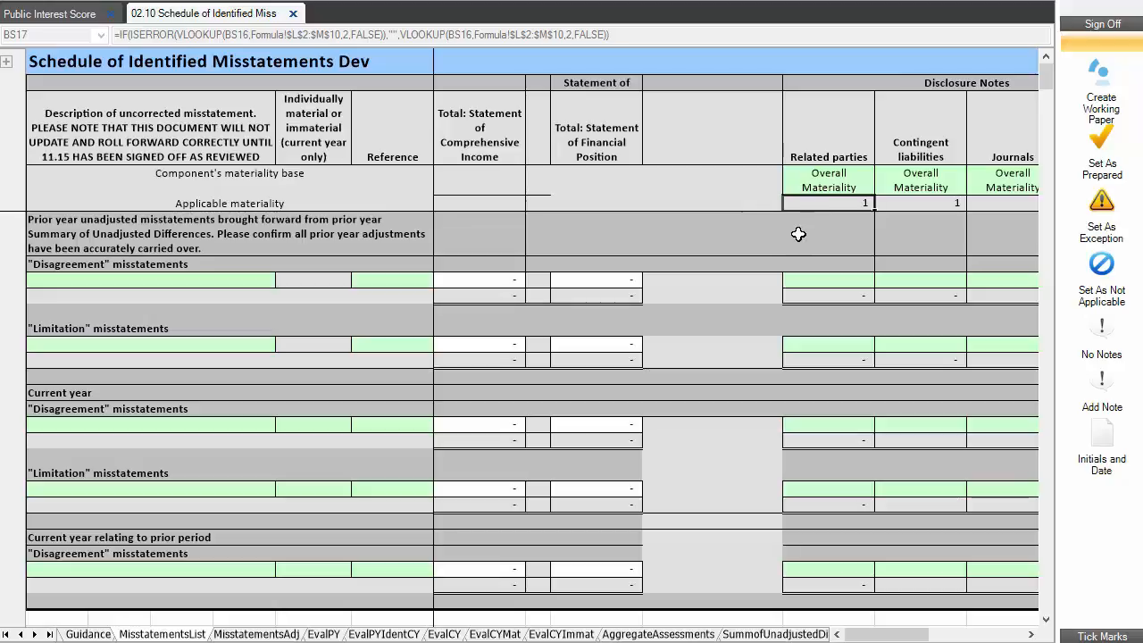
{"action": "left_click", "coordinate": [857, 186]}
{"action": "left_click", "coordinate": [882, 190]}
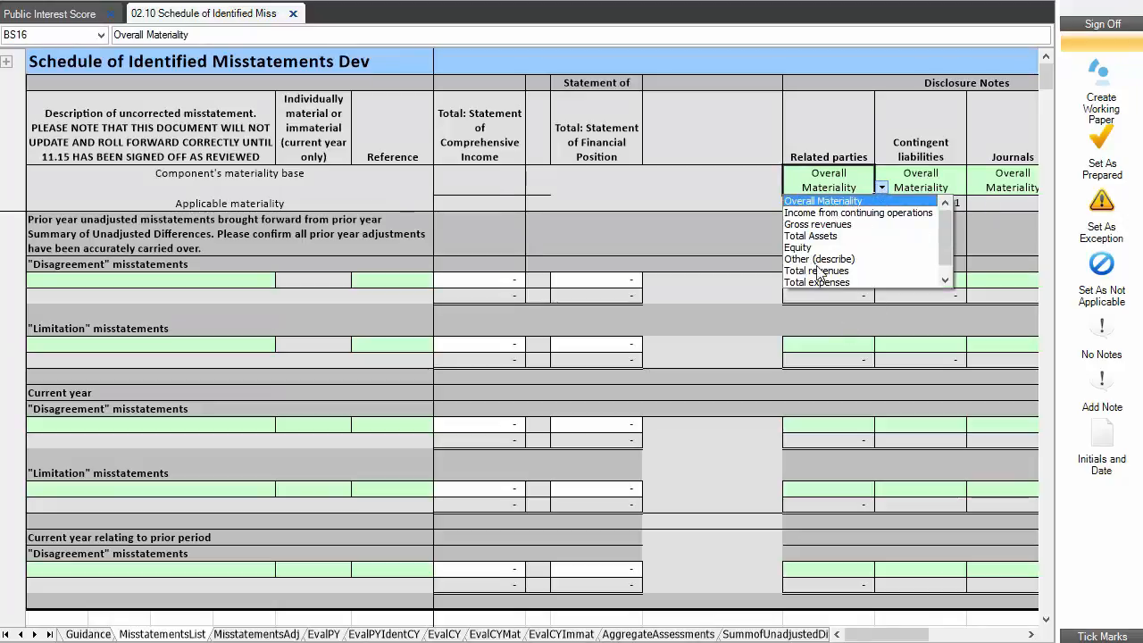
{"action": "left_click", "coordinate": [888, 198]}
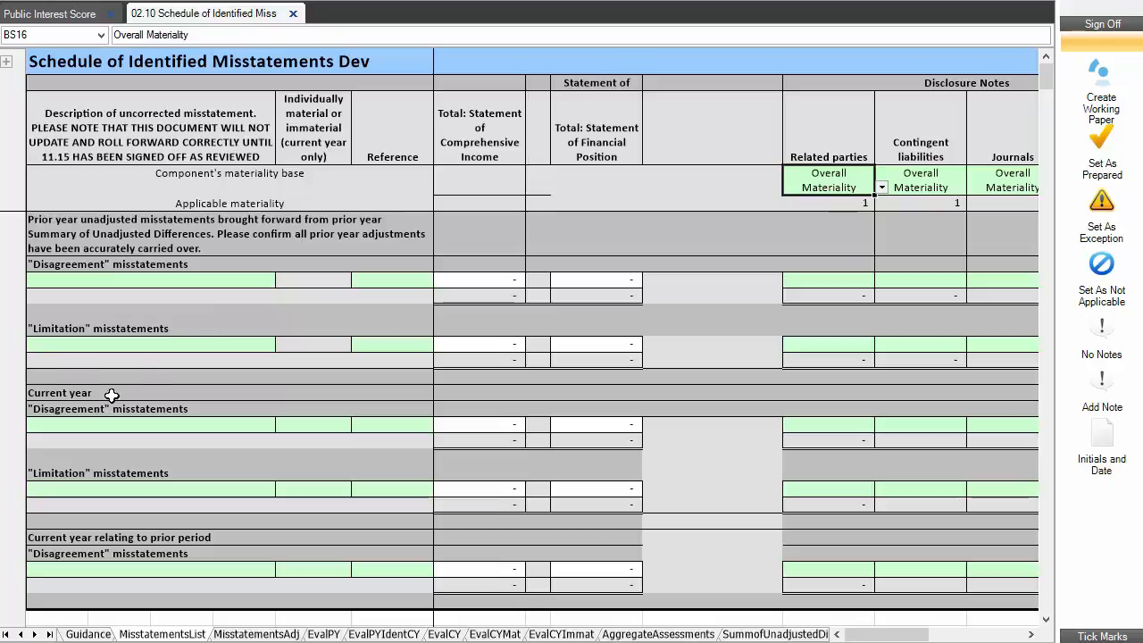
- Open planning working paper 11.15 Engagement team discussion agenda documentation, check the 02.10 schedule once more, and return to 11.15
{"action": "left_click", "coordinate": [139, 158]}
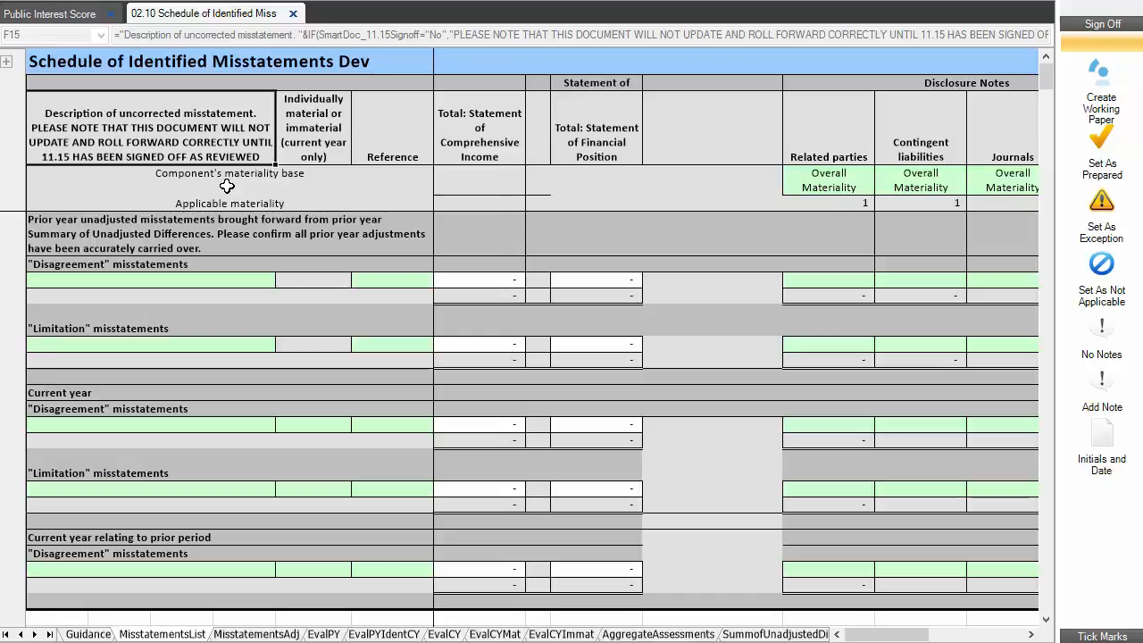
{"action": "left_click", "coordinate": [406, 1]}
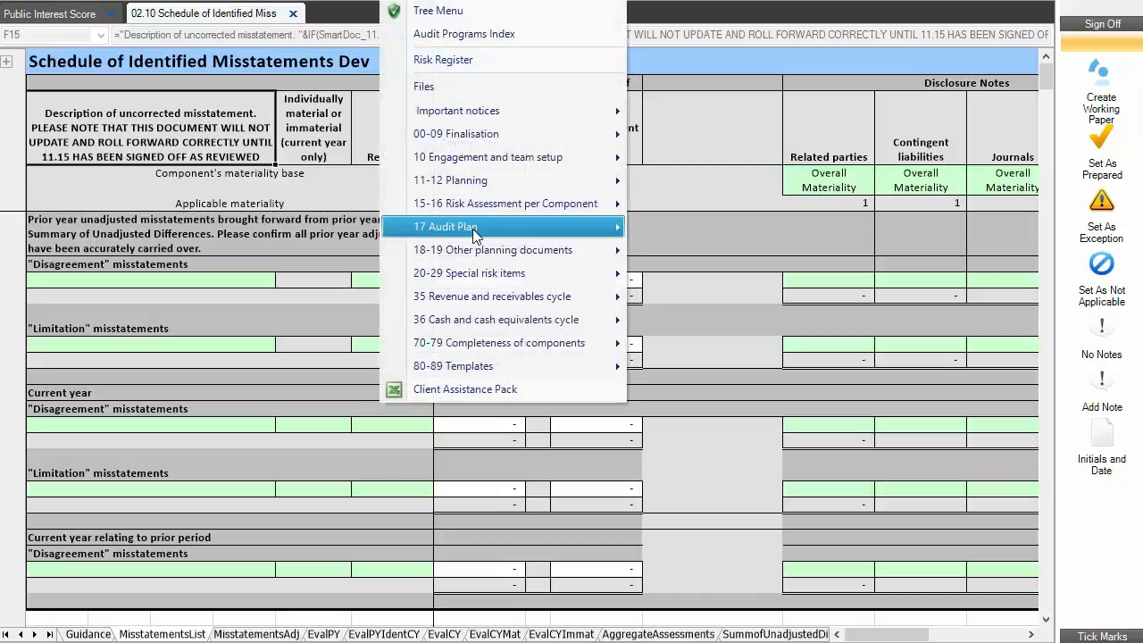
{"action": "mouse_move", "coordinate": [482, 183]}
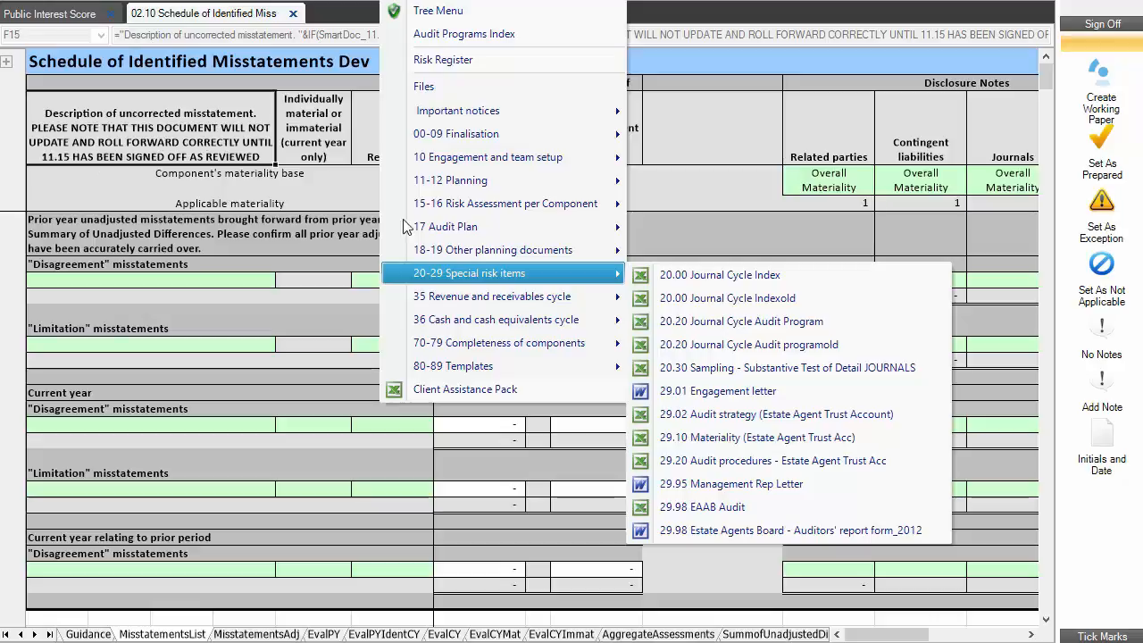
{"action": "mouse_move", "coordinate": [435, 190]}
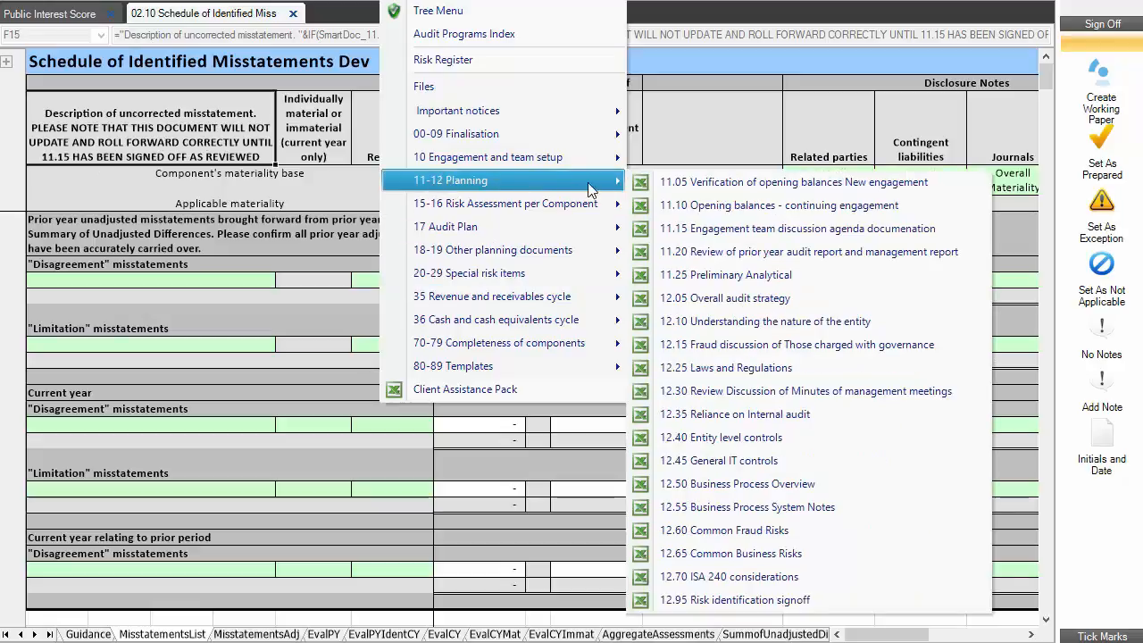
{"action": "left_click", "coordinate": [711, 230]}
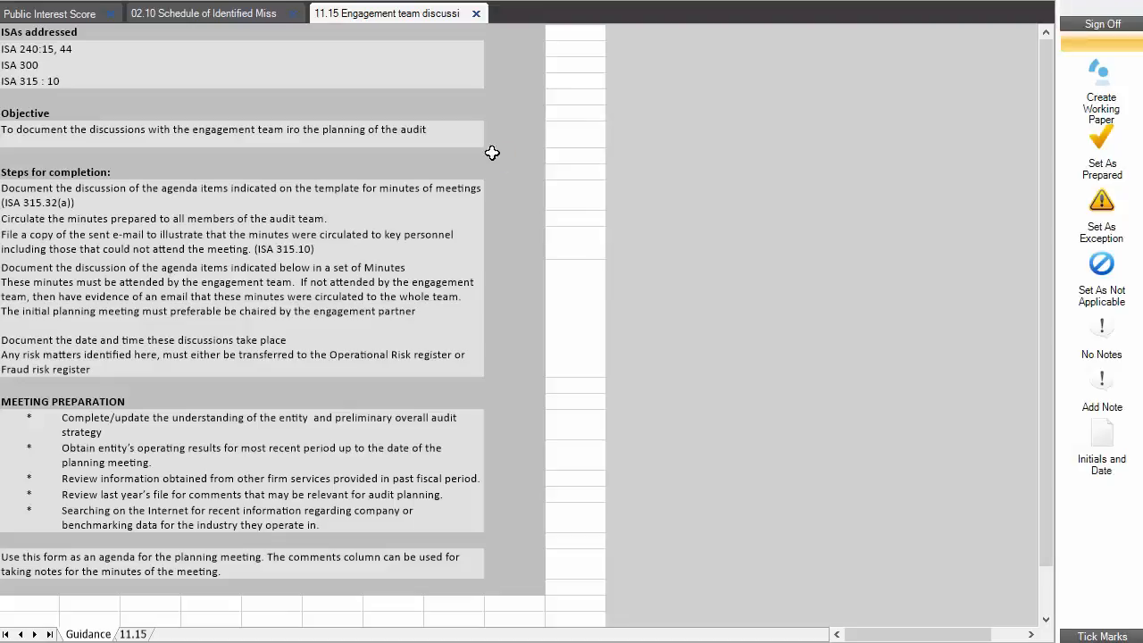
{"action": "left_click", "coordinate": [177, 14]}
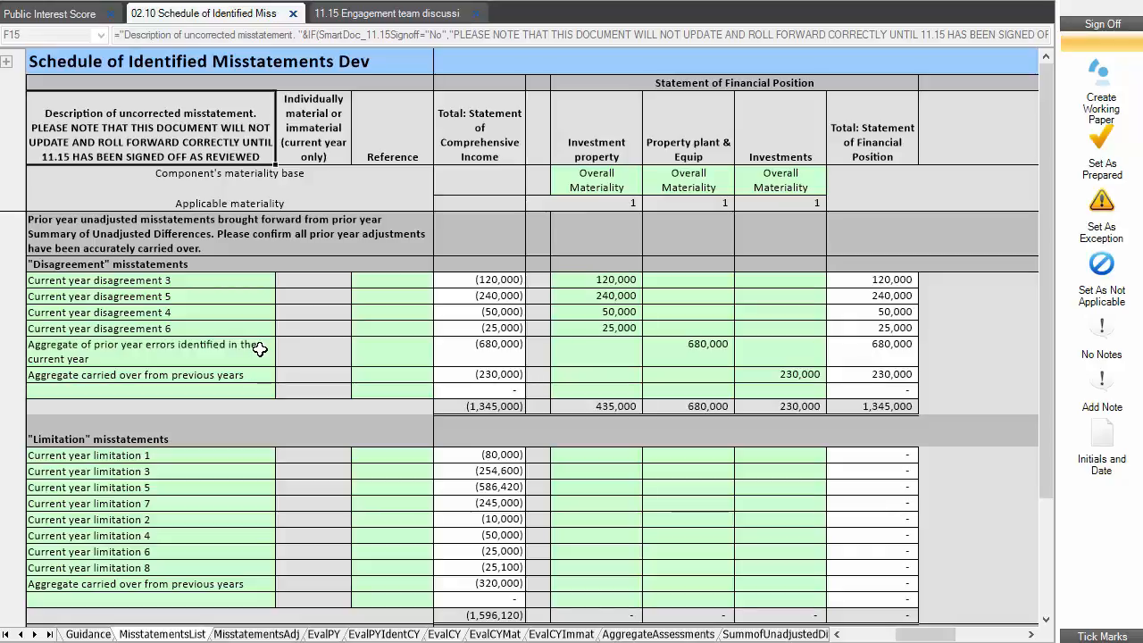
{"action": "left_click", "coordinate": [379, 16]}
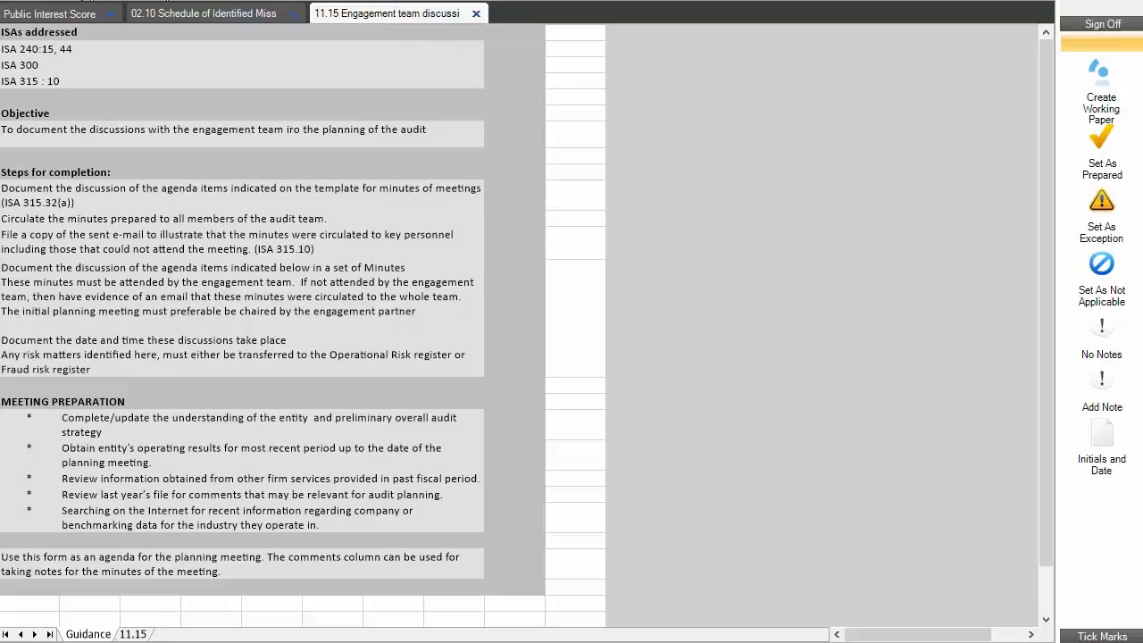
- Log in again by entering the account password, sign off working paper 11.15 as reviewed, and return to the 02.10 schedule
{"action": "left_click", "coordinate": [30, 11]}
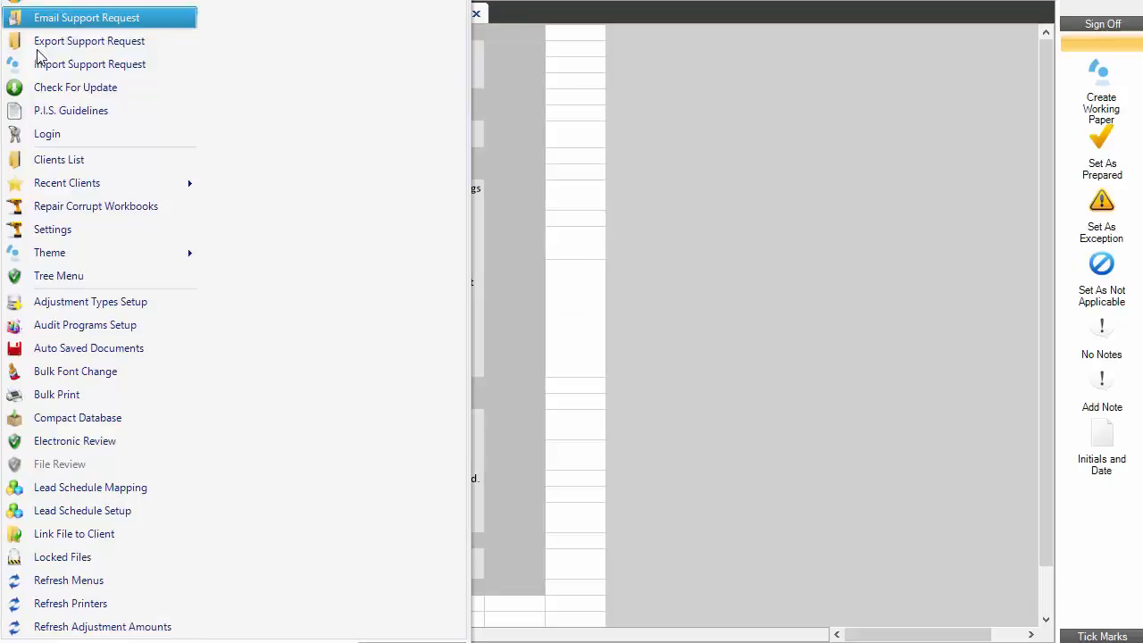
{"action": "left_click", "coordinate": [25, 138]}
{"action": "type", "text": "**********"}
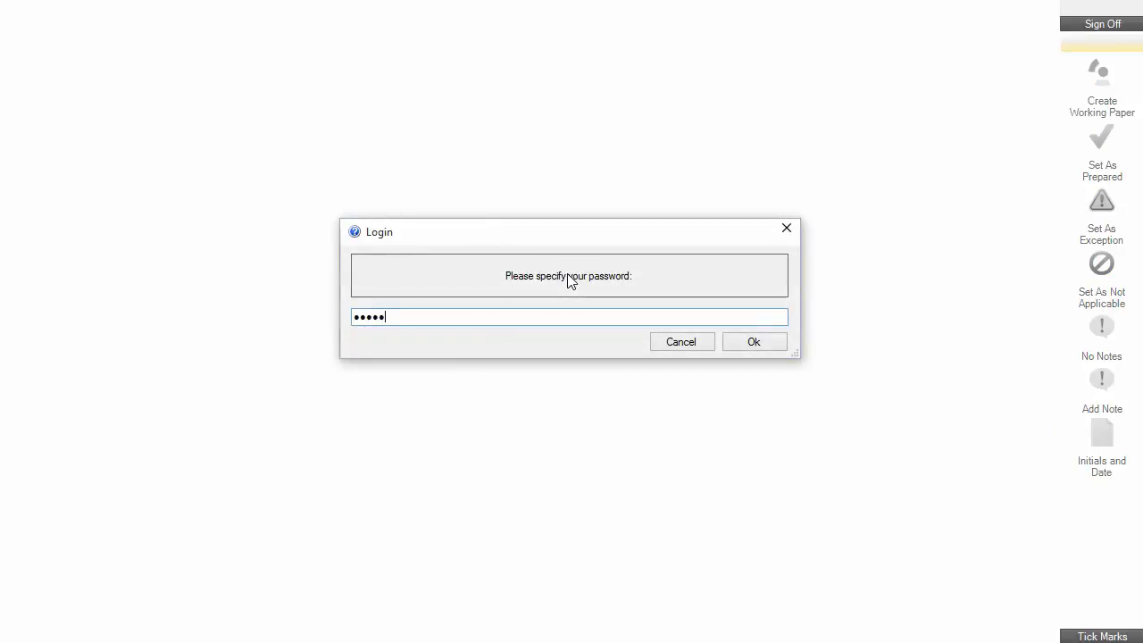
{"action": "key", "text": "Return"}
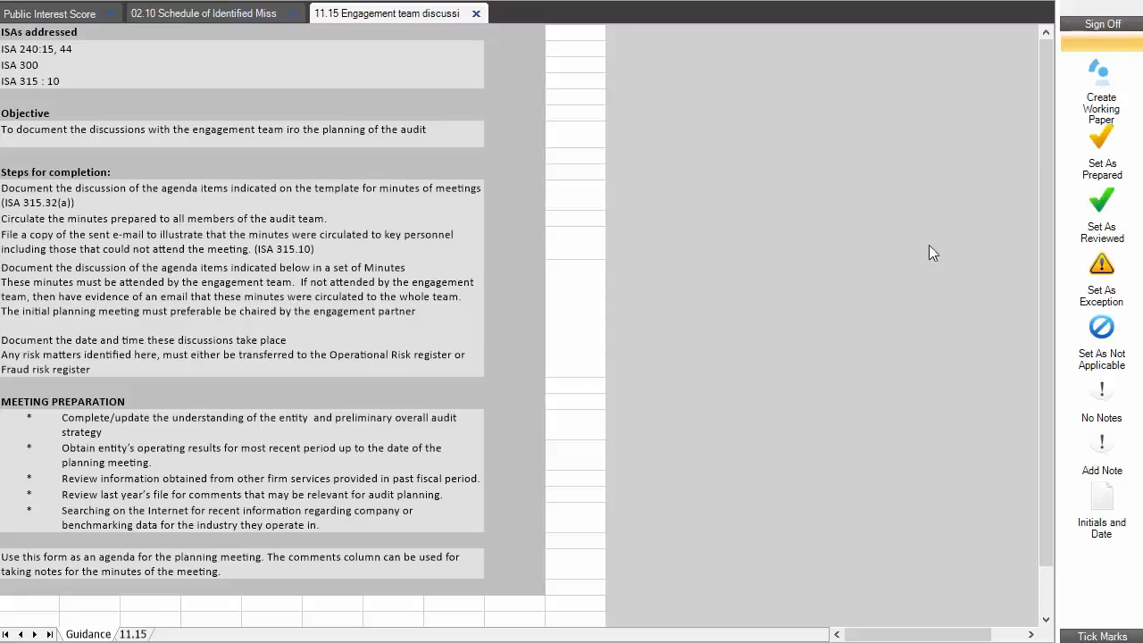
{"action": "left_click", "coordinate": [1094, 223]}
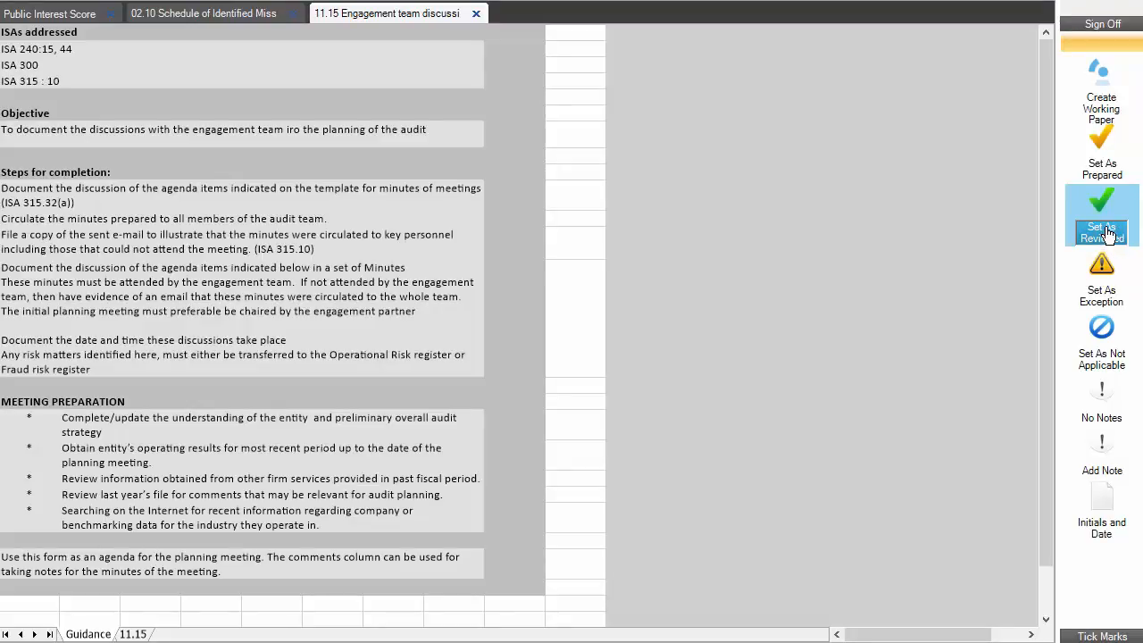
{"action": "left_click", "coordinate": [241, 19]}
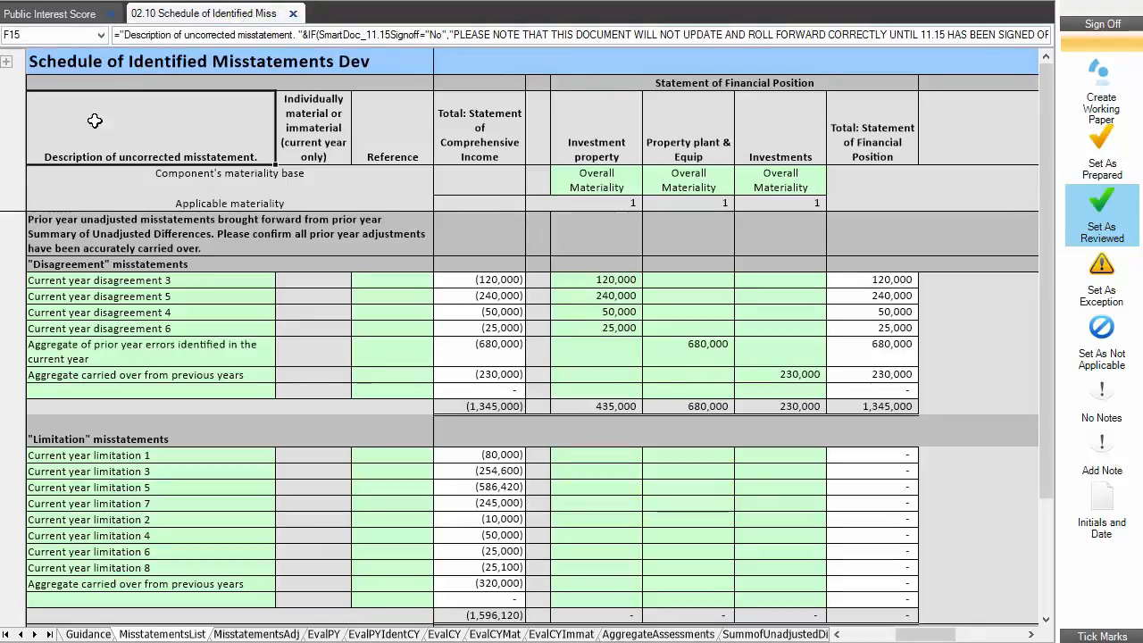
- Examine the prior year disagreement and limitation misstatements brought forward, including the individual current year items and the aggregate rows
{"action": "left_click", "coordinate": [119, 234]}
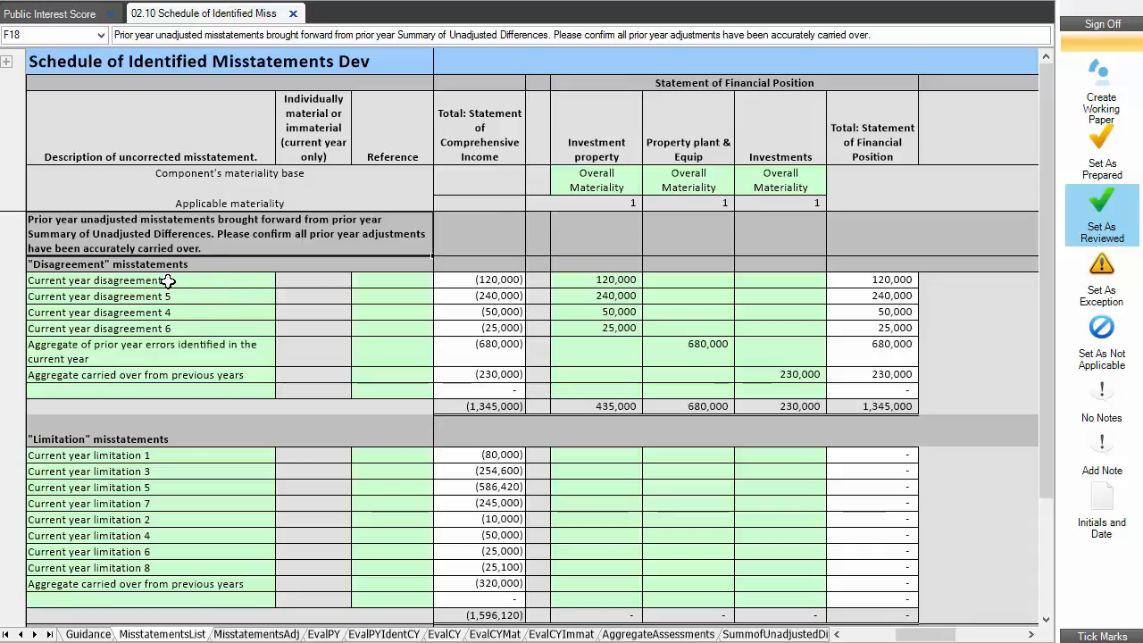
{"action": "key", "text": "Right"}
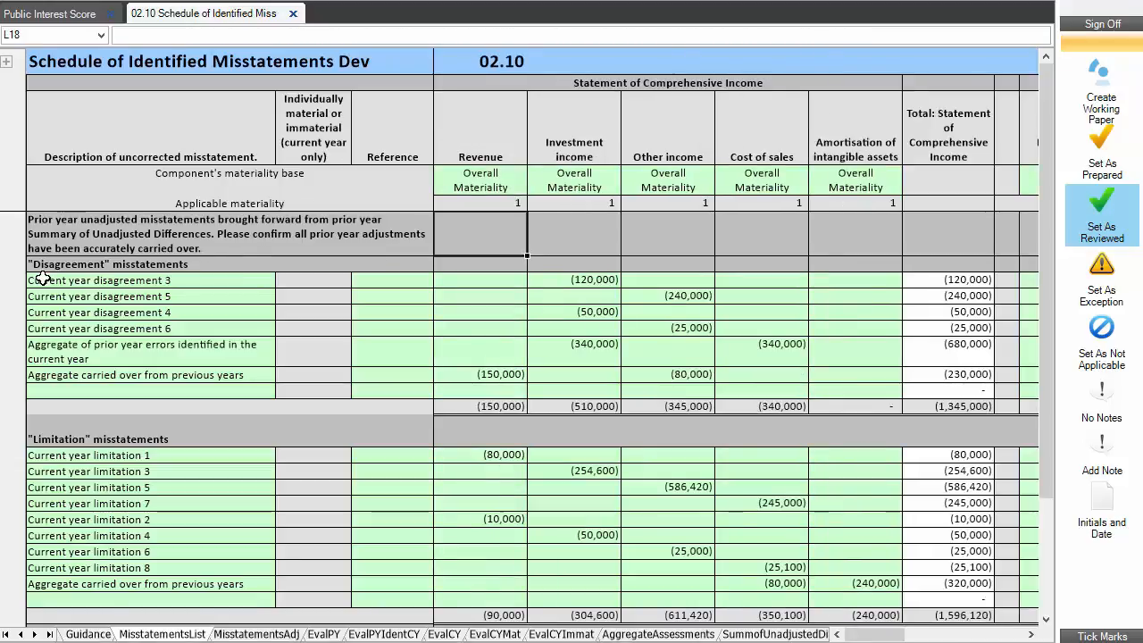
{"action": "left_click", "coordinate": [170, 280]}
{"action": "left_click", "coordinate": [148, 456]}
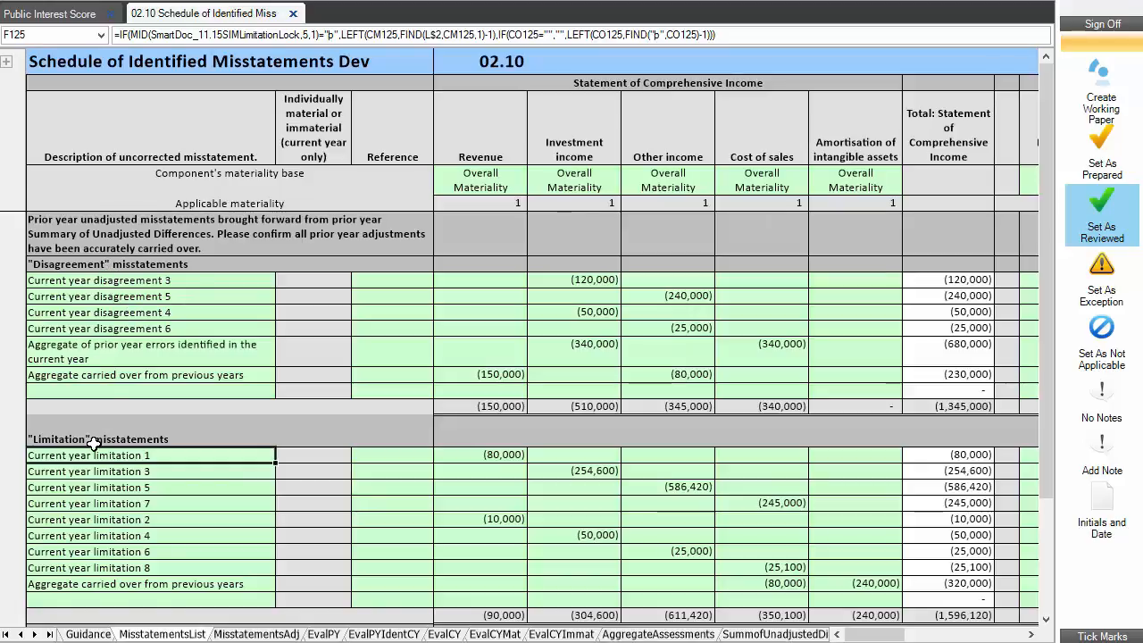
{"action": "left_click", "coordinate": [129, 266]}
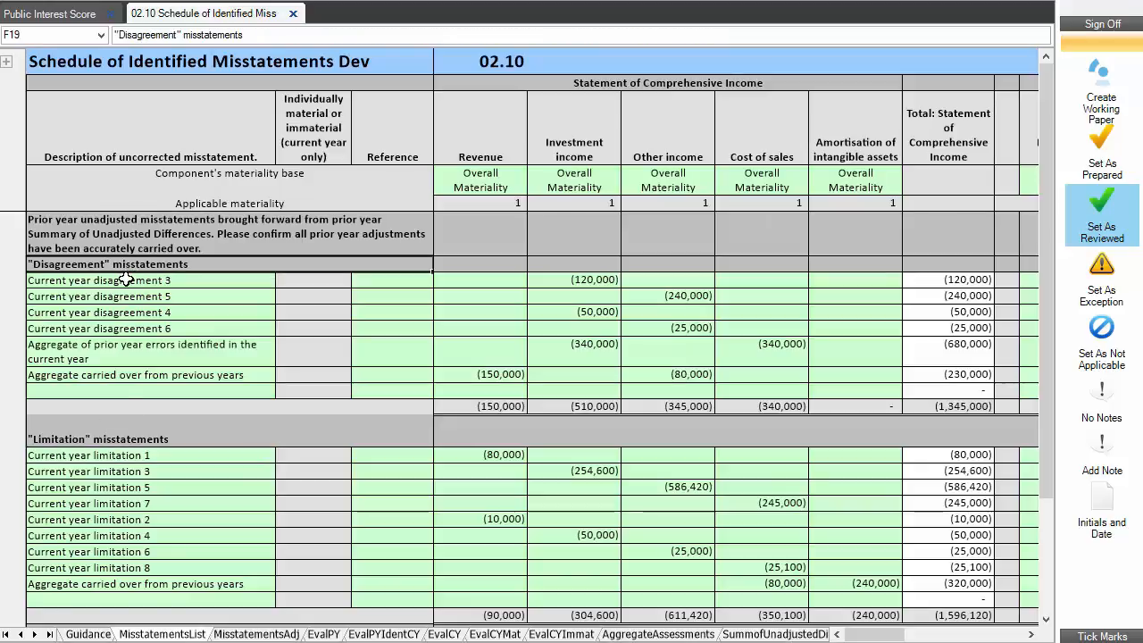
{"action": "left_click", "coordinate": [128, 281]}
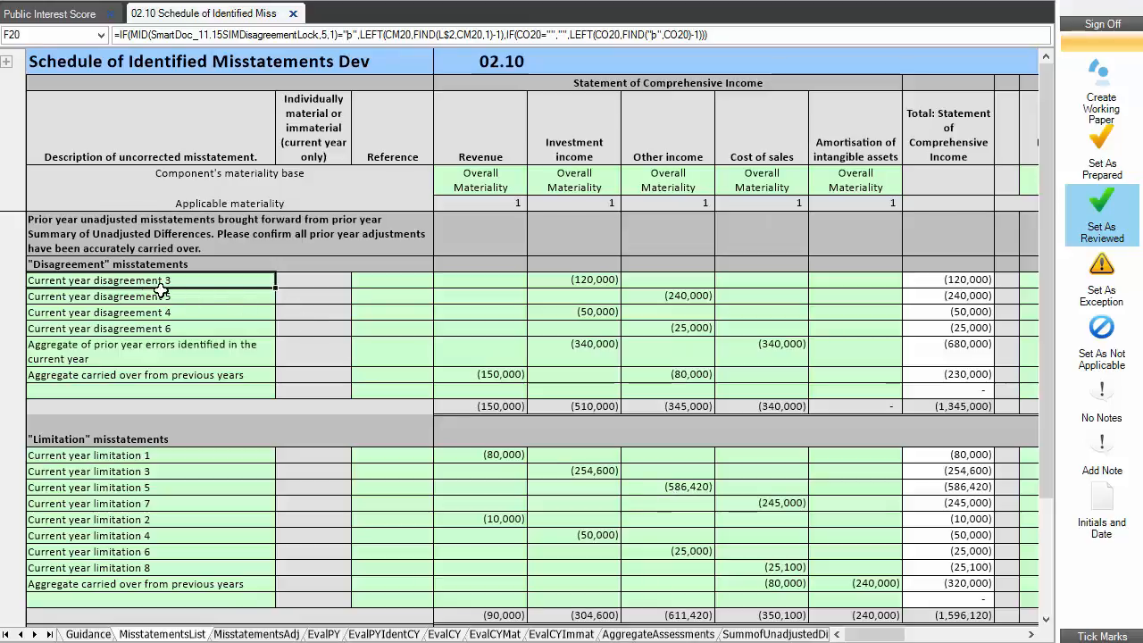
{"action": "left_click", "coordinate": [100, 355]}
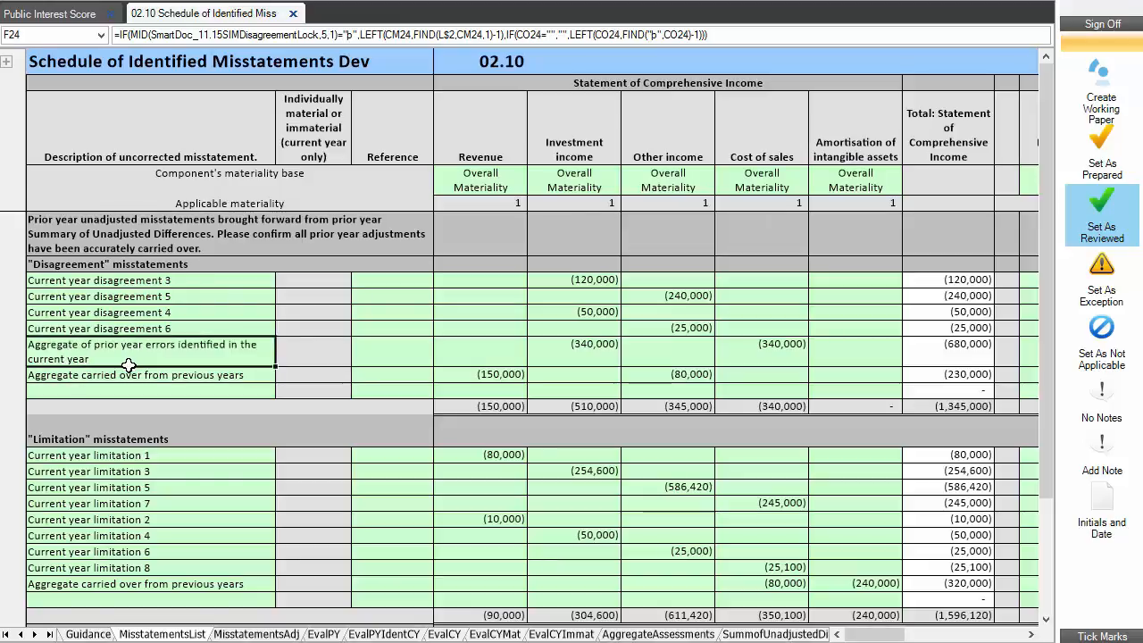
{"action": "left_click", "coordinate": [100, 376]}
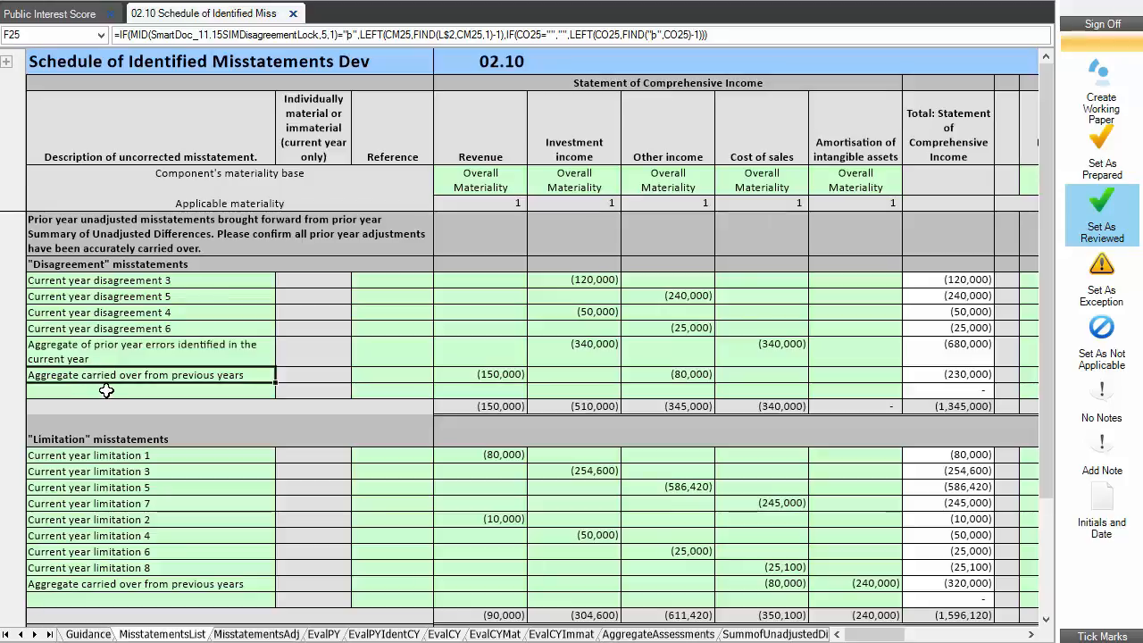
{"action": "left_click", "coordinate": [103, 581]}
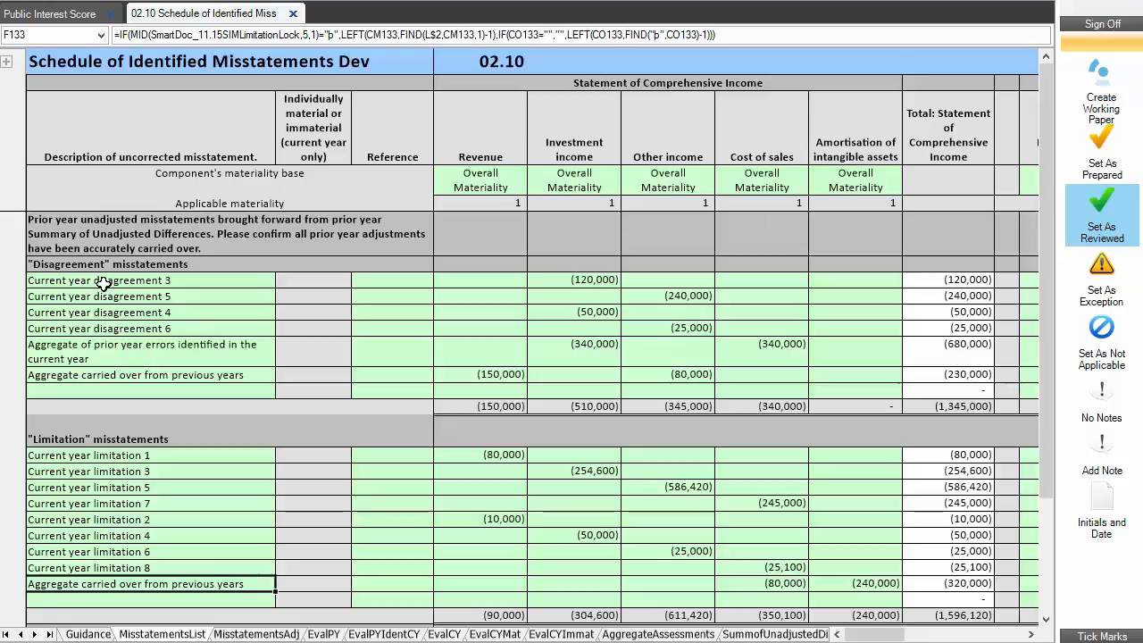
{"action": "left_click_drag", "start_coordinate": [103, 283], "coordinate": [103, 328]}
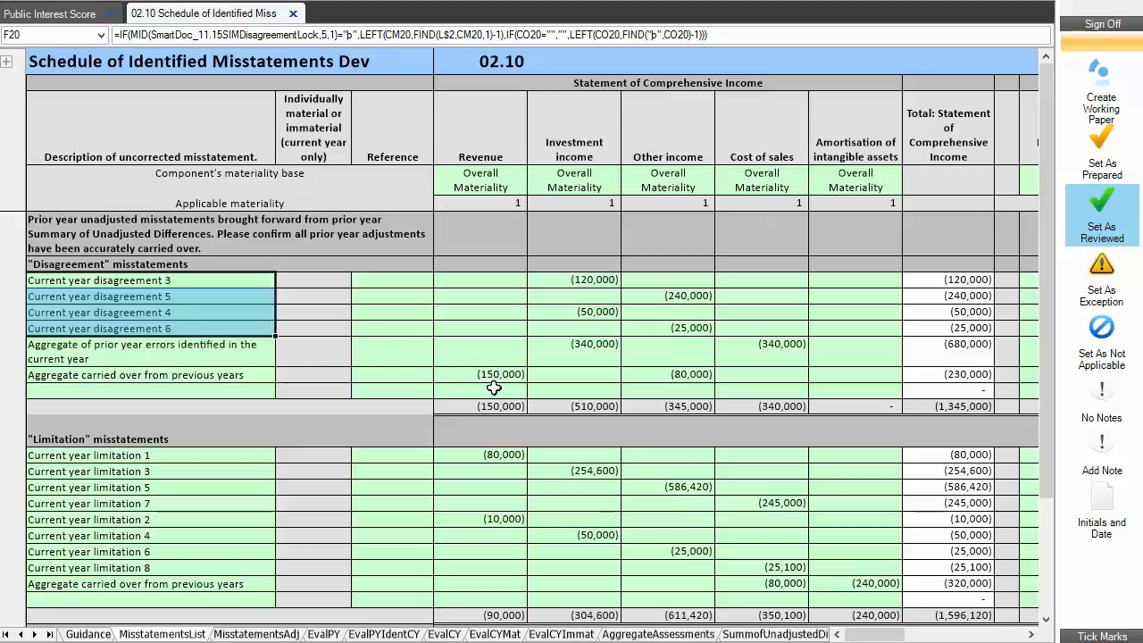
{"action": "left_click", "coordinate": [175, 348]}
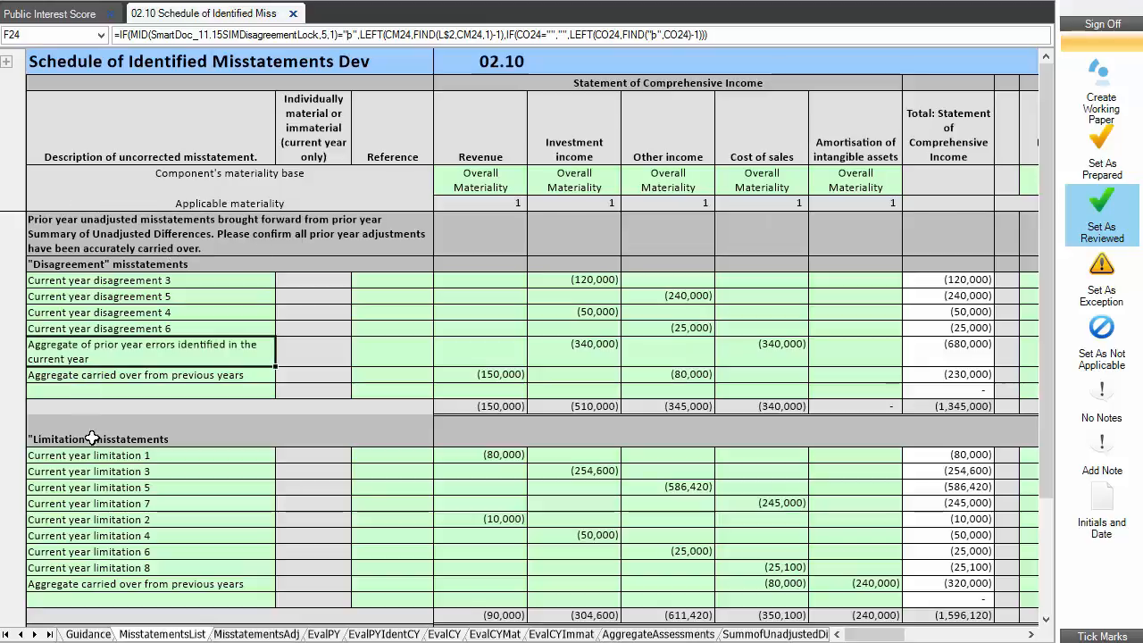
- Add a misstatement described as "Additional prior year entry" in the blank row of the prior year disagreement misstatements
{"action": "scroll", "coordinate": [134, 469], "scroll_direction": "down", "scroll_amount": 1}
{"action": "scroll", "coordinate": [134, 464], "scroll_direction": "down", "scroll_amount": 1}
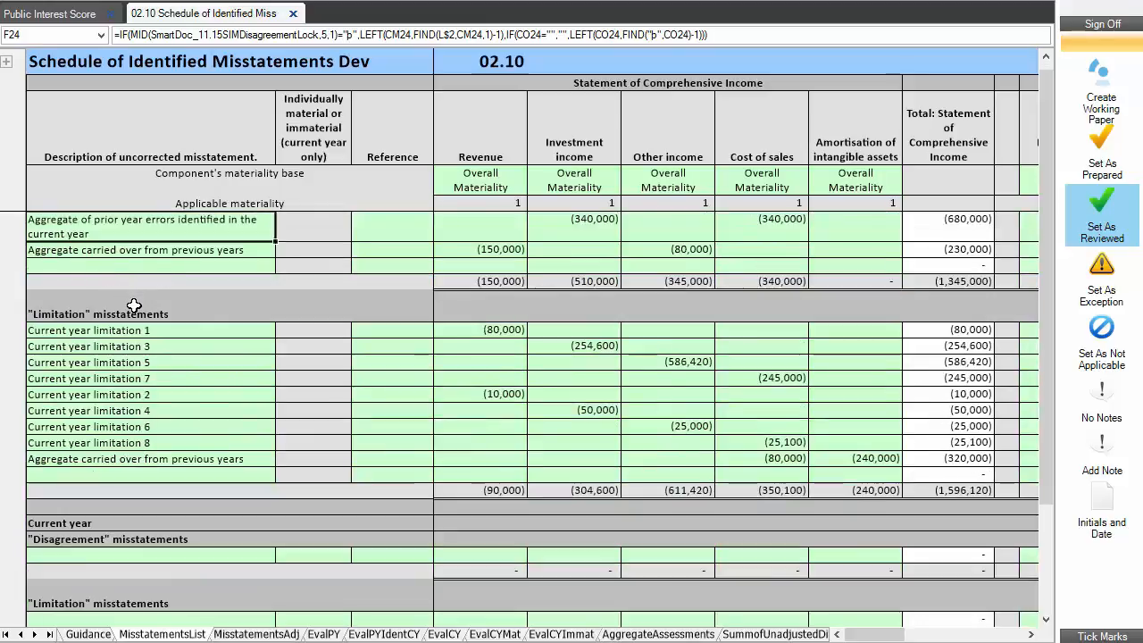
{"action": "scroll", "coordinate": [141, 362], "scroll_direction": "up", "scroll_amount": 3}
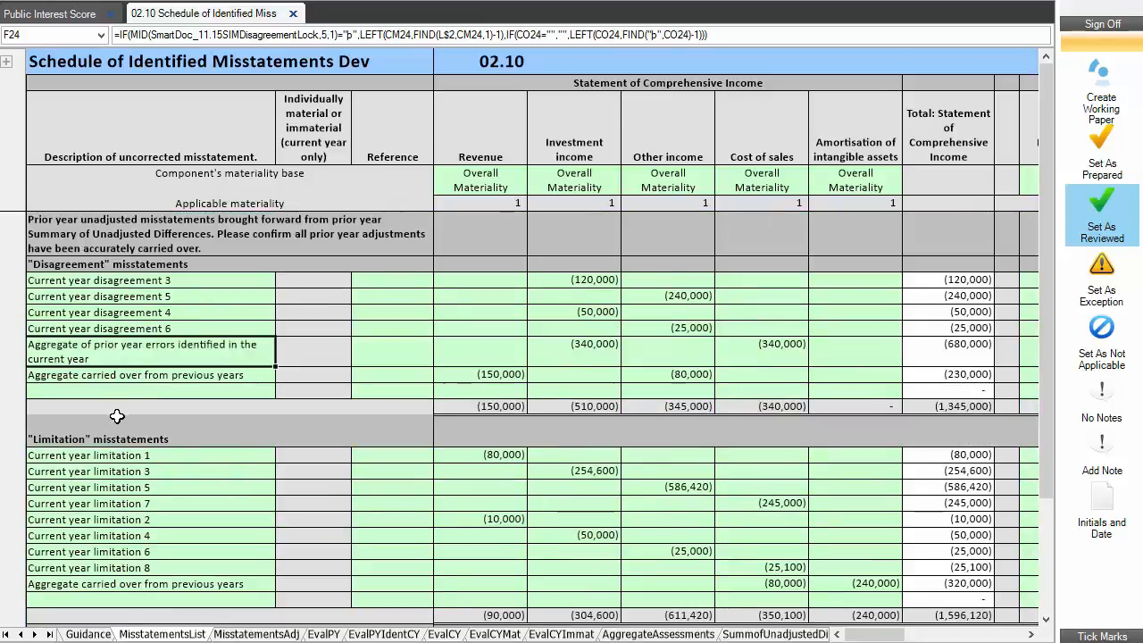
{"action": "left_click", "coordinate": [108, 391]}
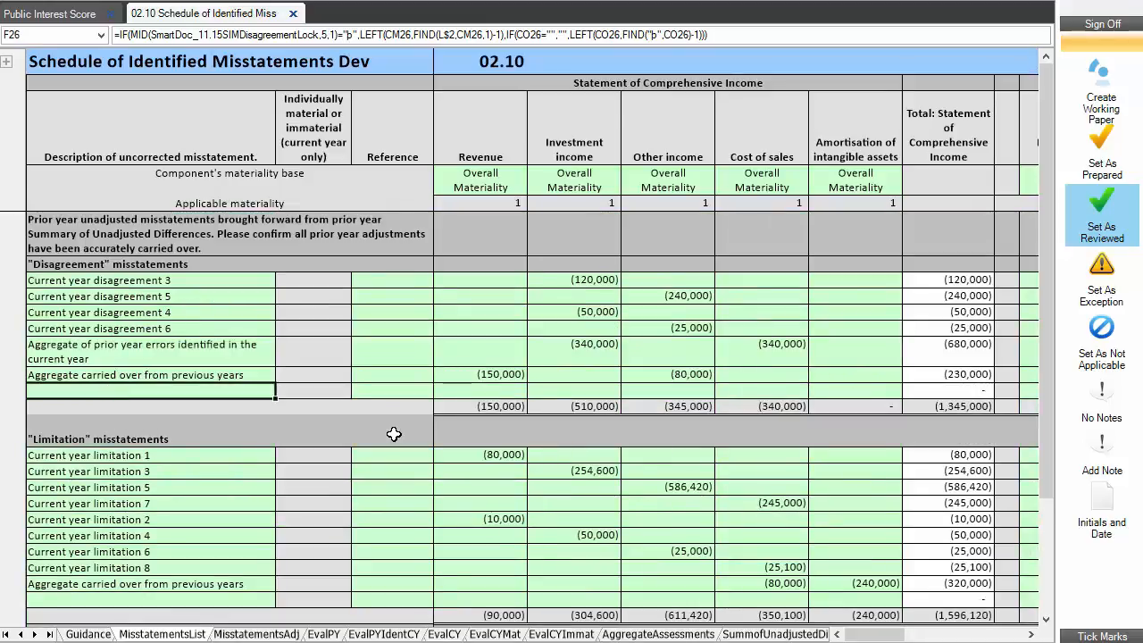
{"action": "type", "text": "Additional prio"}
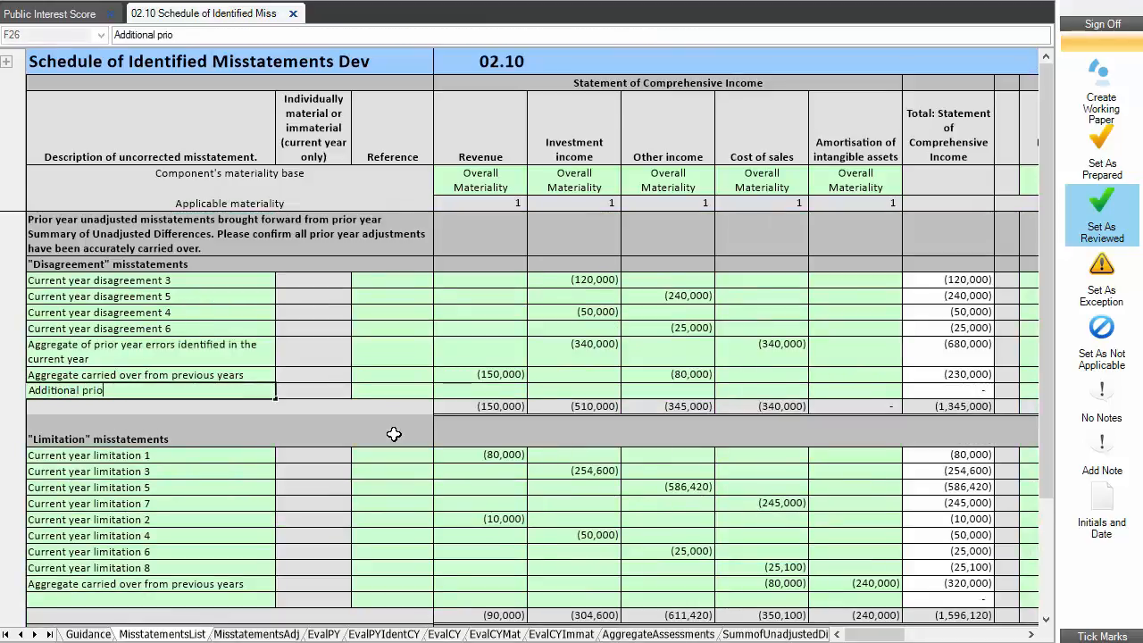
{"action": "type", "text": "r year end"}
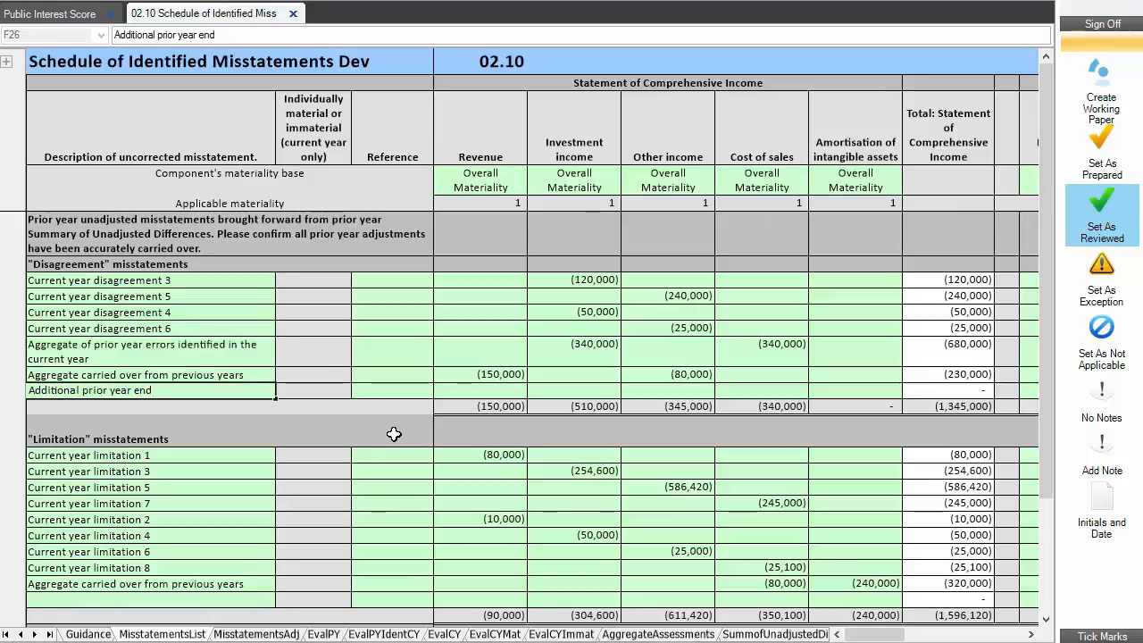
{"action": "key", "text": "BackSpace"}
{"action": "type", "text": "try"}
{"action": "key", "text": "Return"}
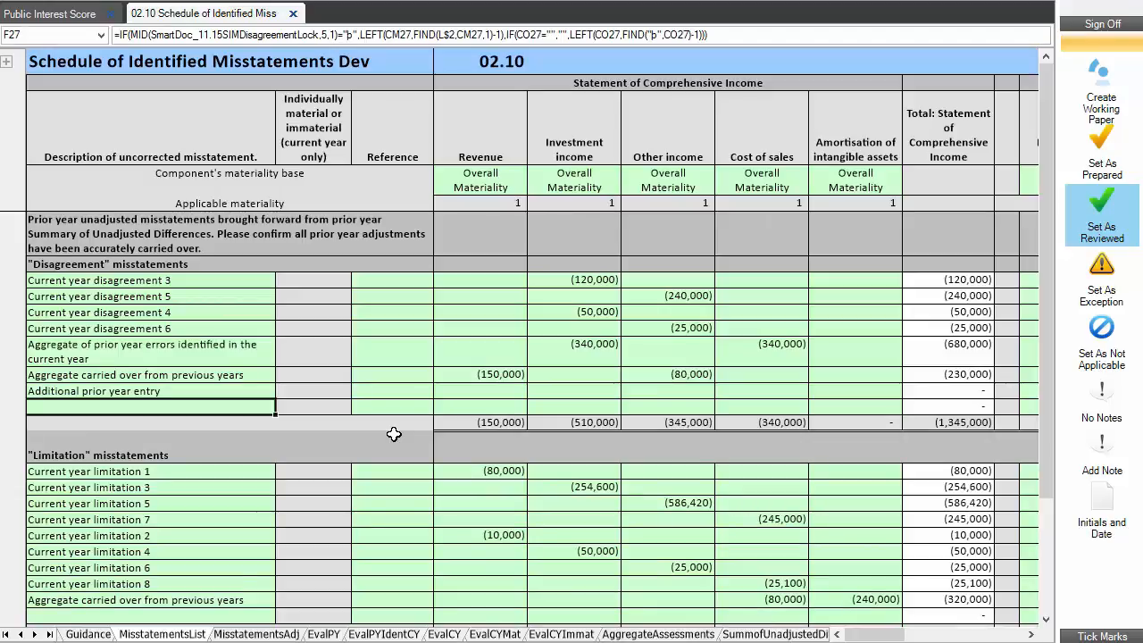
{"action": "key", "text": "Up"}
{"action": "key", "text": "Down"}
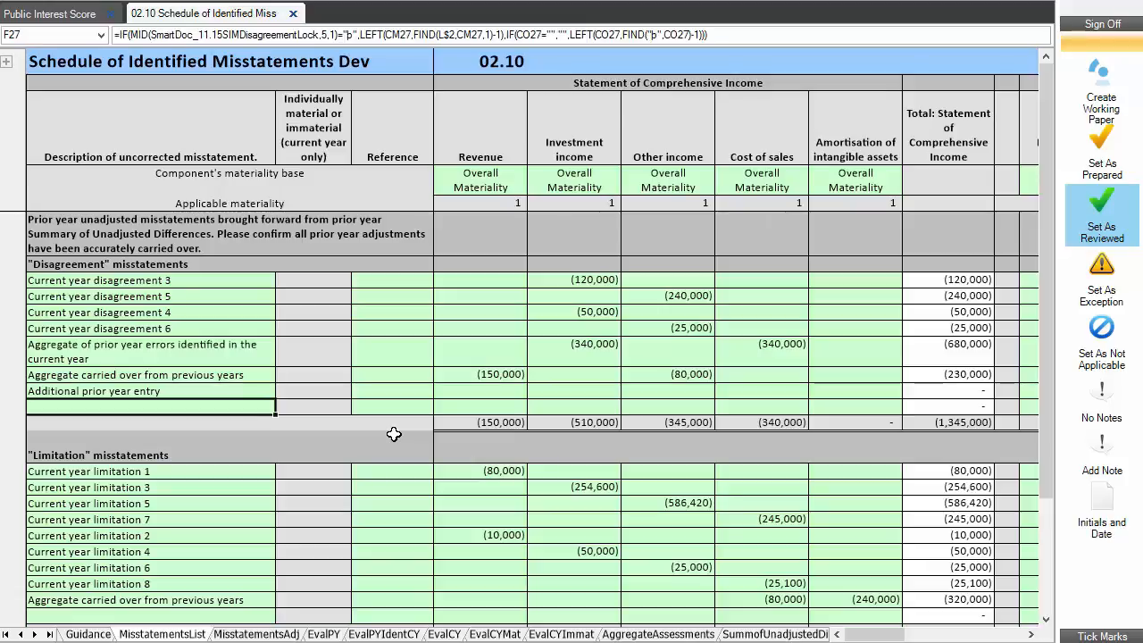
- Enter 80000 under Revenue for the additional prior year entry
{"action": "key", "text": "Up"}
{"action": "key", "text": "Right"}
{"action": "key", "text": "Right"}
{"action": "key", "text": "Right"}
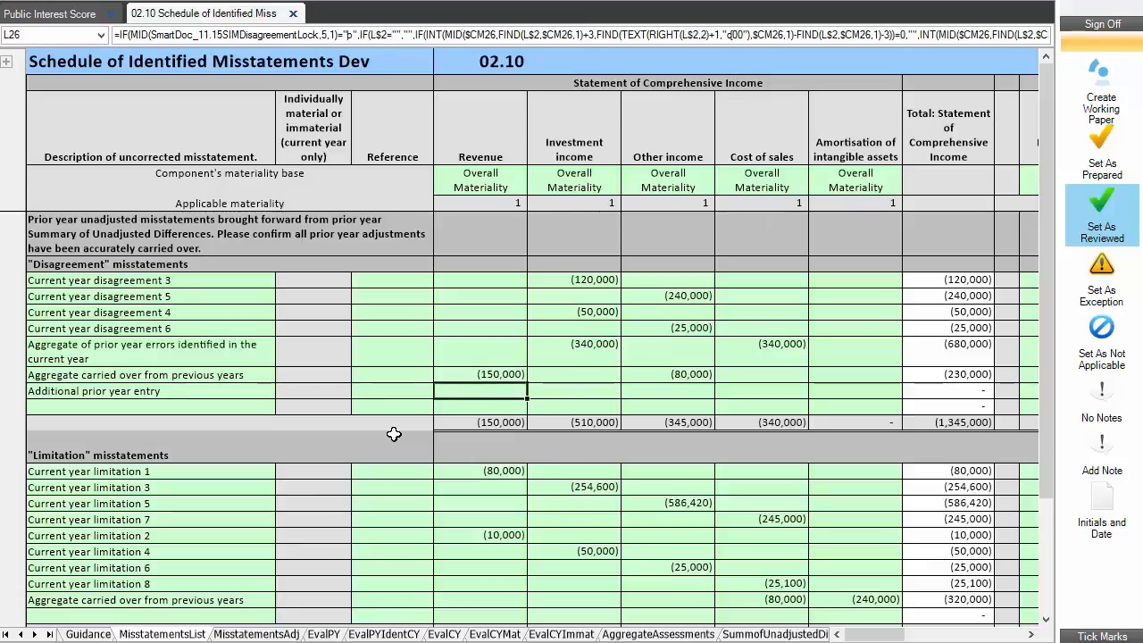
{"action": "type", "text": "80000"}
{"action": "key", "text": "Return"}
- Enter -80000 under Investment income for the additional prior year entry
{"action": "key", "text": "Up"}
{"action": "key", "text": "Right"}
{"action": "key", "text": "Right"}
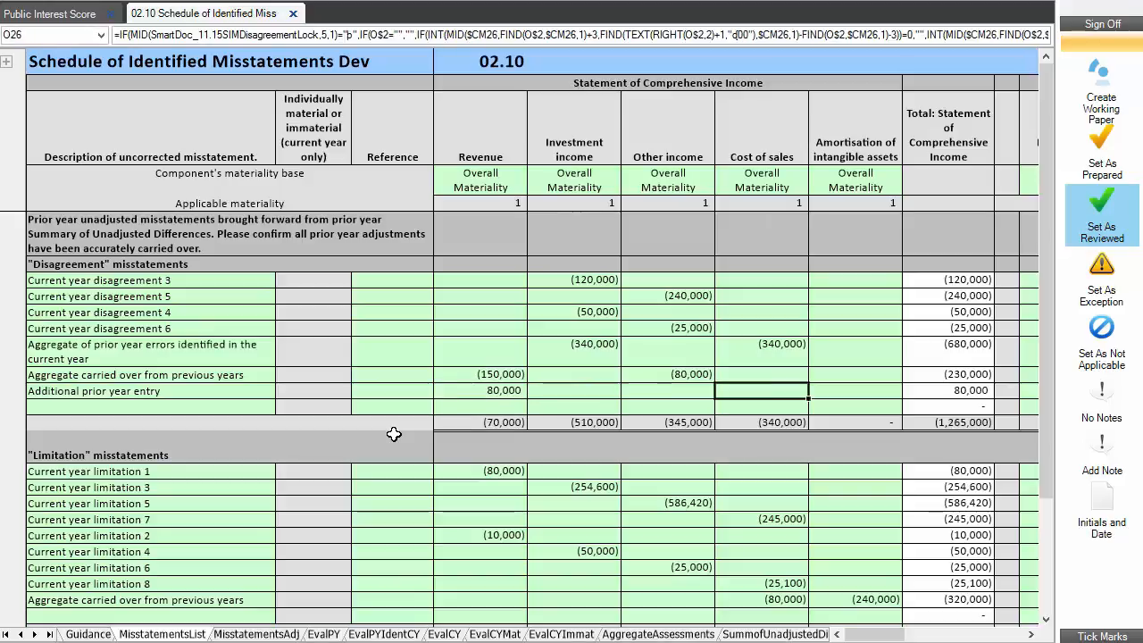
{"action": "key", "text": "Left"}
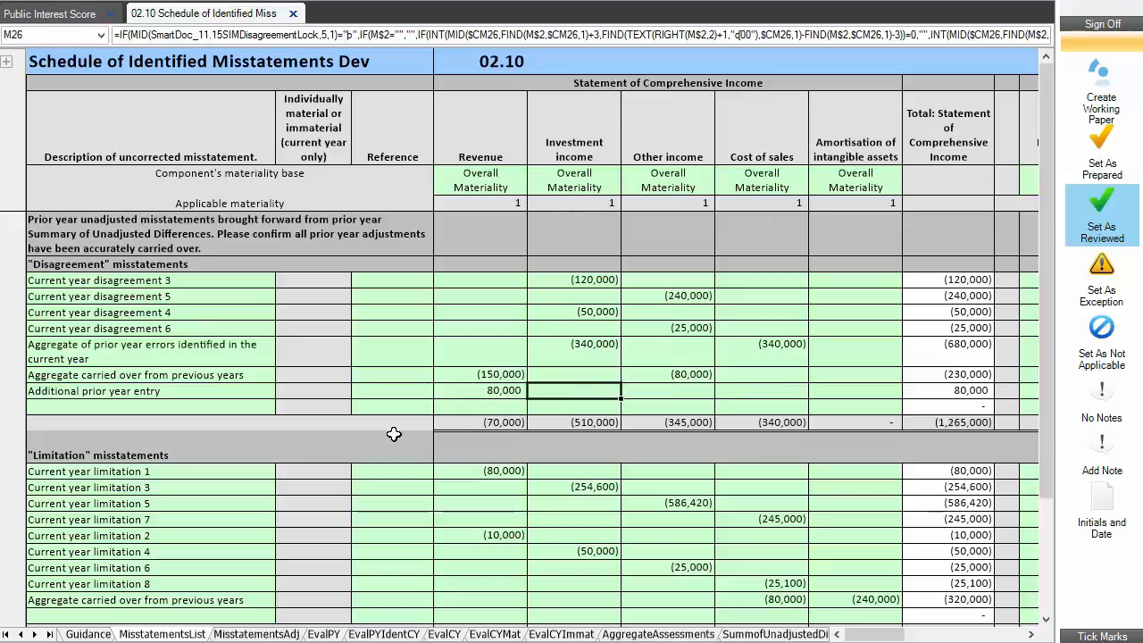
{"action": "type", "text": "-8000"}
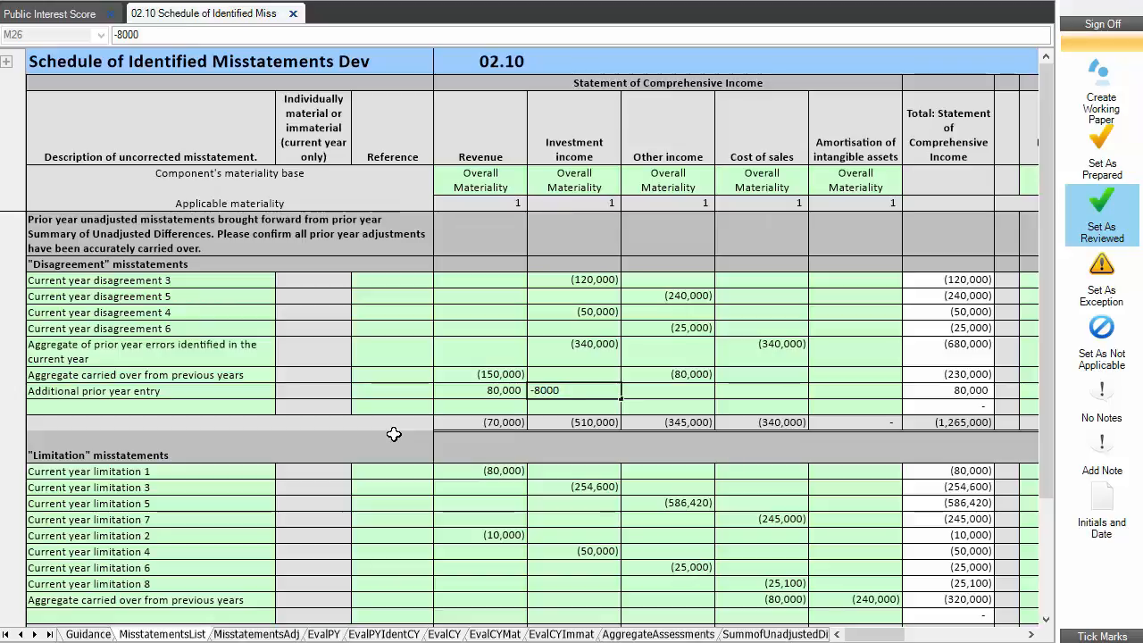
{"action": "type", "text": "0"}
{"action": "key", "text": "Return"}
- Examine the Reference cells of the prior year disagreement misstatements and the prior year limitation section beneath them
{"action": "key", "text": "Up"}
{"action": "key", "text": "Left"}
{"action": "key", "text": "Left"}
{"action": "key", "text": "Left"}
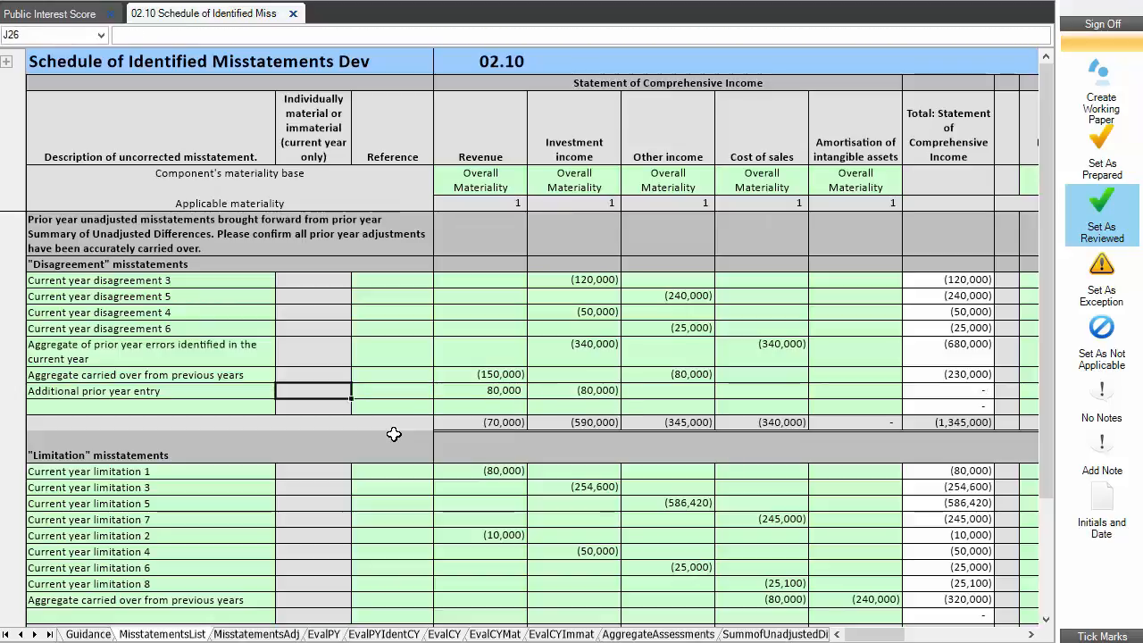
{"action": "key", "text": "Right"}
{"action": "key", "text": "Up"}
{"action": "key", "text": "Up"}
{"action": "key", "text": "Up"}
{"action": "key", "text": "Up"}
{"action": "key", "text": "Up"}
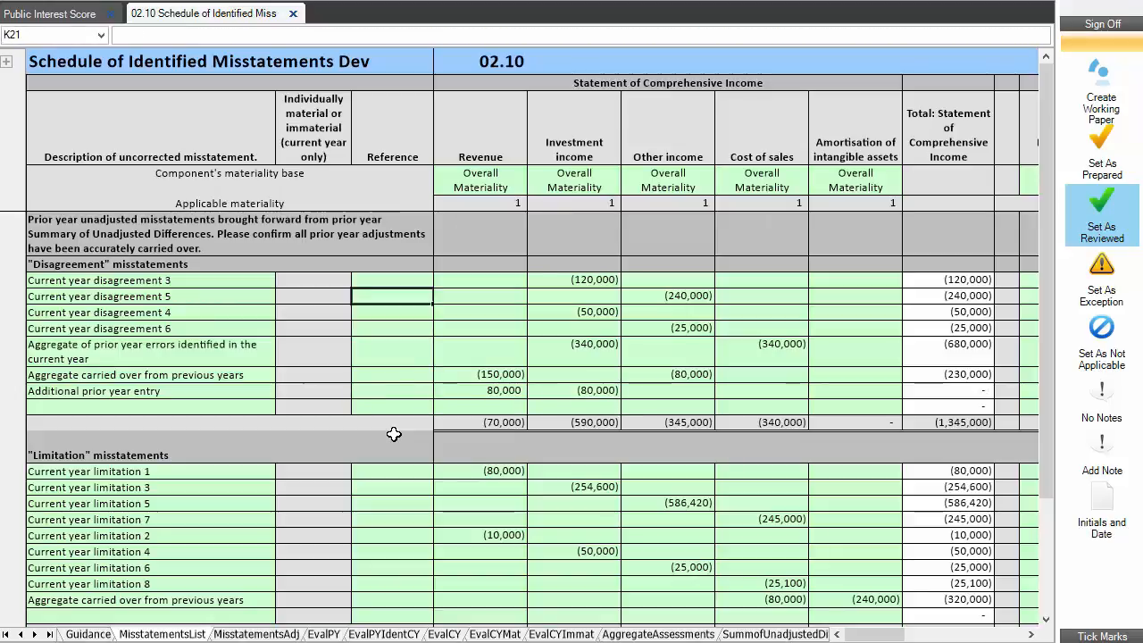
{"action": "key", "text": "Down"}
{"action": "key", "text": "Up"}
{"action": "key", "text": "Up"}
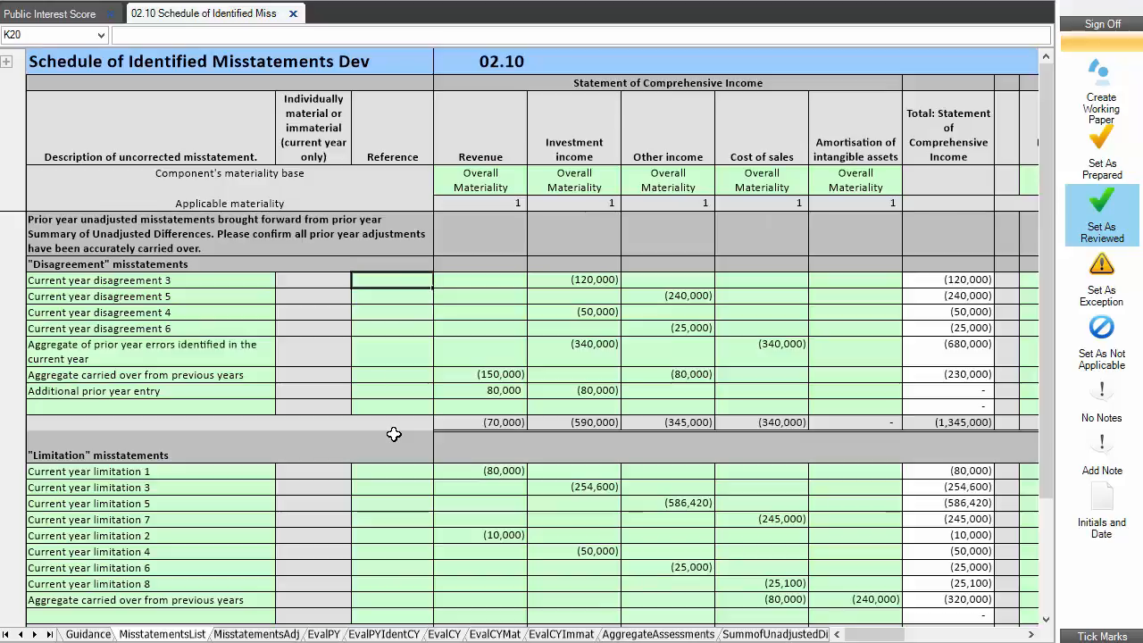
{"action": "key", "text": "Down"}
{"action": "key", "text": "Down"}
{"action": "key", "text": "Down"}
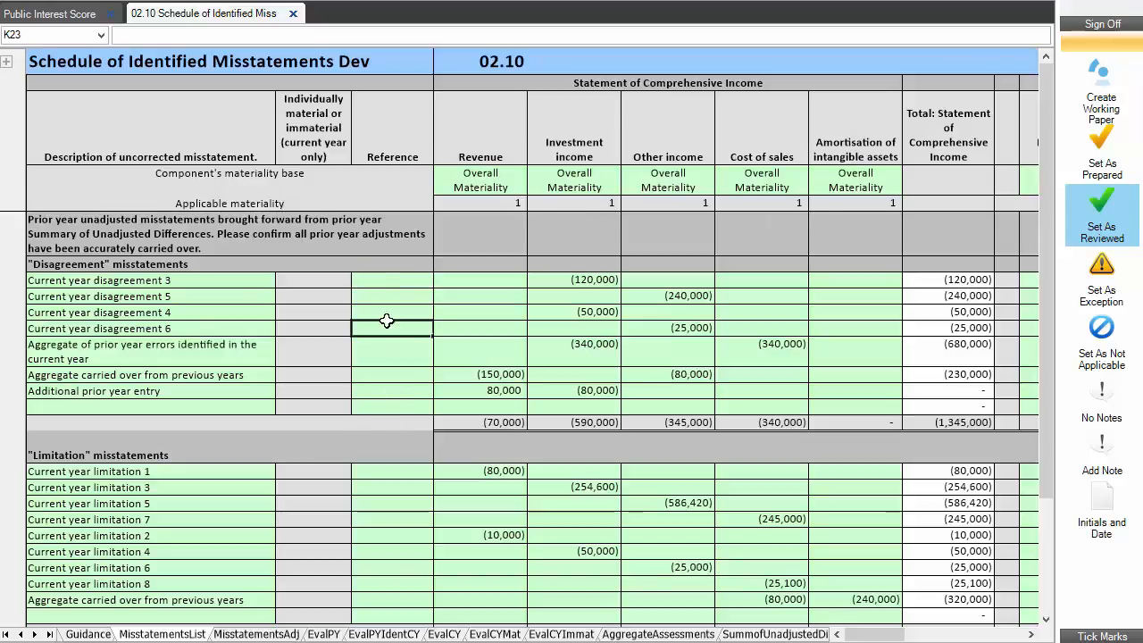
{"action": "scroll", "coordinate": [381, 355], "scroll_direction": "down", "scroll_amount": 4}
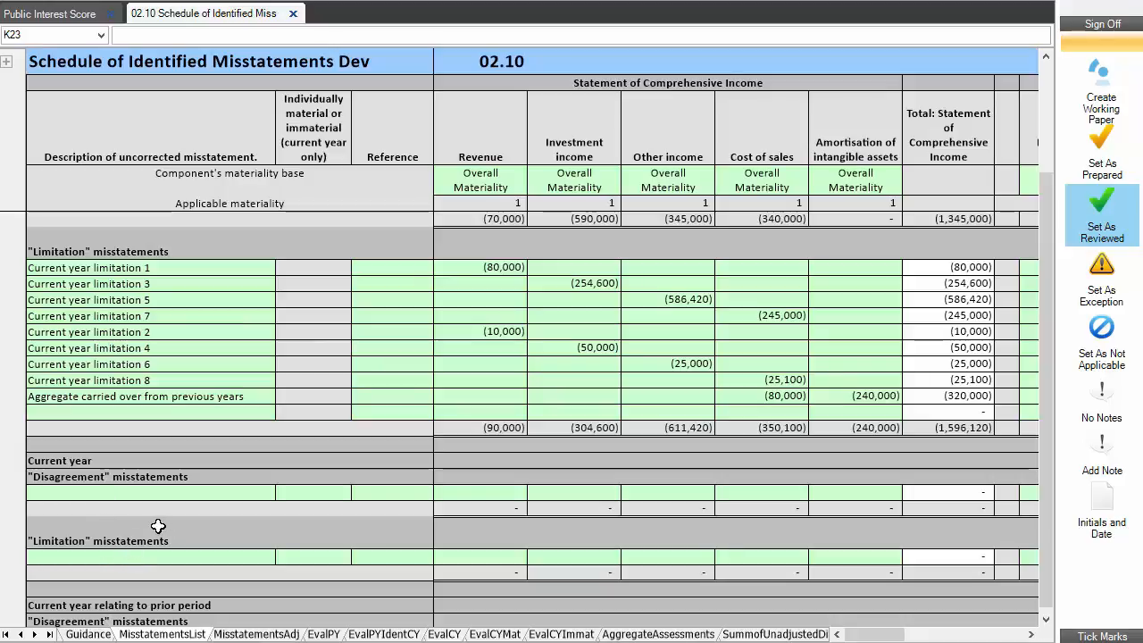
{"action": "scroll", "coordinate": [156, 540], "scroll_direction": "up", "scroll_amount": 2}
{"action": "scroll", "coordinate": [162, 533], "scroll_direction": "up", "scroll_amount": 3}
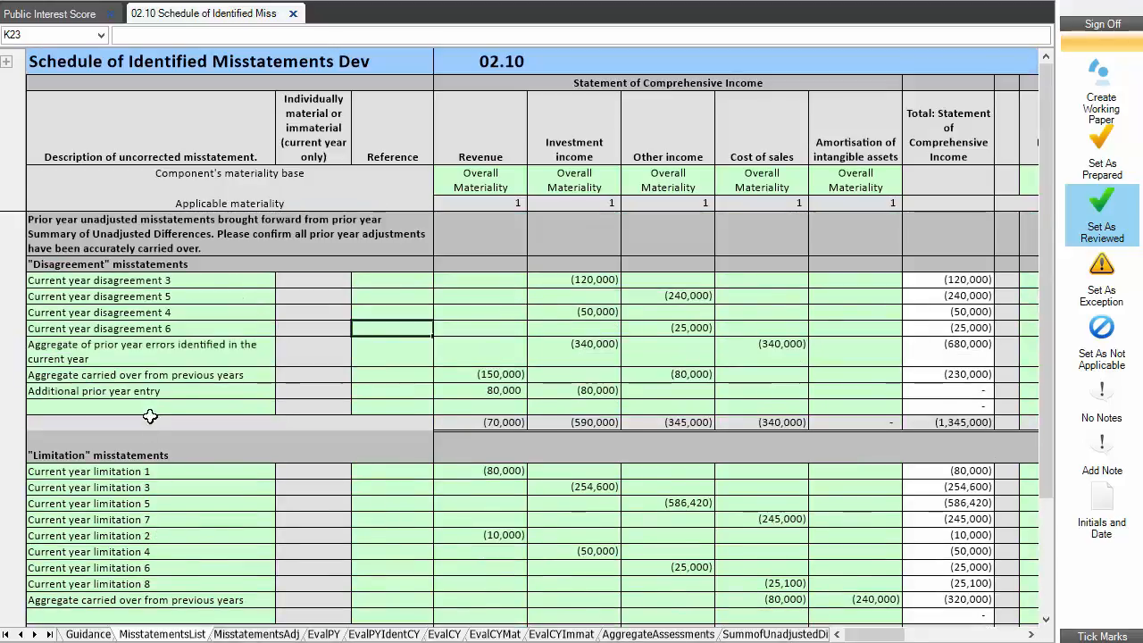
{"action": "left_click", "coordinate": [86, 472]}
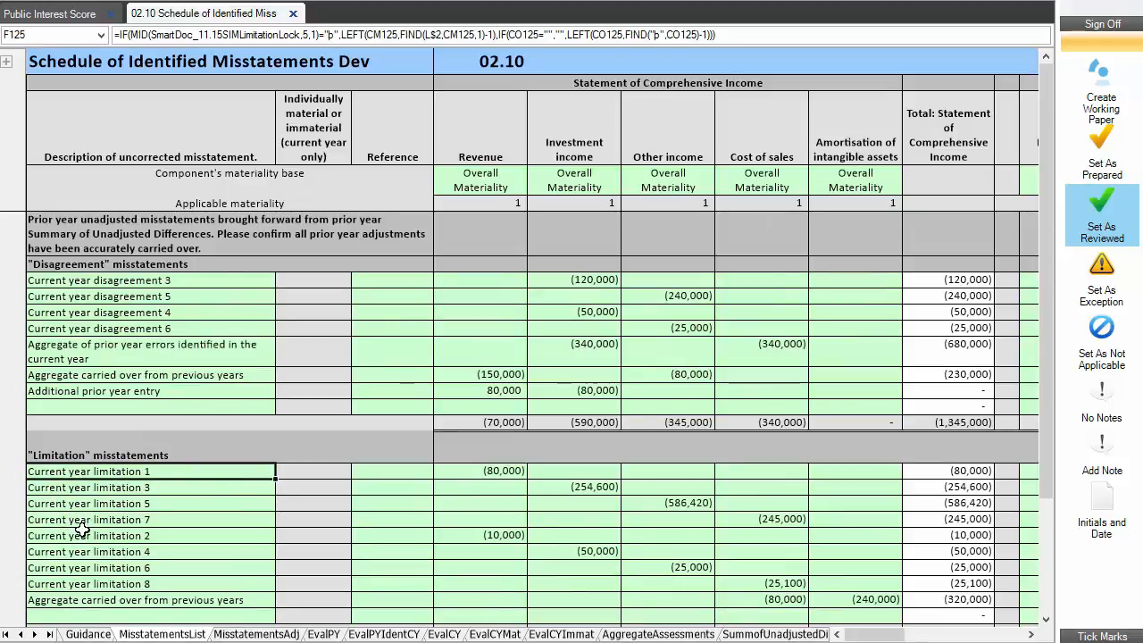
- Describe the first current year disagreement misstatement as "Current year disagreement 1"
{"action": "scroll", "coordinate": [78, 533], "scroll_direction": "down", "scroll_amount": 4}
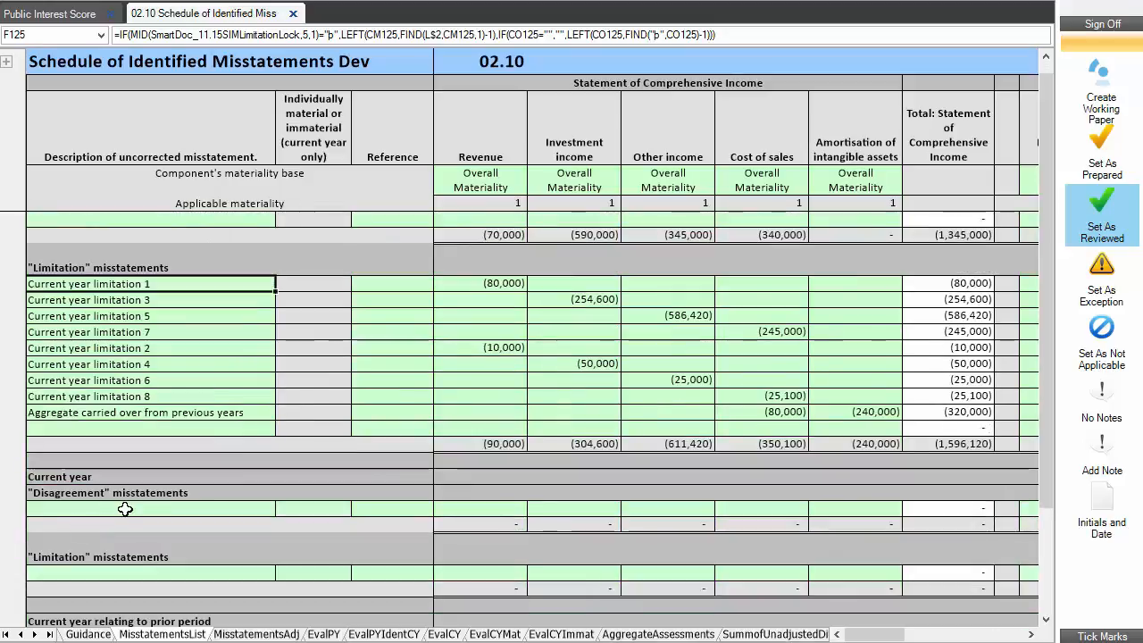
{"action": "left_click", "coordinate": [117, 508]}
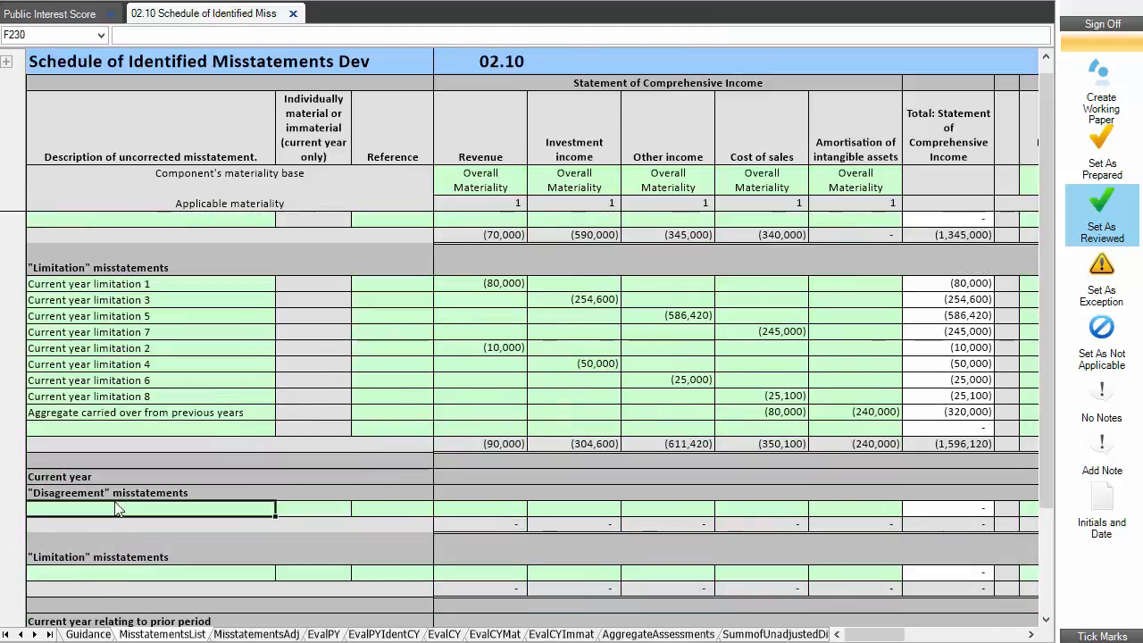
{"action": "type", "text": "C"}
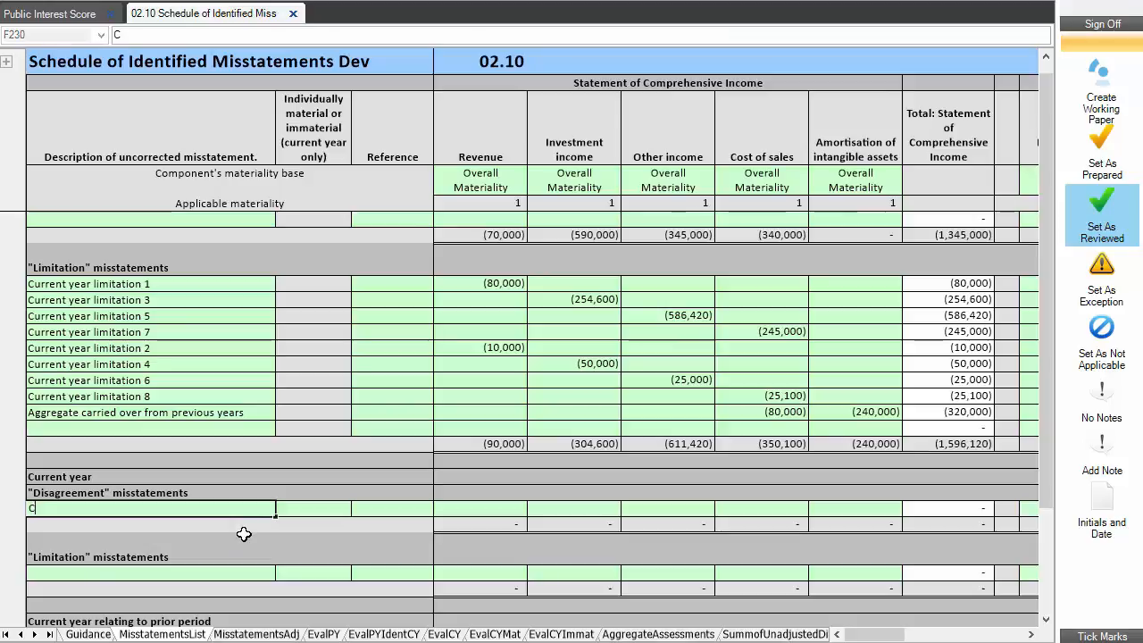
{"action": "type", "text": "urrent year "}
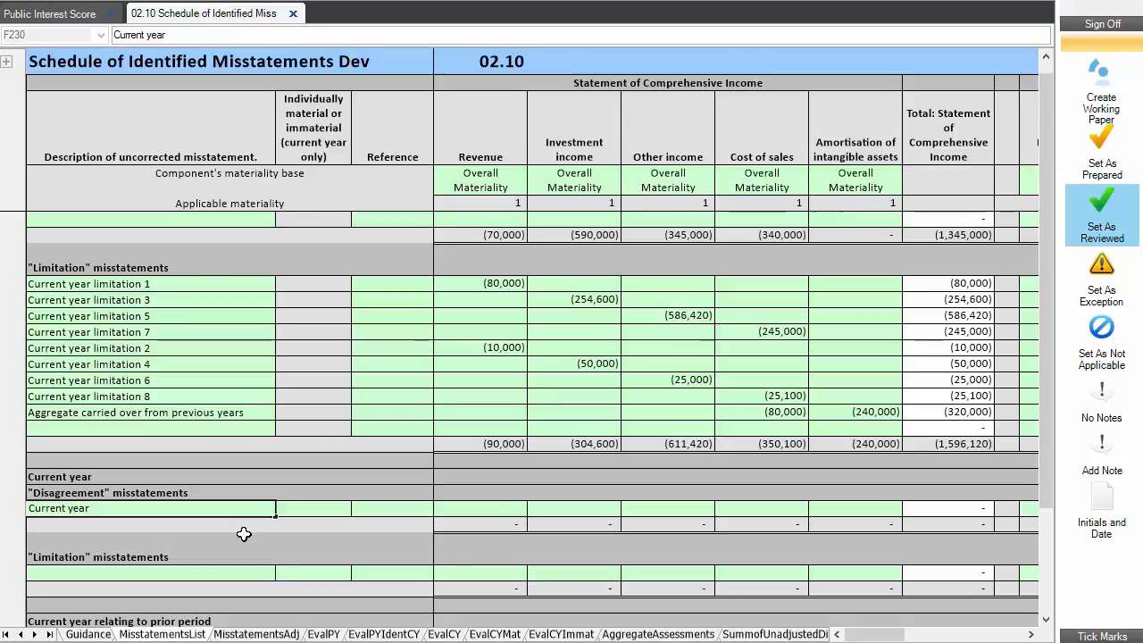
{"action": "type", "text": "disagreement 1"}
{"action": "key", "text": "Return"}
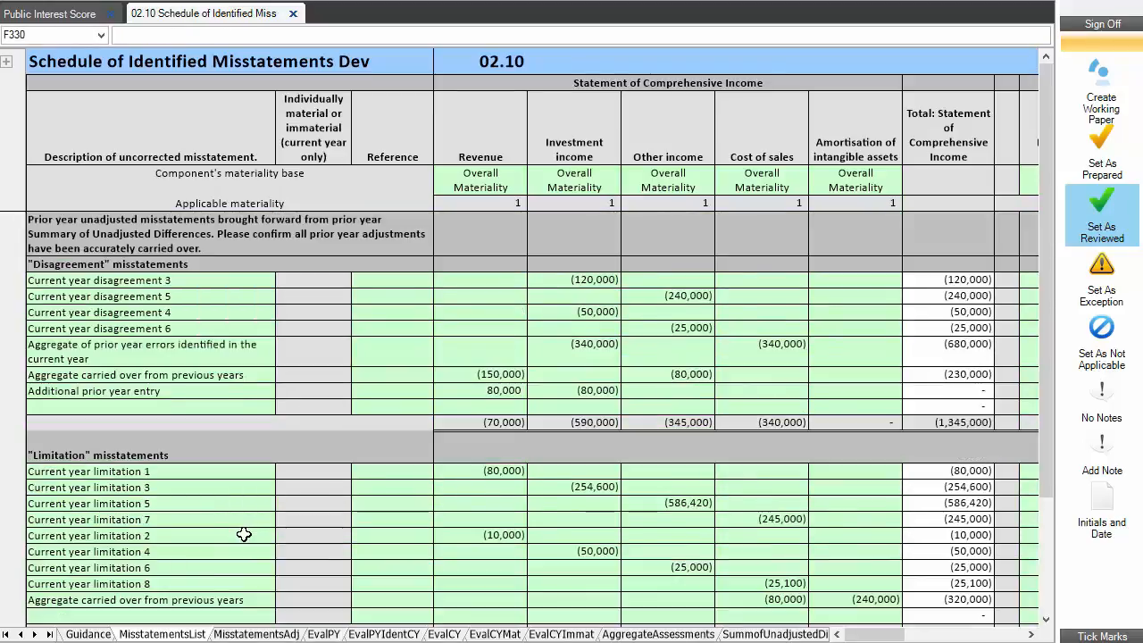
- Try to rename the current year disagreement misstatement to the already used description "Current year disagreement 3"
{"action": "scroll", "coordinate": [133, 591], "scroll_direction": "down", "scroll_amount": 3}
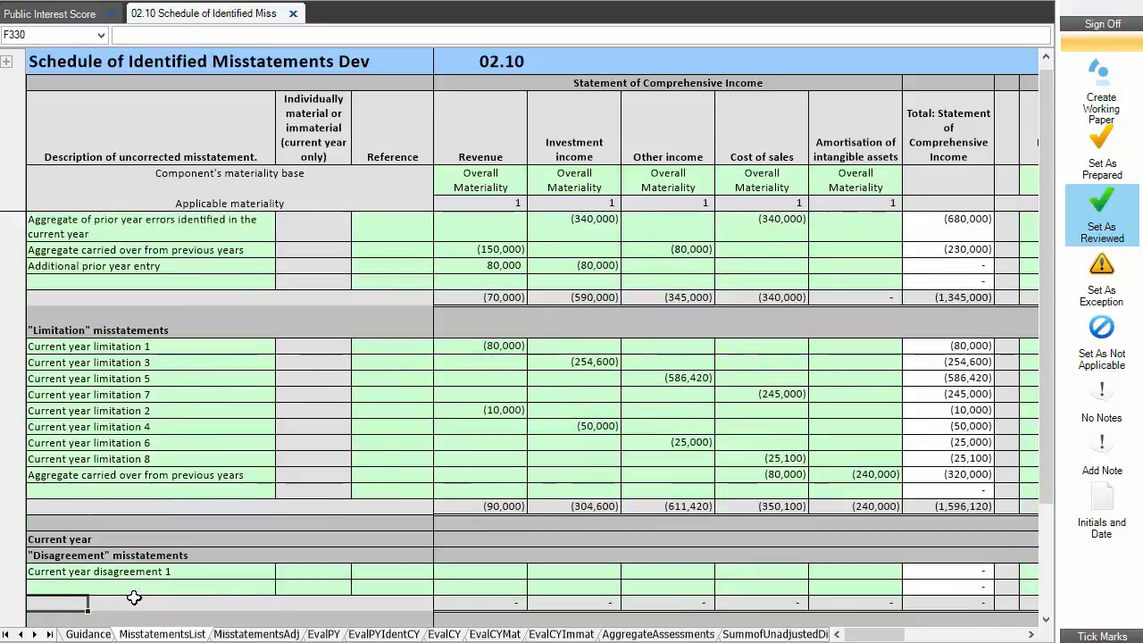
{"action": "left_click", "coordinate": [128, 569]}
{"action": "key", "text": "F2"}
{"action": "key", "text": "BackSpace"}
{"action": "type", "text": "3"}
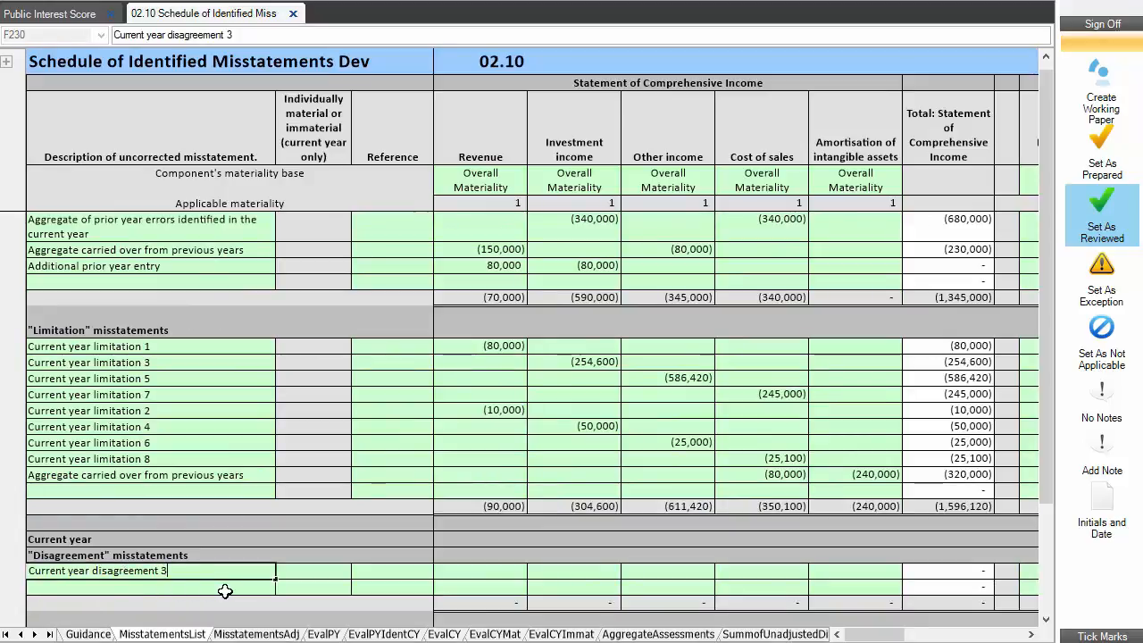
{"action": "key", "text": "Return"}
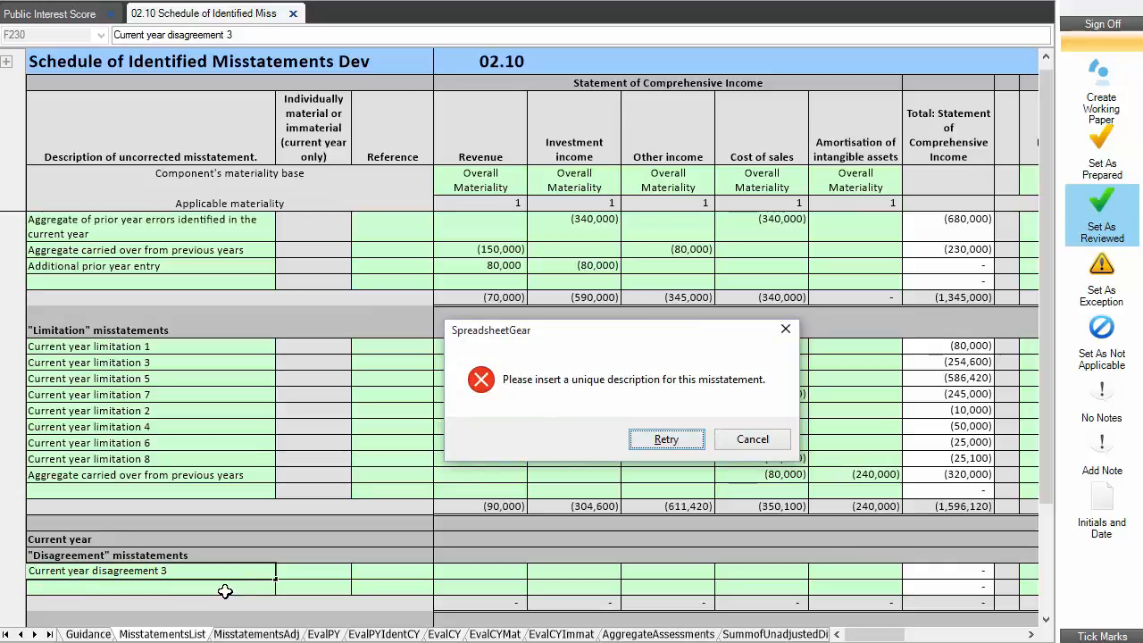
{"action": "left_click", "coordinate": [745, 444]}
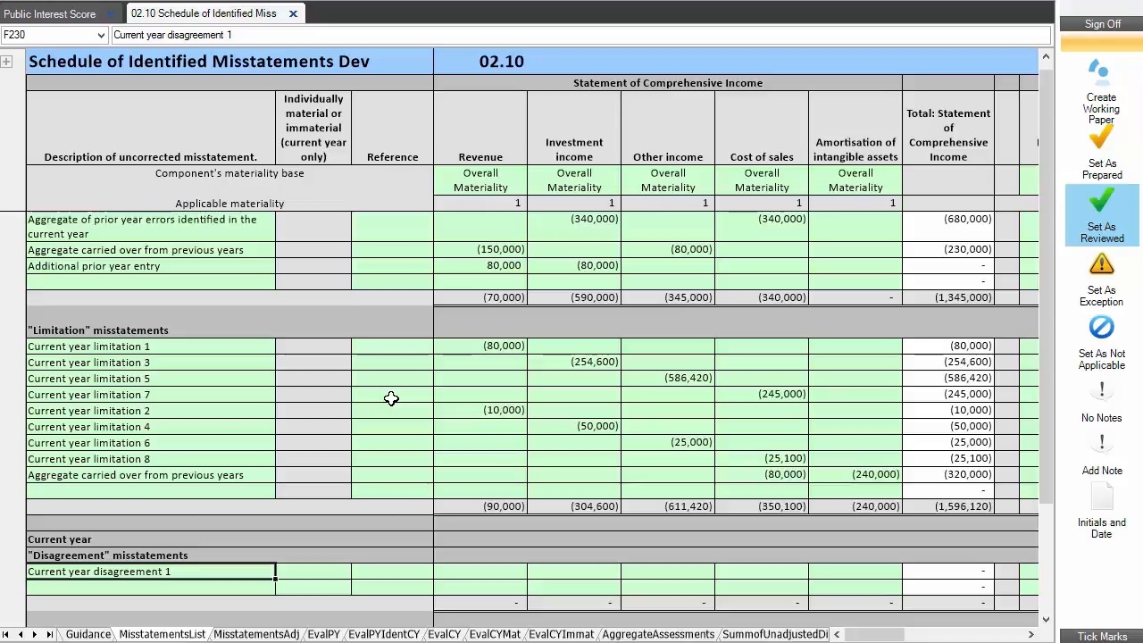
- Fill the current year disagreement descriptions with "Disagreement 1", "Disagreement 2" and "Disagreement 3", replacing the existing first description
{"action": "scroll", "coordinate": [321, 498], "scroll_direction": "down", "scroll_amount": 1}
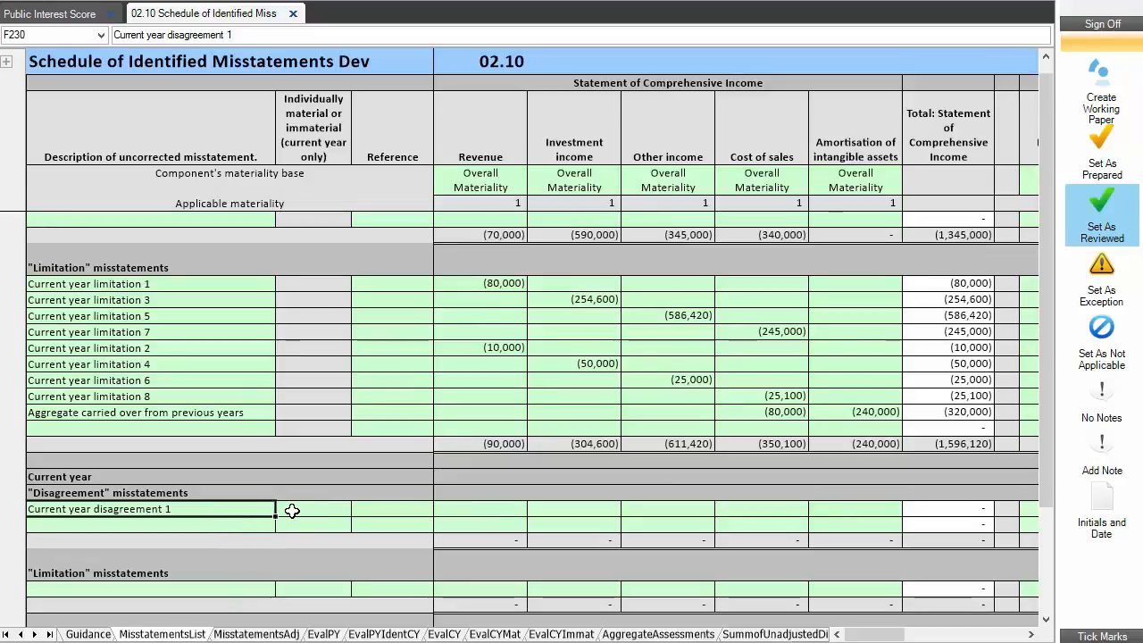
{"action": "type", "text": "Disa"}
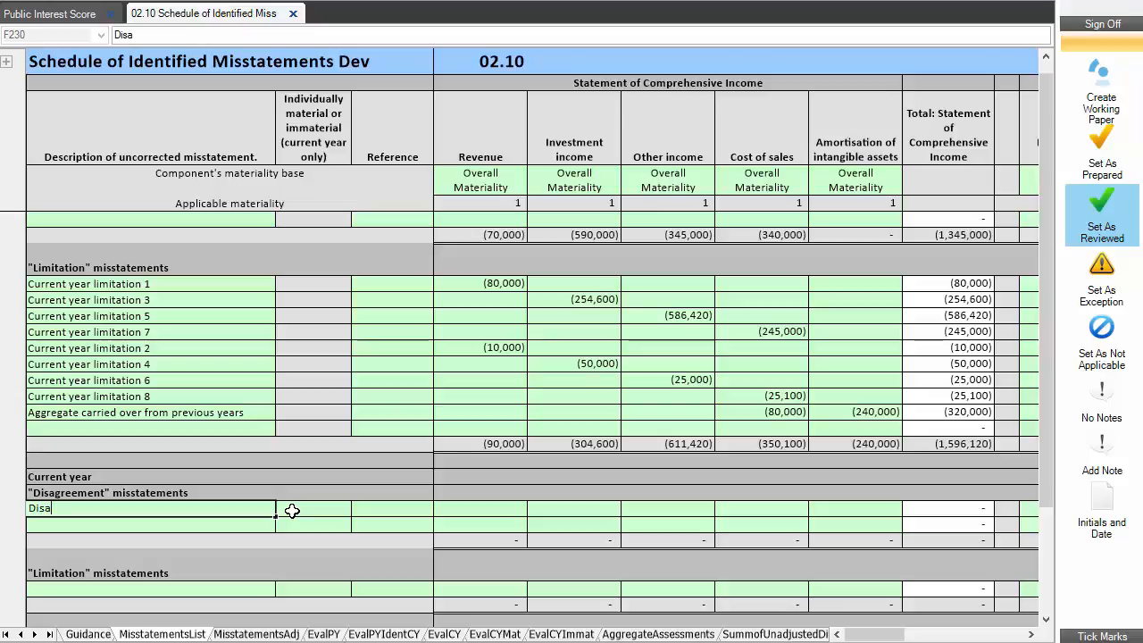
{"action": "type", "text": "greement 1"}
{"action": "key", "text": "Return"}
{"action": "type", "text": "Disagre"}
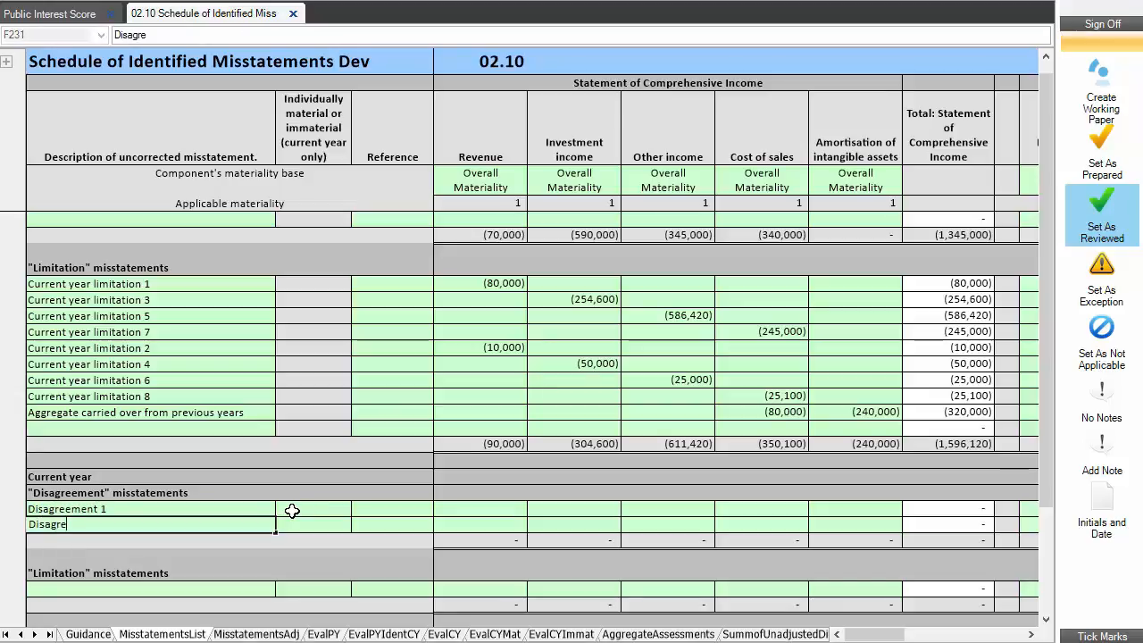
{"action": "type", "text": "ement 2"}
{"action": "key", "text": "Return"}
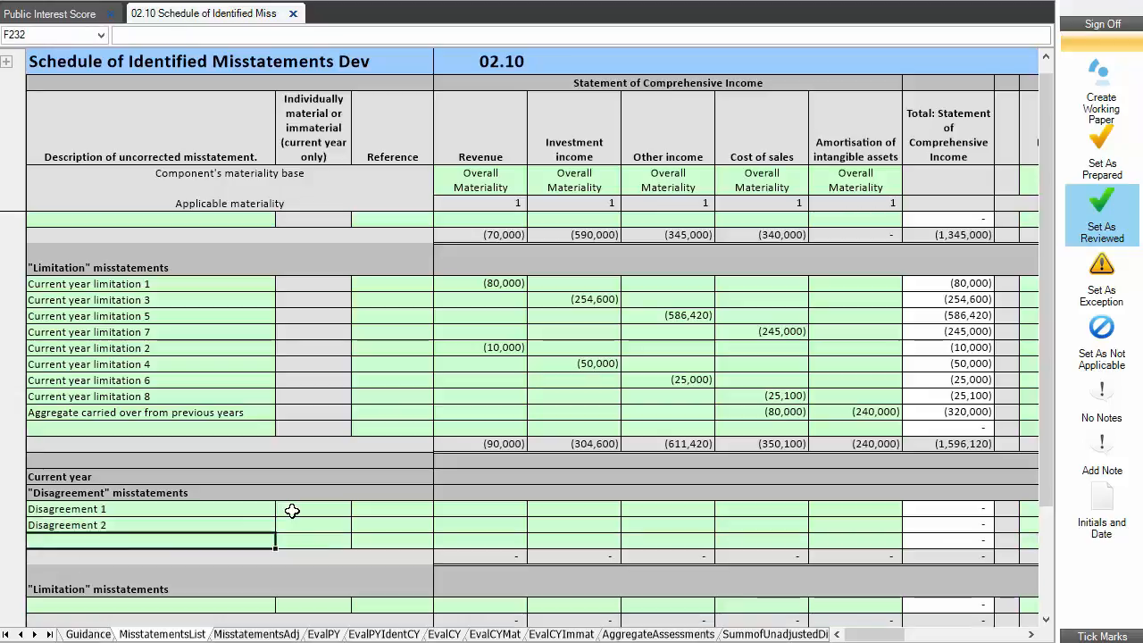
{"action": "type", "text": "Disagreem"}
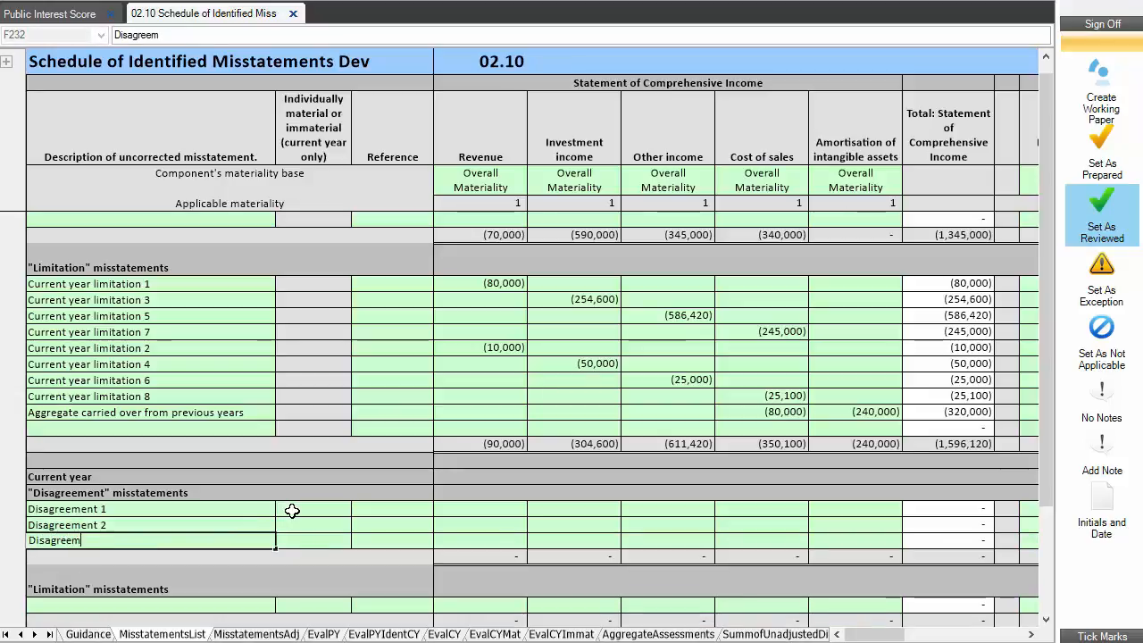
{"action": "type", "text": "ent 3"}
{"action": "key", "text": "Return"}
{"action": "key", "text": "Up"}
{"action": "key", "text": "Up"}
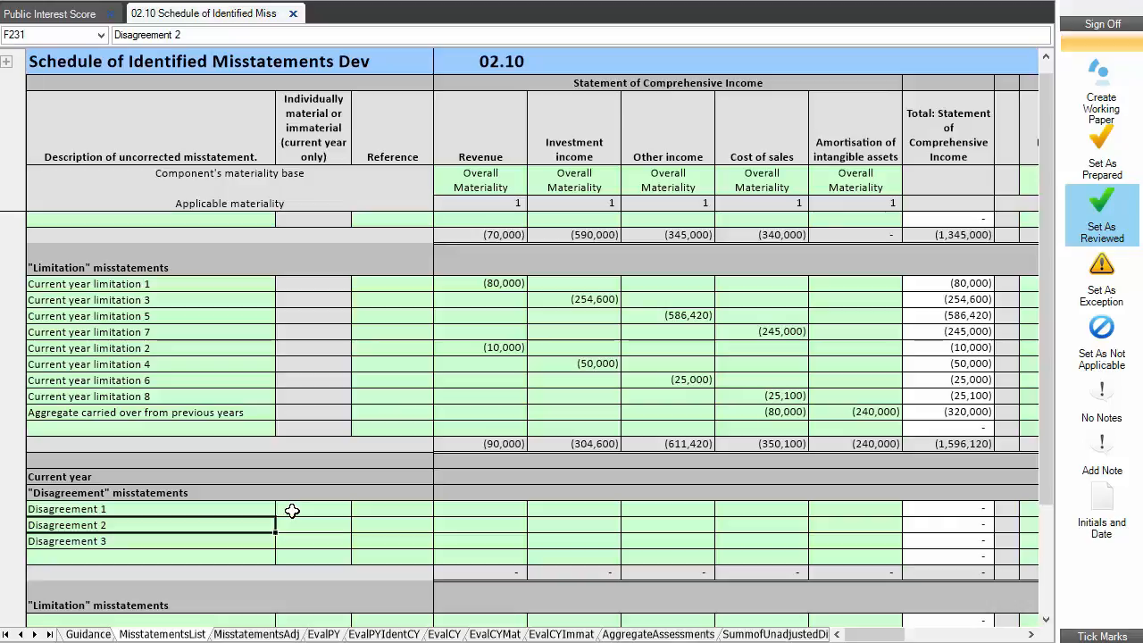
{"action": "key", "text": "Up"}
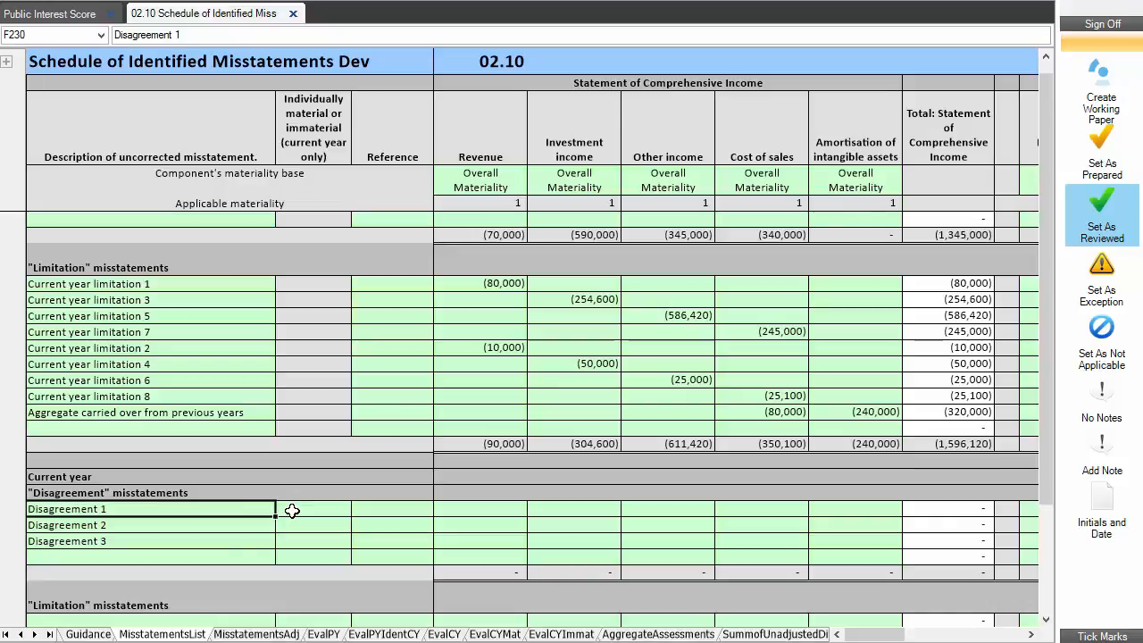
{"action": "key", "text": "Down"}
{"action": "key", "text": "Down"}
{"action": "key", "text": "Down"}
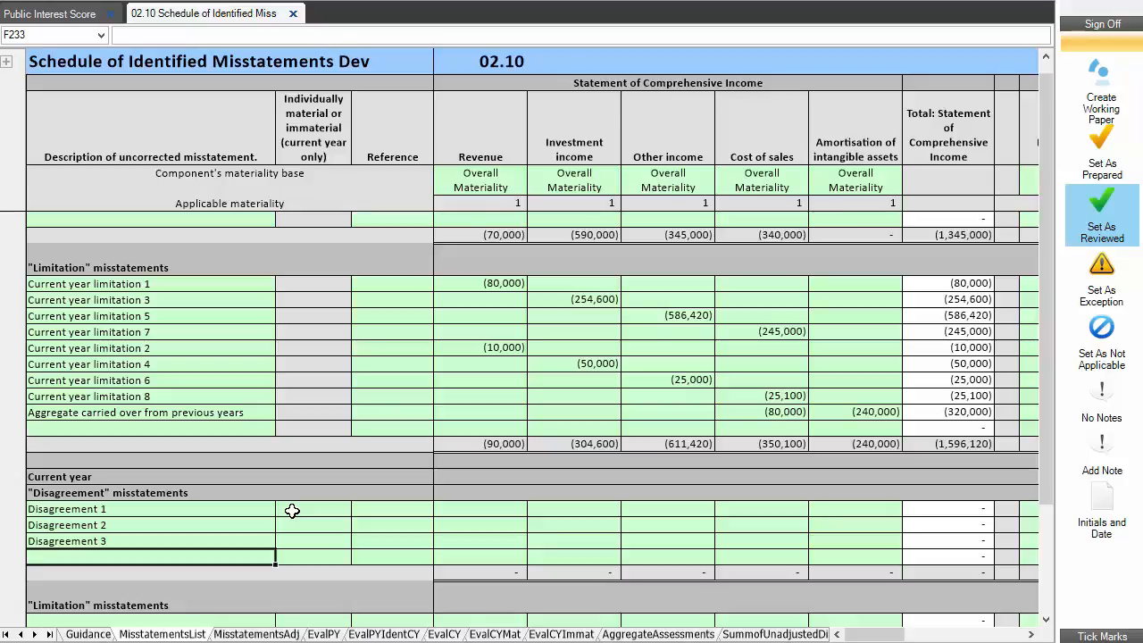
- Extend the third current year disagreement description to "Disagreement 3 Extrapolated"
{"action": "key", "text": "Up"}
{"action": "key", "text": "F2"}
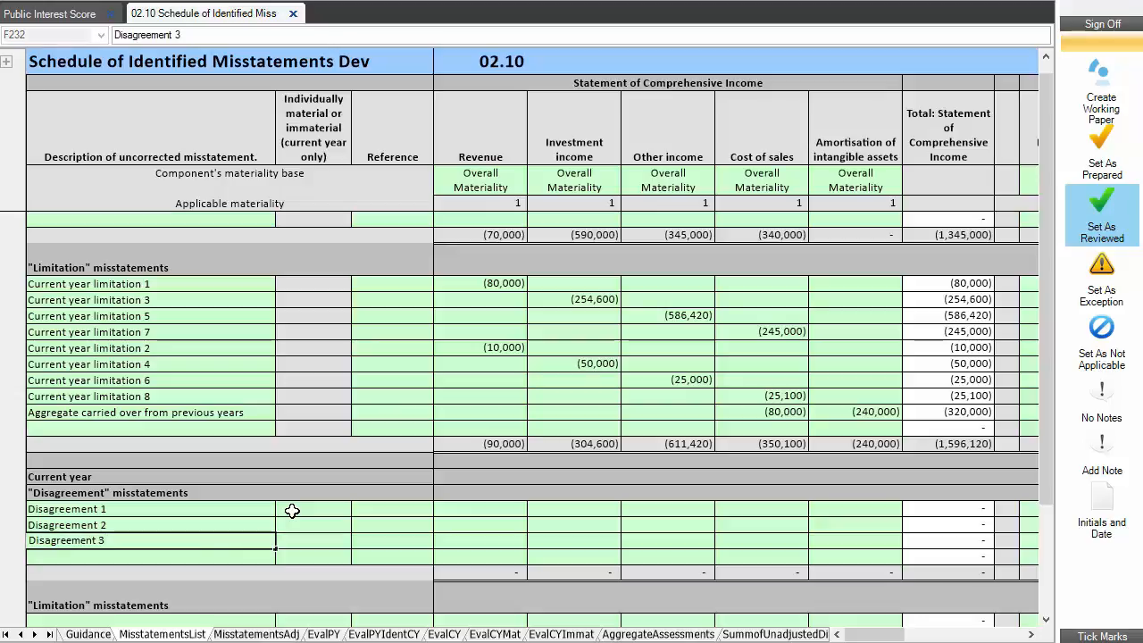
{"action": "type", "text": "Extrapolated"}
{"action": "key", "text": "Return"}
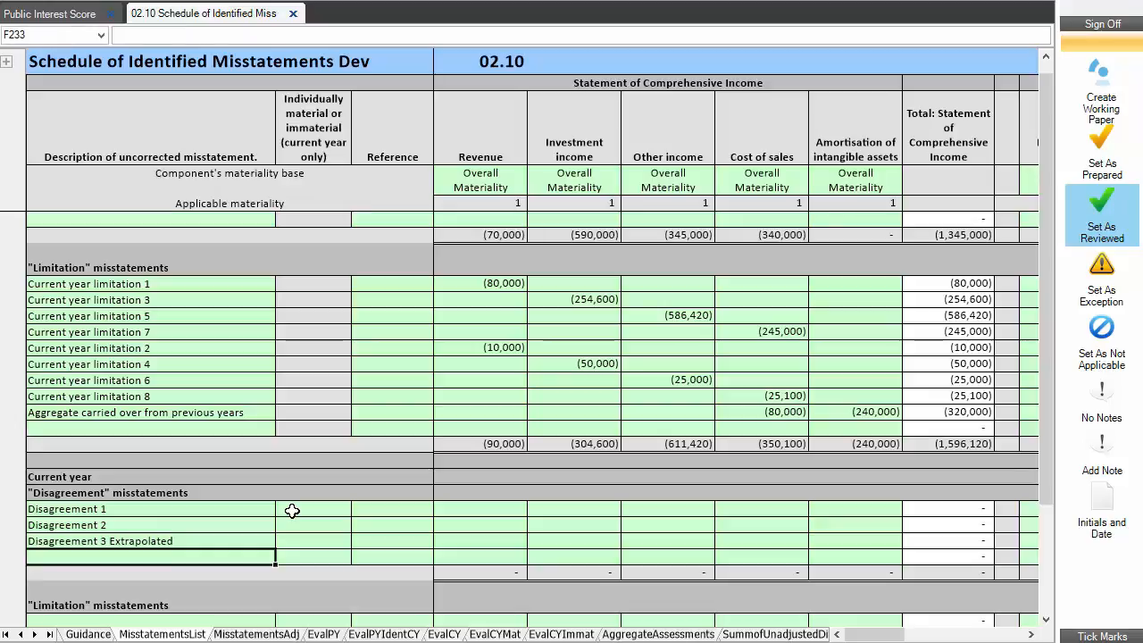
- Add a fourth current year disagreement misstatement described as "Disagreement 4"
{"action": "type", "text": "Dis"}
{"action": "type", "text": "agre"}
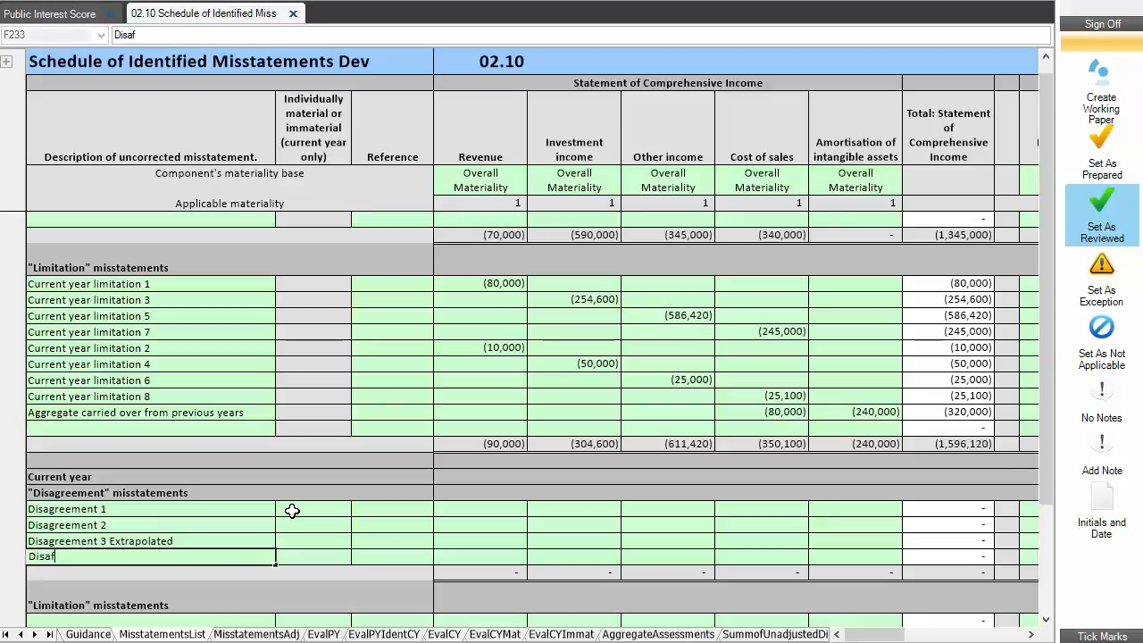
{"action": "type", "text": "me"}
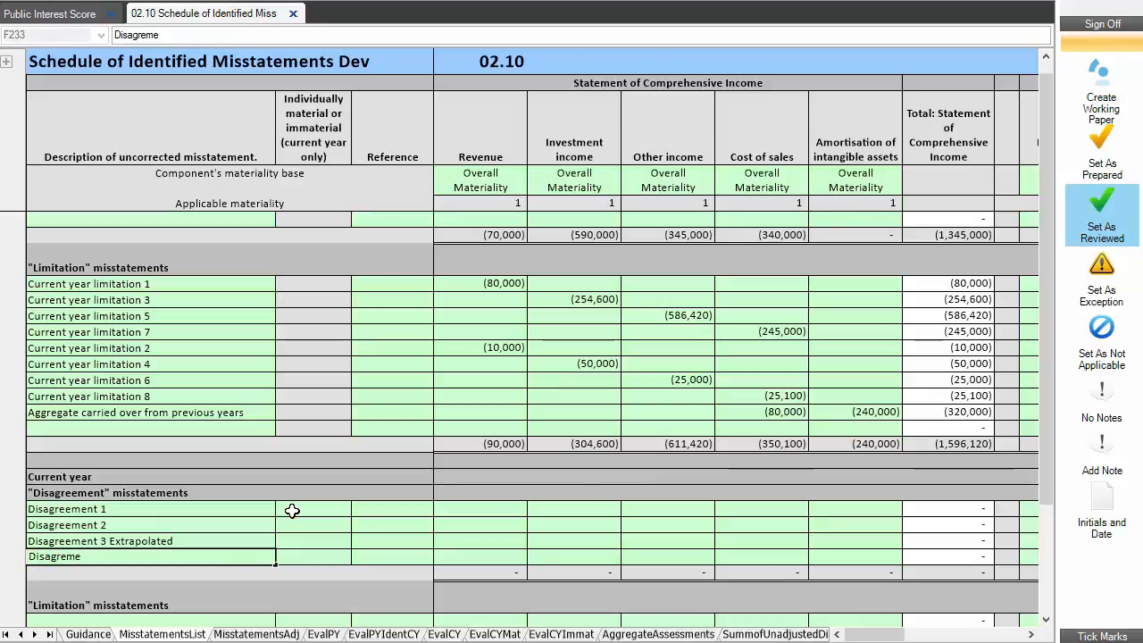
{"action": "key", "text": "BackSpace"}
{"action": "key", "text": "BackSpace"}
{"action": "type", "text": "emnt"}
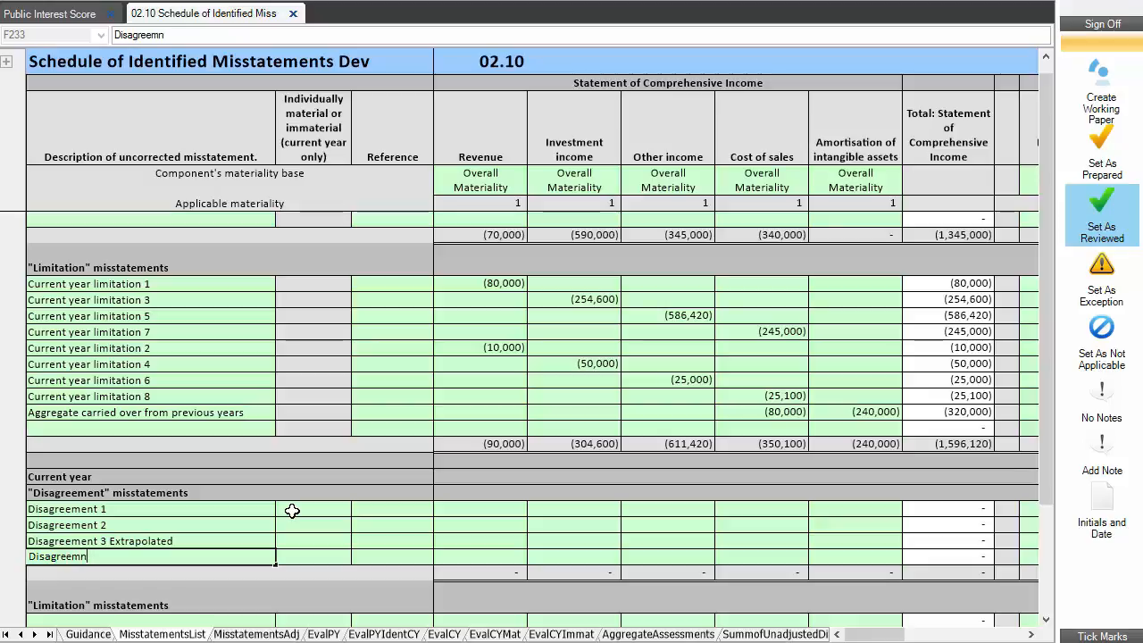
{"action": "key", "text": "BackSpace"}
{"action": "key", "text": "BackSpace"}
{"action": "type", "text": "ent 4"}
{"action": "key", "text": "Return"}
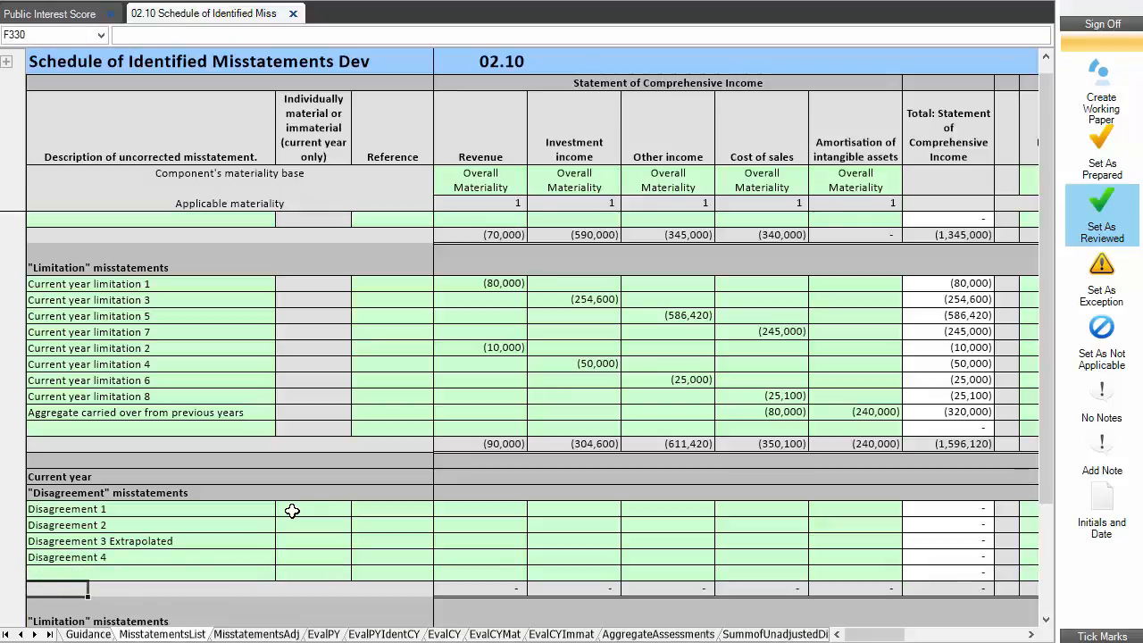
{"action": "key", "text": "Up"}
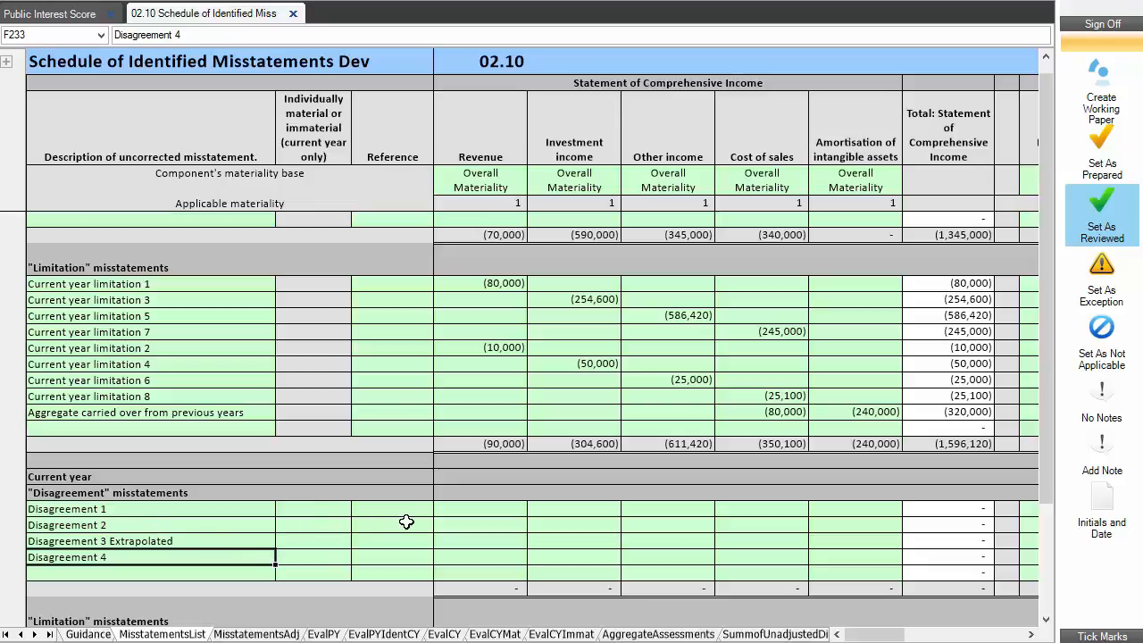
- Enter 75,000 under Revenue for Disagreement 1
{"action": "left_click", "coordinate": [461, 512]}
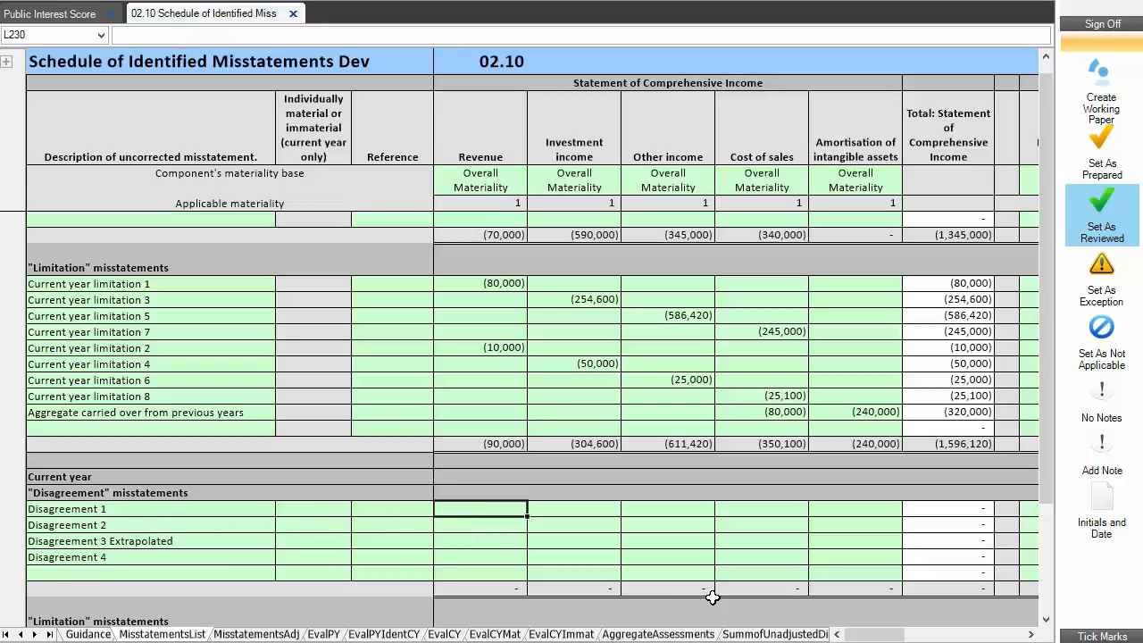
{"action": "type", "text": "8"}
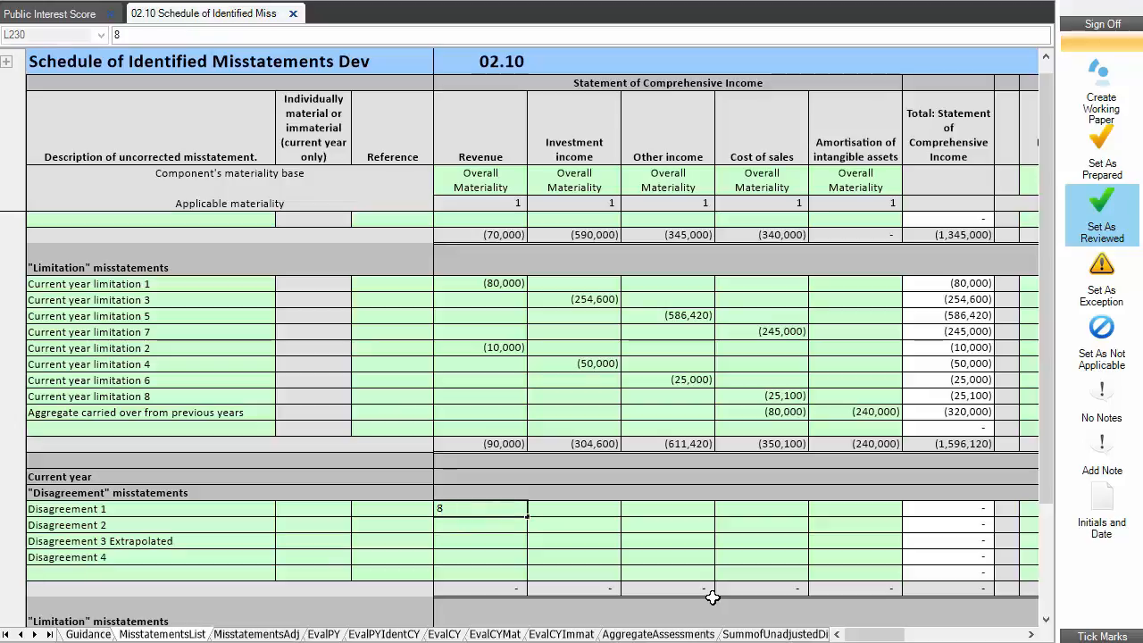
{"action": "key", "text": "BackSpace"}
{"action": "type", "text": "75000"}
{"action": "key", "text": "Return"}
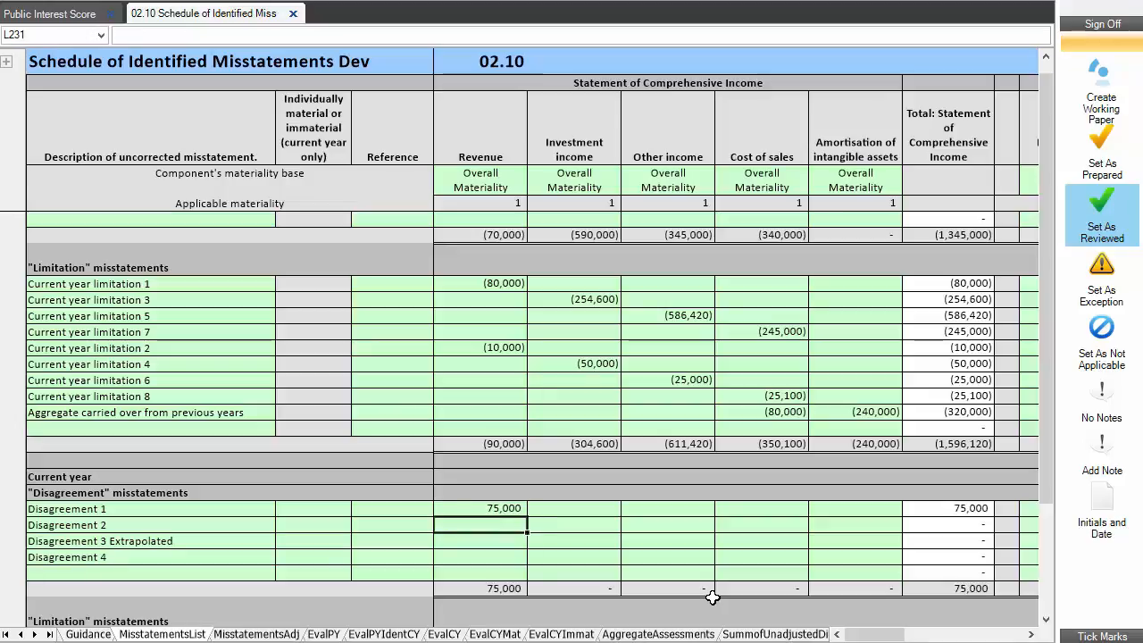
- Classify Disagreement 1 as Material and Disagreement 2 as Immaterial
{"action": "key", "text": "Up"}
{"action": "key", "text": "Left"}
{"action": "key", "text": "Left"}
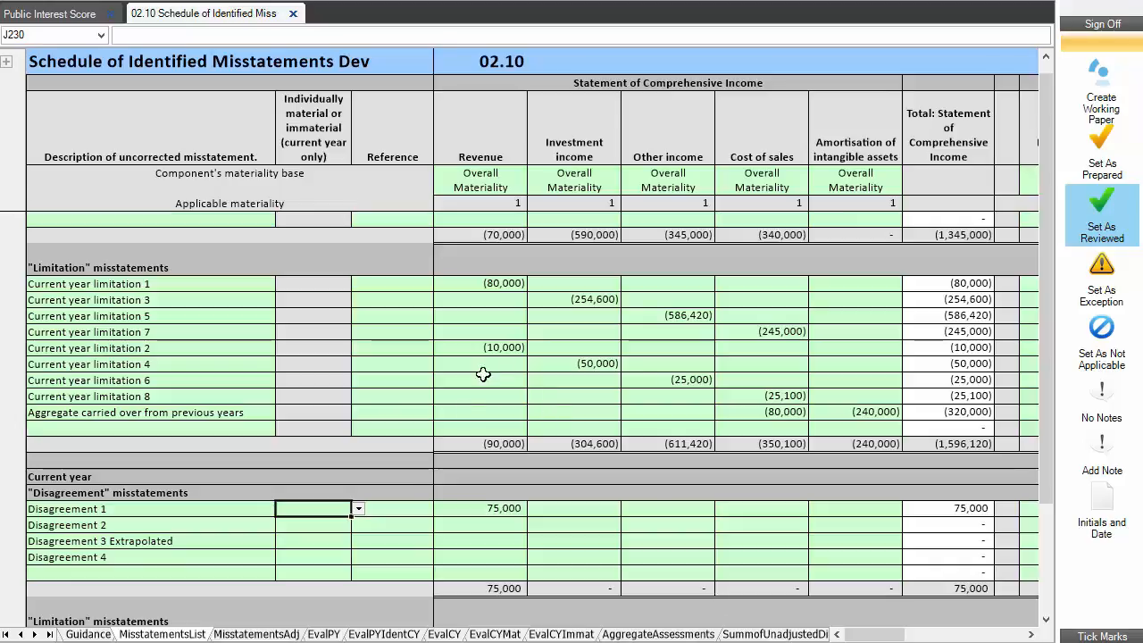
{"action": "left_click", "coordinate": [358, 508]}
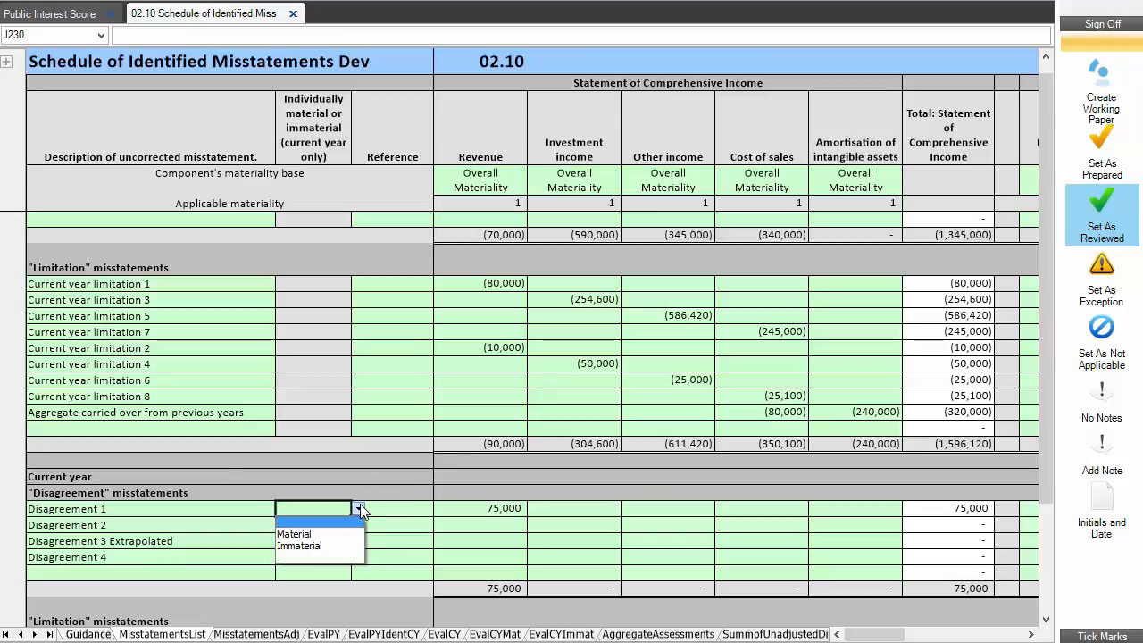
{"action": "left_click", "coordinate": [316, 537]}
{"action": "left_click", "coordinate": [337, 552]}
{"action": "left_click", "coordinate": [357, 553]}
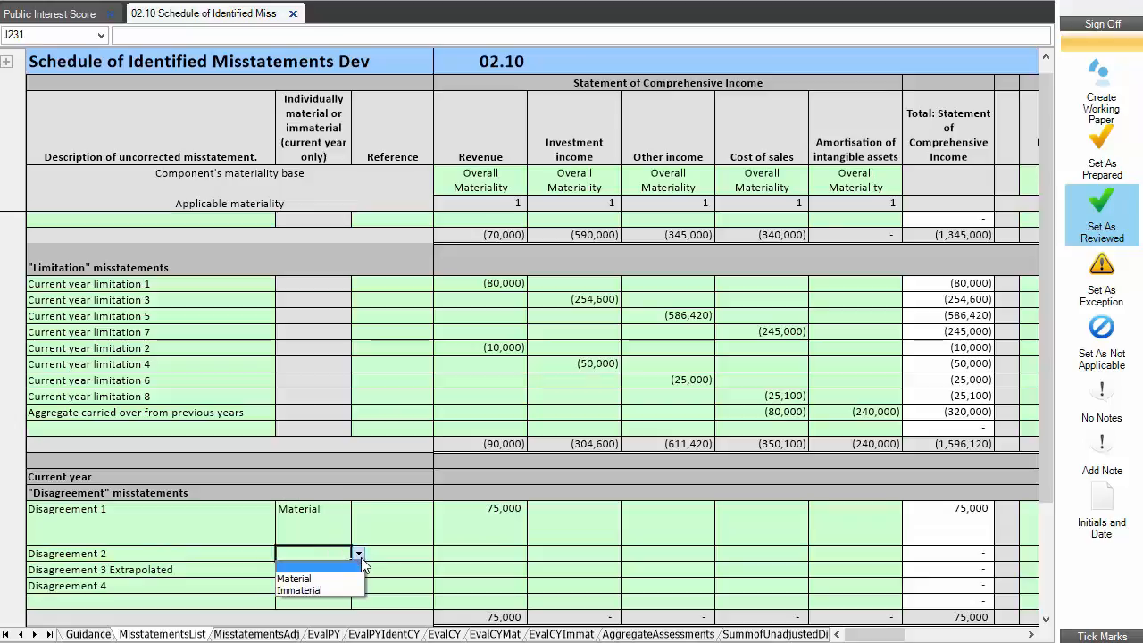
{"action": "left_click", "coordinate": [313, 590]}
- Classify Disagreement 3 Extrapolated as Material and Disagreement 4 as Immaterial
{"action": "left_click", "coordinate": [312, 572]}
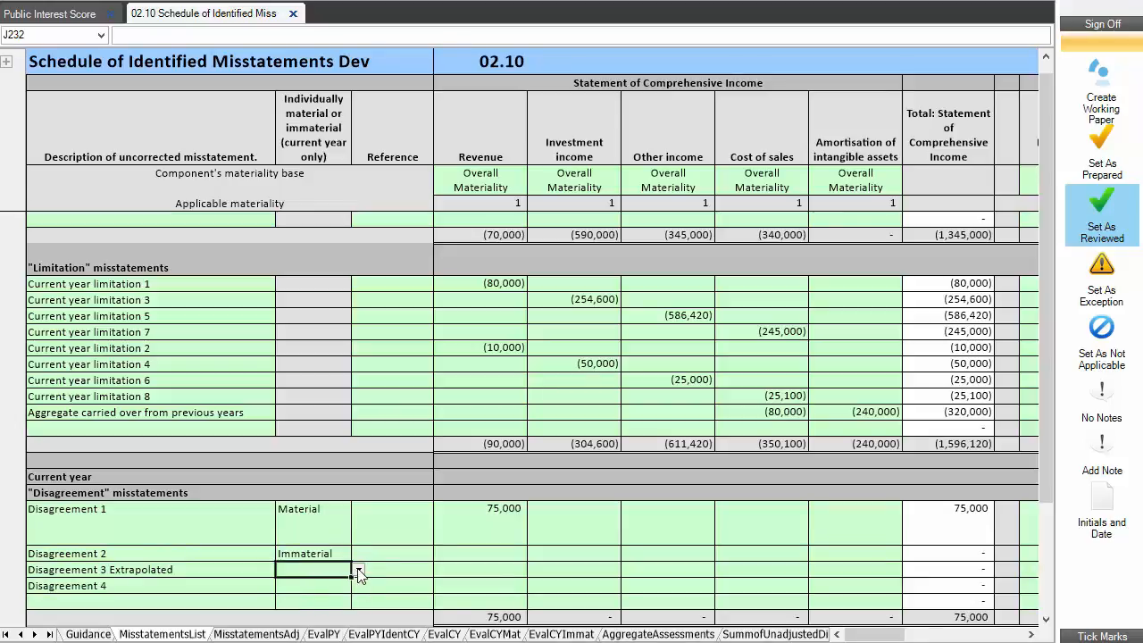
{"action": "left_click", "coordinate": [358, 574]}
{"action": "left_click", "coordinate": [319, 592]}
{"action": "left_click", "coordinate": [317, 586]}
{"action": "left_click", "coordinate": [358, 586]}
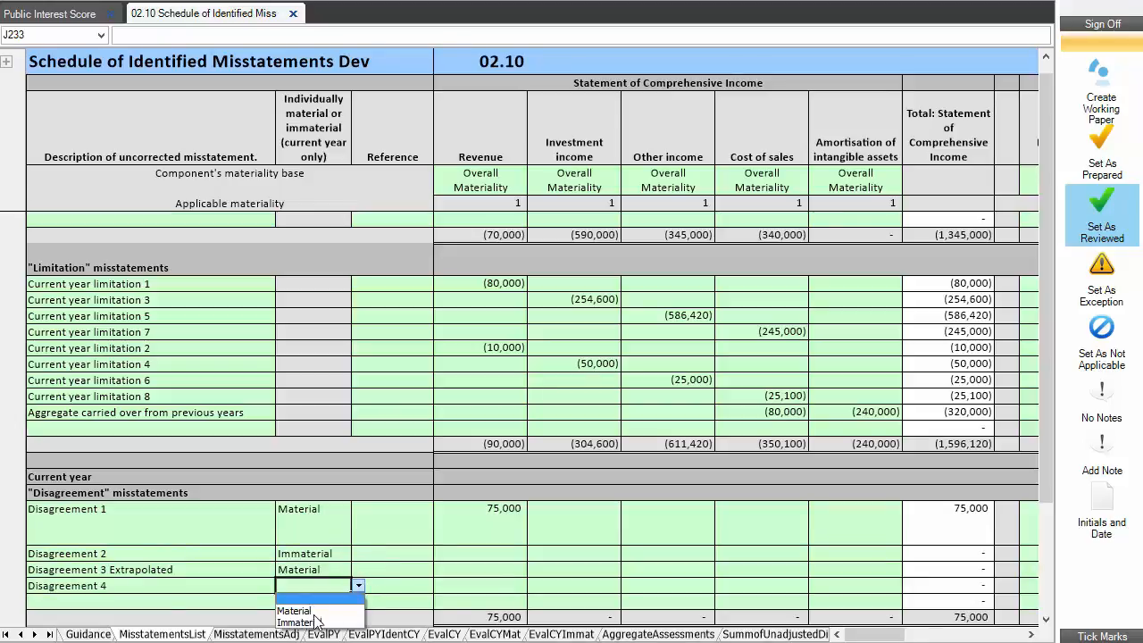
{"action": "left_click", "coordinate": [315, 622]}
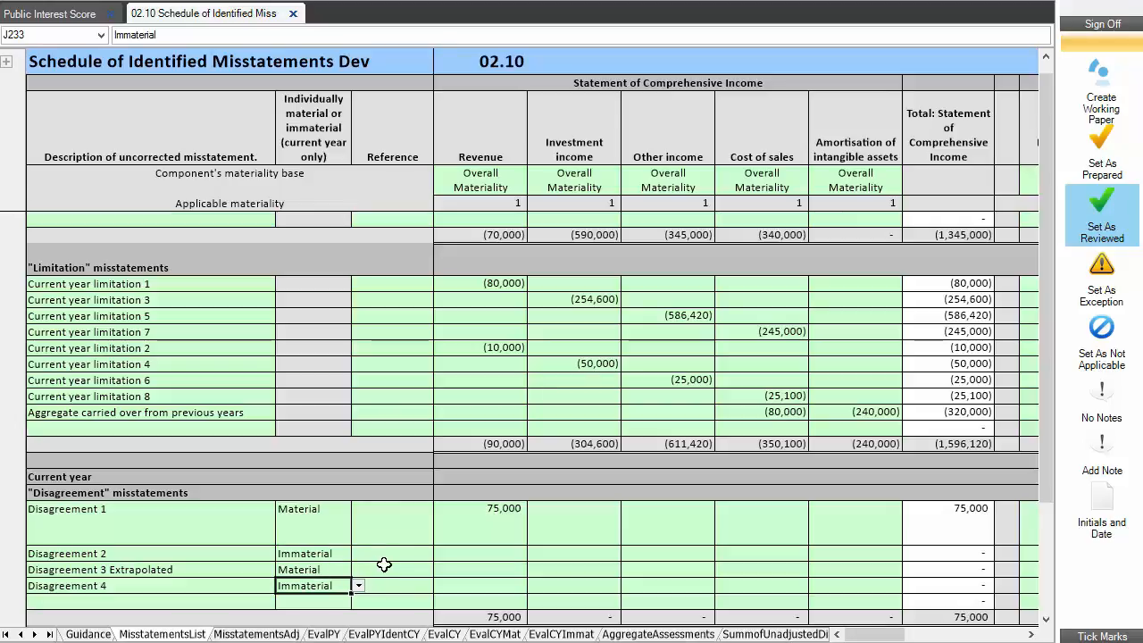
- Enter 85,000 under Investment income for Disagreement 2
{"action": "left_click", "coordinate": [533, 552]}
{"action": "type", "text": "8"}
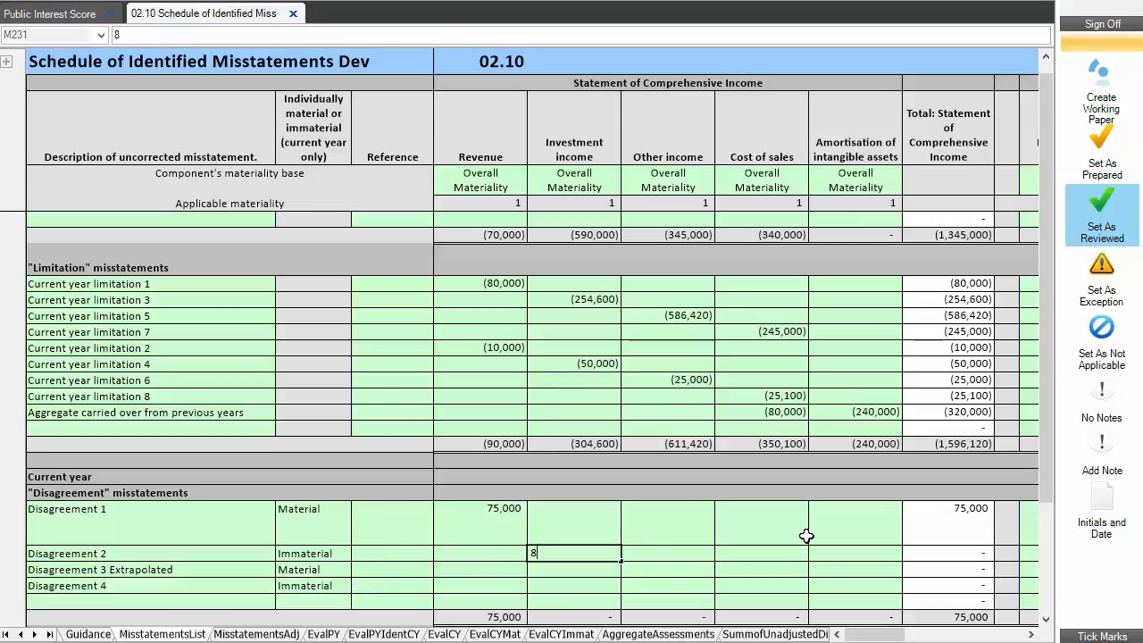
{"action": "type", "text": "5,00"}
{"action": "type", "text": "00"}
{"action": "key", "text": "Return"}
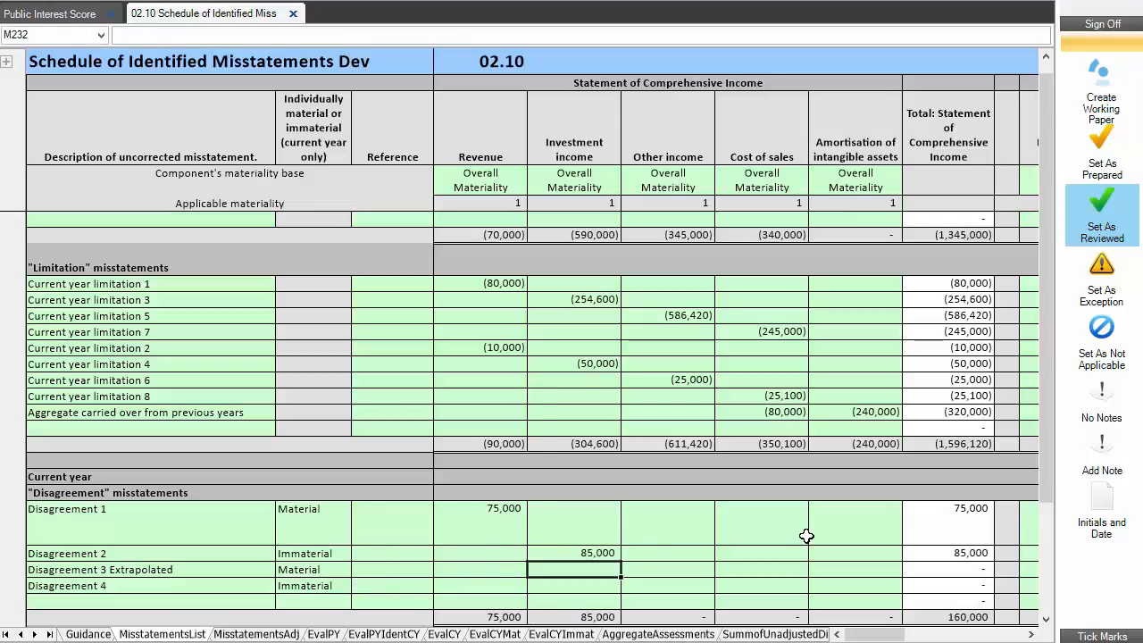
- Enter 25,000 under Other income for Disagreement 3 Extrapolated and 15,000 under Cost of sales for Disagreement 4
{"action": "key", "text": "Tab"}
{"action": "type", "text": "25000"}
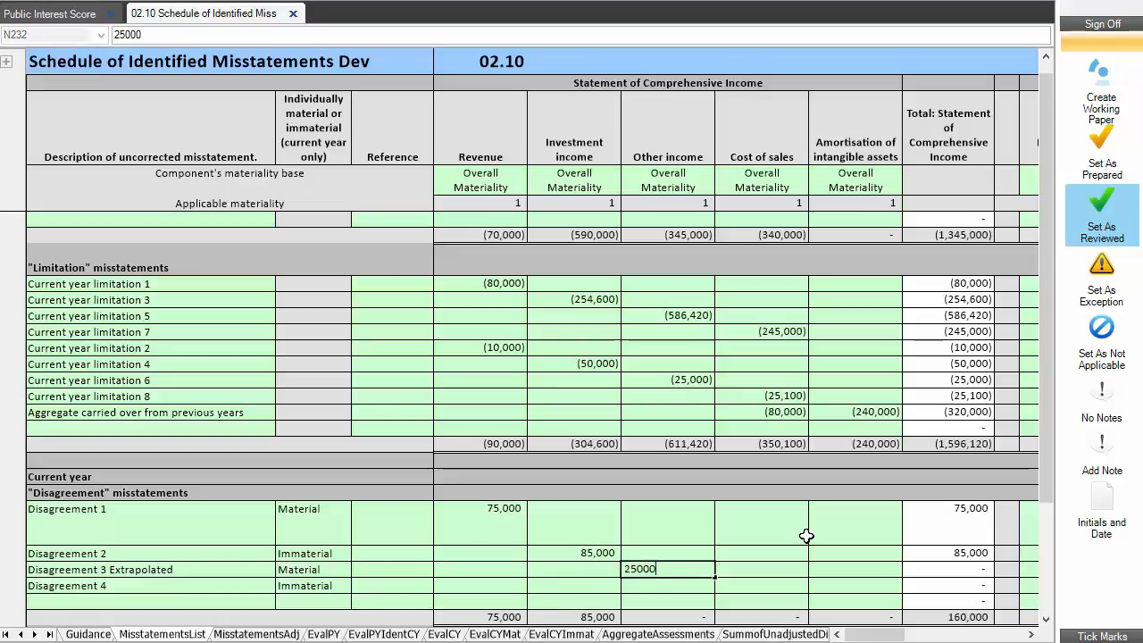
{"action": "key", "text": "Return"}
{"action": "key", "text": "Tab"}
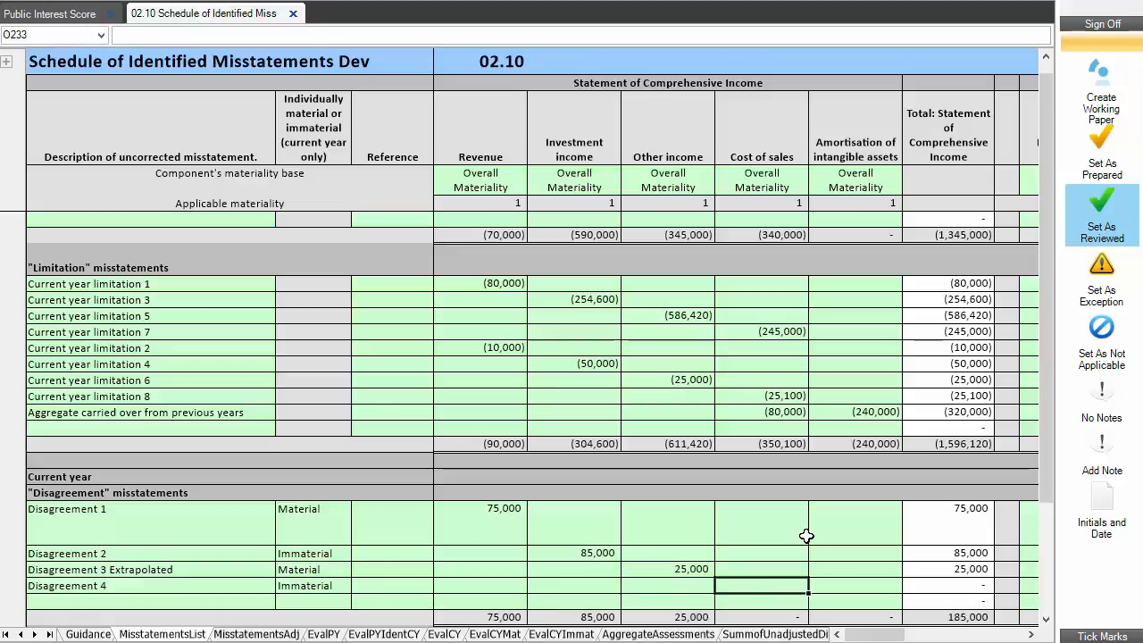
{"action": "type", "text": "15000"}
{"action": "key", "text": "Return"}
{"action": "key", "text": "Up"}
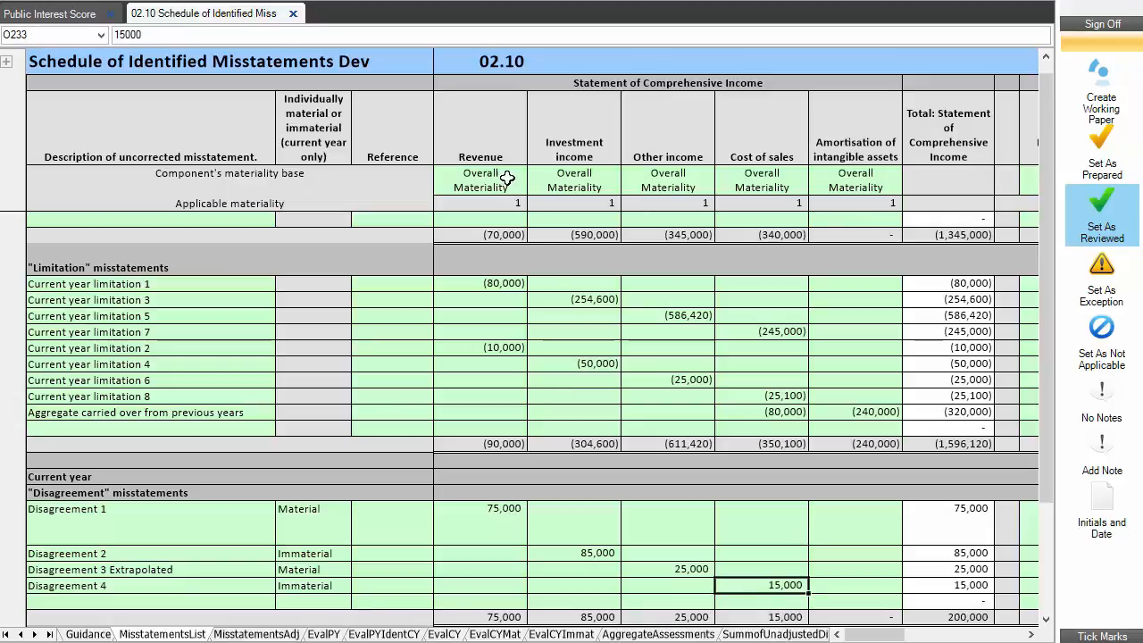
- Check the income component headings and open working paper 10.20 Identification of audit sections
{"action": "left_click_drag", "start_coordinate": [482, 148], "coordinate": [818, 170]}
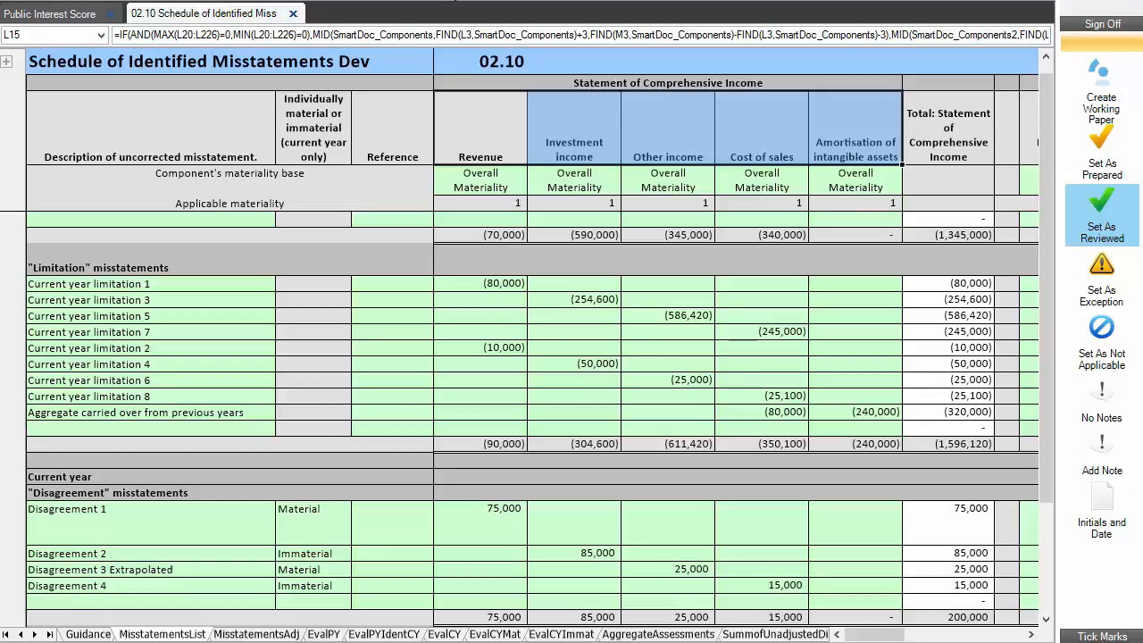
{"action": "left_click", "coordinate": [427, 1]}
{"action": "mouse_move", "coordinate": [482, 157]}
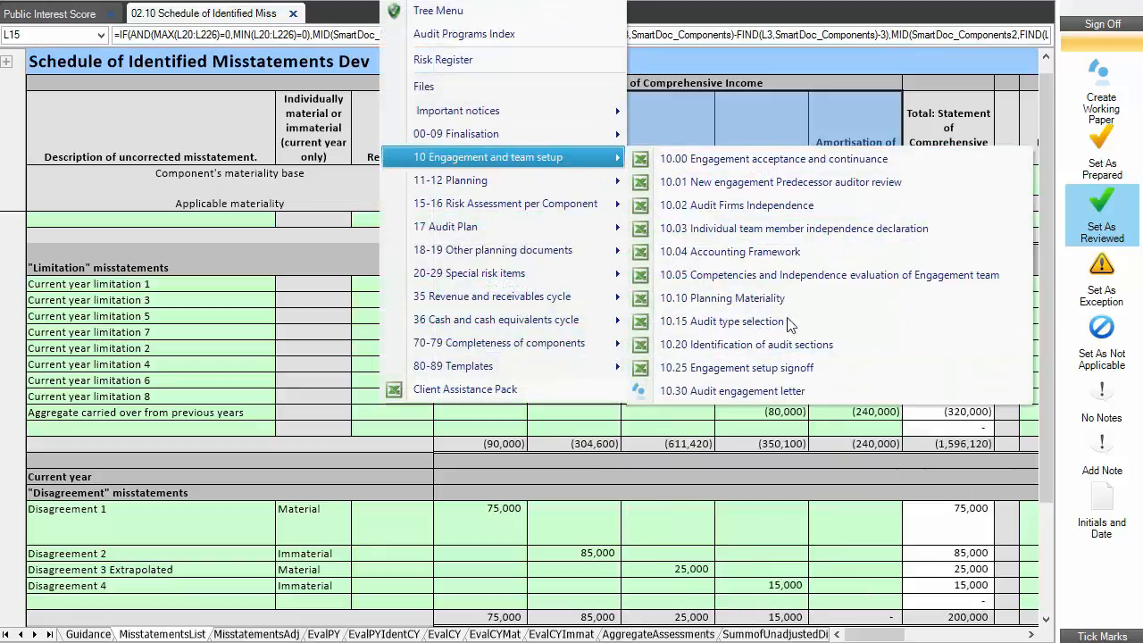
{"action": "left_click", "coordinate": [737, 348]}
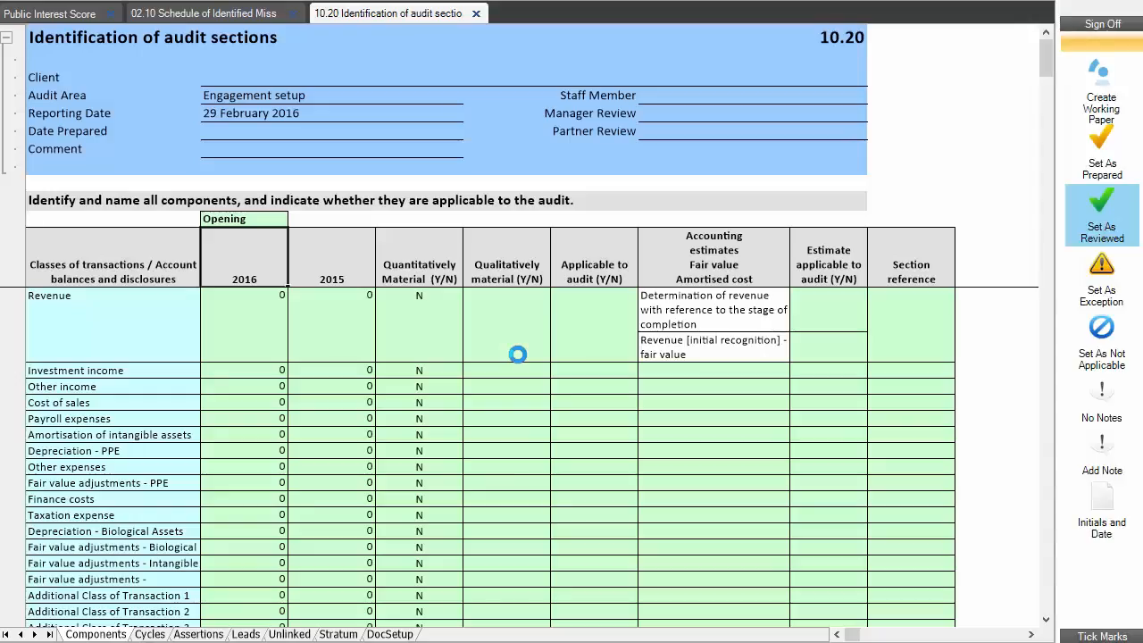
- Mark the transaction classes from Revenue through Depreciation - Biological Assets as applicable to audit with "y"
{"action": "left_click", "coordinate": [567, 347]}
{"action": "type", "text": "y"}
{"action": "key", "text": "Return"}
{"action": "type", "text": "y"}
{"action": "key", "text": "Return"}
{"action": "type", "text": "y"}
{"action": "key", "text": "Return"}
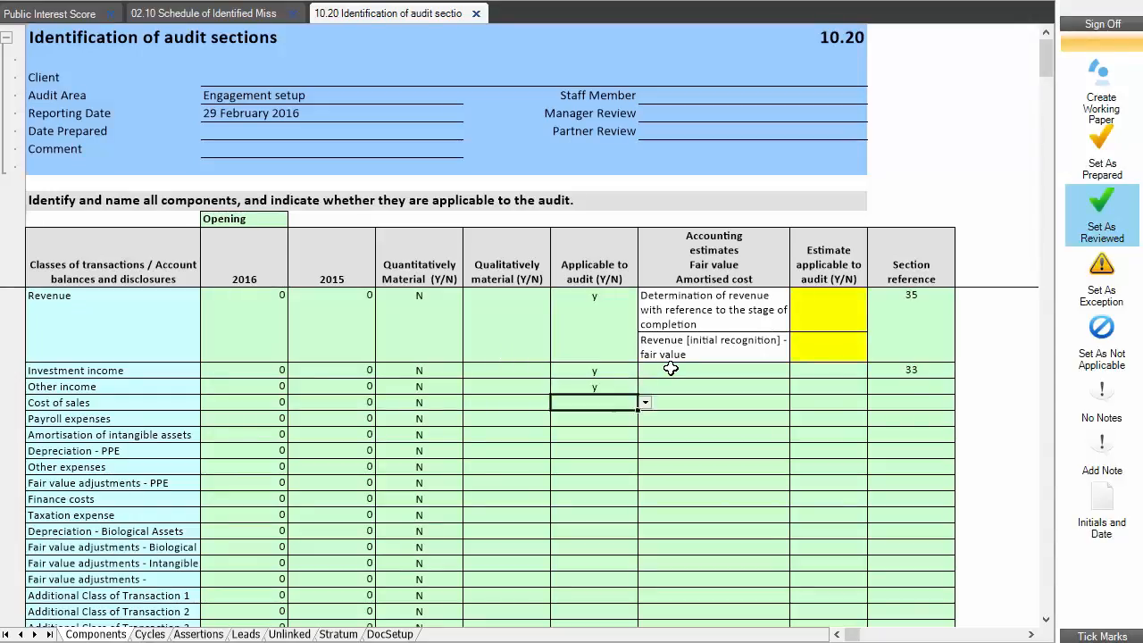
{"action": "key", "text": "y"}
{"action": "key", "text": "Return"}
{"action": "key", "text": "y"}
{"action": "key", "text": "Return"}
{"action": "key", "text": "y"}
{"action": "key", "text": "Return"}
{"action": "key", "text": "y"}
{"action": "key", "text": "Return"}
{"action": "key", "text": "y"}
{"action": "key", "text": "Return"}
{"action": "key", "text": "y"}
{"action": "key", "text": "Return"}
{"action": "key", "text": "y"}
{"action": "key", "text": "Return"}
{"action": "key", "text": "y"}
{"action": "key", "text": "Return"}
{"action": "key", "text": "y"}
{"action": "key", "text": "Return"}
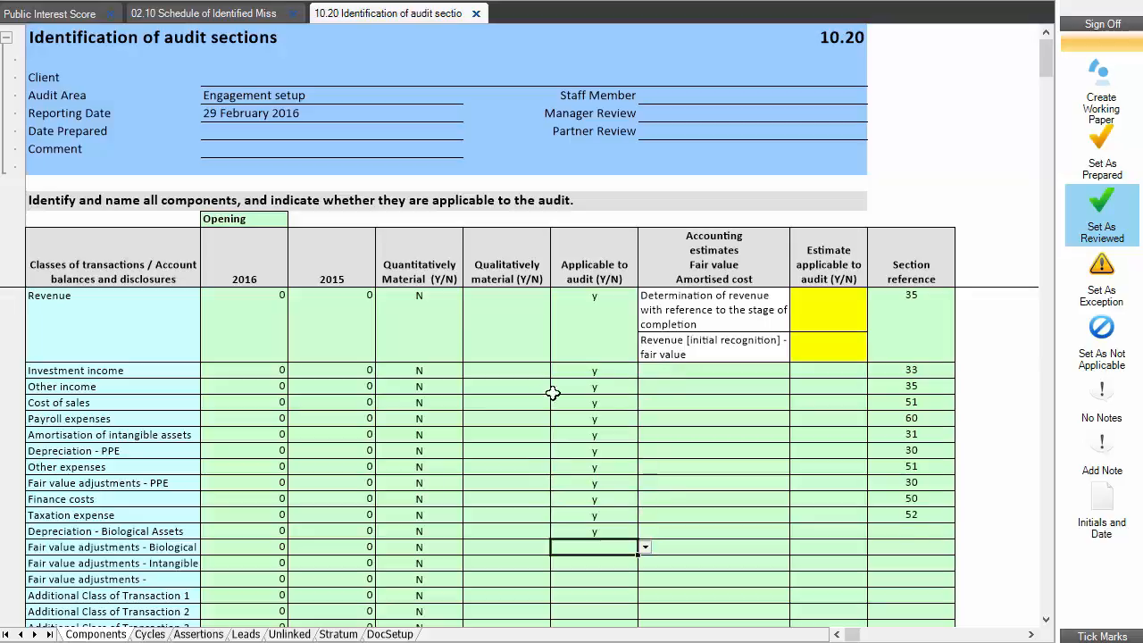
- Mark the account balances from Investment property through Cash & cash Equiv. as applicable to audit with "y"
{"action": "scroll", "coordinate": [553, 394], "scroll_direction": "down", "scroll_amount": 7}
{"action": "left_click", "coordinate": [609, 500]}
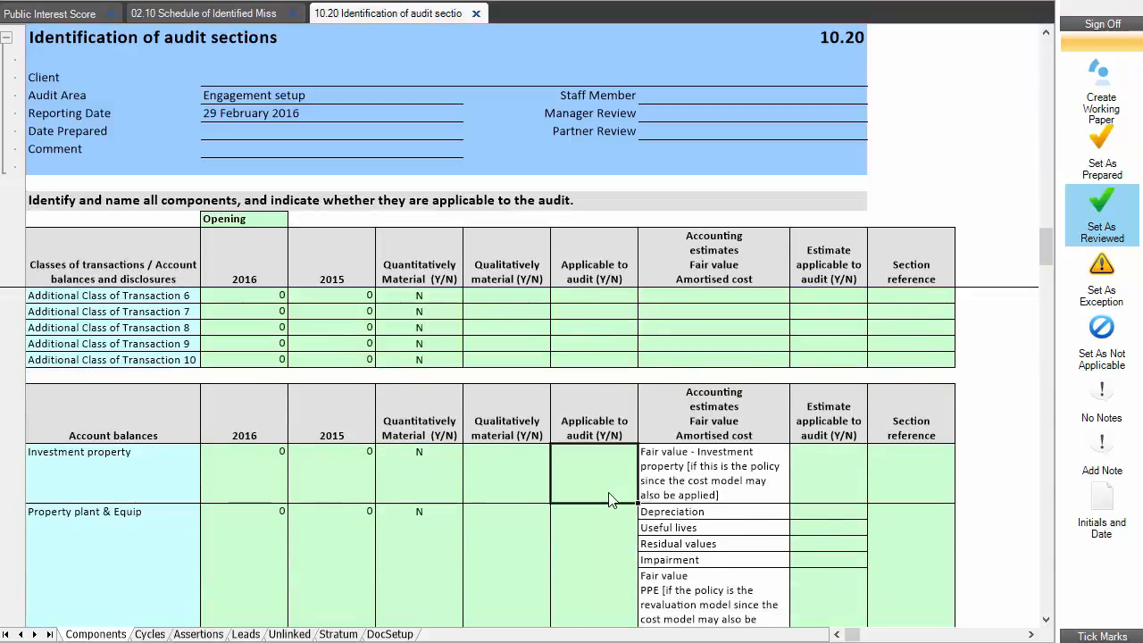
{"action": "key", "text": "y"}
{"action": "key", "text": "Return"}
{"action": "key", "text": "y"}
{"action": "key", "text": "Return"}
{"action": "key", "text": "y"}
{"action": "key", "text": "Return"}
{"action": "key", "text": "y"}
{"action": "key", "text": "Return"}
{"action": "key", "text": "y"}
{"action": "key", "text": "Return"}
{"action": "key", "text": "y"}
{"action": "key", "text": "Return"}
{"action": "key", "text": "y"}
{"action": "key", "text": "Return"}
{"action": "key", "text": "y"}
{"action": "key", "text": "Return"}
{"action": "key", "text": "y"}
{"action": "key", "text": "Return"}
{"action": "type", "text": "y"}
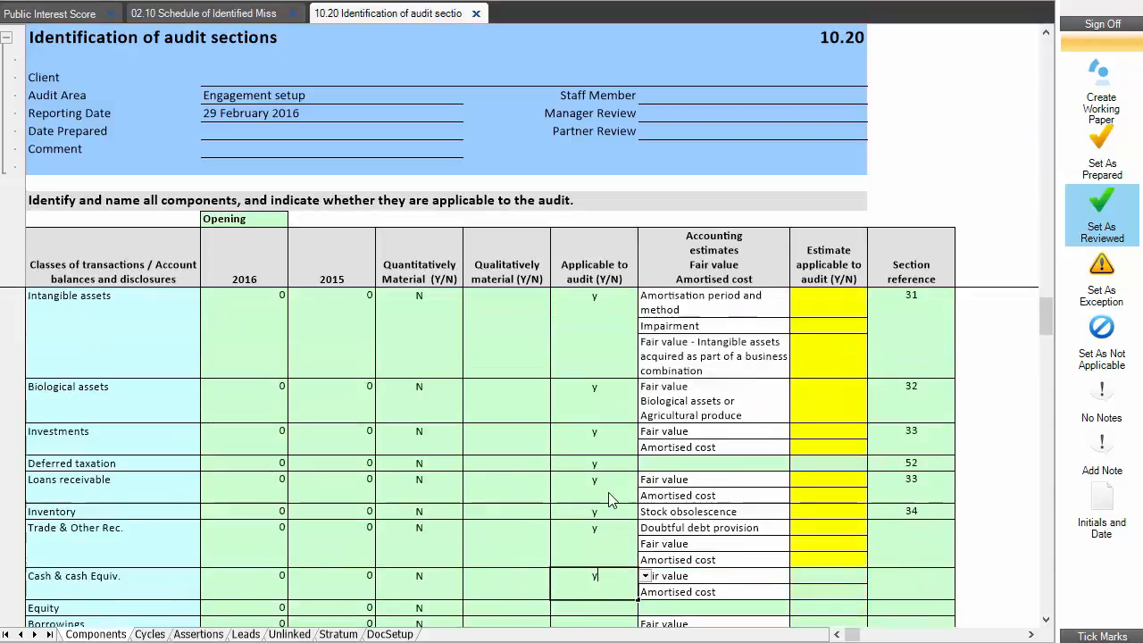
{"action": "key", "text": "Return"}
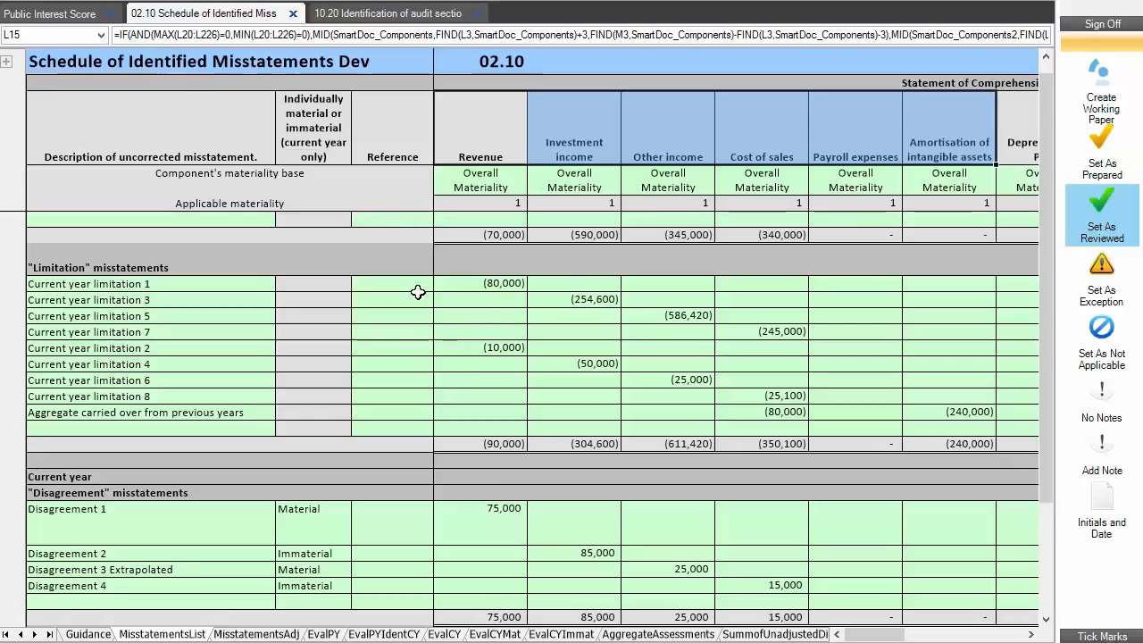
- Switch to the 02.10 schedule and examine its Statement of Comprehensive Income component columns up to the total and back to Revenue
{"action": "key", "text": "Left"}
{"action": "key", "text": "Left"}
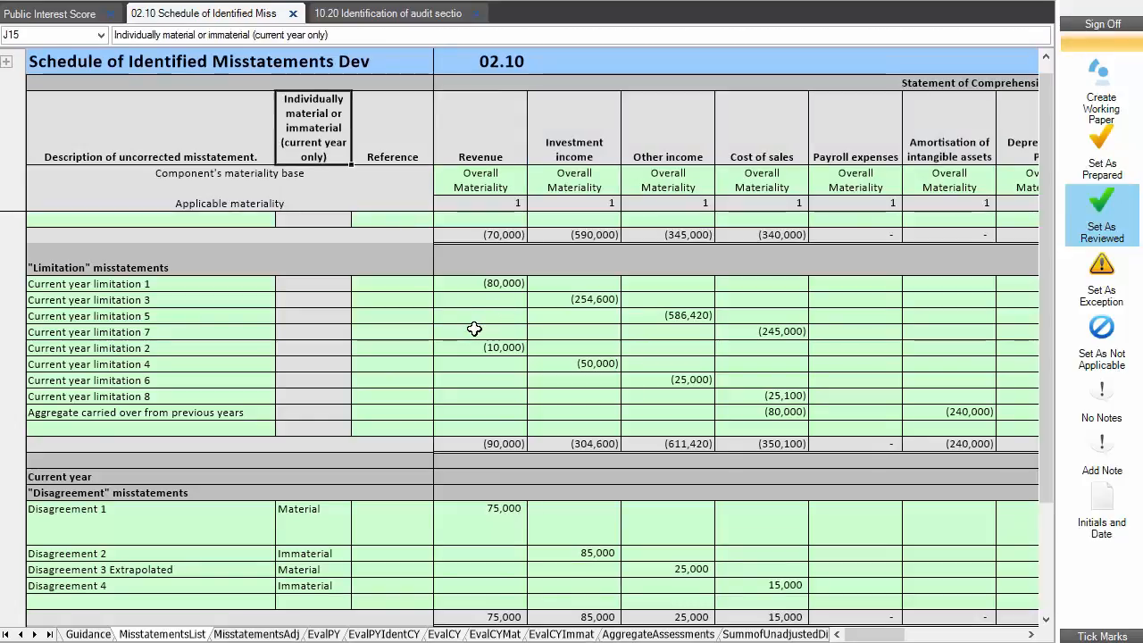
{"action": "key", "text": "Right"}
{"action": "key", "text": "Right"}
{"action": "key", "text": "Right"}
{"action": "key", "text": "Right"}
{"action": "key", "text": "Right"}
{"action": "key", "text": "Right"}
{"action": "key", "text": "Right"}
{"action": "key", "text": "Right"}
{"action": "key", "text": "Right"}
{"action": "key", "text": "Right"}
{"action": "key", "text": "Right"}
{"action": "key", "text": "Right"}
{"action": "key", "text": "Right"}
{"action": "key", "text": "Right"}
{"action": "key", "text": "Right"}
{"action": "key", "text": "Right"}
{"action": "key", "text": "Right"}
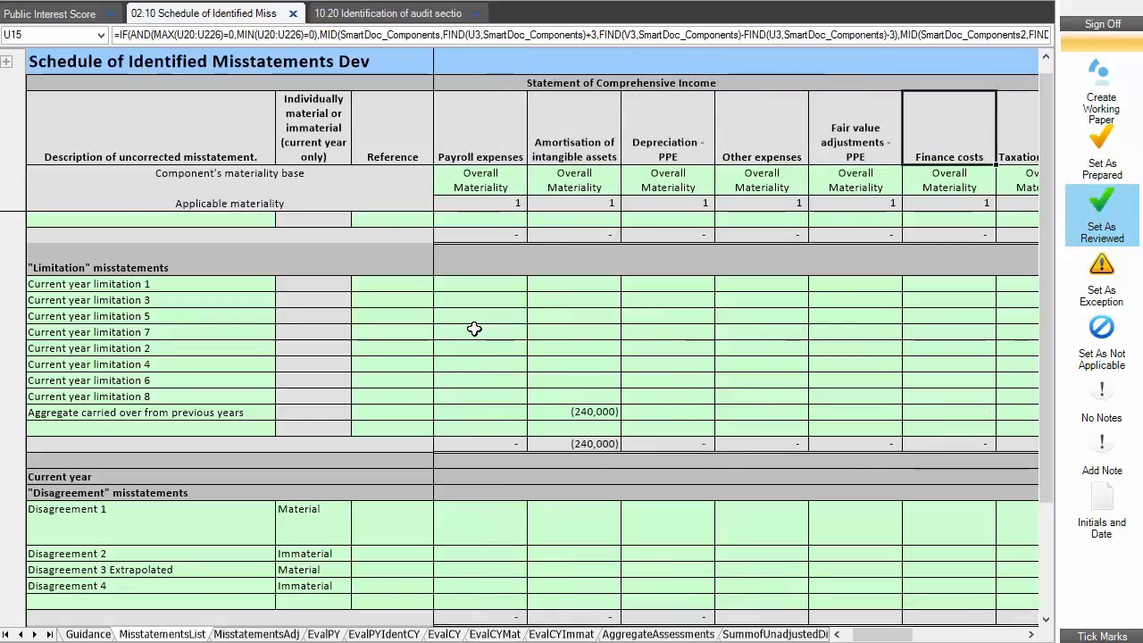
{"action": "key", "text": "Left"}
{"action": "key", "text": "Left"}
{"action": "key", "text": "Left"}
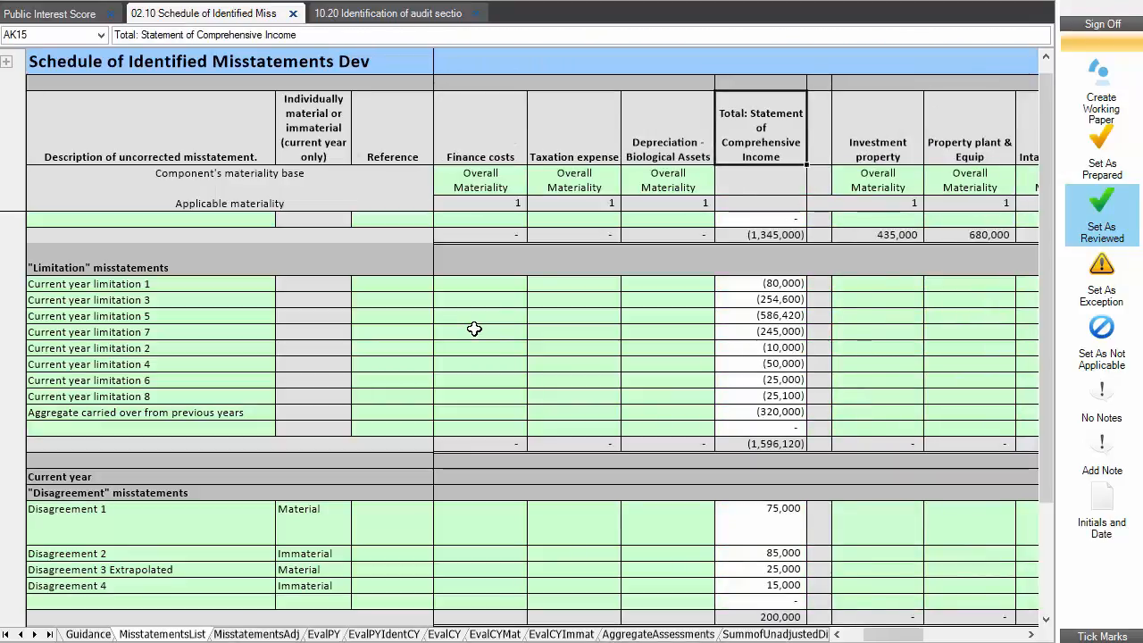
{"action": "key", "text": "Home"}
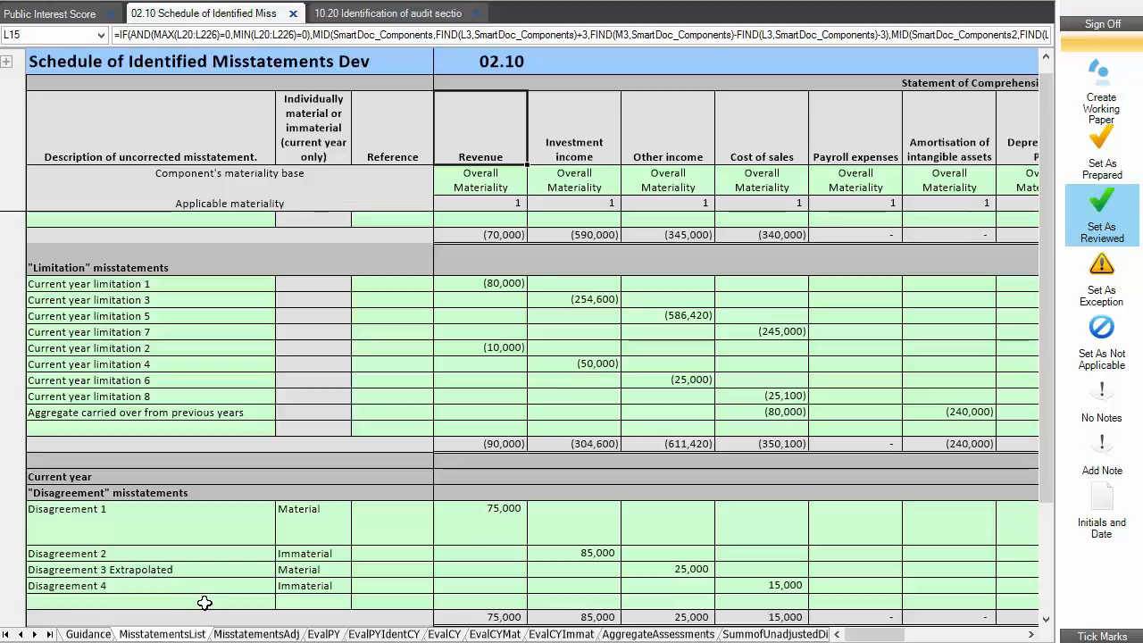
- Add the descriptions "Limitation 1" and "Limitation 2" to the current year "Limitation" misstatements section
{"action": "scroll", "coordinate": [263, 513], "scroll_direction": "down", "scroll_amount": 2}
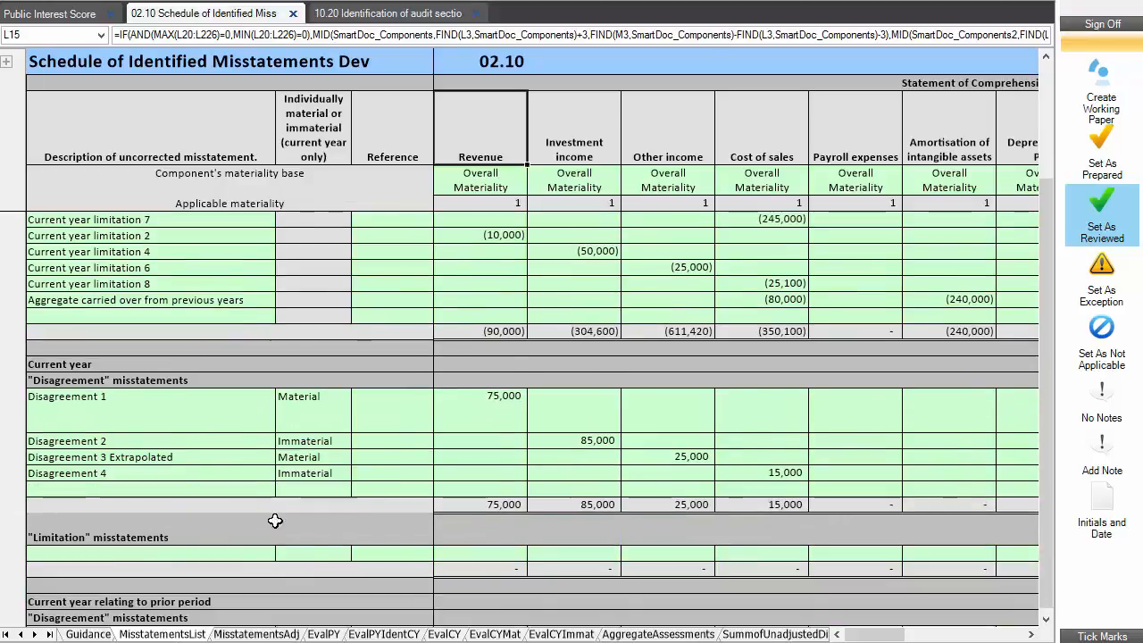
{"action": "left_click", "coordinate": [145, 555]}
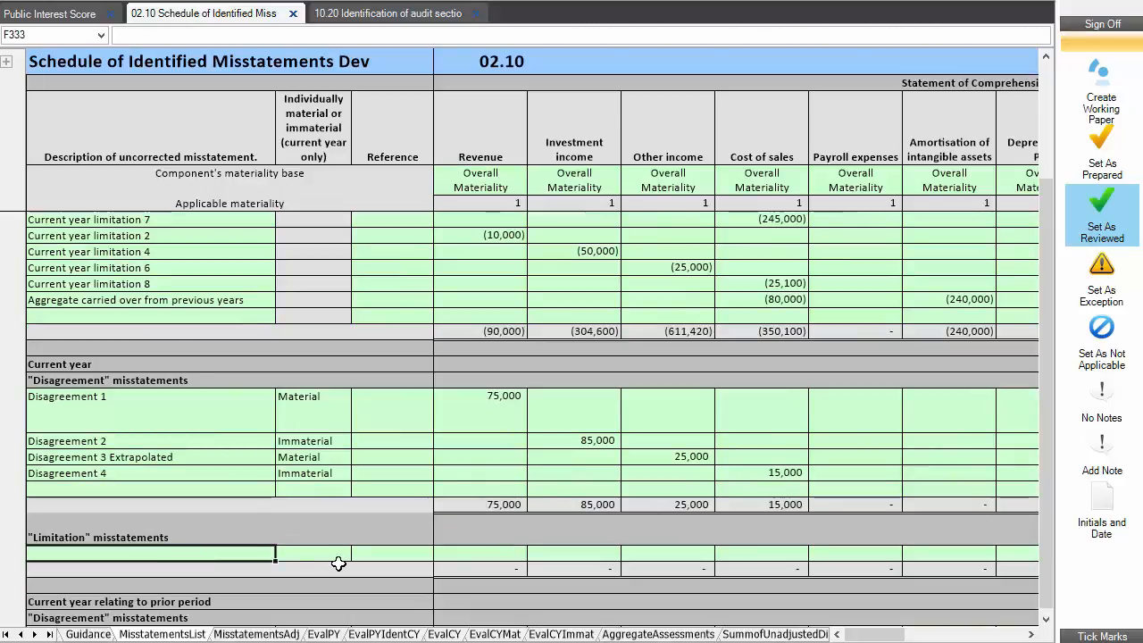
{"action": "type", "text": "Litmita"}
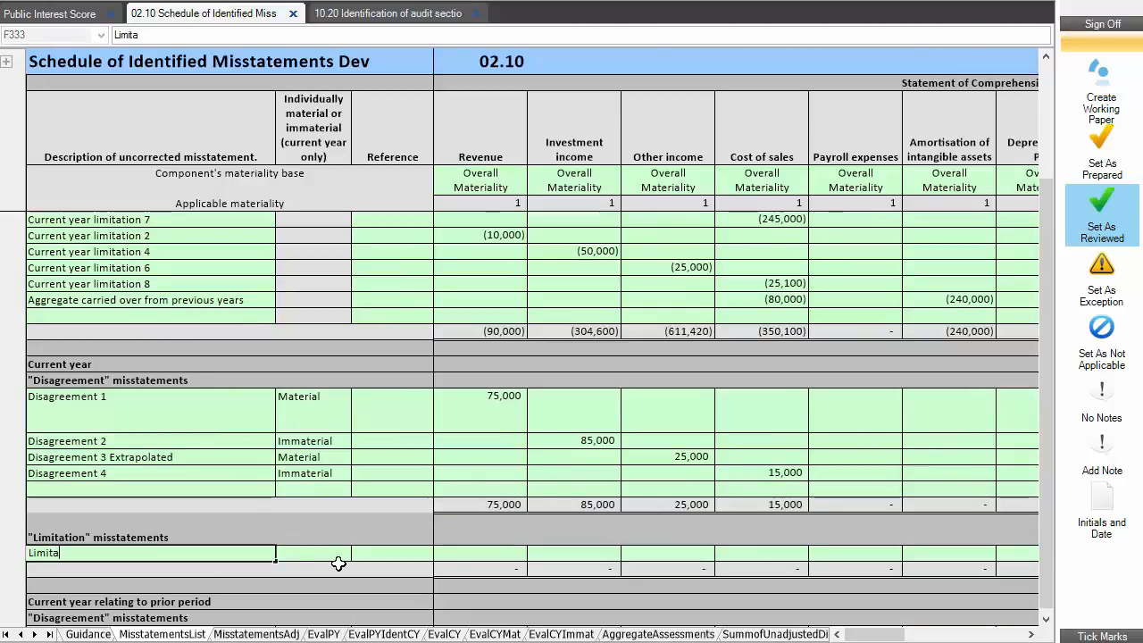
{"action": "type", "text": "tion 1"}
{"action": "key", "text": "Return"}
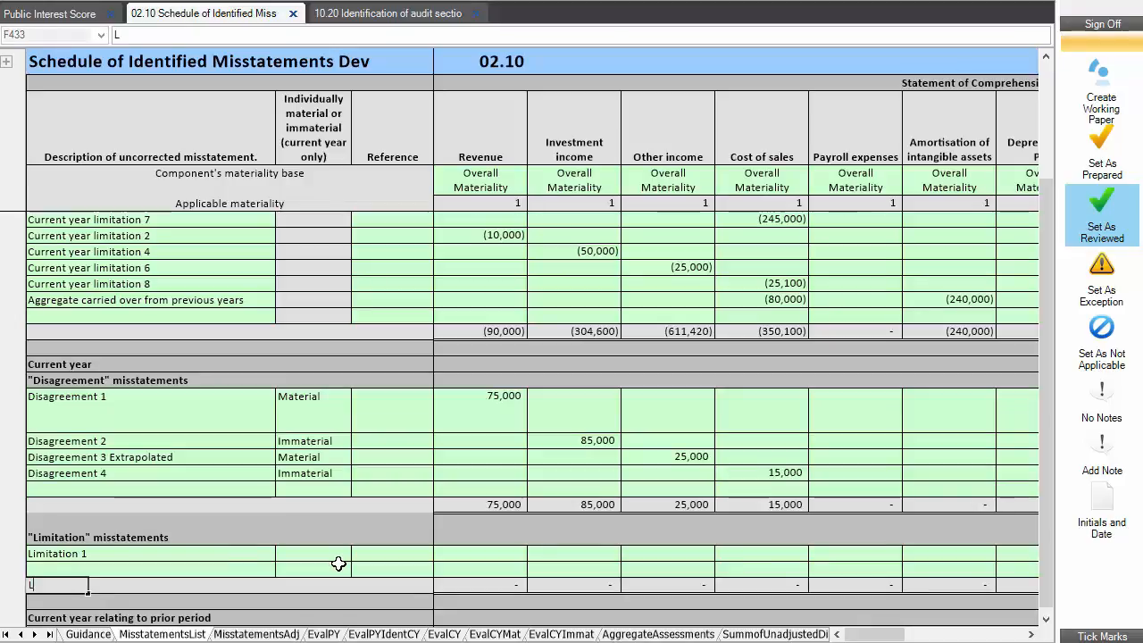
{"action": "type", "text": "Limitat"}
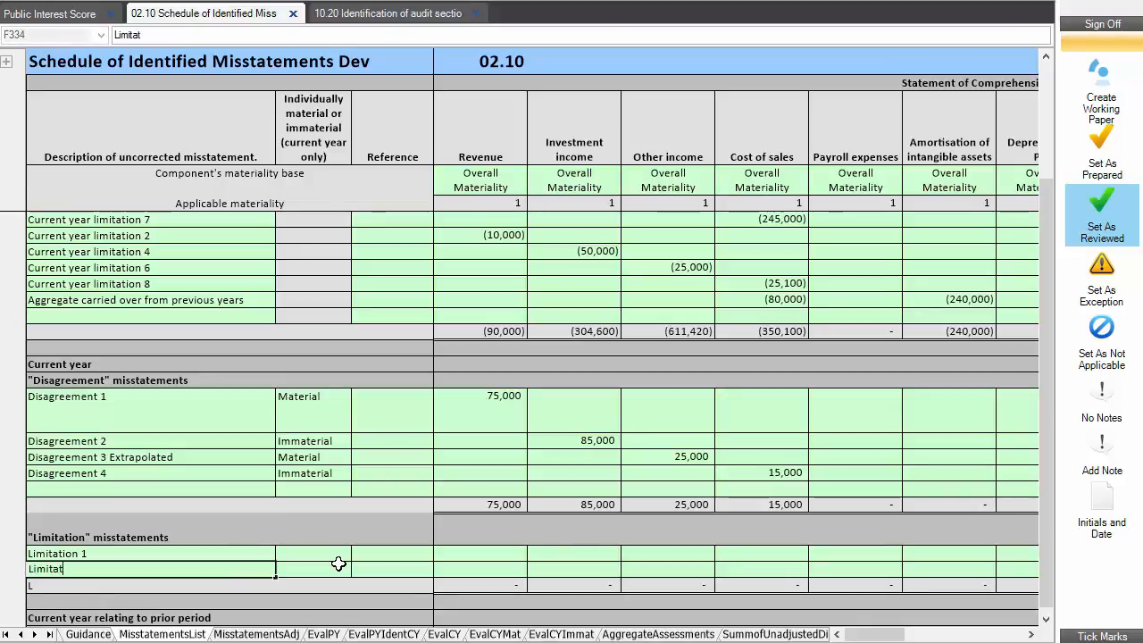
{"action": "type", "text": "ion 2"}
- Classify Limitation 1 as Material and Limitation 2 as Immaterial
{"action": "left_click", "coordinate": [338, 564]}
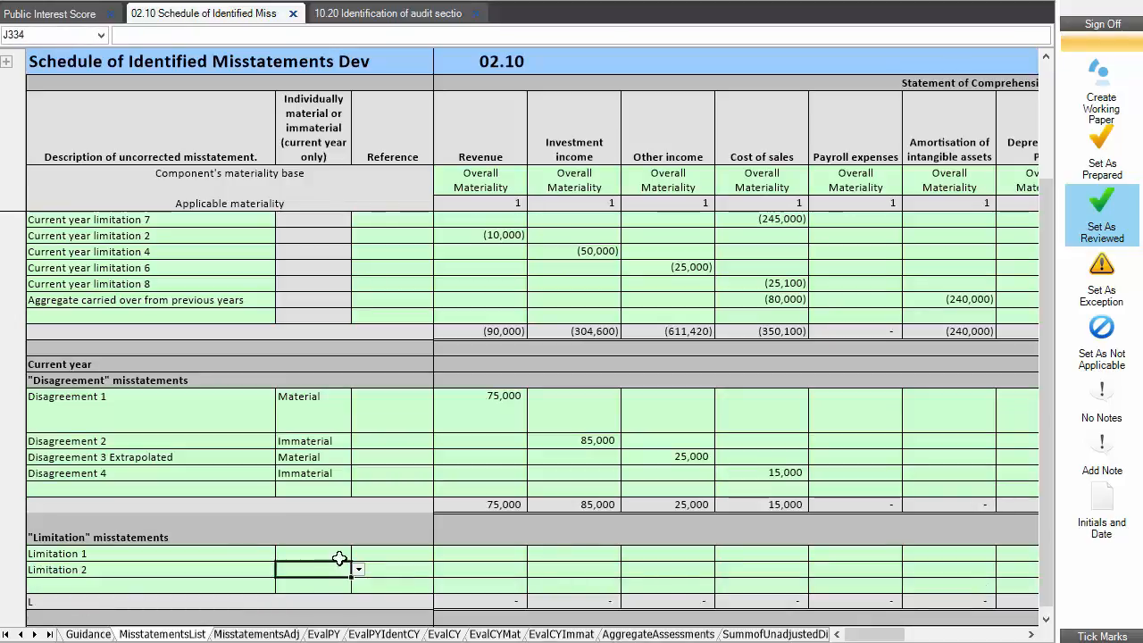
{"action": "left_click", "coordinate": [339, 556]}
{"action": "left_click", "coordinate": [358, 554]}
{"action": "left_click", "coordinate": [337, 569]}
{"action": "left_click", "coordinate": [358, 554]}
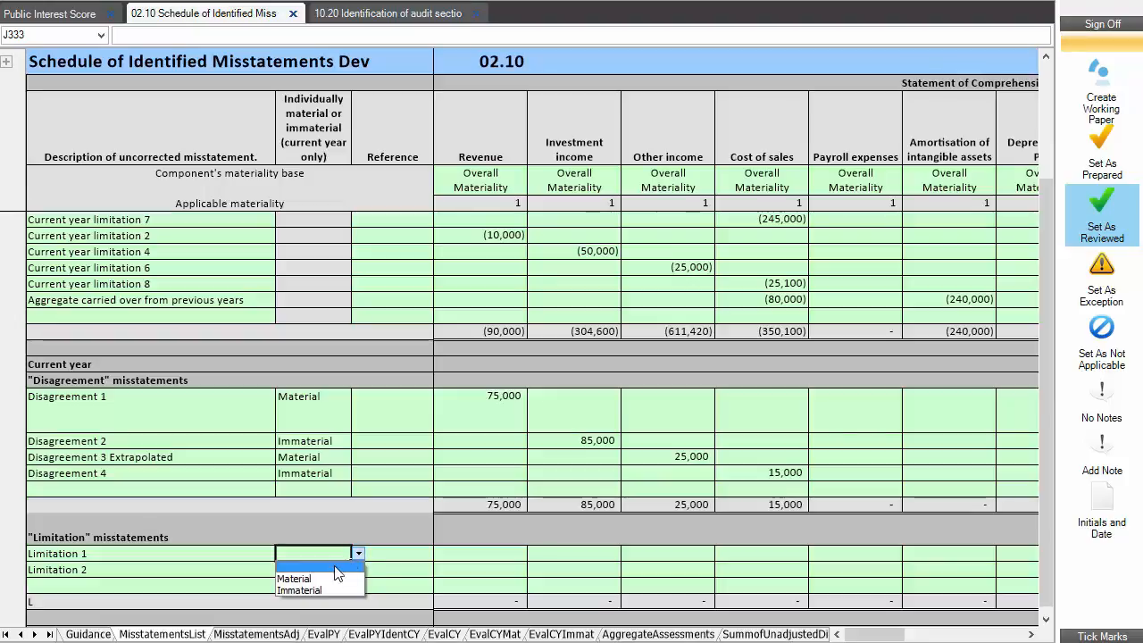
{"action": "left_click", "coordinate": [337, 577]}
{"action": "left_click", "coordinate": [339, 569]}
{"action": "left_click", "coordinate": [358, 569]}
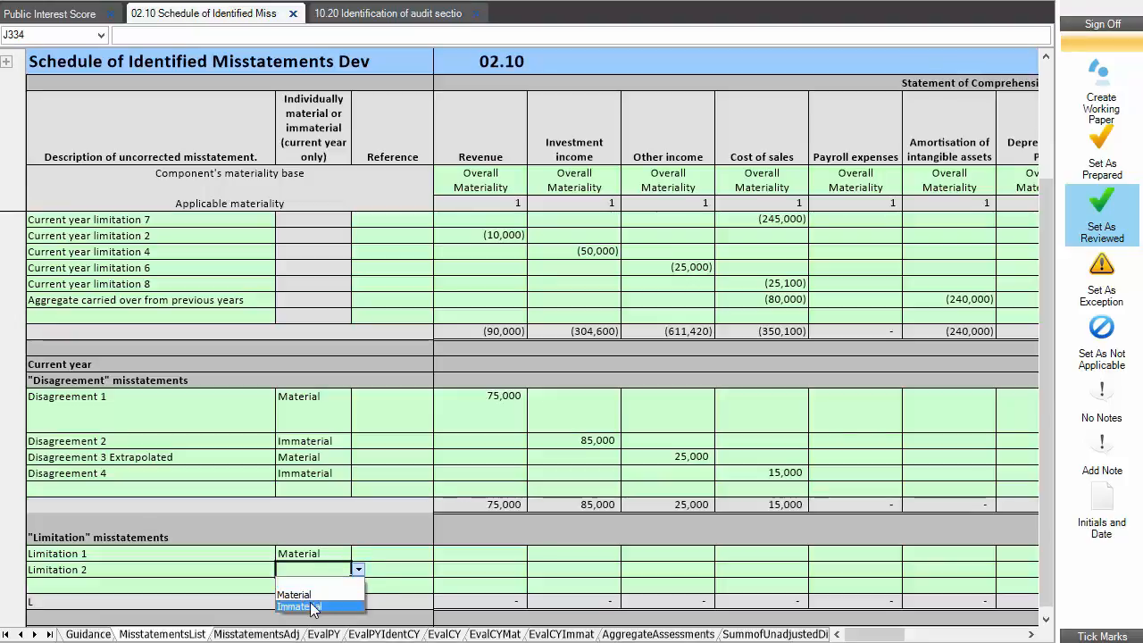
{"action": "left_click", "coordinate": [312, 607]}
- Enter 1500 under Other income for Limitation 1 and 25000 under Cost of sales for Limitation 2
{"action": "left_click", "coordinate": [507, 557]}
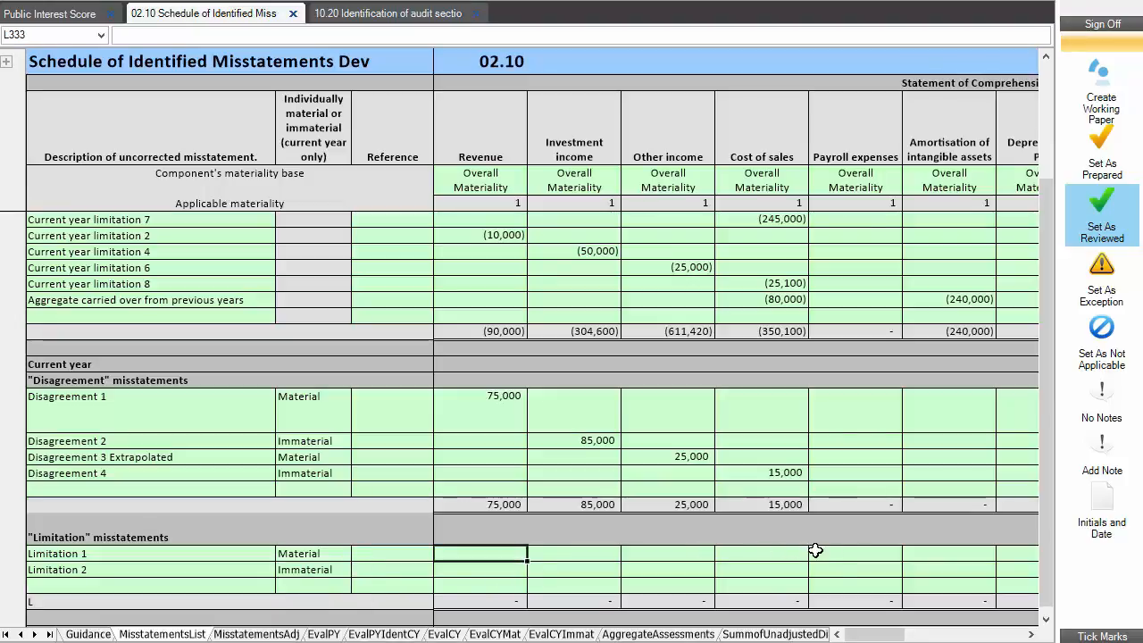
{"action": "left_click", "coordinate": [700, 558]}
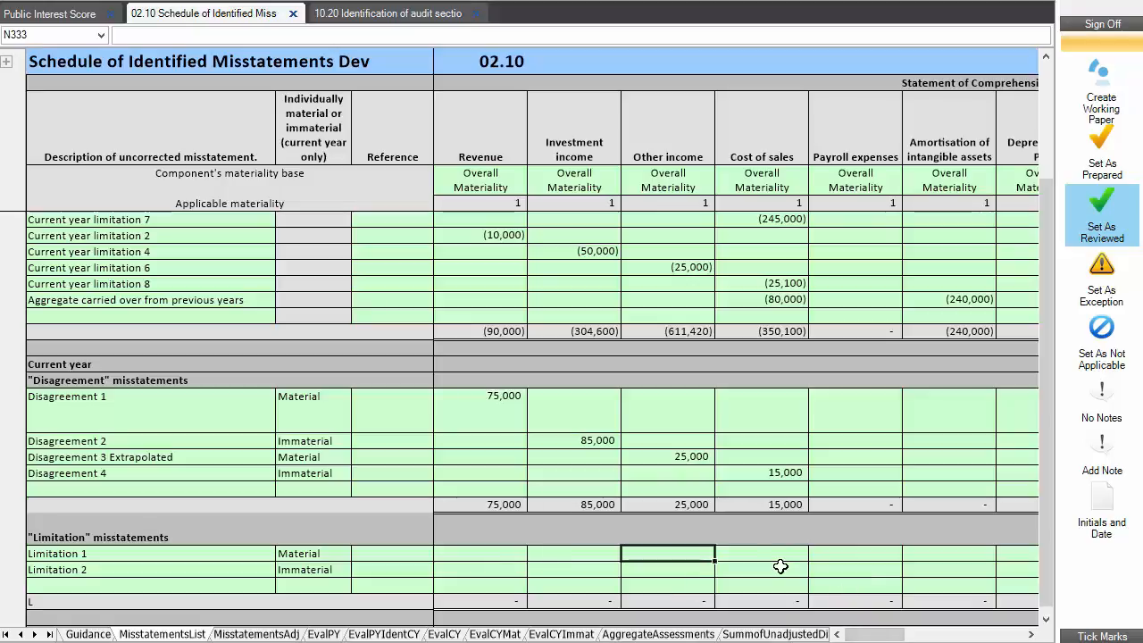
{"action": "type", "text": "1500"}
{"action": "key", "text": "Tab"}
{"action": "type", "text": "0"}
{"action": "key", "text": "Escape"}
{"action": "key", "text": "Left"}
{"action": "left_click", "coordinate": [780, 566]}
{"action": "type", "text": "25000"}
- Examine the debit and credit check column beside the Statement of Financial Position total for the four current year disagreement rows
{"action": "key", "text": "Tab"}
{"action": "key", "text": "Tab"}
{"action": "key", "text": "Tab"}
{"action": "key", "text": "Tab"}
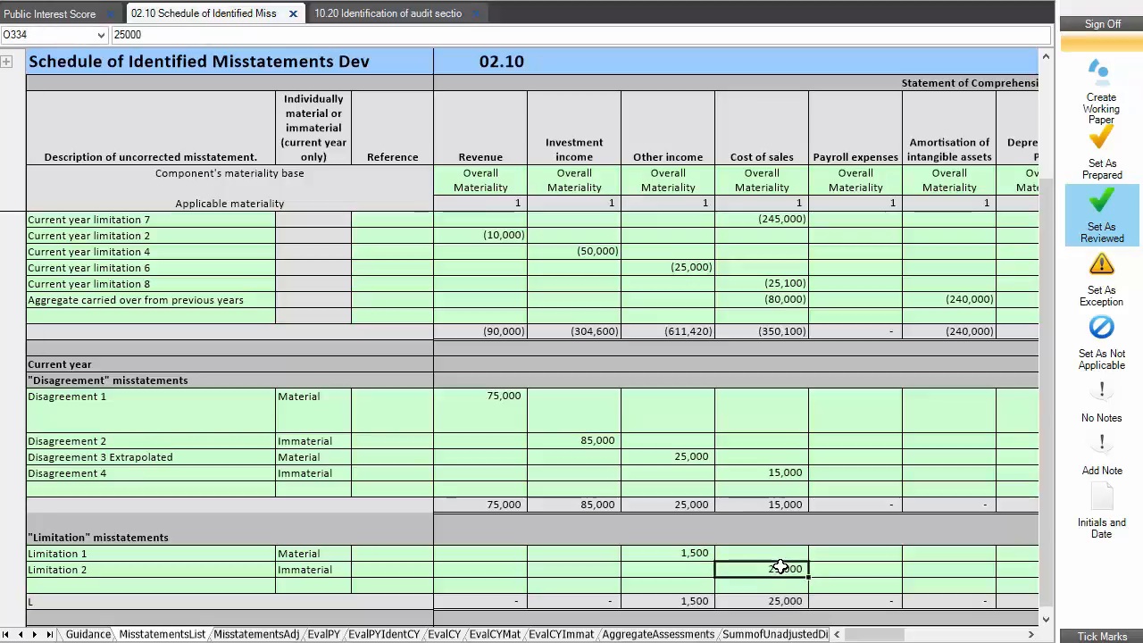
{"action": "key", "text": "Tab"}
{"action": "key", "text": "Tab"}
{"action": "key", "text": "Tab"}
{"action": "key", "text": "Tab"}
{"action": "key", "text": "Tab"}
{"action": "key", "text": "Tab"}
{"action": "key", "text": "Tab"}
{"action": "key", "text": "Tab"}
{"action": "key", "text": "Tab"}
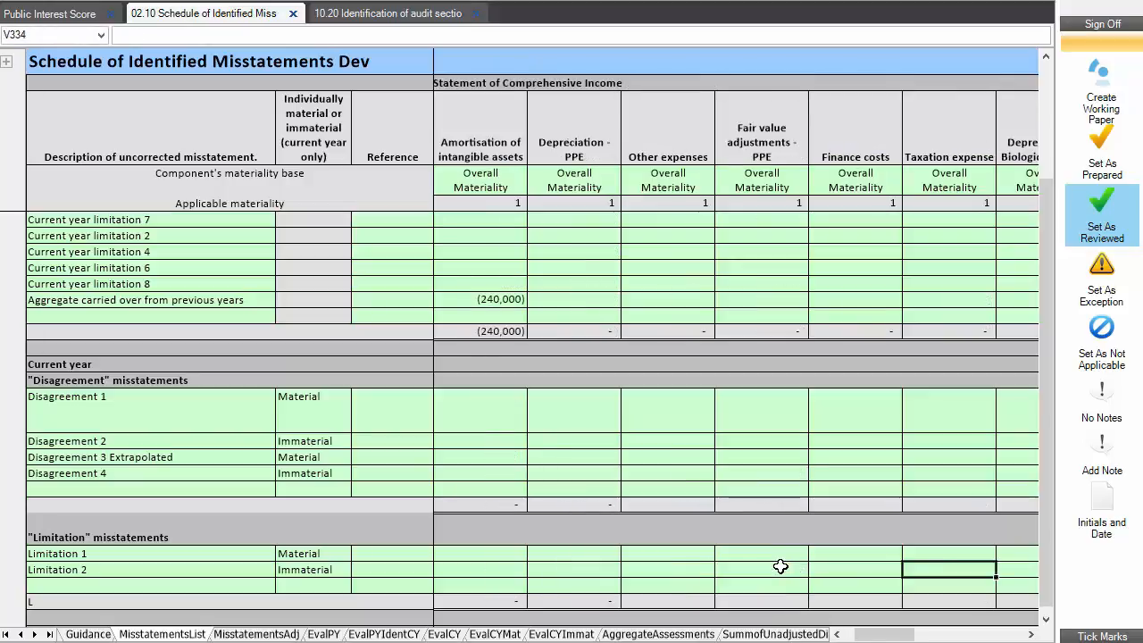
{"action": "key", "text": "Tab"}
{"action": "key", "text": "Tab"}
{"action": "key", "text": "Tab"}
{"action": "key", "text": "Tab"}
{"action": "key", "text": "Tab"}
{"action": "key", "text": "Tab"}
{"action": "key", "text": "Tab"}
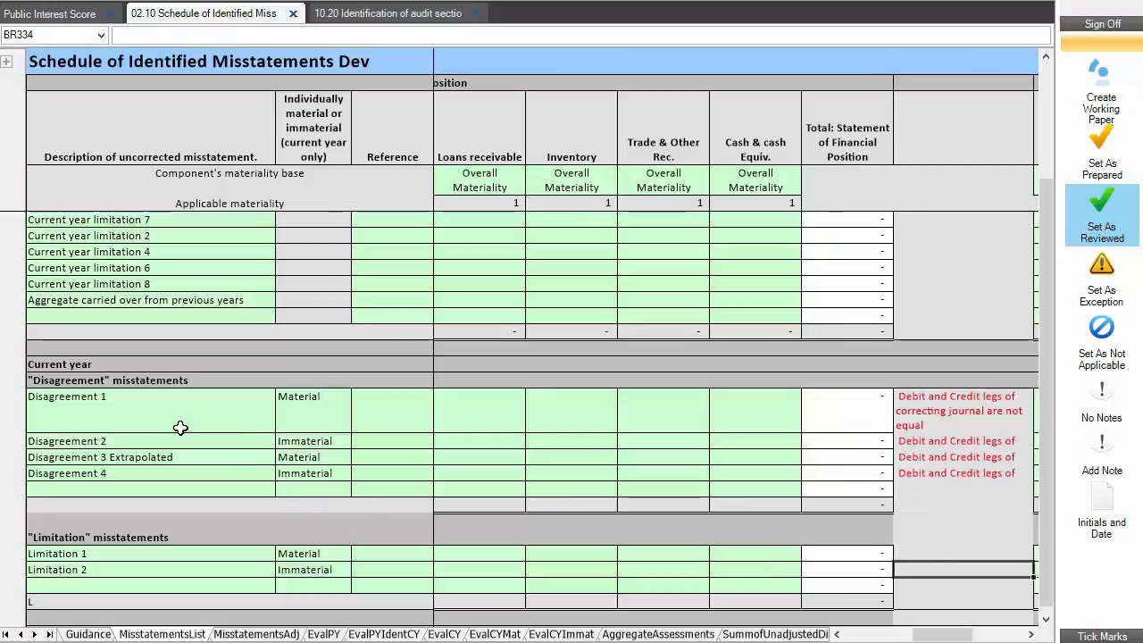
{"action": "left_click_drag", "start_coordinate": [173, 429], "coordinate": [173, 482]}
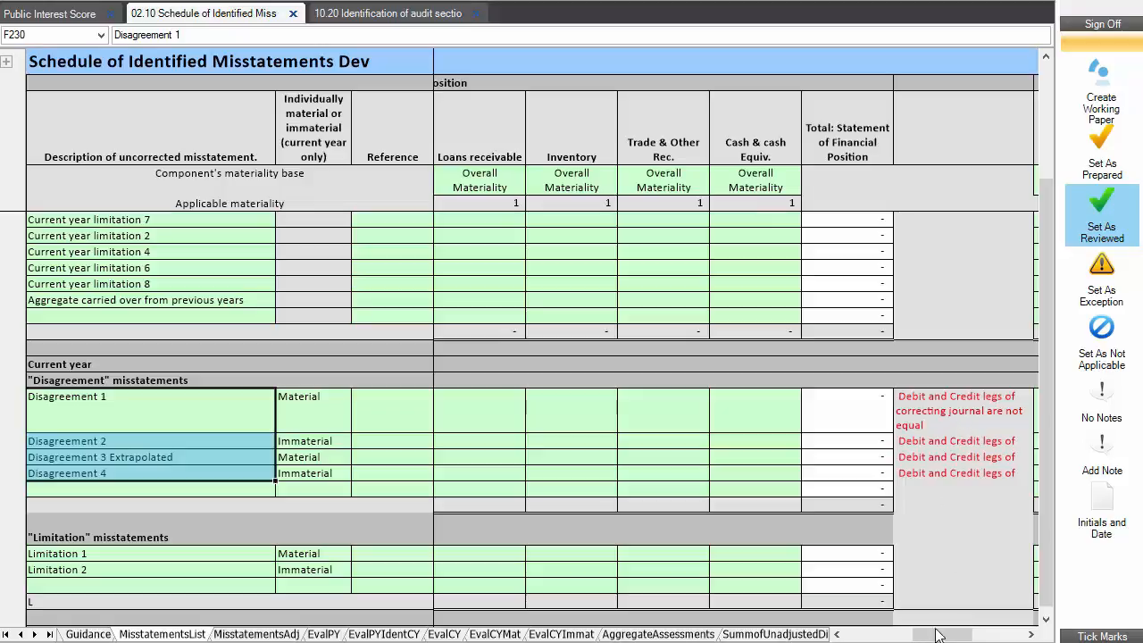
- Review the Statement of Comprehensive Income amounts entered for the current year disagreements and limitations
{"action": "left_click_drag", "start_coordinate": [940, 634], "coordinate": [877, 636]}
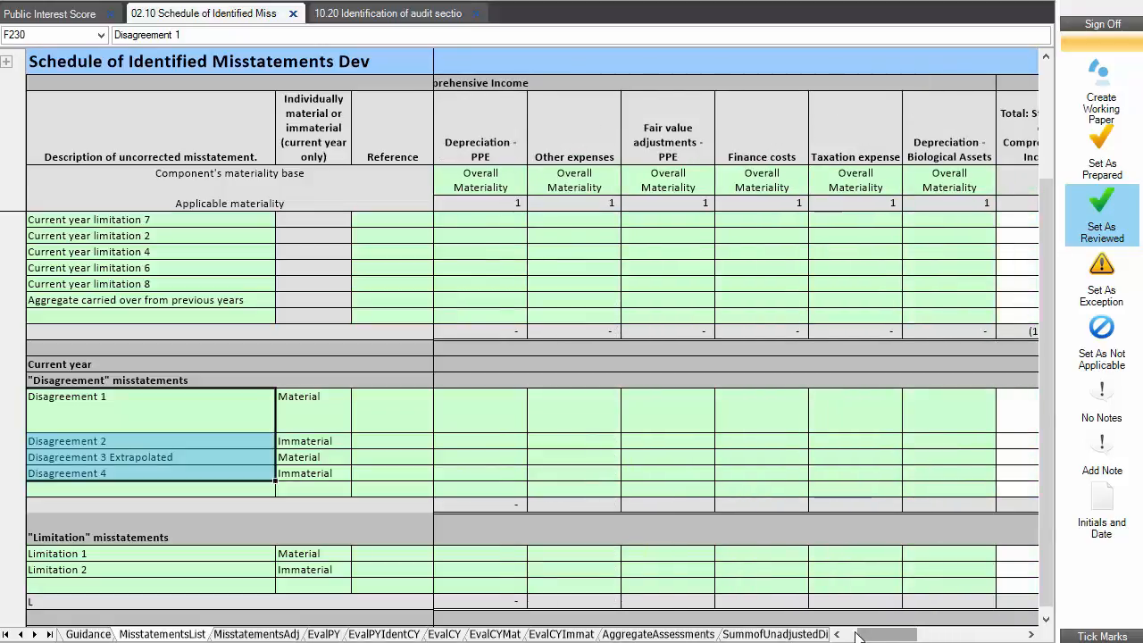
{"action": "left_click", "coordinate": [836, 634]}
{"action": "left_click", "coordinate": [837, 634]}
{"action": "left_click", "coordinate": [837, 634]}
{"action": "left_click", "coordinate": [836, 633]}
{"action": "left_click", "coordinate": [837, 634]}
{"action": "left_click", "coordinate": [836, 634]}
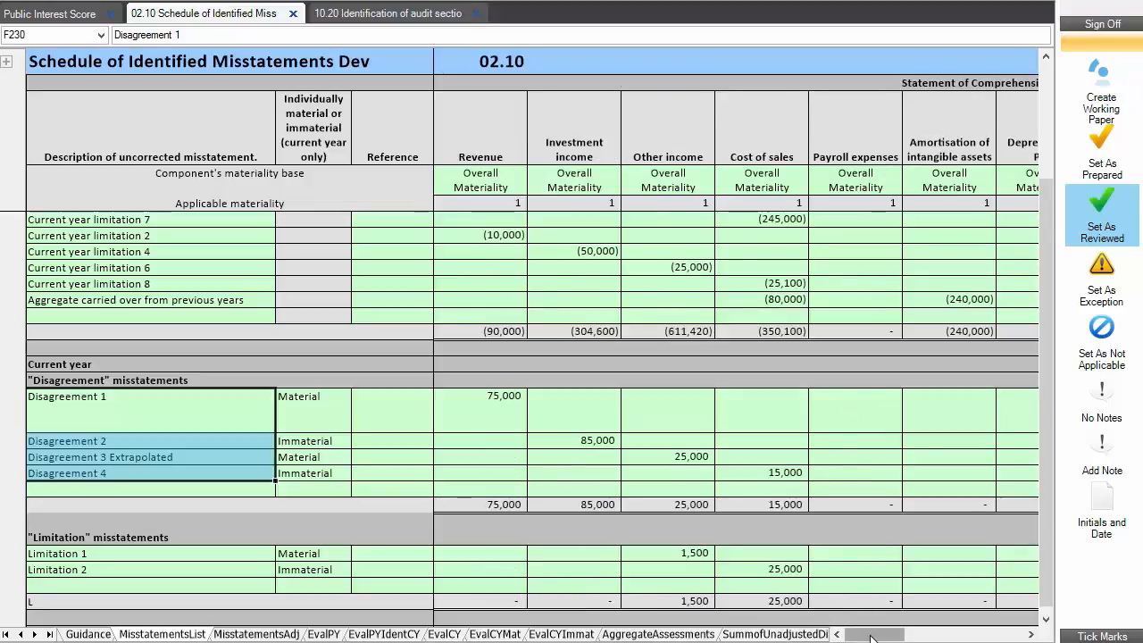
- Compare the debit and credit check column for the Limitation 1 and Limitation 2 rows with the disagreement rows
{"action": "left_click_drag", "start_coordinate": [876, 635], "coordinate": [934, 616]}
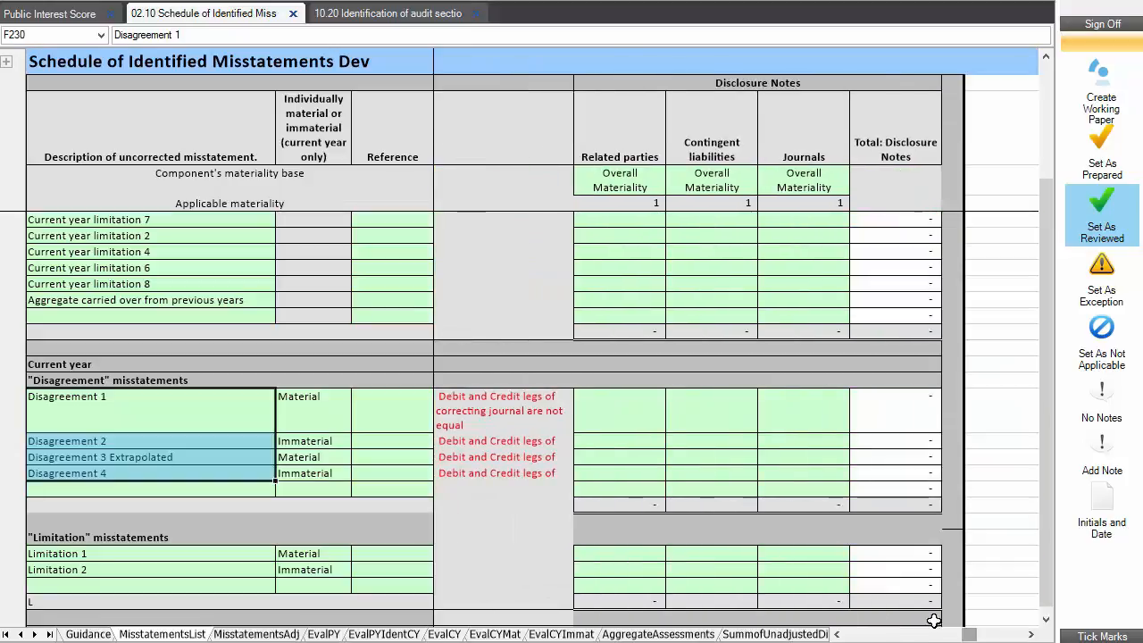
{"action": "left_click_drag", "start_coordinate": [500, 549], "coordinate": [502, 591]}
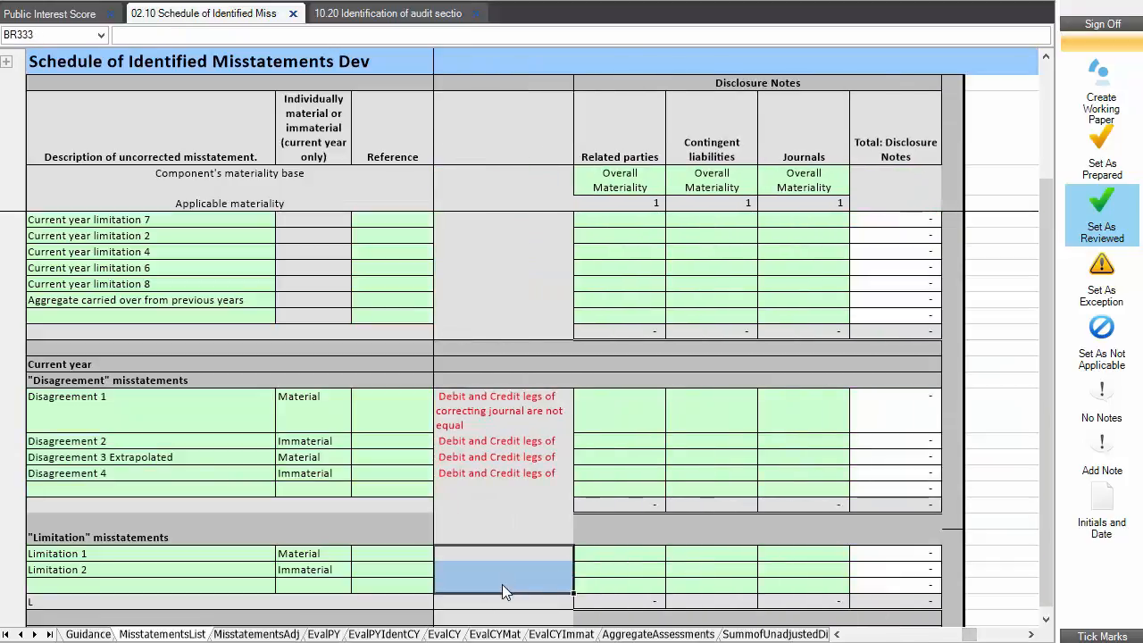
{"action": "left_click", "coordinate": [837, 634]}
{"action": "left_click", "coordinate": [837, 635]}
{"action": "left_click", "coordinate": [836, 634]}
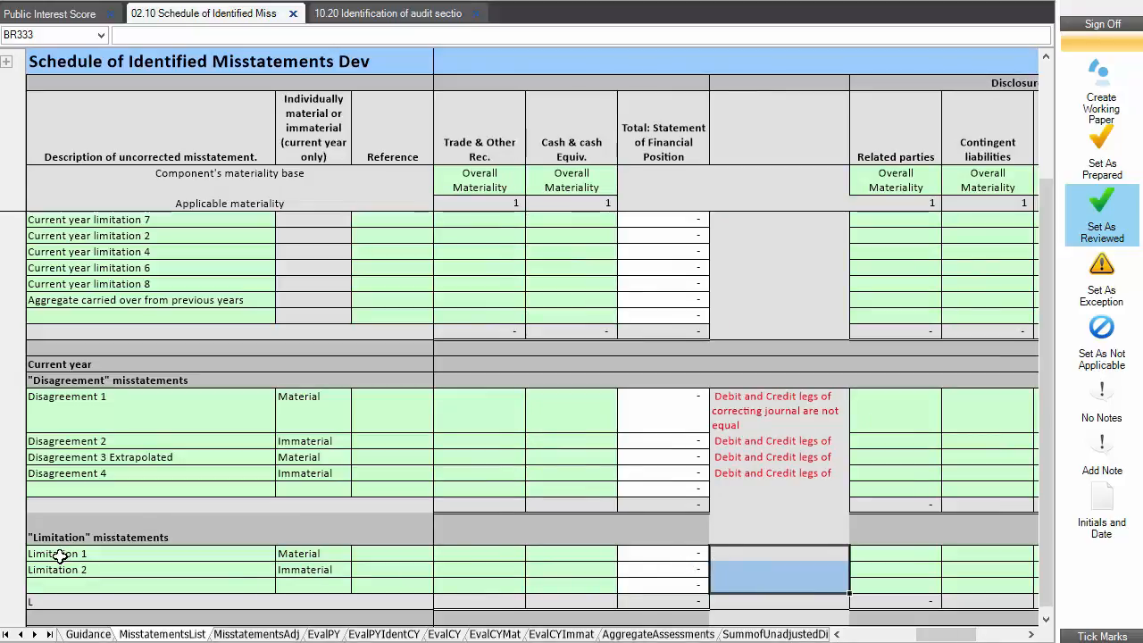
- Enter offsetting Payroll expenses amounts of -75000, -85000, -25000 and -15000 for current year Disagreements 1 to 4 respectively
{"action": "left_click", "coordinate": [550, 415]}
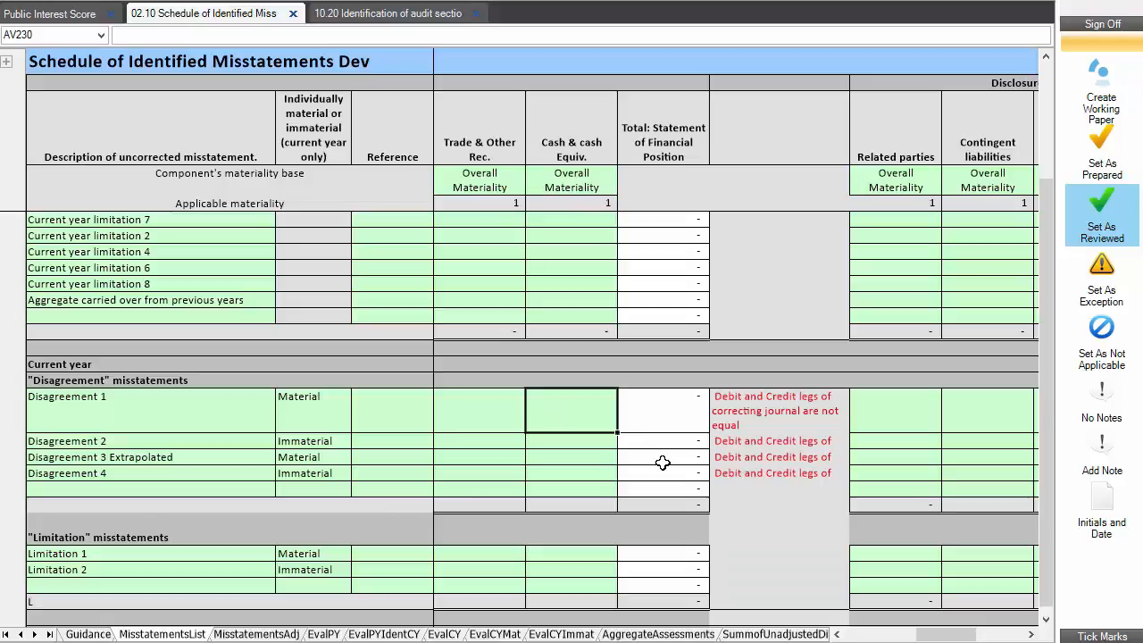
{"action": "key", "text": "Left"}
{"action": "key", "text": "Left"}
{"action": "key", "text": "Left"}
{"action": "key", "text": "Left"}
{"action": "key", "text": "Left"}
{"action": "key", "text": "Left"}
{"action": "key", "text": "Left"}
{"action": "key", "text": "Left"}
{"action": "key", "text": "Left"}
{"action": "key", "text": "Left"}
{"action": "key", "text": "Left"}
{"action": "key", "text": "Left"}
{"action": "key", "text": "Left"}
{"action": "key", "text": "Left"}
{"action": "key", "text": "Left"}
{"action": "key", "text": "Left"}
{"action": "key", "text": "Left"}
{"action": "key", "text": "Left"}
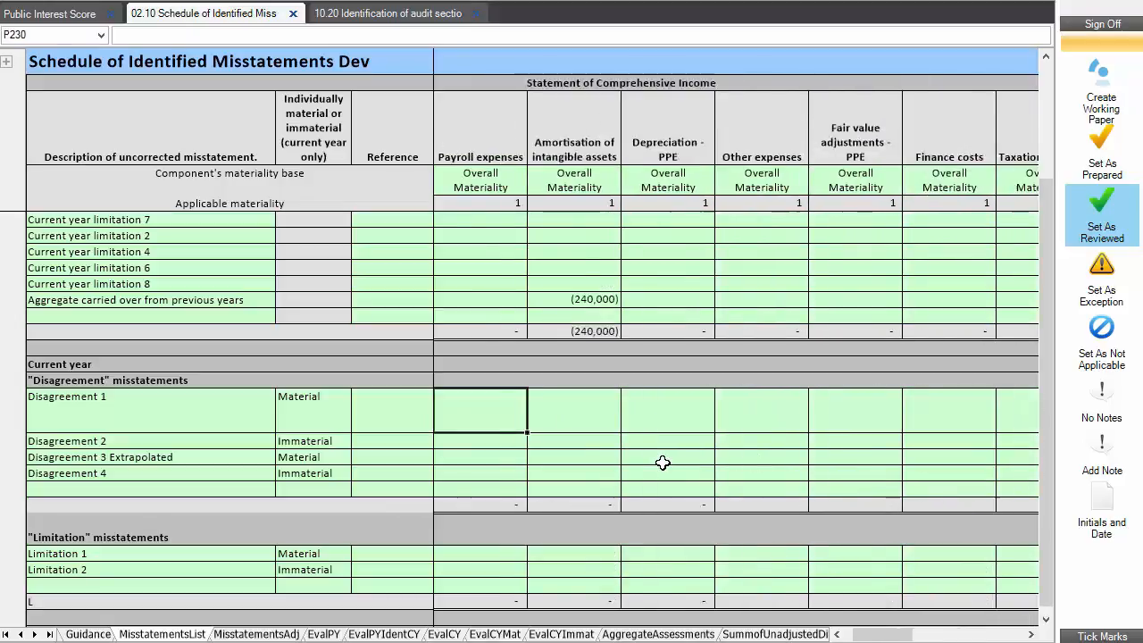
{"action": "key", "text": "Left"}
{"action": "key", "text": "Left"}
{"action": "key", "text": "Right"}
{"action": "key", "text": "Right"}
{"action": "key", "text": "Right"}
{"action": "key", "text": "Right"}
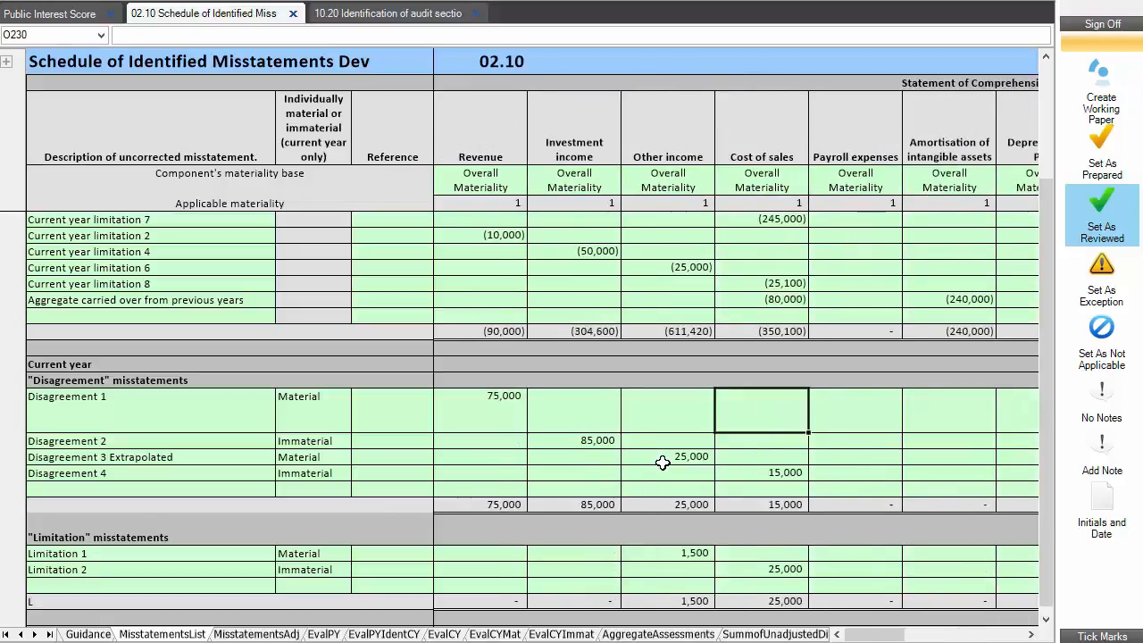
{"action": "type", "text": "-"}
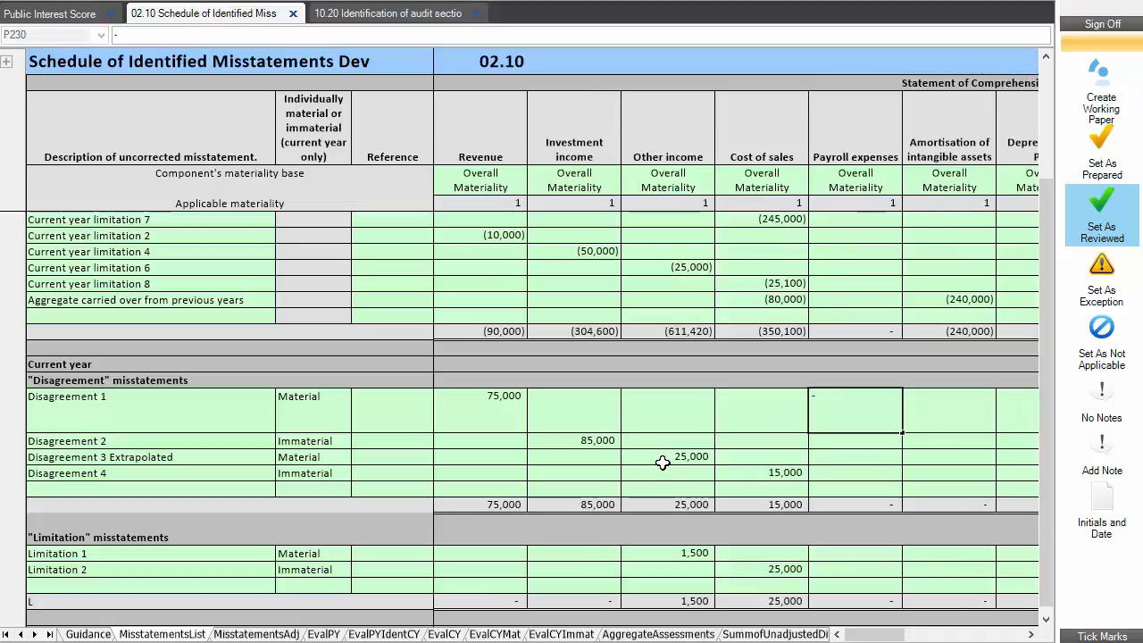
{"action": "type", "text": "75000"}
{"action": "key", "text": "Return"}
{"action": "type", "text": "-"}
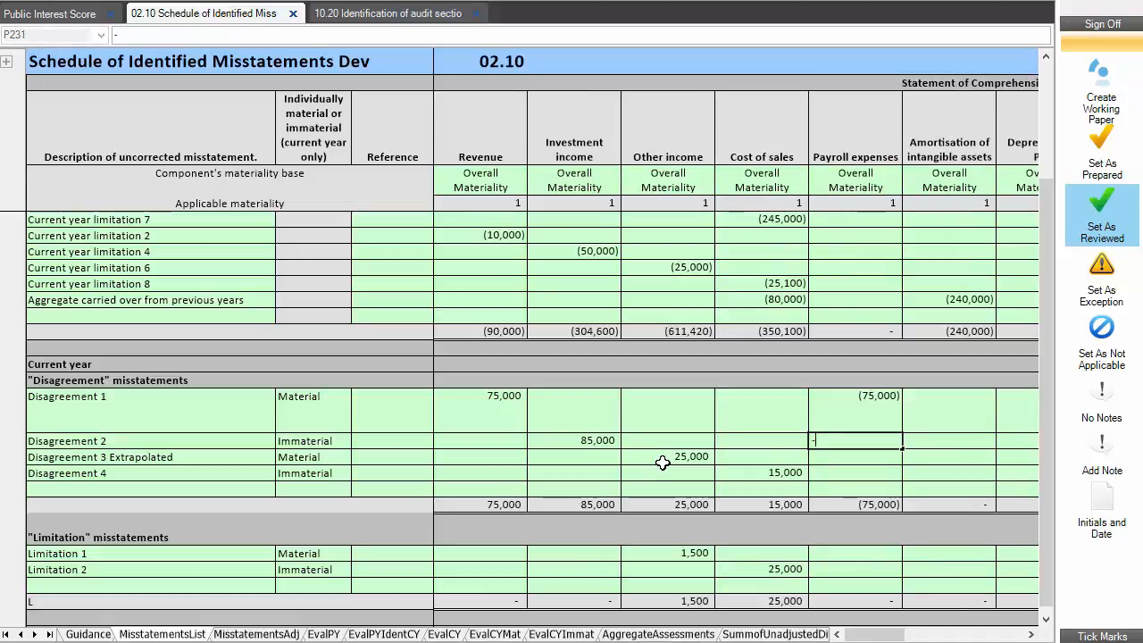
{"action": "type", "text": "85000"}
{"action": "key", "text": "Return"}
{"action": "type", "text": "-2500"}
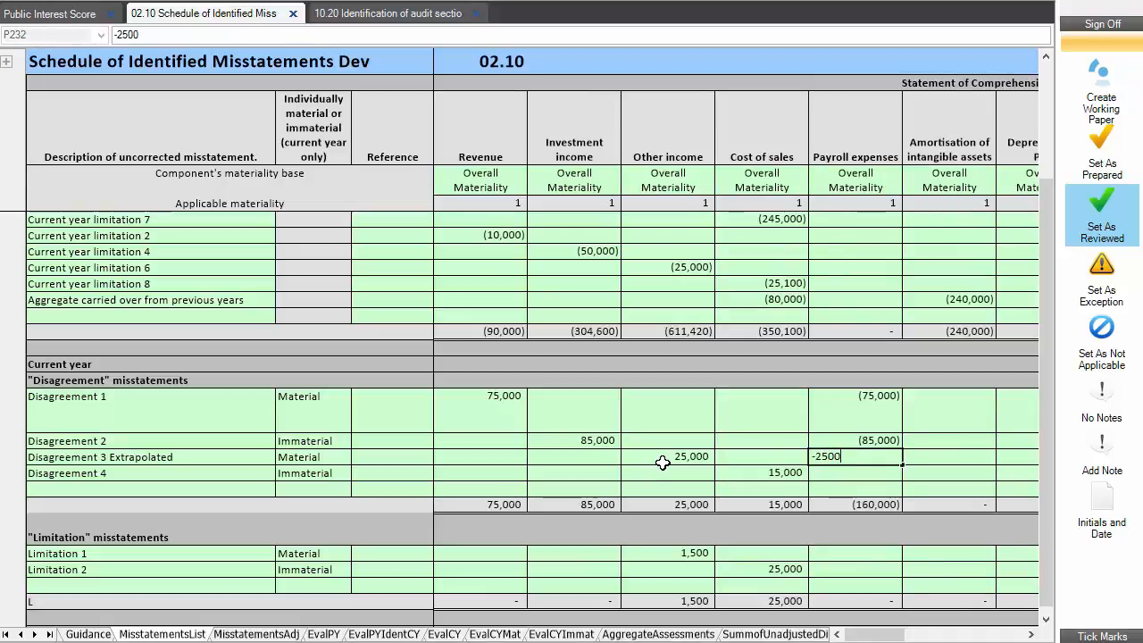
{"action": "type", "text": "0"}
{"action": "key", "text": "Return"}
{"action": "type", "text": "-150"}
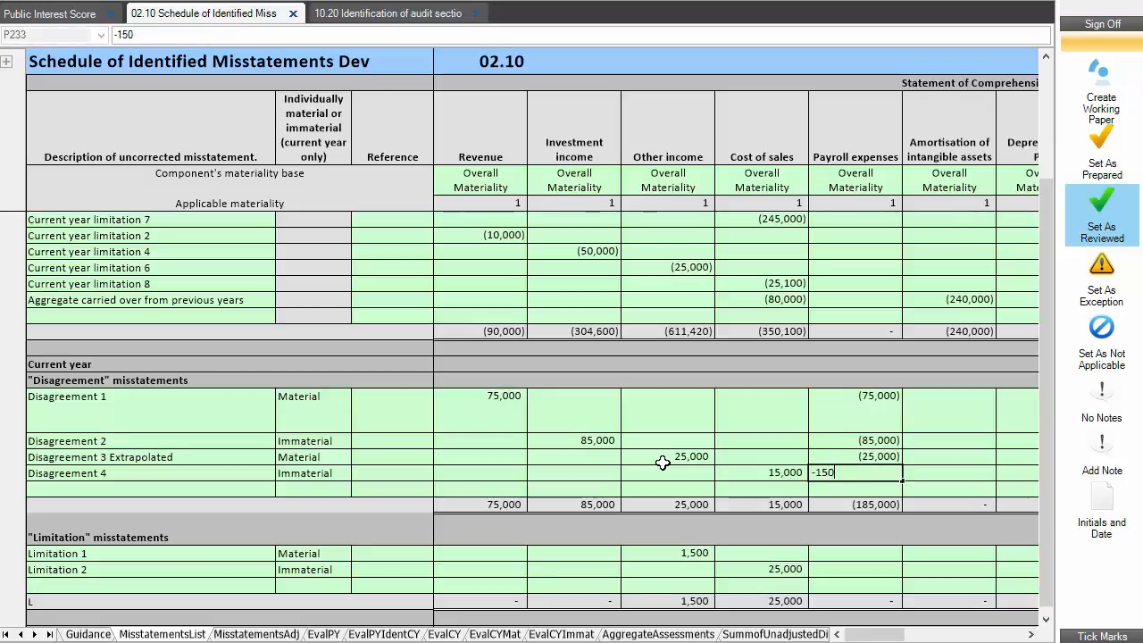
{"action": "type", "text": "00"}
{"action": "key", "text": "Return"}
- Recheck the disagreement rows' component totals and debit and credit check column, through to the Disclosure Notes total
{"action": "key", "text": "Up"}
{"action": "key", "text": "Right"}
{"action": "key", "text": "Right"}
{"action": "key", "text": "Right"}
{"action": "key", "text": "Right"}
{"action": "key", "text": "Right"}
{"action": "key", "text": "Right"}
{"action": "key", "text": "Right"}
{"action": "key", "text": "Right"}
{"action": "key", "text": "Right"}
{"action": "key", "text": "Right"}
{"action": "key", "text": "Right"}
{"action": "key", "text": "Right"}
{"action": "key", "text": "Right"}
{"action": "key", "text": "Right"}
{"action": "key", "text": "Right"}
{"action": "key", "text": "Right"}
{"action": "key", "text": "Right"}
{"action": "key", "text": "Right"}
{"action": "key", "text": "Right"}
{"action": "key", "text": "Right"}
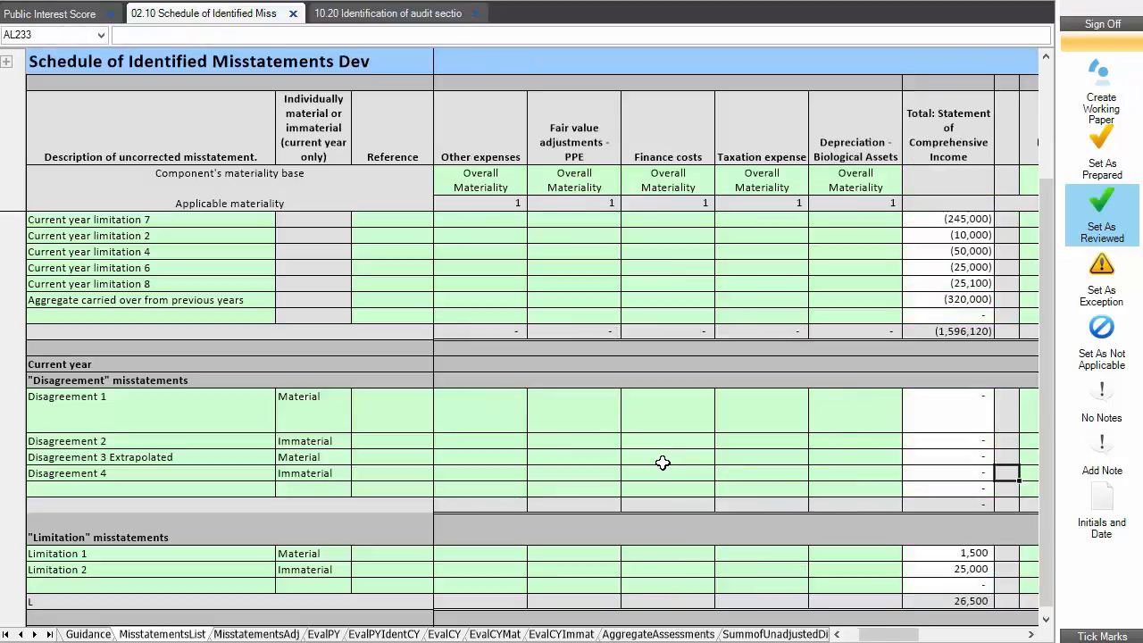
{"action": "key", "text": "Left"}
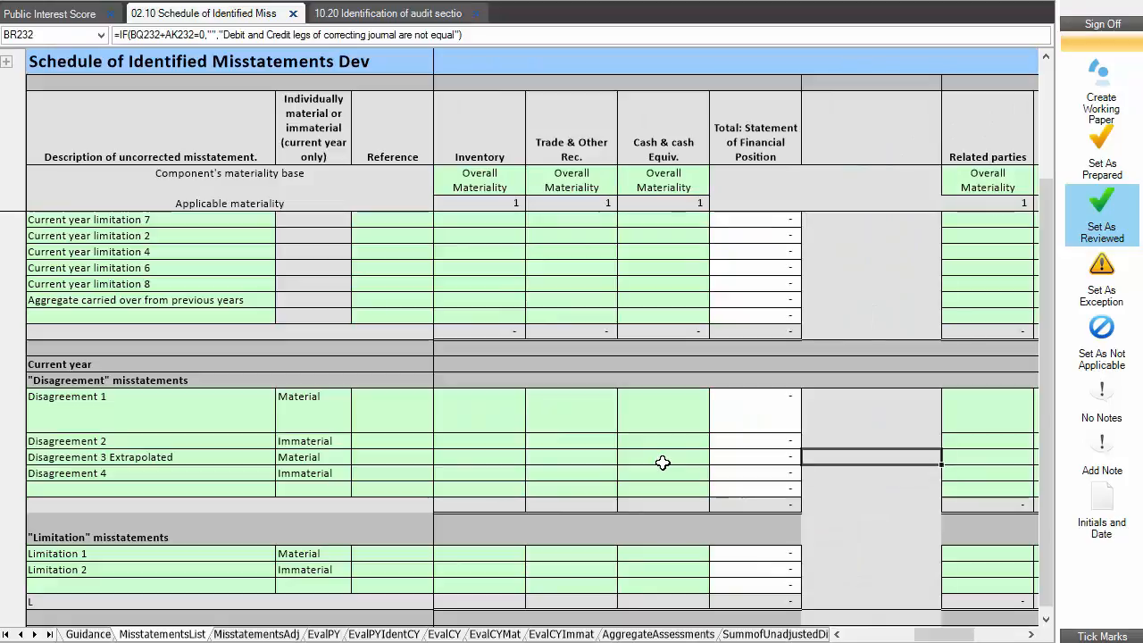
{"action": "key", "text": "Up"}
{"action": "key", "text": "Up"}
{"action": "key", "text": "Up"}
{"action": "key", "text": "Up"}
{"action": "key", "text": "Down"}
{"action": "key", "text": "Down"}
{"action": "key", "text": "Down"}
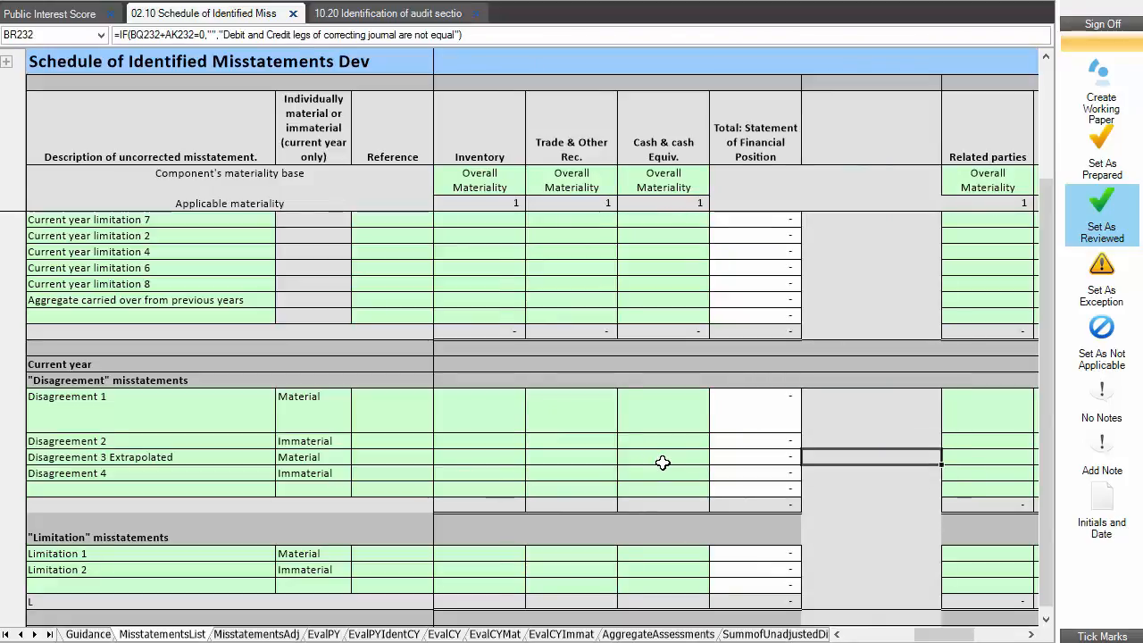
{"action": "key", "text": "Right"}
{"action": "key", "text": "Right"}
{"action": "key", "text": "Right"}
{"action": "key", "text": "Right"}
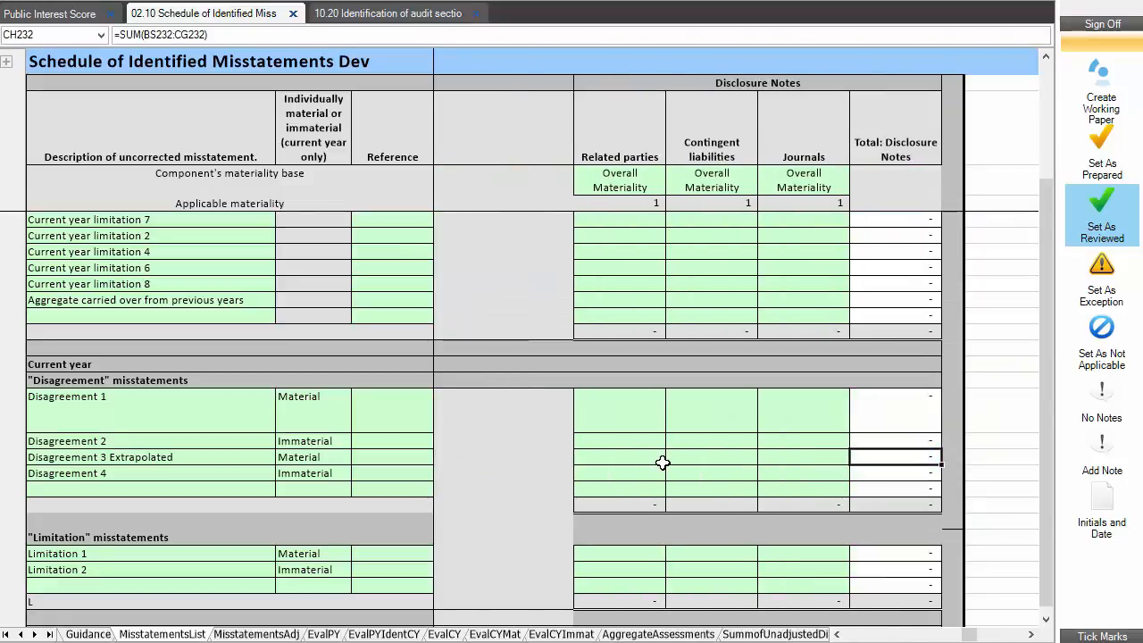
- Return to the Revenue column and examine the "Current year relating to prior period" section at the end of the schedule
{"action": "key", "text": "Home"}
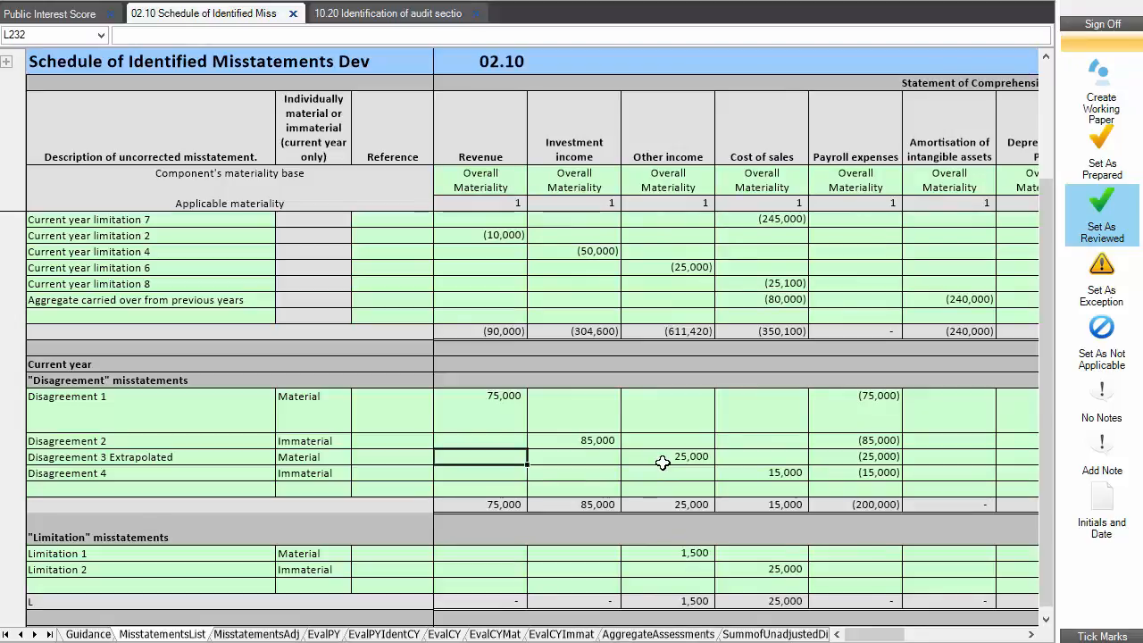
{"action": "key", "text": "Down"}
{"action": "key", "text": "Down"}
{"action": "key", "text": "Down"}
{"action": "key", "text": "Down"}
{"action": "key", "text": "Down"}
{"action": "key", "text": "Down"}
{"action": "key", "text": "Down"}
{"action": "key", "text": "Down"}
{"action": "key", "text": "Down"}
{"action": "key", "text": "Down"}
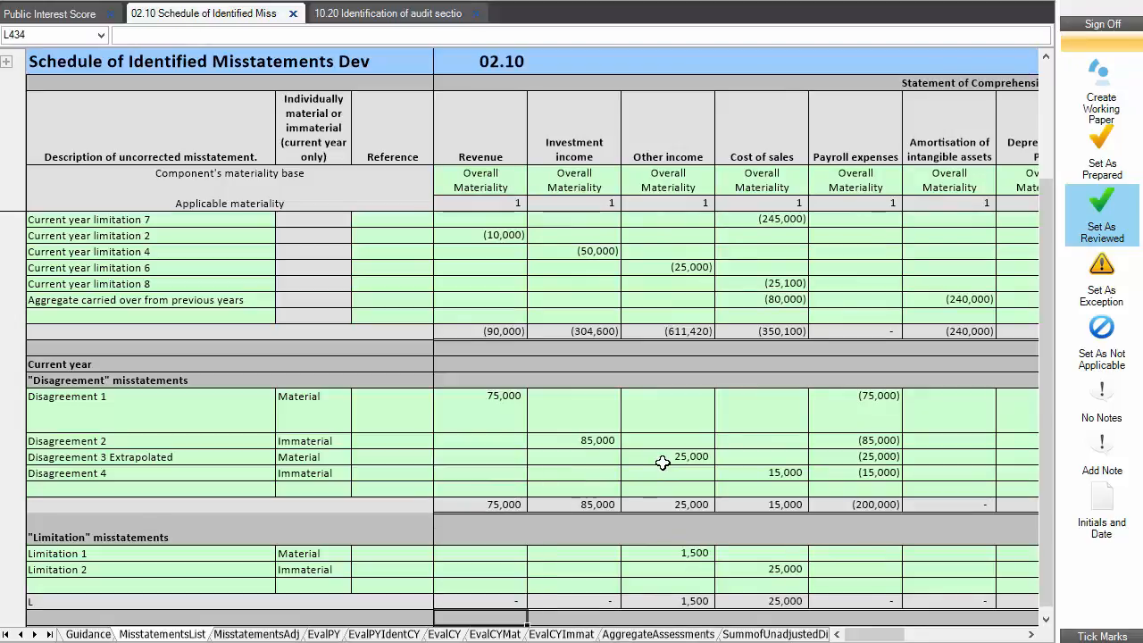
{"action": "key", "text": "Down"}
{"action": "key", "text": "Down"}
{"action": "key", "text": "Down"}
{"action": "key", "text": "Down"}
{"action": "key", "text": "Down"}
{"action": "key", "text": "Down"}
{"action": "key", "text": "Down"}
{"action": "key", "text": "Down"}
{"action": "key", "text": "Left"}
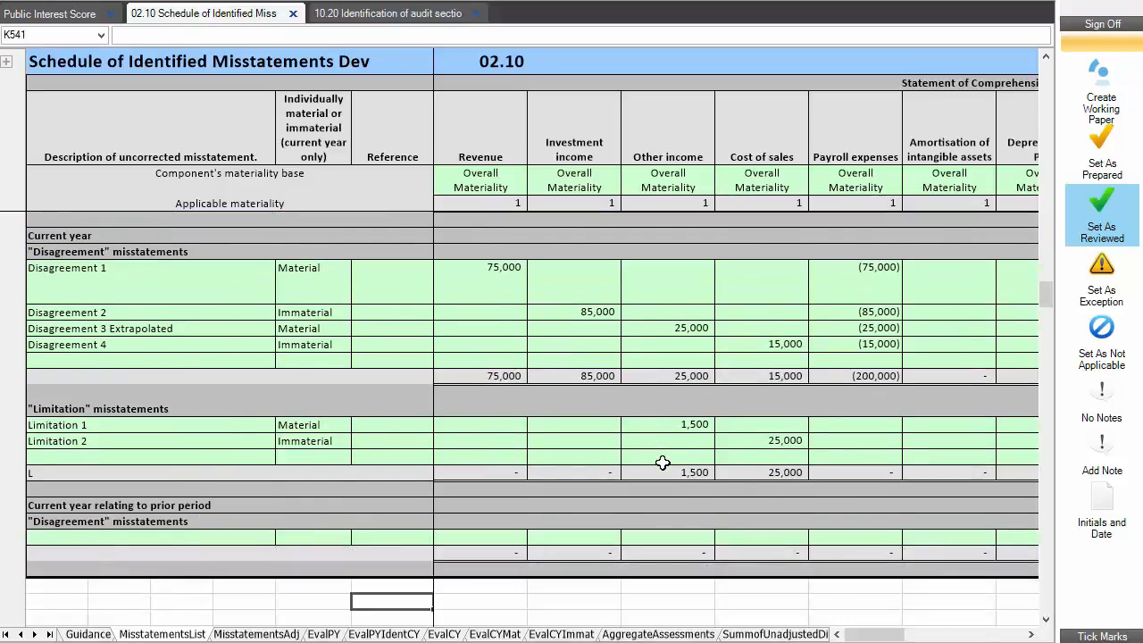
- Clear the stray "L" from the total row of the current year "Limitation" misstatements
{"action": "key", "text": "Left"}
{"action": "key", "text": "Left"}
{"action": "key", "text": "Left"}
{"action": "key", "text": "Left"}
{"action": "key", "text": "Left"}
{"action": "key", "text": "Up"}
{"action": "key", "text": "Up"}
{"action": "key", "text": "Up"}
{"action": "key", "text": "Up"}
{"action": "key", "text": "Up"}
{"action": "key", "text": "Up"}
{"action": "key", "text": "Up"}
{"action": "key", "text": "Up"}
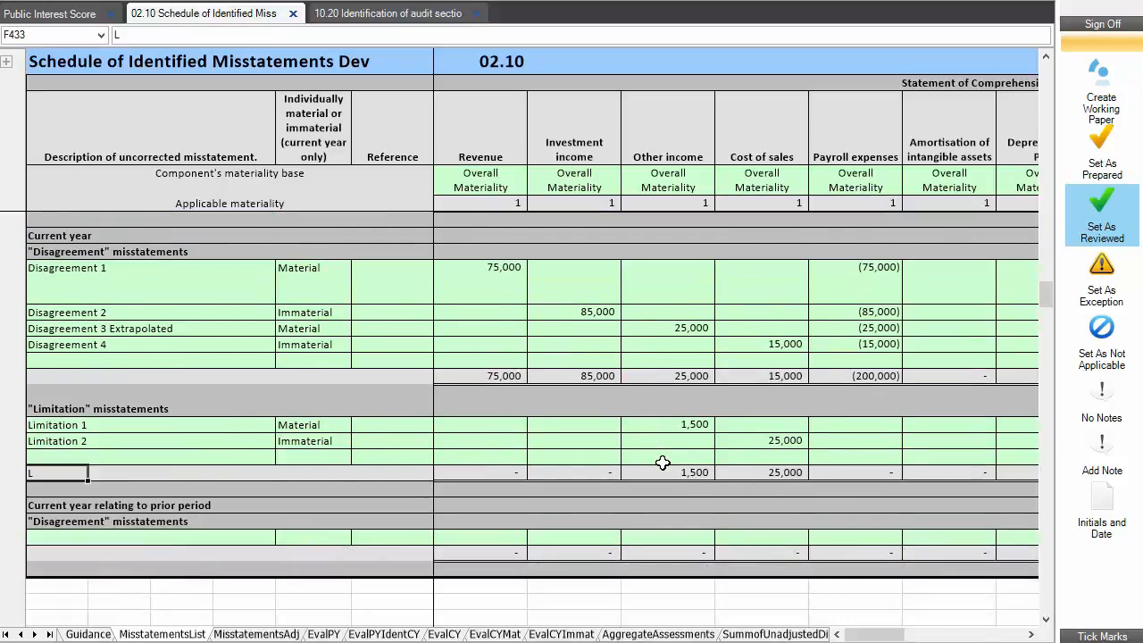
- Add a disagreement misstatement named "Prior year dis 1" under "Current year relating to prior period" and classify it as Material
{"action": "key", "text": "Down"}
{"action": "key", "text": "Down"}
{"action": "key", "text": "Down"}
{"action": "key", "text": "Down"}
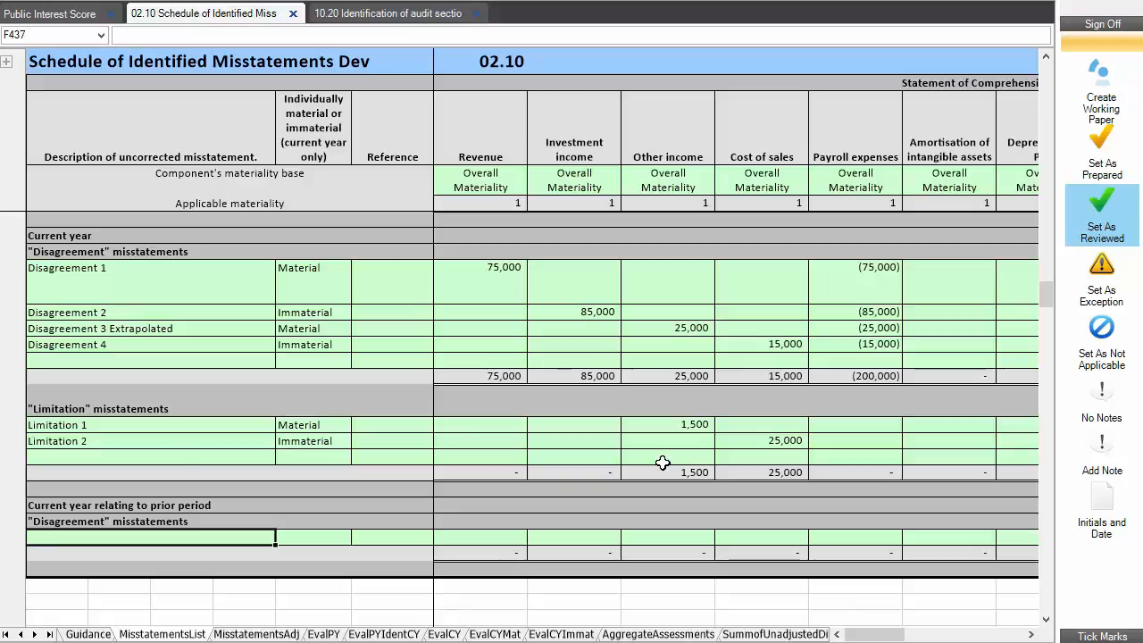
{"action": "type", "text": "Prior year li"}
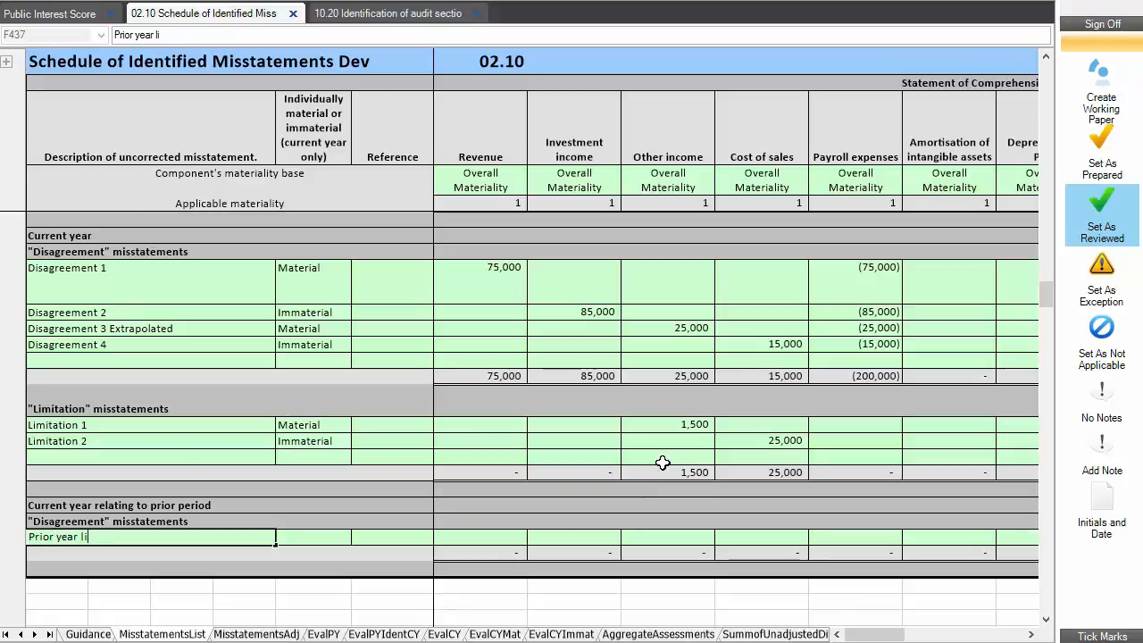
{"action": "key", "text": "BackSpace"}
{"action": "key", "text": "BackSpace"}
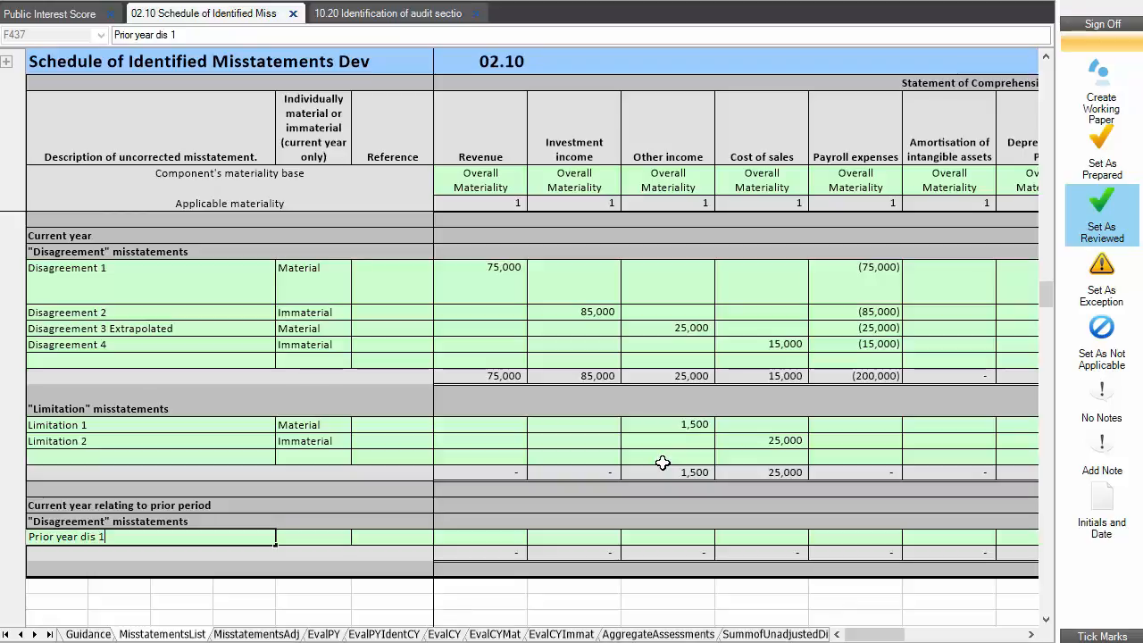
{"action": "key", "text": "Return"}
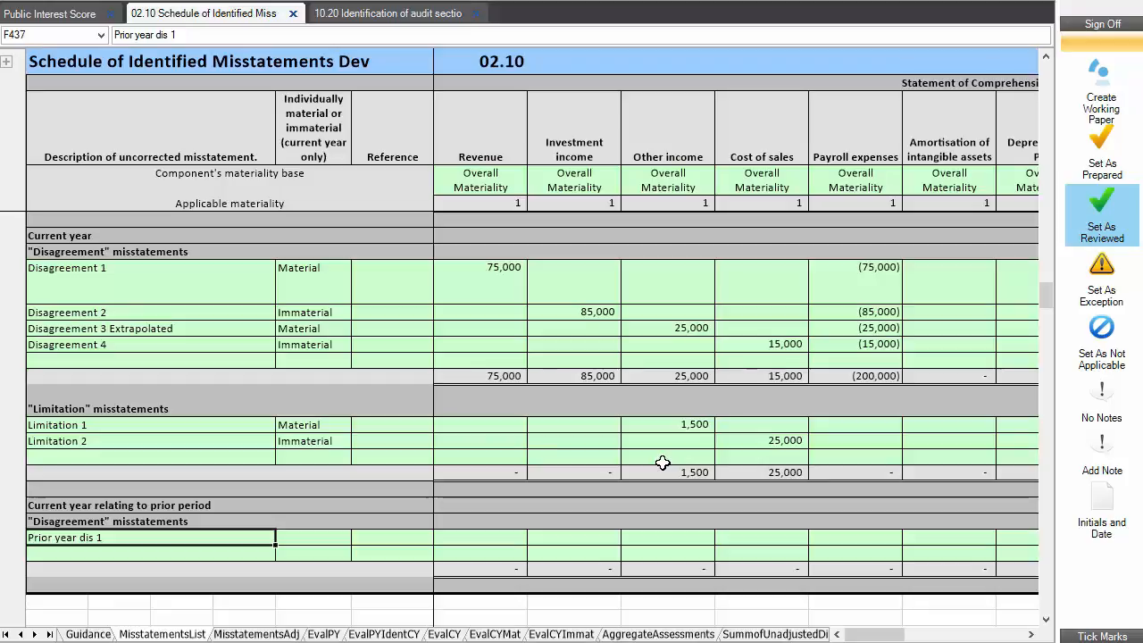
{"action": "left_click", "coordinate": [315, 536]}
{"action": "left_click", "coordinate": [357, 538]}
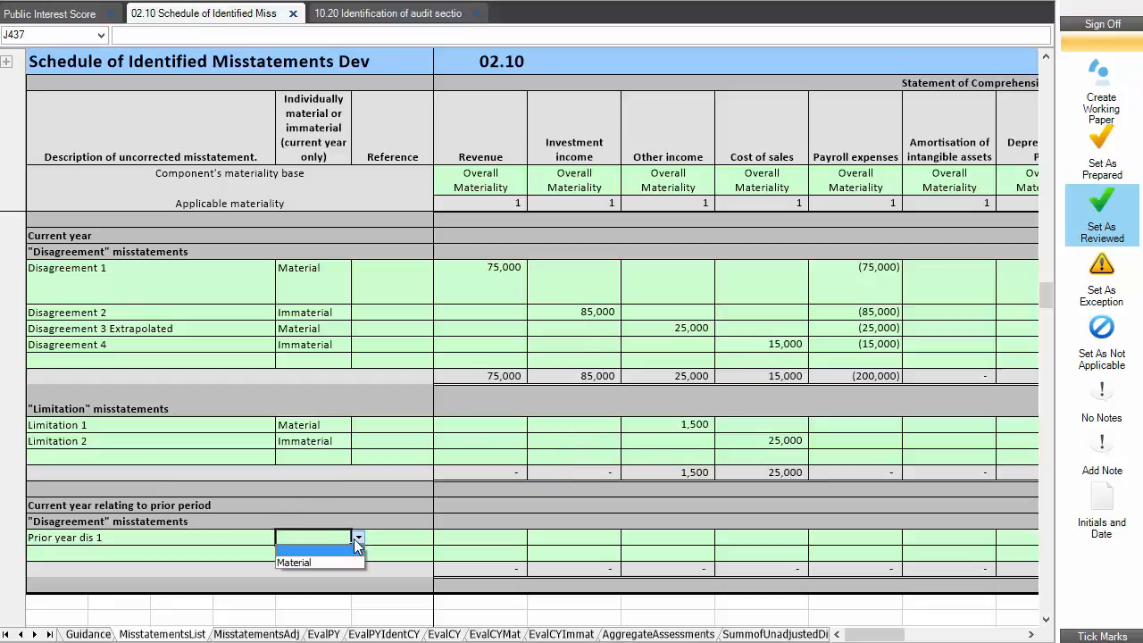
{"action": "left_click", "coordinate": [336, 561]}
- Enter 50,000 under Revenue and an offsetting -50000 under Payroll expenses for Prior year dis 1
{"action": "left_click", "coordinate": [459, 537]}
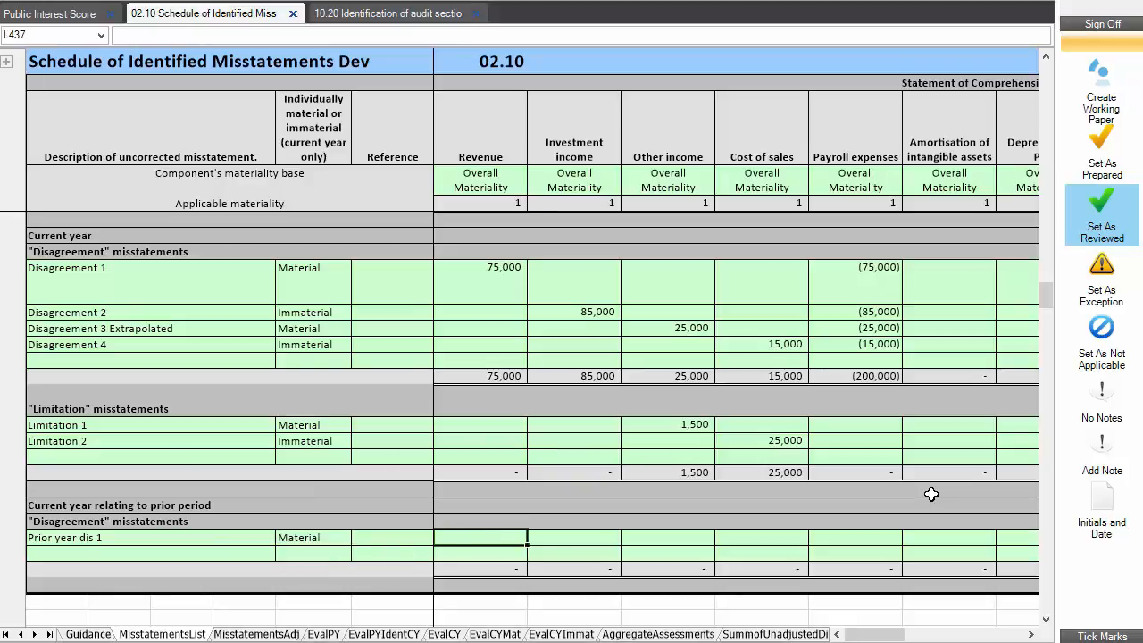
{"action": "type", "text": "50,000"}
{"action": "key", "text": "Return"}
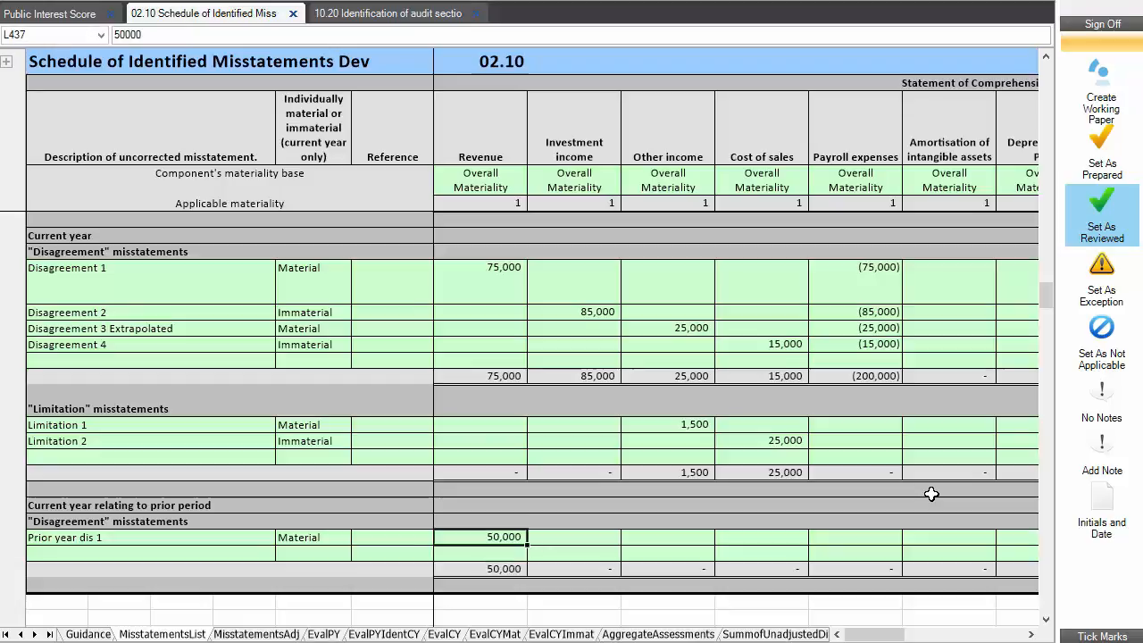
{"action": "key", "text": "Right"}
{"action": "key", "text": "Right"}
{"action": "key", "text": "Right"}
{"action": "key", "text": "Right"}
{"action": "type", "text": "-500"}
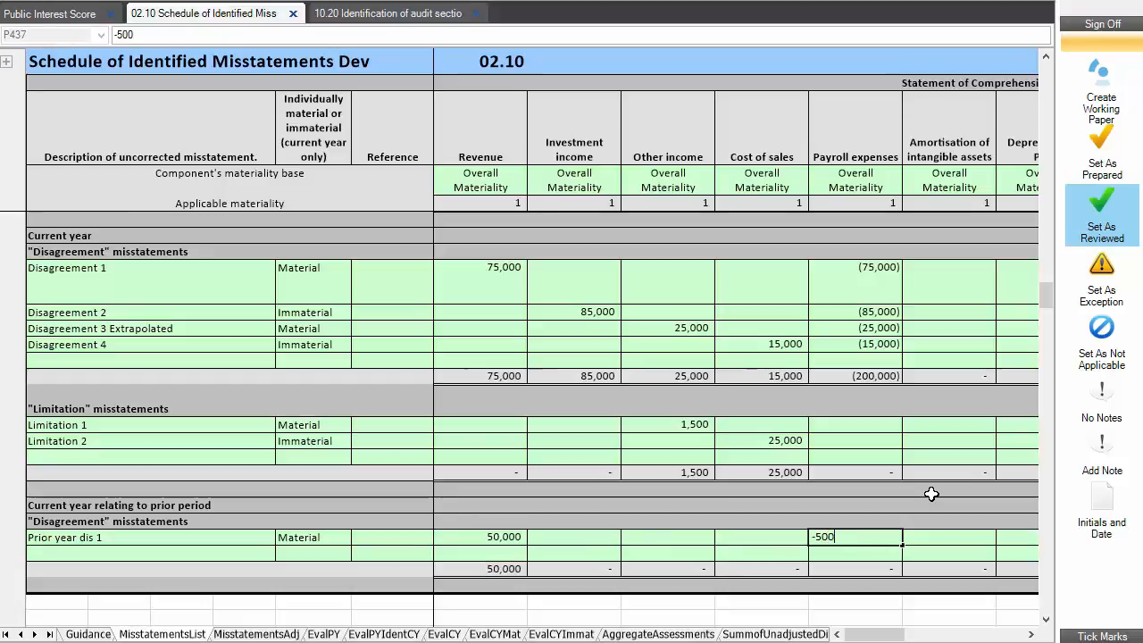
{"action": "type", "text": "00"}
{"action": "key", "text": "Return"}
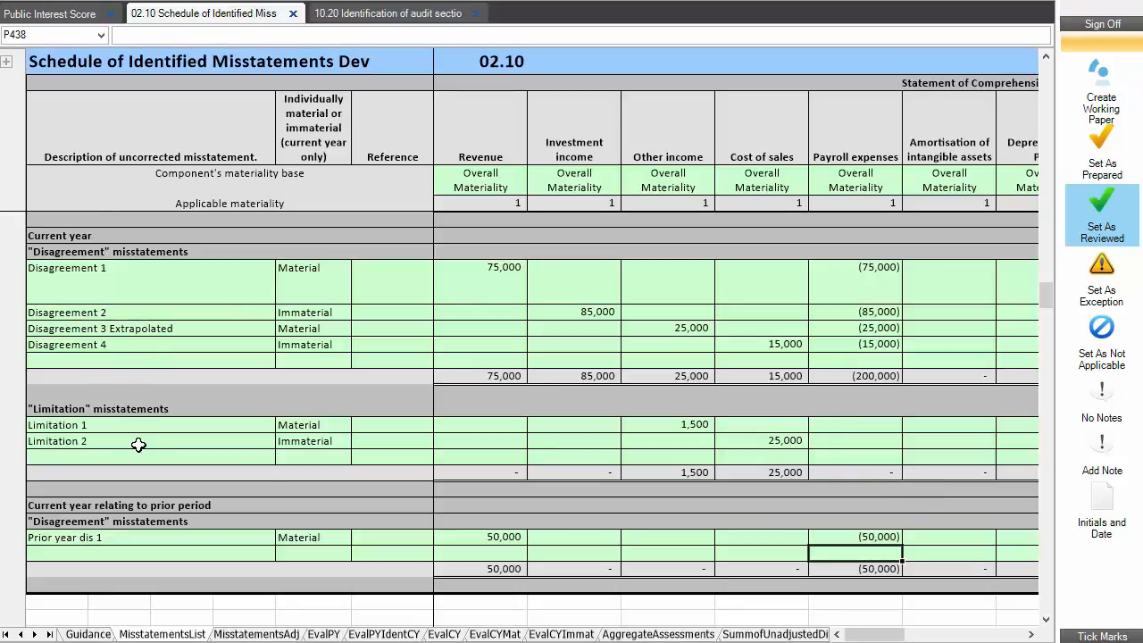
- Review the schedule's prior year, current year and prior period sections, comparing their disagreement and limitation misstatements
{"action": "scroll", "coordinate": [138, 445], "scroll_direction": "up", "scroll_amount": 5}
{"action": "scroll", "coordinate": [138, 444], "scroll_direction": "up", "scroll_amount": 3}
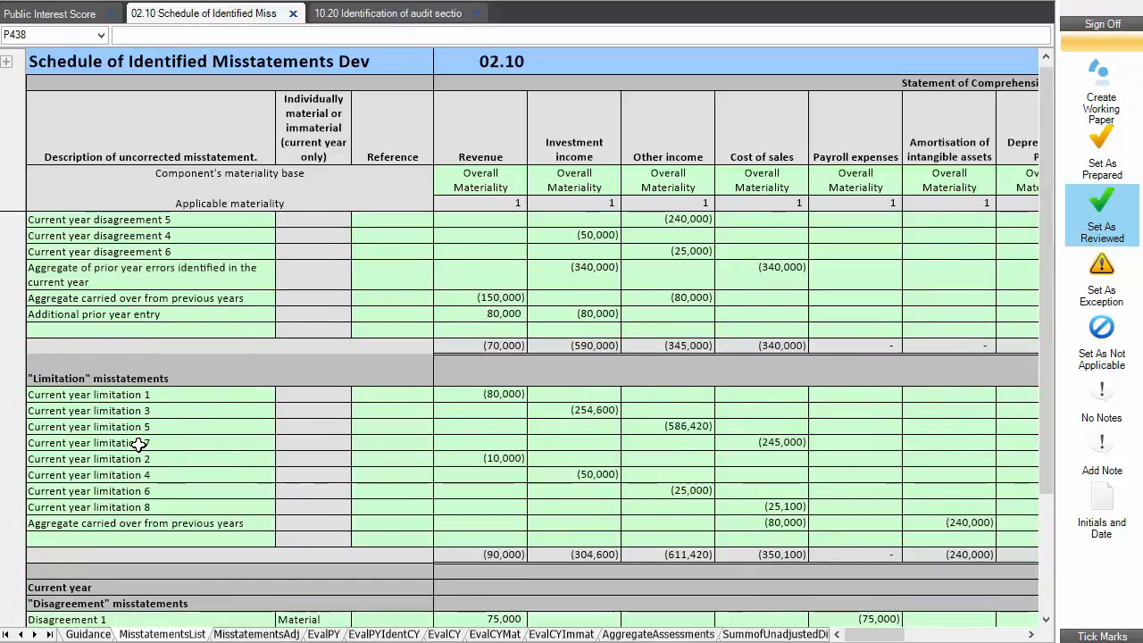
{"action": "scroll", "coordinate": [140, 392], "scroll_direction": "up", "scroll_amount": 2}
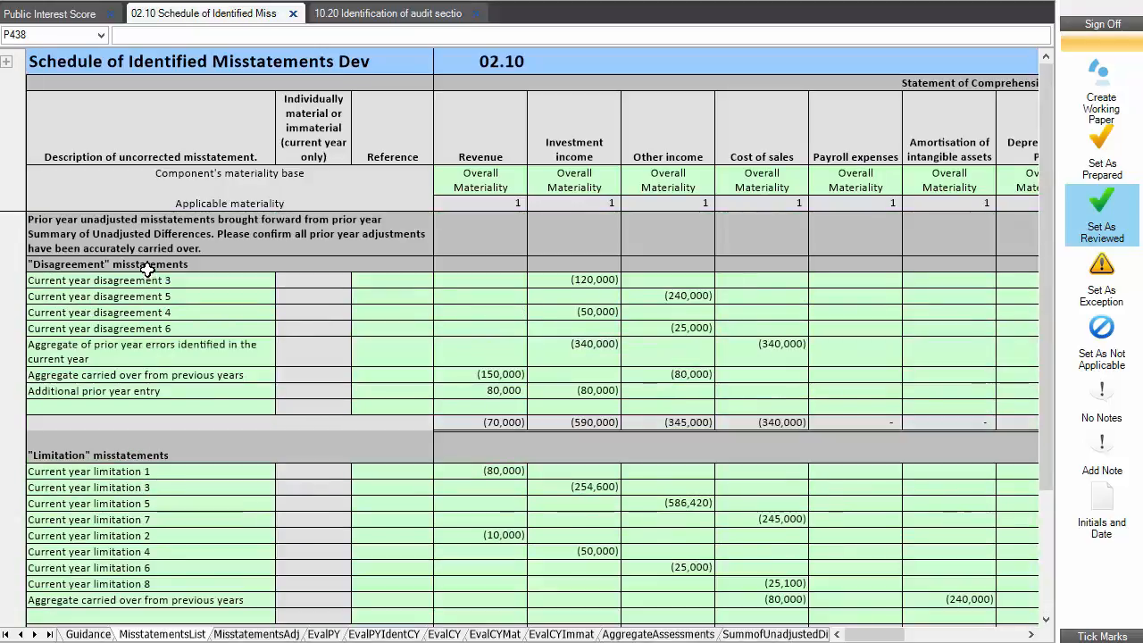
{"action": "scroll", "coordinate": [132, 538], "scroll_direction": "down", "scroll_amount": 3}
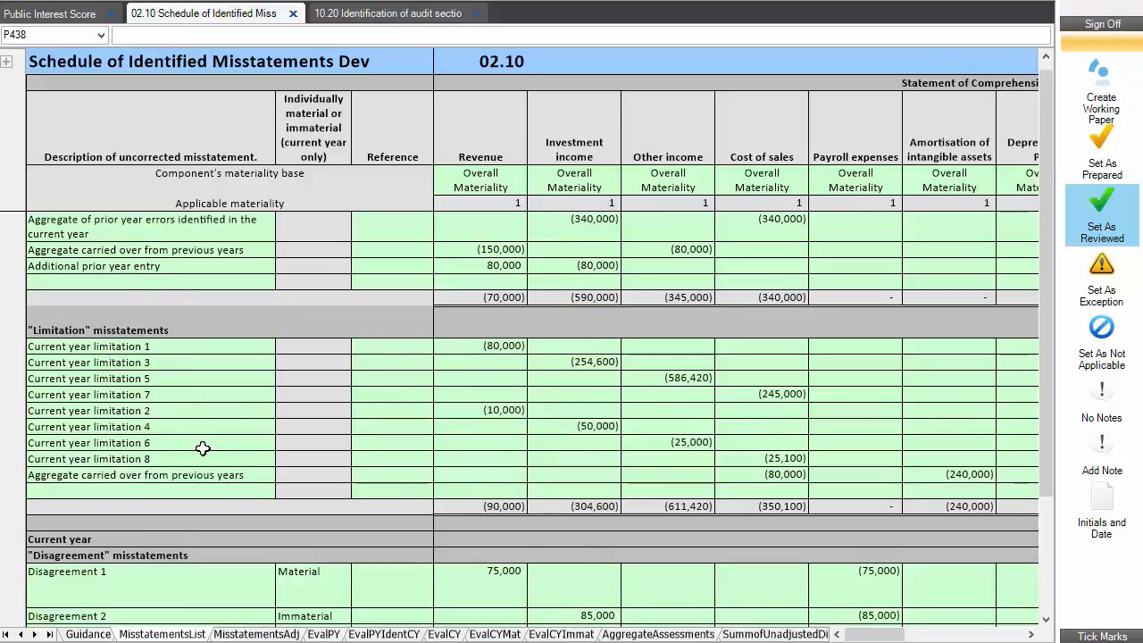
{"action": "scroll", "coordinate": [203, 447], "scroll_direction": "down", "scroll_amount": 4}
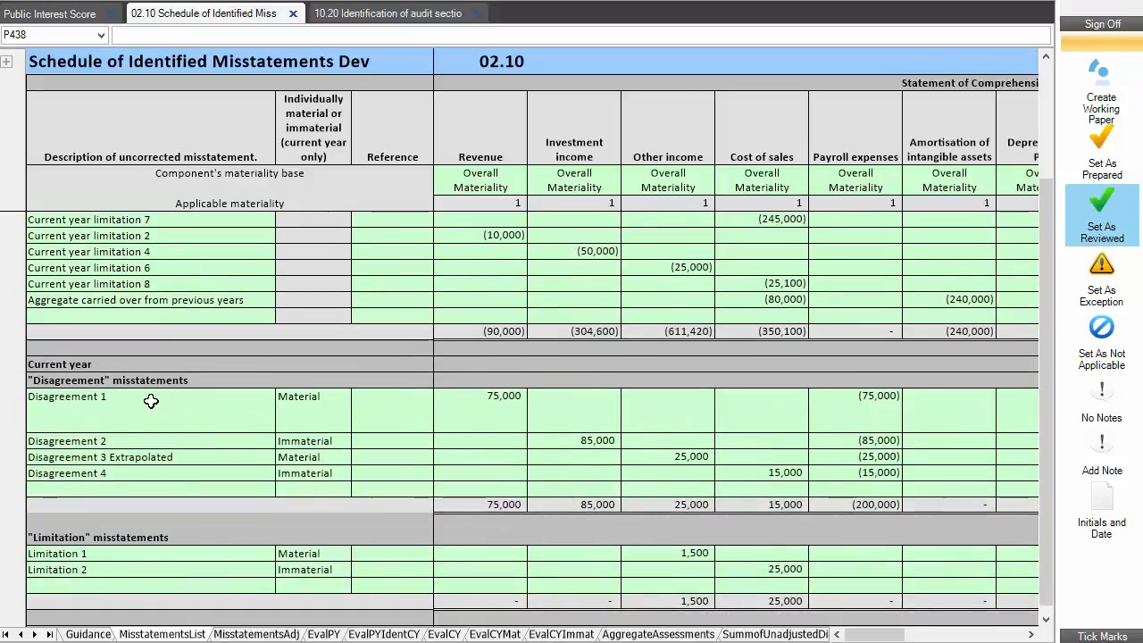
{"action": "scroll", "coordinate": [151, 428], "scroll_direction": "down", "scroll_amount": 2}
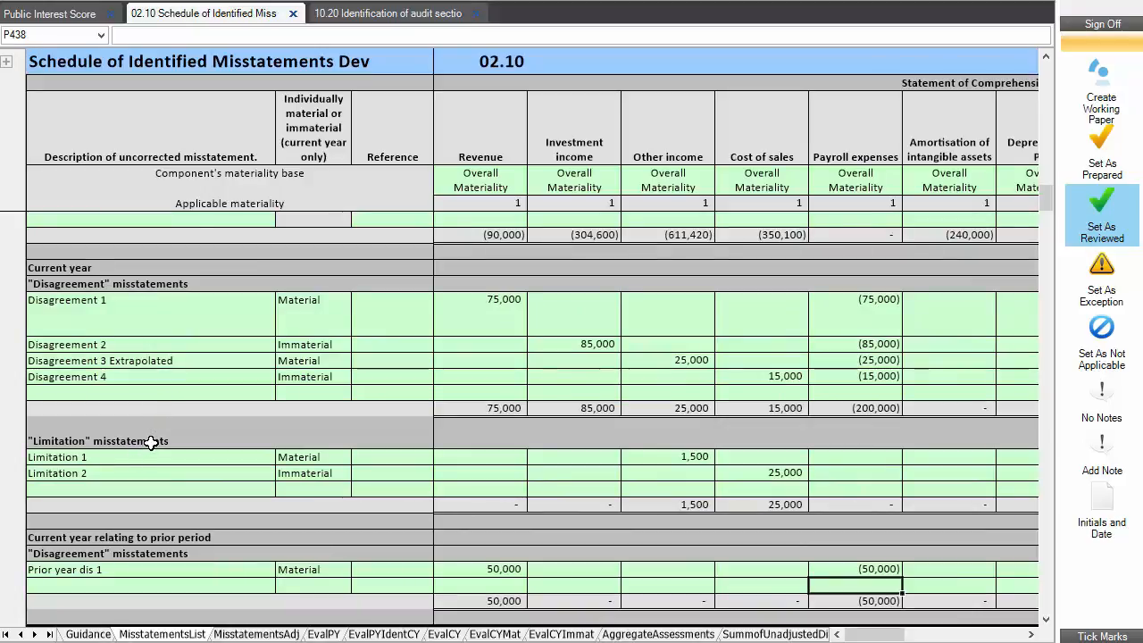
{"action": "scroll", "coordinate": [152, 441], "scroll_direction": "down", "scroll_amount": 1}
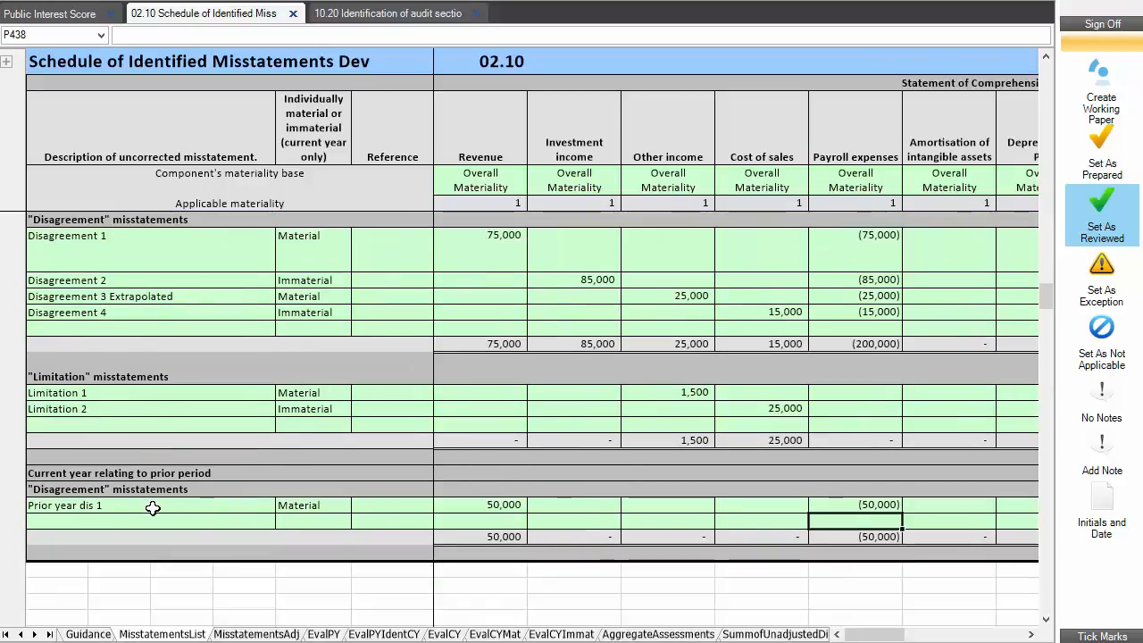
{"action": "scroll", "coordinate": [152, 507], "scroll_direction": "up", "scroll_amount": 7}
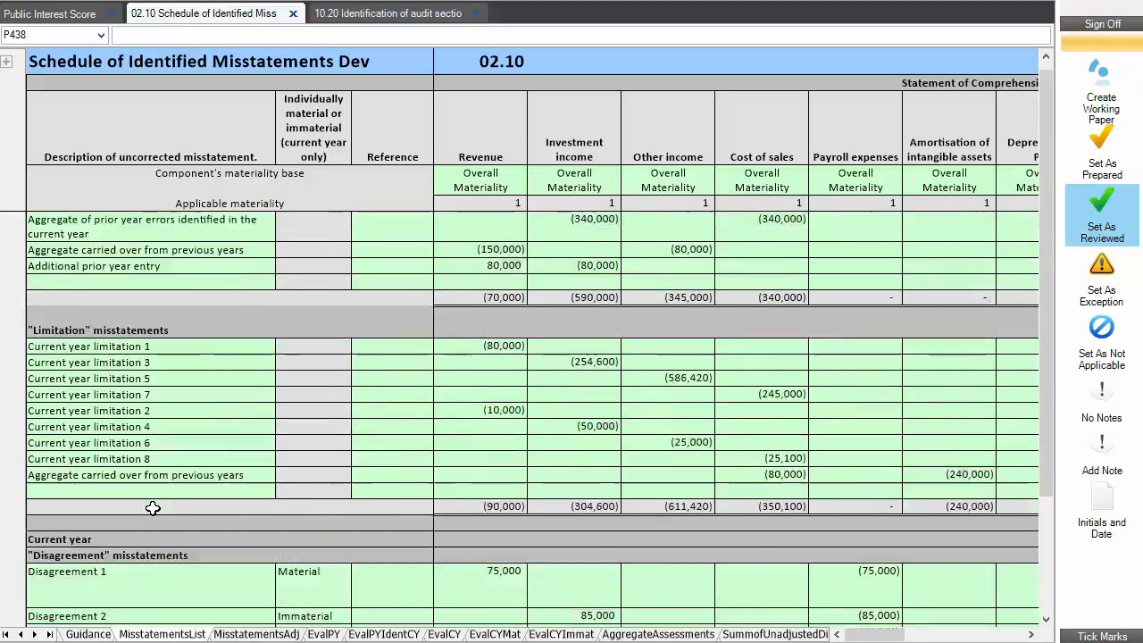
{"action": "scroll", "coordinate": [153, 507], "scroll_direction": "up", "scroll_amount": 3}
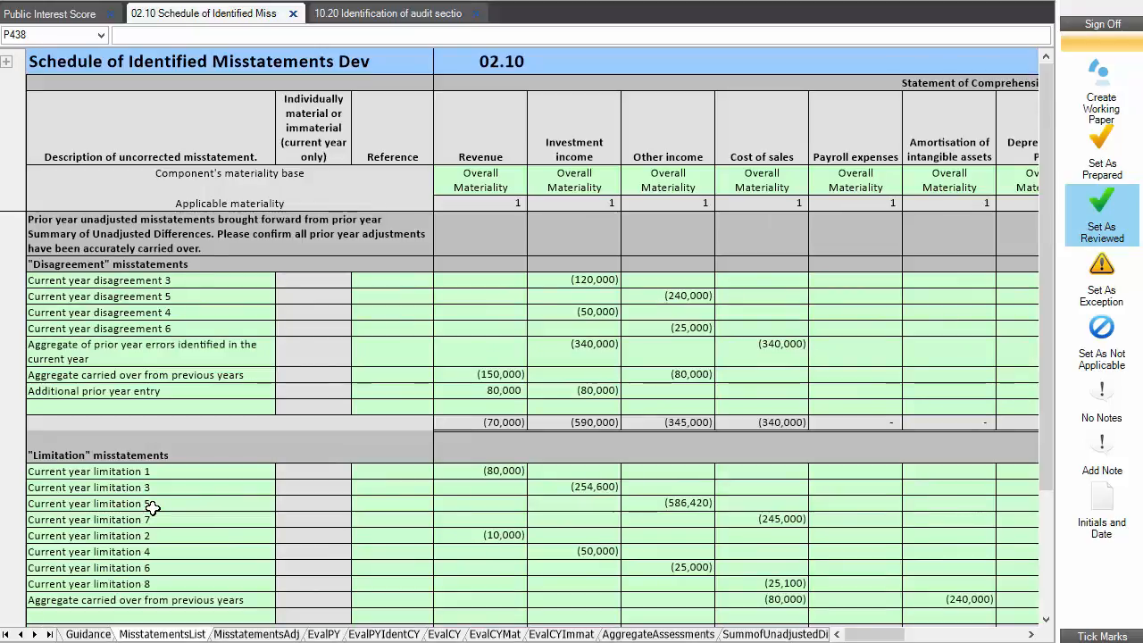
- Open the MisstatementsAdj sheet and inspect the materiality lookup formula in the current year disagreement row
{"action": "left_click", "coordinate": [271, 634]}
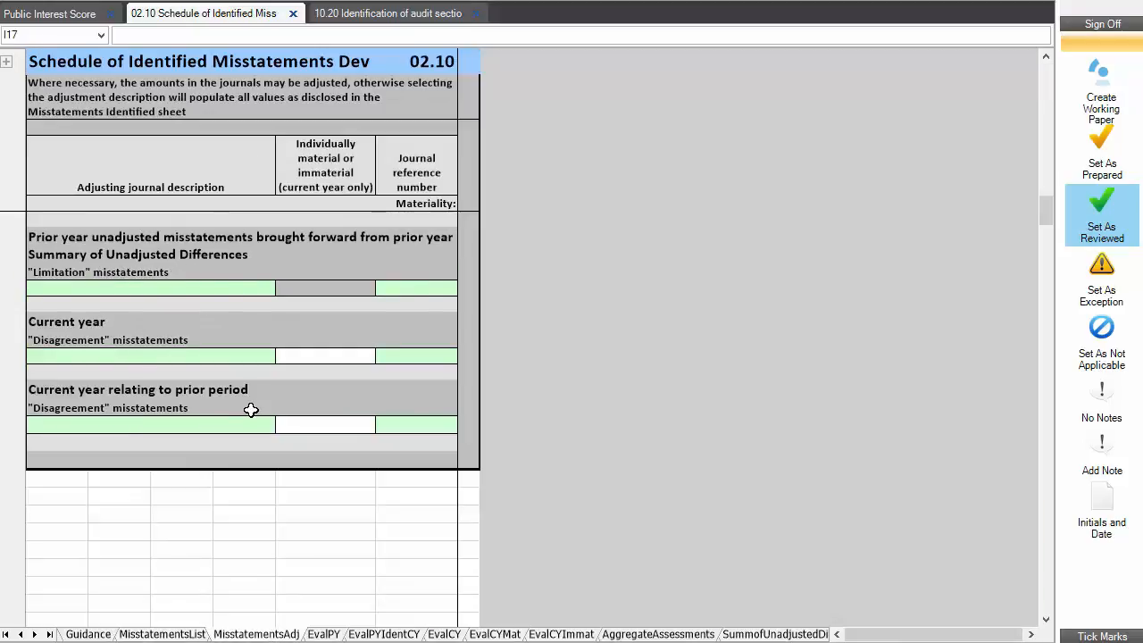
{"action": "left_click", "coordinate": [426, 427]}
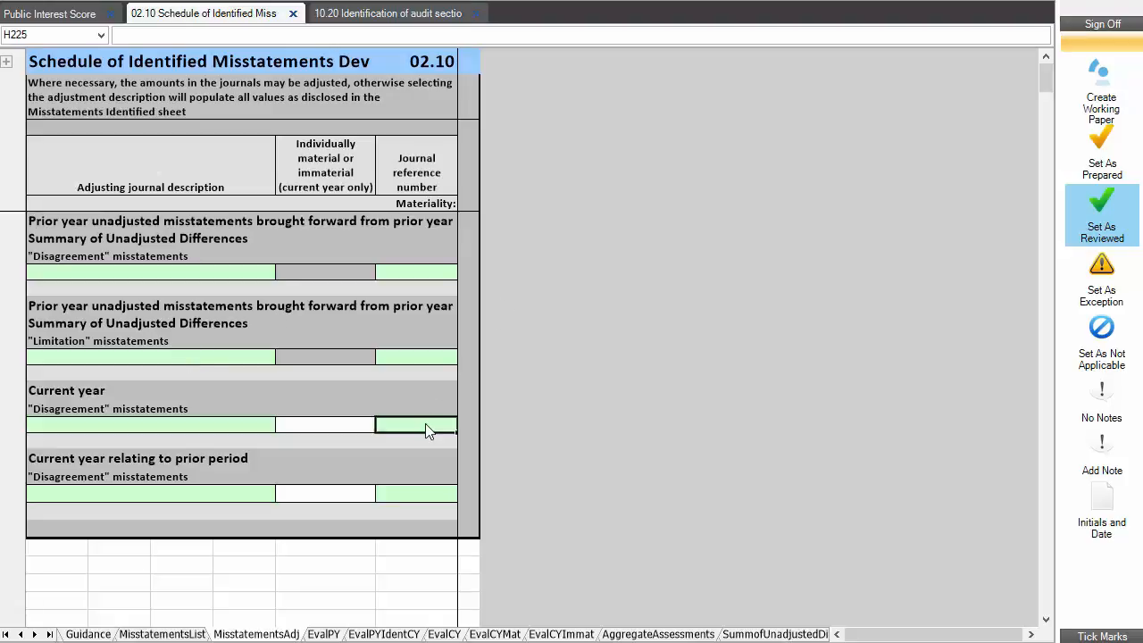
{"action": "key", "text": "Left"}
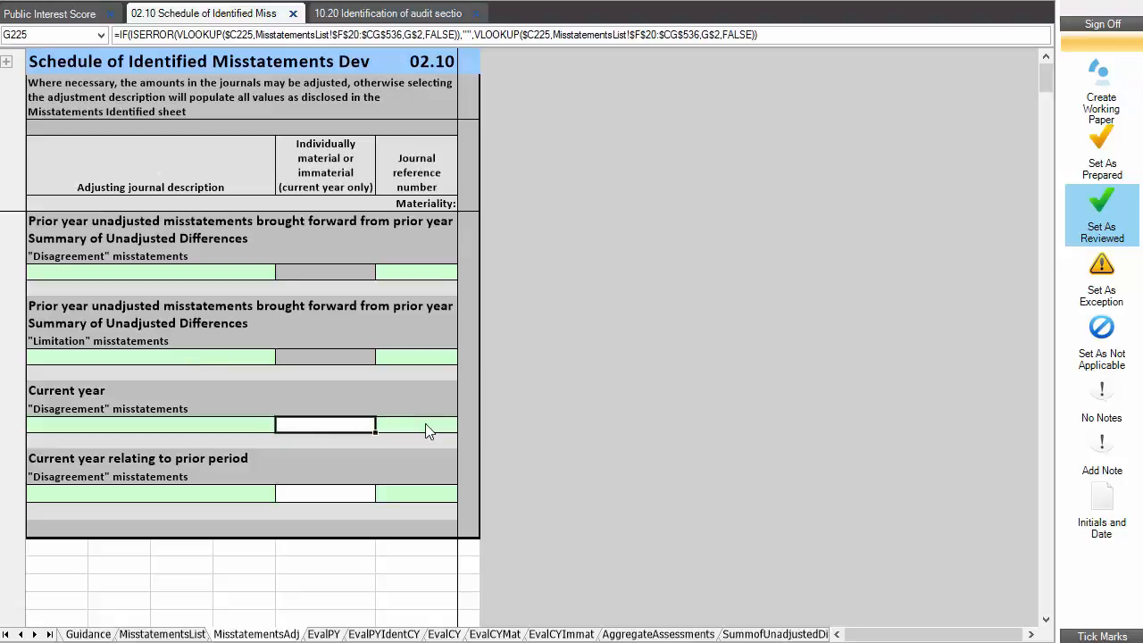
- Choose "Current year disagreement 3" as the first adjusting journal under the prior year "Disagreement" misstatements
{"action": "left_click", "coordinate": [140, 278]}
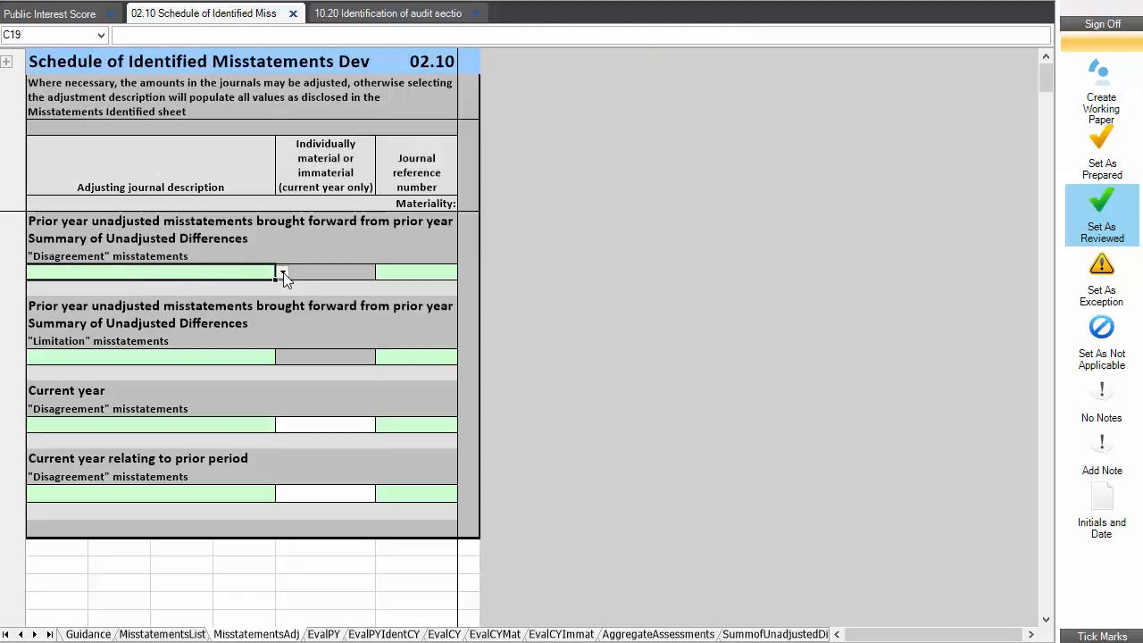
{"action": "left_click", "coordinate": [282, 272]}
{"action": "key", "text": "Down"}
{"action": "key", "text": "Down"}
{"action": "key", "text": "Down"}
{"action": "key", "text": "Down"}
{"action": "key", "text": "Down"}
{"action": "key", "text": "Down"}
{"action": "key", "text": "Down"}
{"action": "key", "text": "Down"}
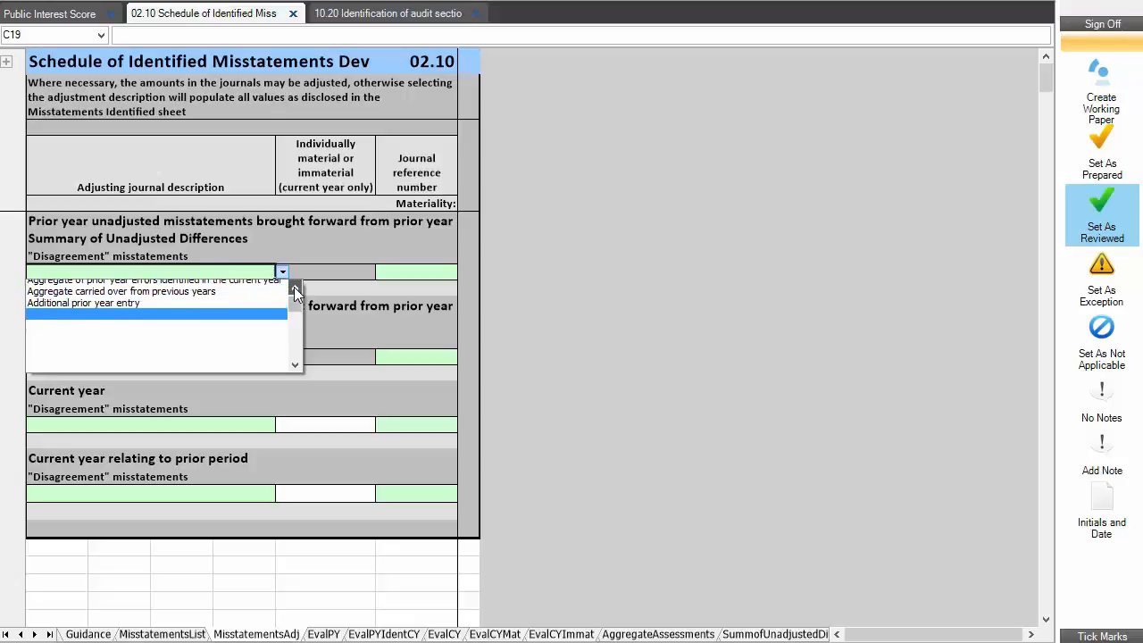
{"action": "left_click", "coordinate": [295, 290]}
{"action": "left_click", "coordinate": [296, 289]}
{"action": "left_click", "coordinate": [296, 290]}
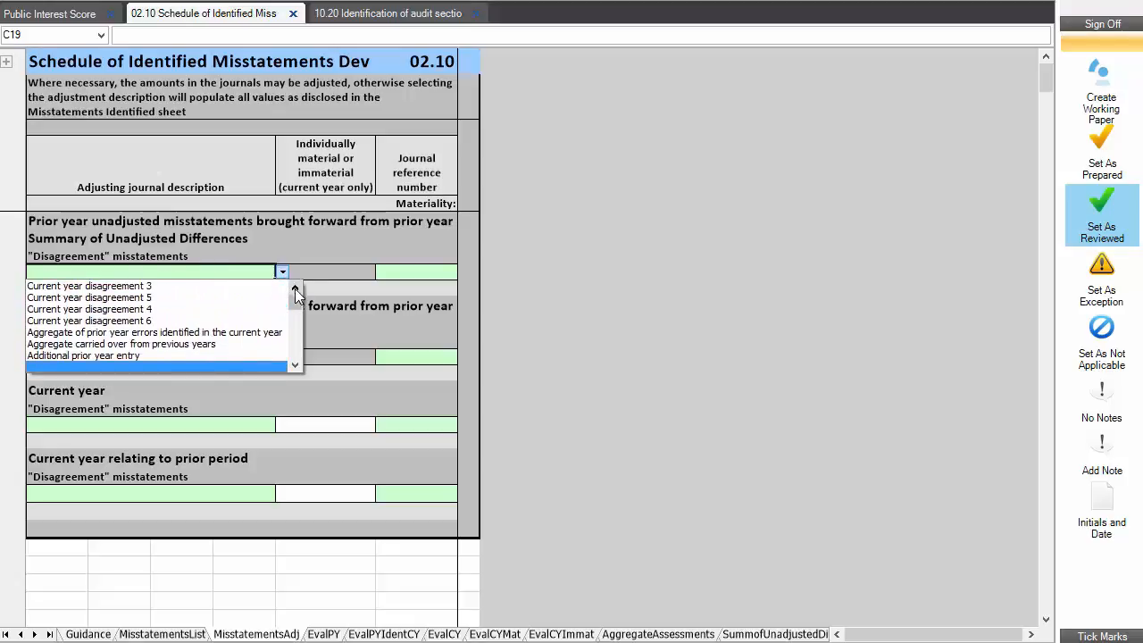
{"action": "left_click", "coordinate": [123, 291]}
- Add "Current year disagreement 5" as the second adjusting journal under the prior year "Disagreement" misstatements
{"action": "left_click", "coordinate": [205, 291]}
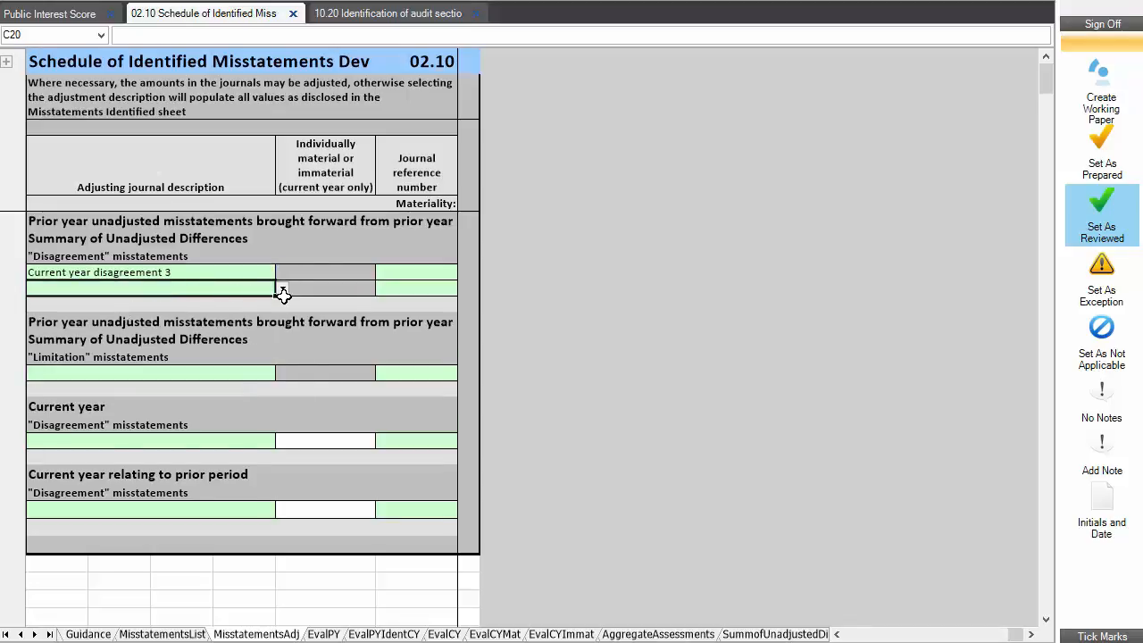
{"action": "left_click", "coordinate": [282, 291]}
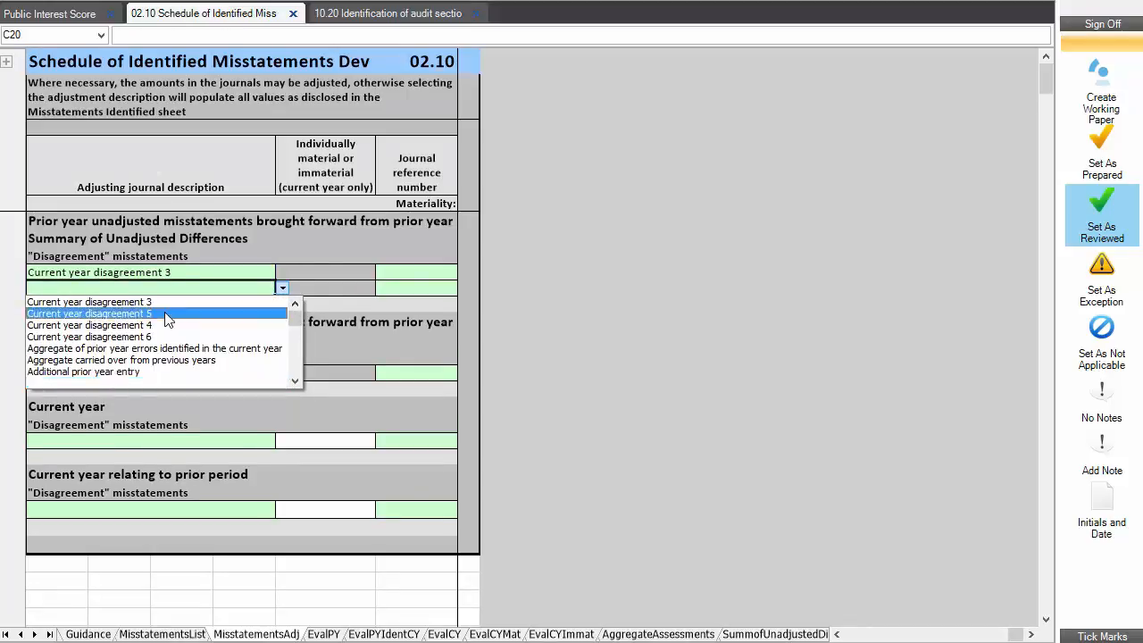
{"action": "left_click", "coordinate": [167, 314]}
{"action": "key", "text": "Tab"}
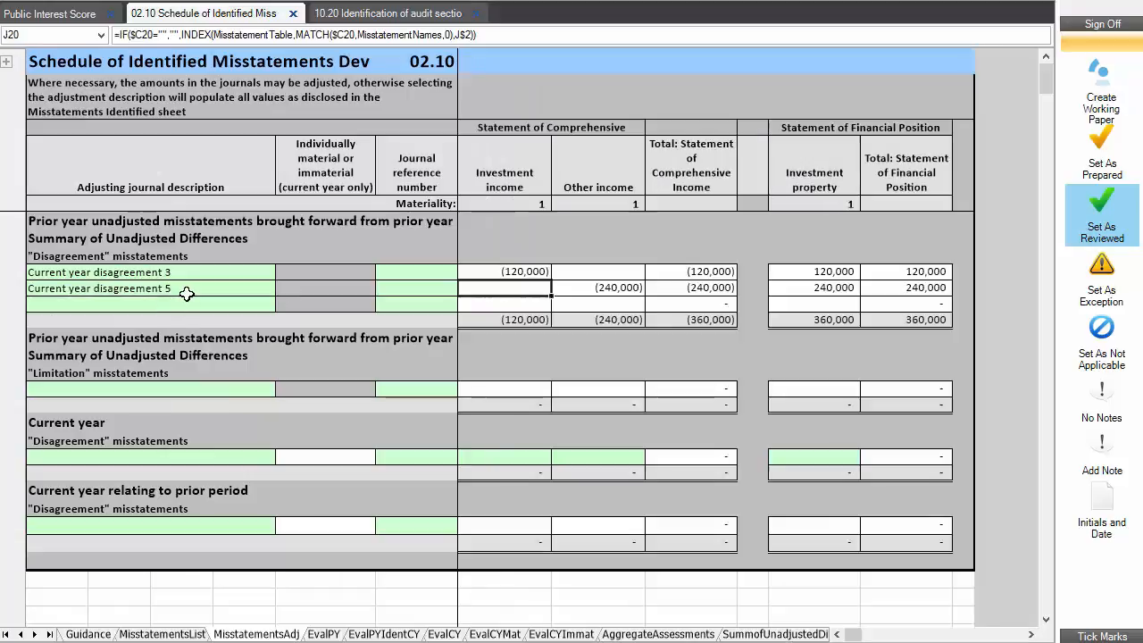
- Examine the populated Investment income, Other income and Investment property amounts for Current year disagreements 3 and 5
{"action": "key", "text": "Up"}
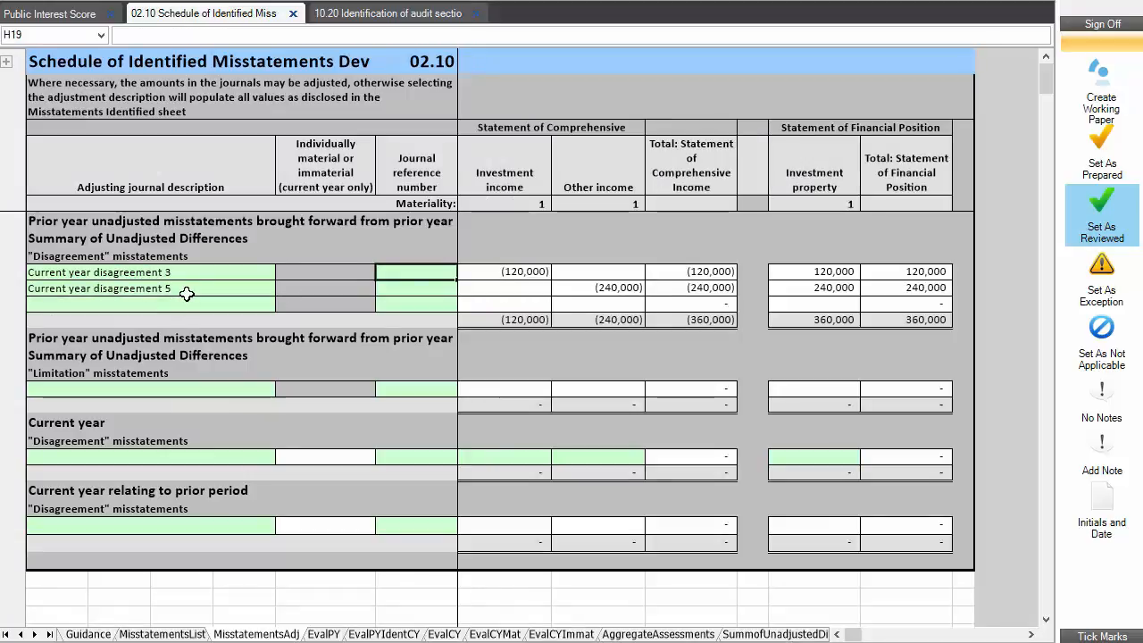
{"action": "key", "text": "Right"}
{"action": "key", "text": "Right"}
{"action": "key", "text": "Right"}
{"action": "key", "text": "Right"}
{"action": "key", "text": "Right"}
{"action": "key", "text": "Right"}
{"action": "key", "text": "Down"}
{"action": "key", "text": "Left"}
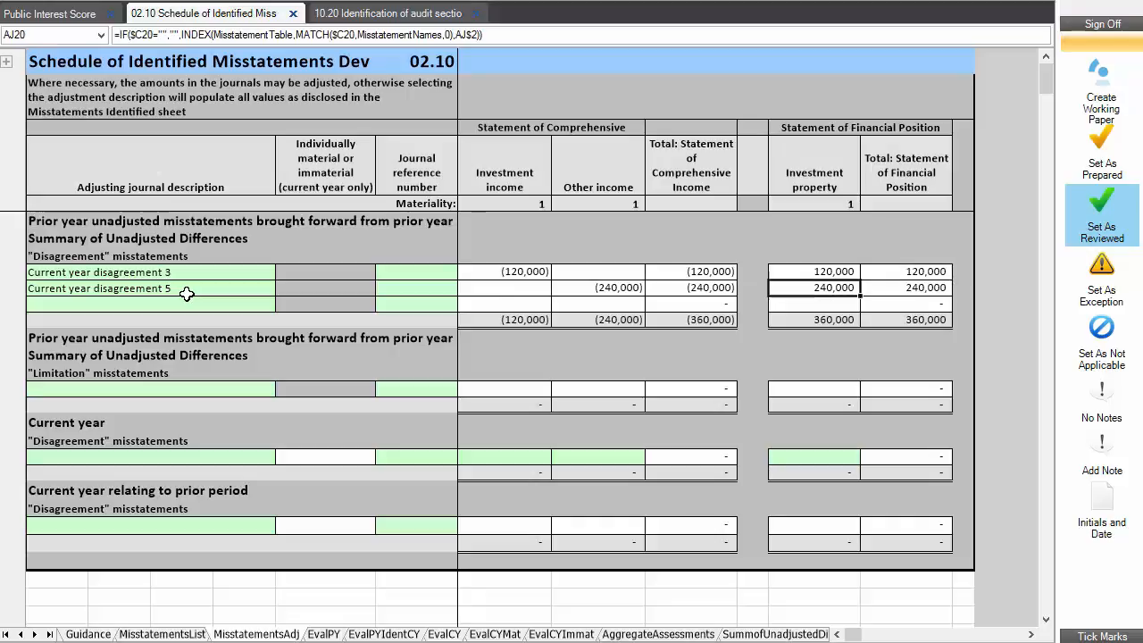
{"action": "key", "text": "Left"}
{"action": "key", "text": "Left"}
{"action": "key", "text": "Left"}
{"action": "key", "text": "Left"}
{"action": "key", "text": "Left"}
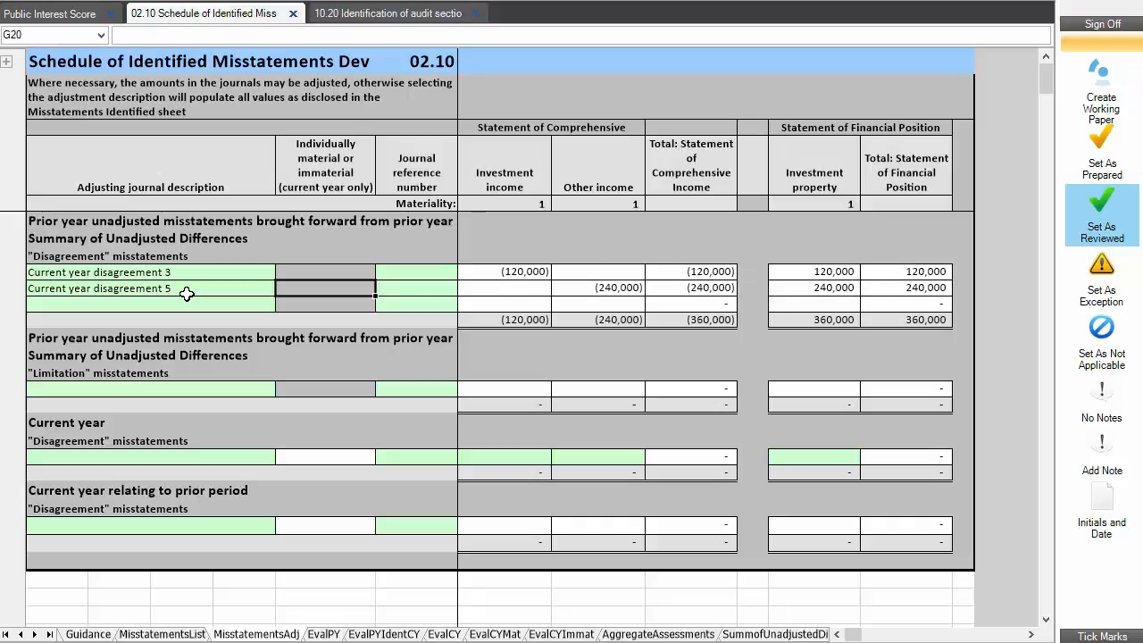
{"action": "key", "text": "Right"}
{"action": "key", "text": "Right"}
{"action": "key", "text": "Up"}
{"action": "key", "text": "Left"}
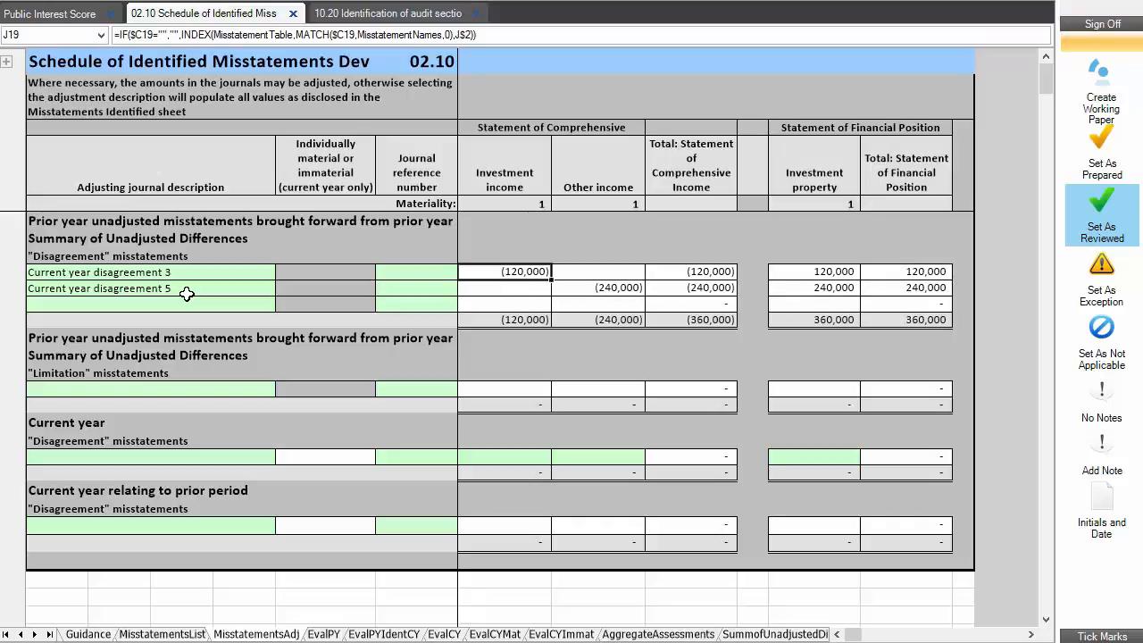
{"action": "key", "text": "Down"}
{"action": "key", "text": "Right"}
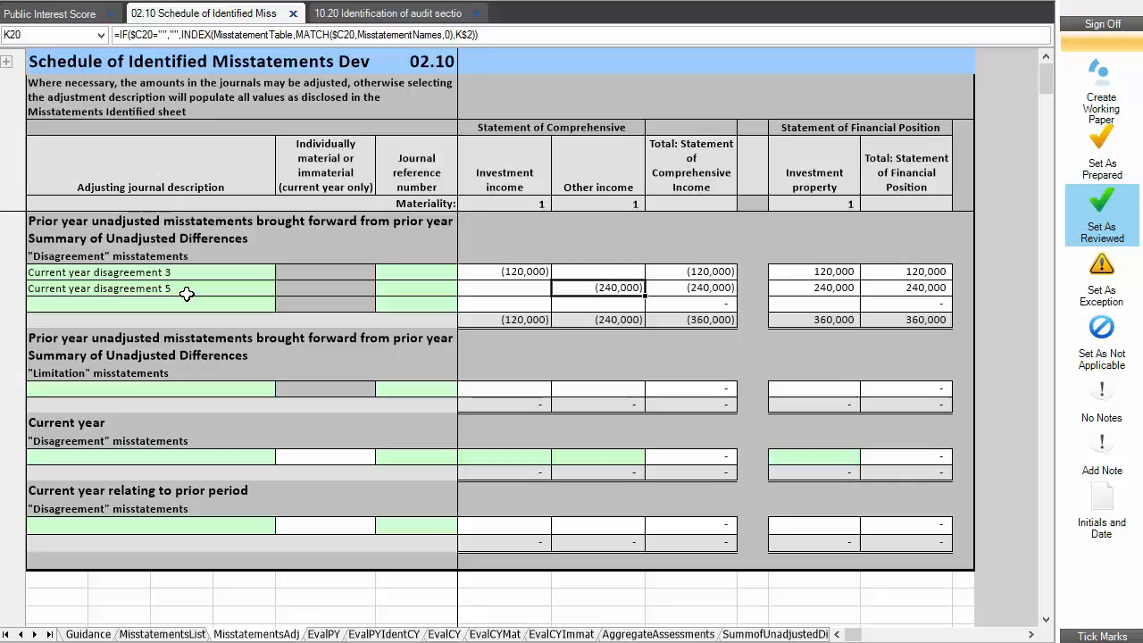
{"action": "key", "text": "Down"}
{"action": "key", "text": "Down"}
{"action": "key", "text": "Left"}
{"action": "key", "text": "Left"}
{"action": "key", "text": "Down"}
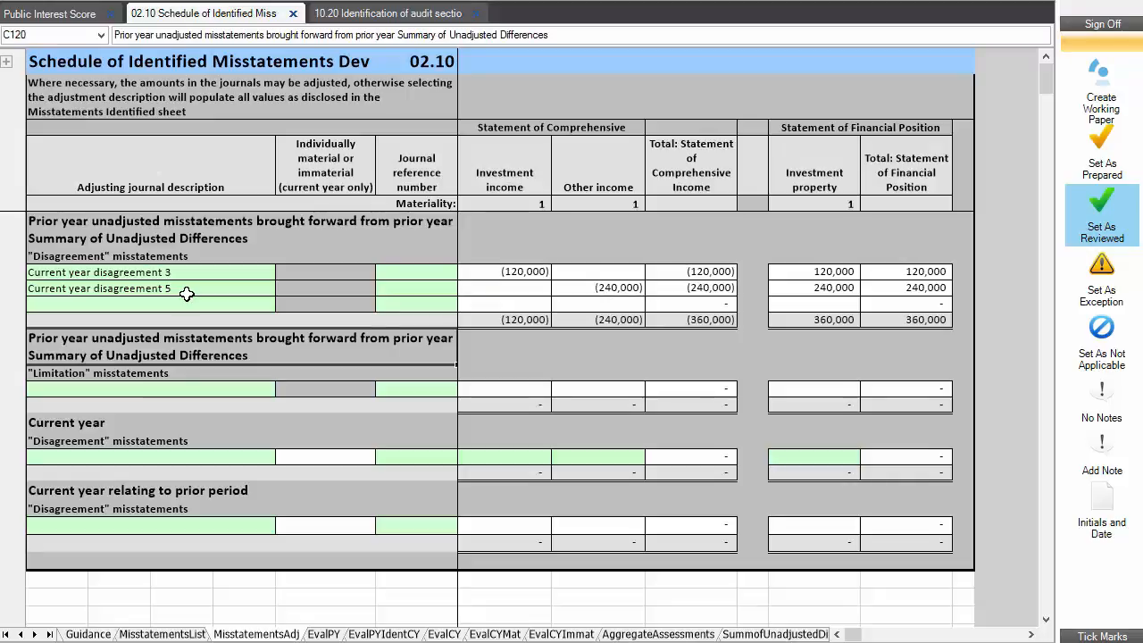
- Choose "Current year limitation 1" as the first adjusting journal under the prior year "Limitation" misstatements
{"action": "left_click", "coordinate": [141, 387]}
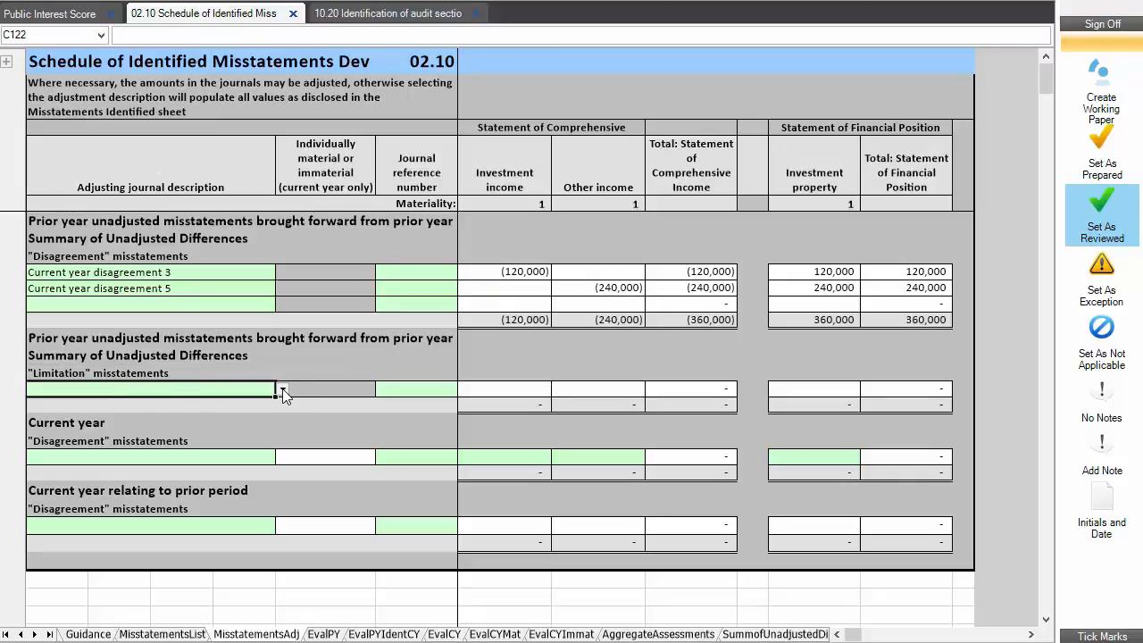
{"action": "left_click", "coordinate": [282, 390]}
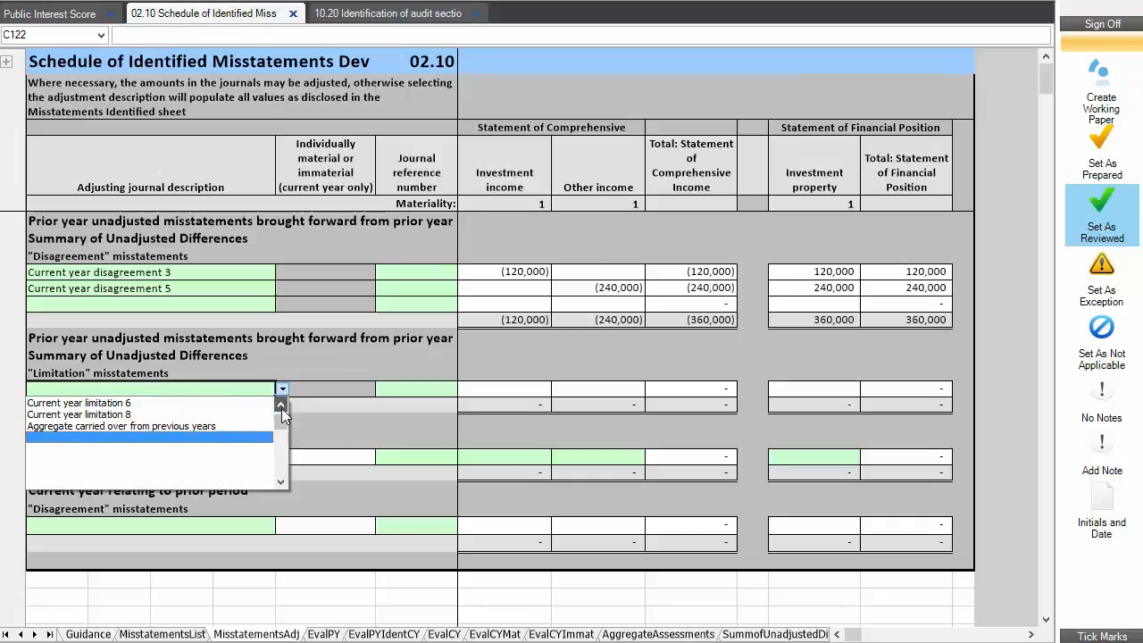
{"action": "scroll", "coordinate": [280, 407], "scroll_direction": "up", "scroll_amount": 2}
{"action": "left_click", "coordinate": [132, 402]}
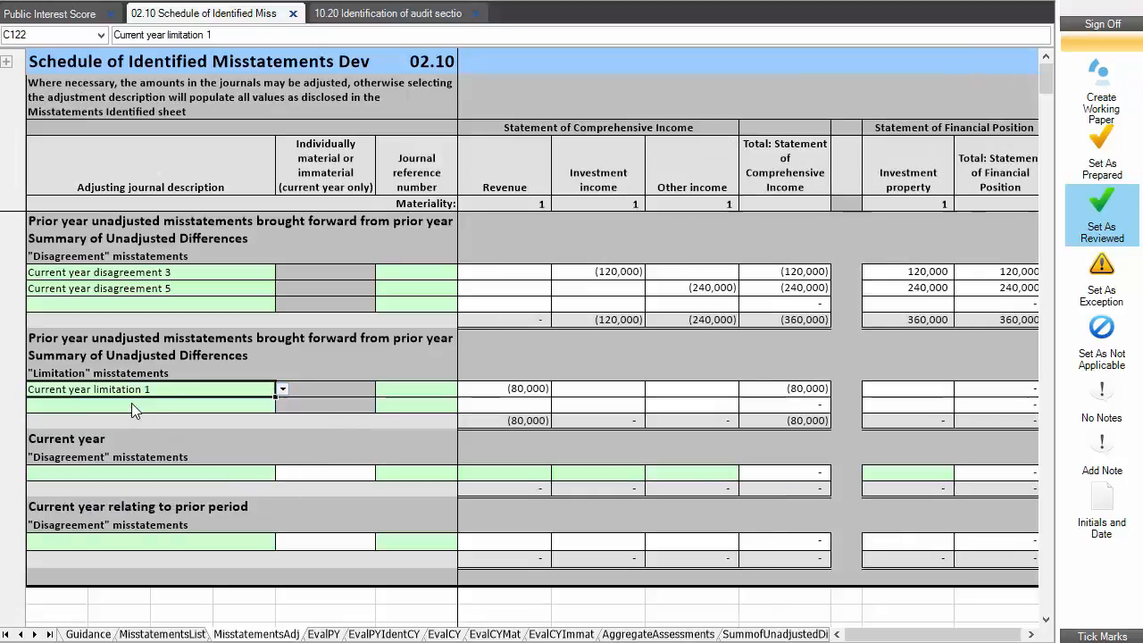
- Examine the Statement of Comprehensive Income and Statement of Financial Position amounts and totals populated for Current year limitation 1
{"action": "left_click", "coordinate": [497, 377]}
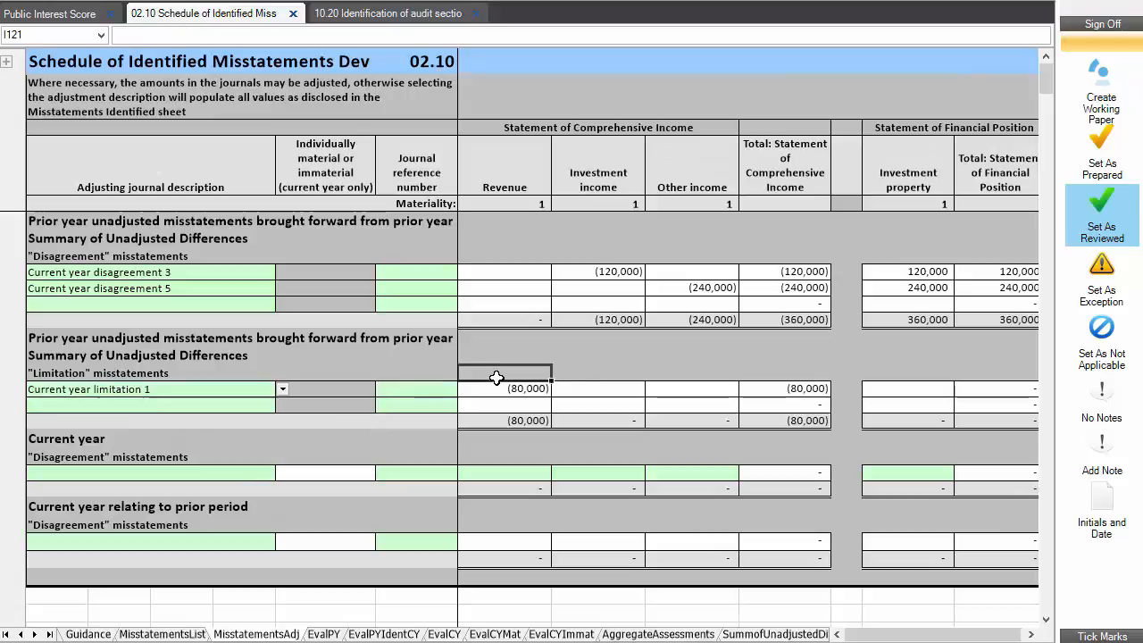
{"action": "key", "text": "Down"}
{"action": "key", "text": "Right"}
{"action": "key", "text": "Right"}
{"action": "key", "text": "Right"}
{"action": "key", "text": "Right"}
{"action": "key", "text": "Right"}
{"action": "key", "text": "Right"}
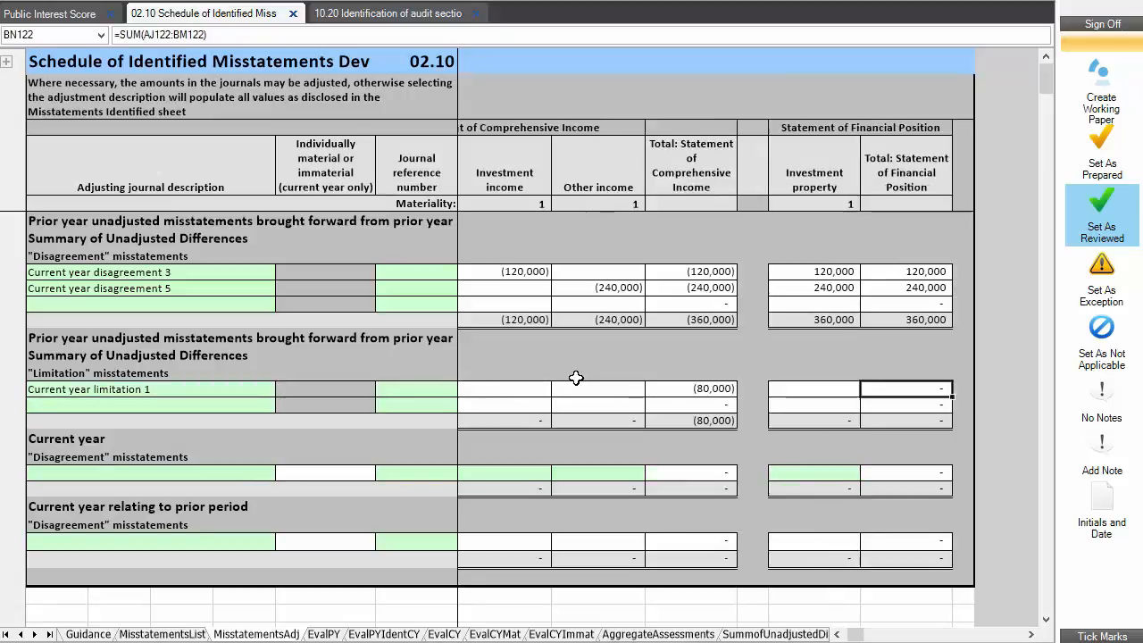
{"action": "key", "text": "Left"}
{"action": "key", "text": "Left"}
{"action": "key", "text": "Left"}
{"action": "key", "text": "Left"}
{"action": "key", "text": "Left"}
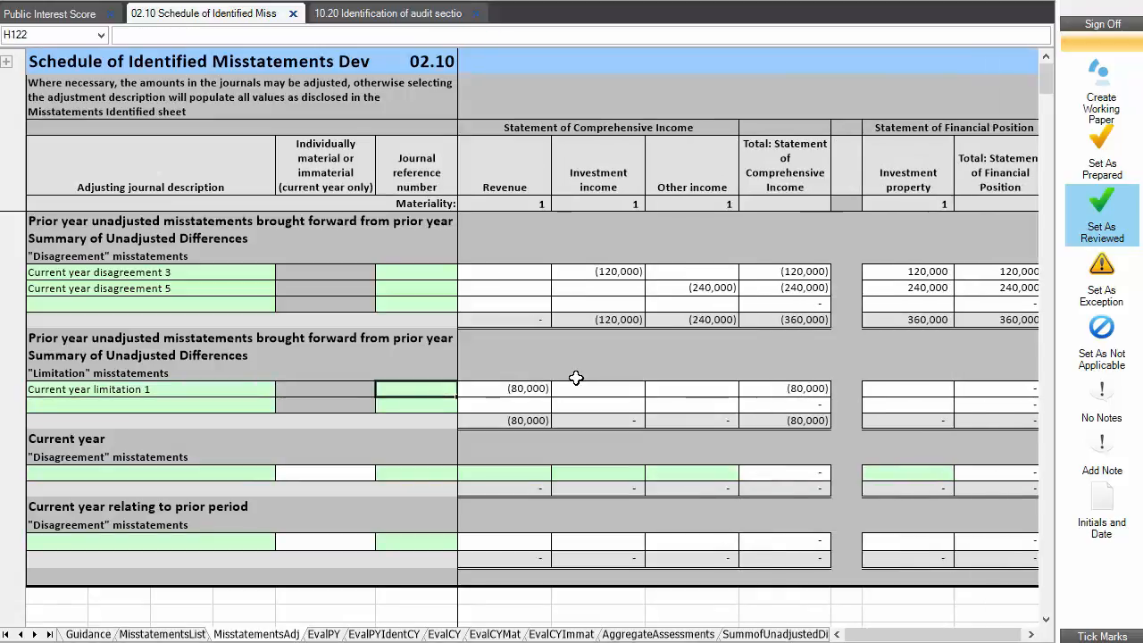
{"action": "key", "text": "Right"}
{"action": "key", "text": "Right"}
{"action": "key", "text": "Right"}
{"action": "key", "text": "Right"}
{"action": "key", "text": "Left"}
{"action": "key", "text": "Left"}
{"action": "key", "text": "Left"}
{"action": "key", "text": "Left"}
{"action": "key", "text": "Left"}
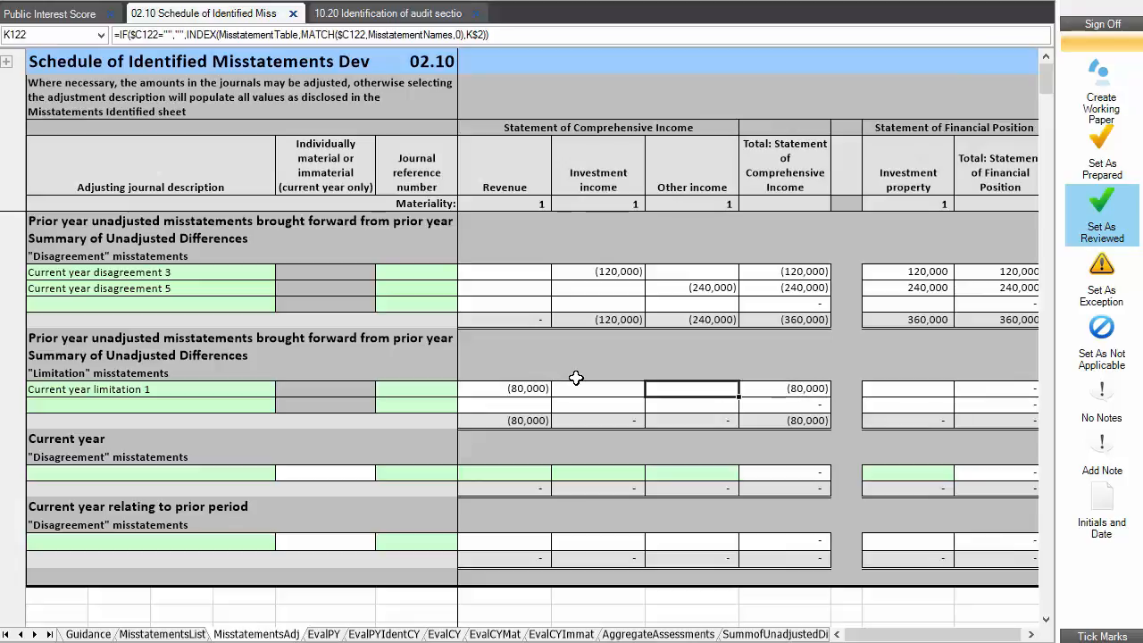
{"action": "key", "text": "Right"}
{"action": "key", "text": "Right"}
{"action": "key", "text": "Right"}
{"action": "key", "text": "Right"}
{"action": "key", "text": "Right"}
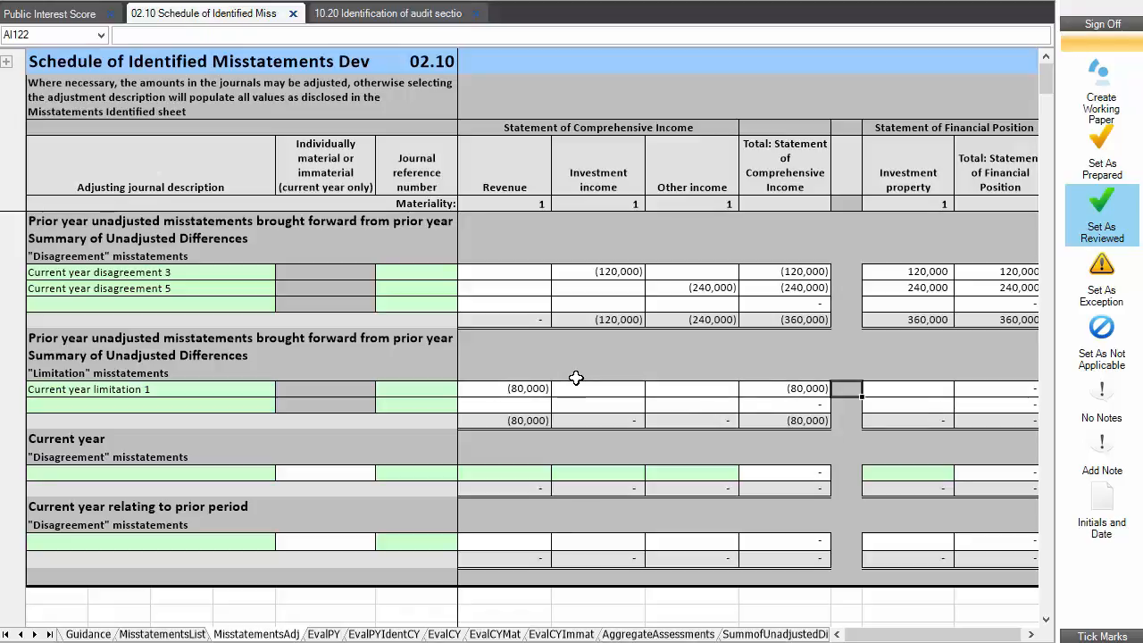
{"action": "key", "text": "Right"}
{"action": "key", "text": "Right"}
{"action": "key", "text": "Right"}
{"action": "key", "text": "Left"}
{"action": "key", "text": "Left"}
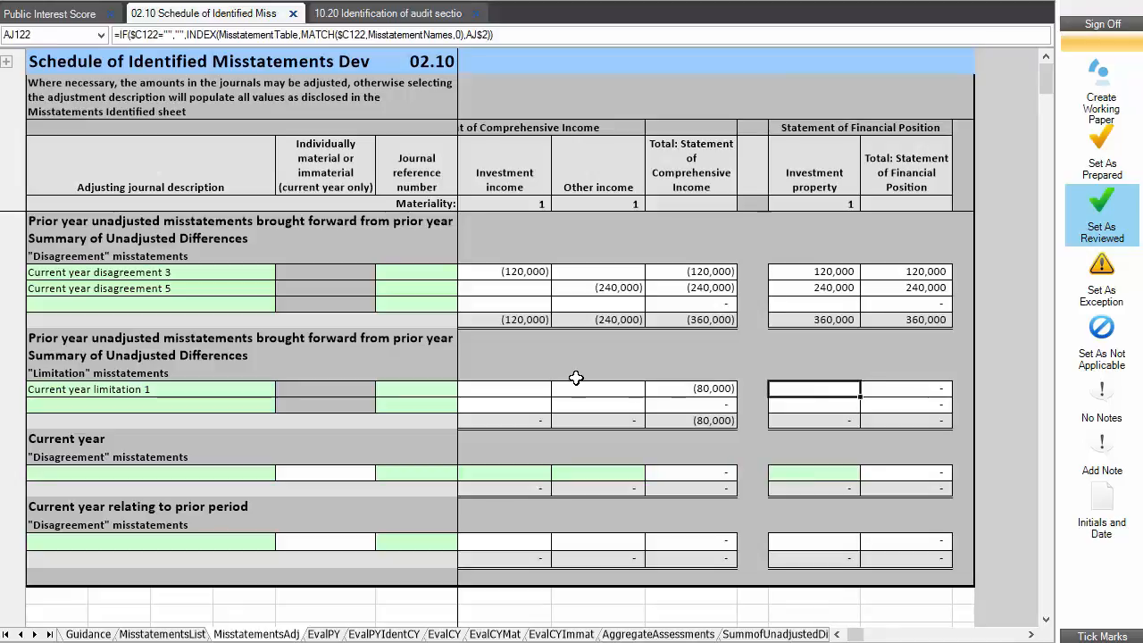
- On the MisstatementsList sheet, enter 80000 under Biological assets for Current year limitation 1
{"action": "key", "text": "ctrl+Page_Up"}
{"action": "key", "text": "Down"}
{"action": "key", "text": "Up"}
{"action": "key", "text": "Up"}
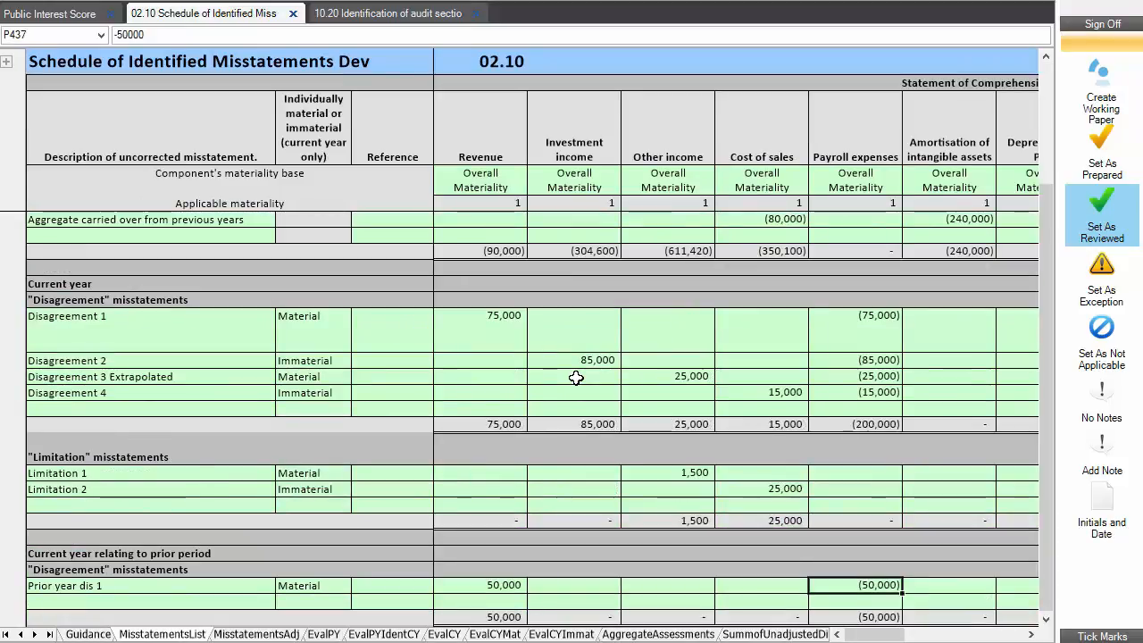
{"action": "key", "text": "Up"}
{"action": "key", "text": "Up"}
{"action": "key", "text": "Up"}
{"action": "key", "text": "Up"}
{"action": "key", "text": "Up"}
{"action": "key", "text": "Up"}
{"action": "key", "text": "Up"}
{"action": "key", "text": "Up"}
{"action": "key", "text": "Up"}
{"action": "key", "text": "Up"}
{"action": "key", "text": "Up"}
{"action": "key", "text": "Up"}
{"action": "key", "text": "Up"}
{"action": "key", "text": "Up"}
{"action": "key", "text": "Up"}
{"action": "key", "text": "Up"}
{"action": "key", "text": "Up"}
{"action": "key", "text": "Up"}
{"action": "key", "text": "Up"}
{"action": "key", "text": "Up"}
{"action": "key", "text": "Down"}
{"action": "key", "text": "Down"}
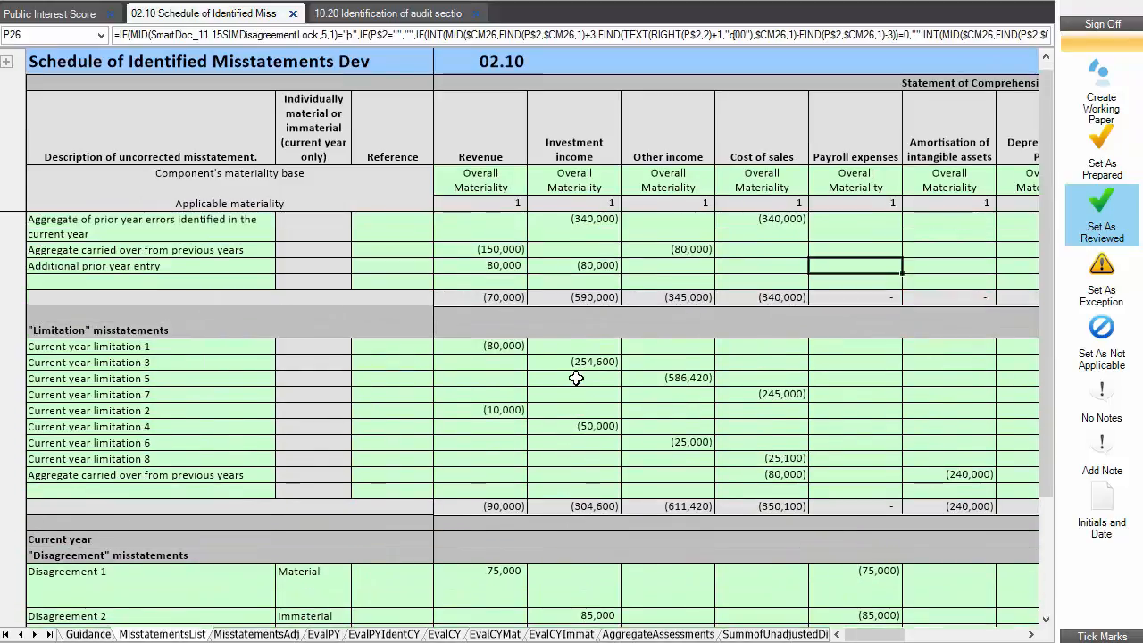
{"action": "key", "text": "Down"}
{"action": "key", "text": "Down"}
{"action": "key", "text": "Down"}
{"action": "key", "text": "Down"}
{"action": "key", "text": "Down"}
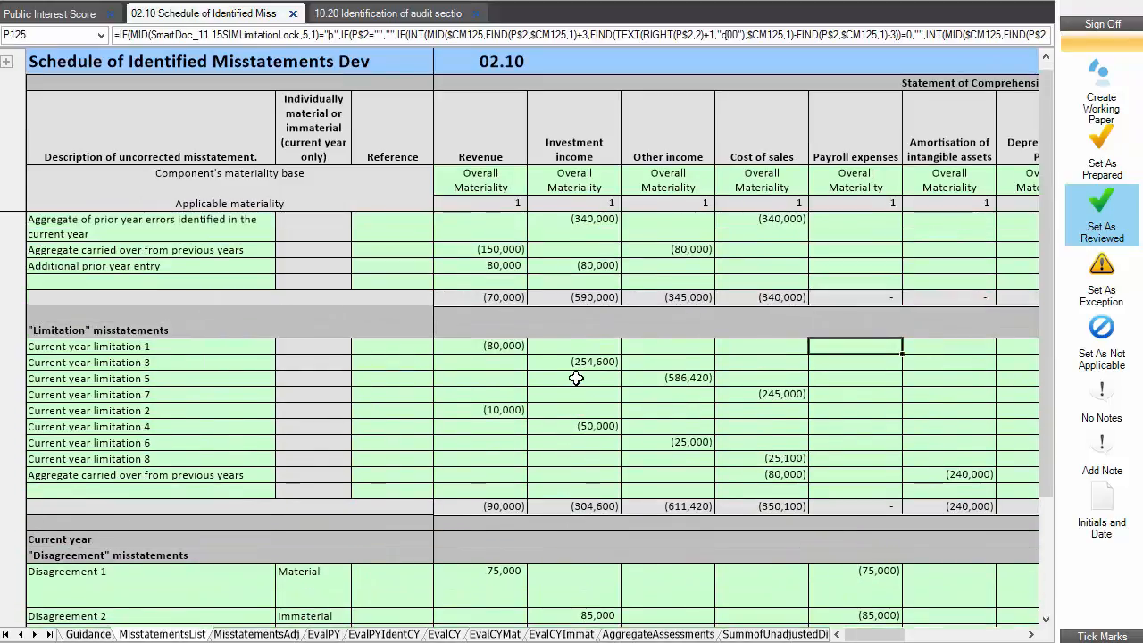
{"action": "key", "text": "Left"}
{"action": "key", "text": "Left"}
{"action": "key", "text": "Left"}
{"action": "key", "text": "Left"}
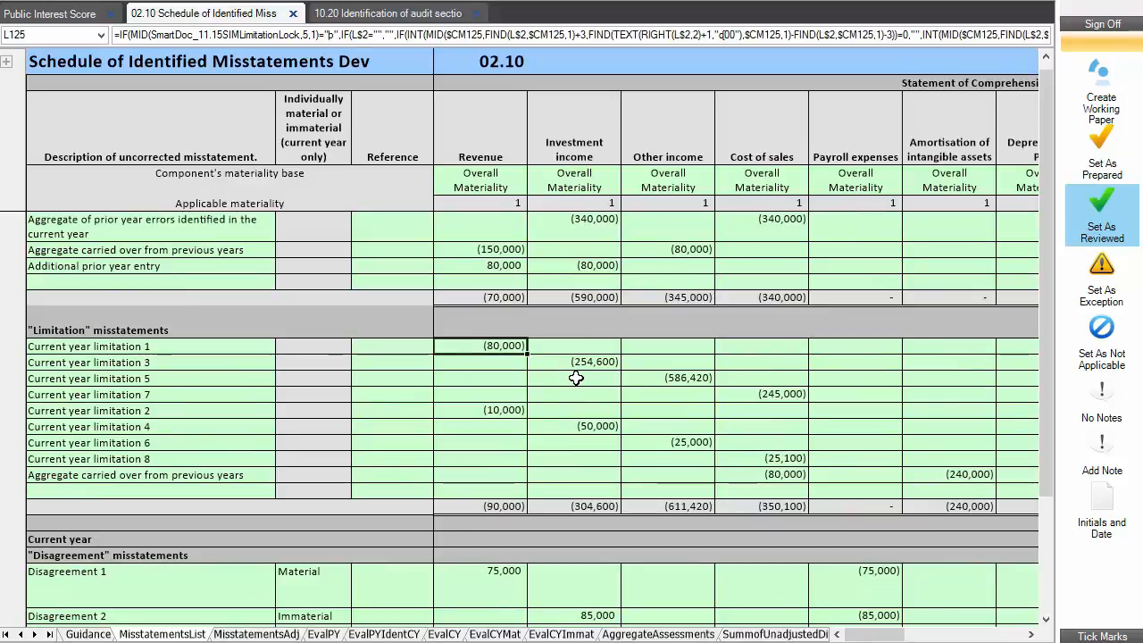
{"action": "key", "text": "Right"}
{"action": "key", "text": "Right"}
{"action": "key", "text": "Right"}
{"action": "key", "text": "Right"}
{"action": "key", "text": "Right"}
{"action": "key", "text": "Right"}
{"action": "key", "text": "Right"}
{"action": "key", "text": "Right"}
{"action": "key", "text": "Right"}
{"action": "key", "text": "Right"}
{"action": "key", "text": "Right"}
{"action": "key", "text": "Right"}
{"action": "key", "text": "Right"}
{"action": "key", "text": "Right"}
{"action": "key", "text": "Right"}
{"action": "key", "text": "Right"}
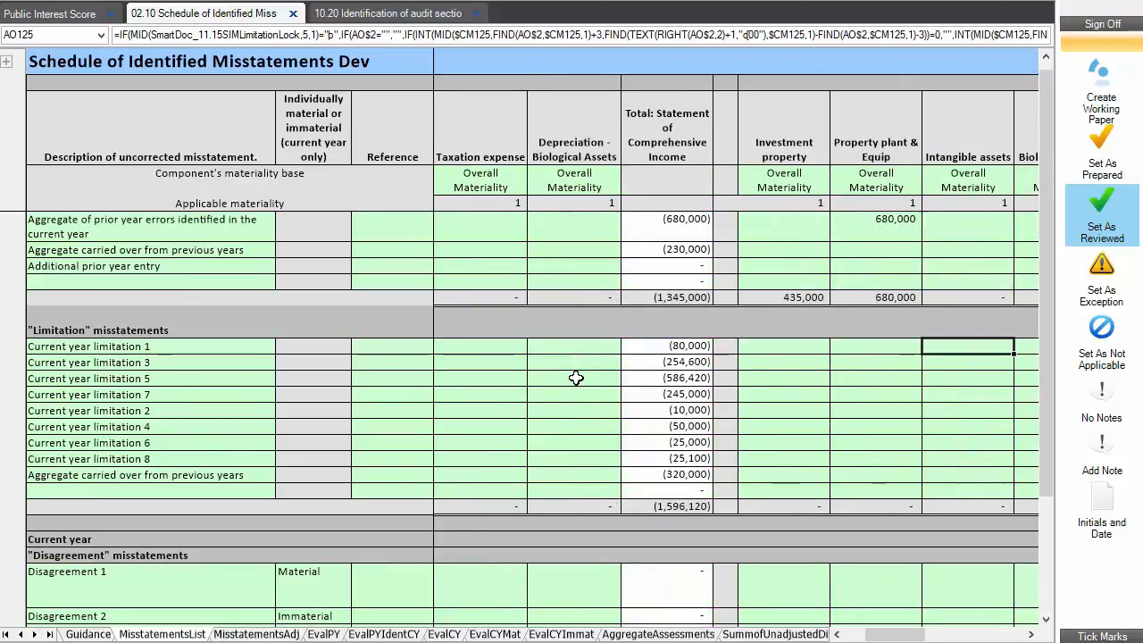
{"action": "key", "text": "Right"}
{"action": "key", "text": "Right"}
{"action": "key", "text": "Left"}
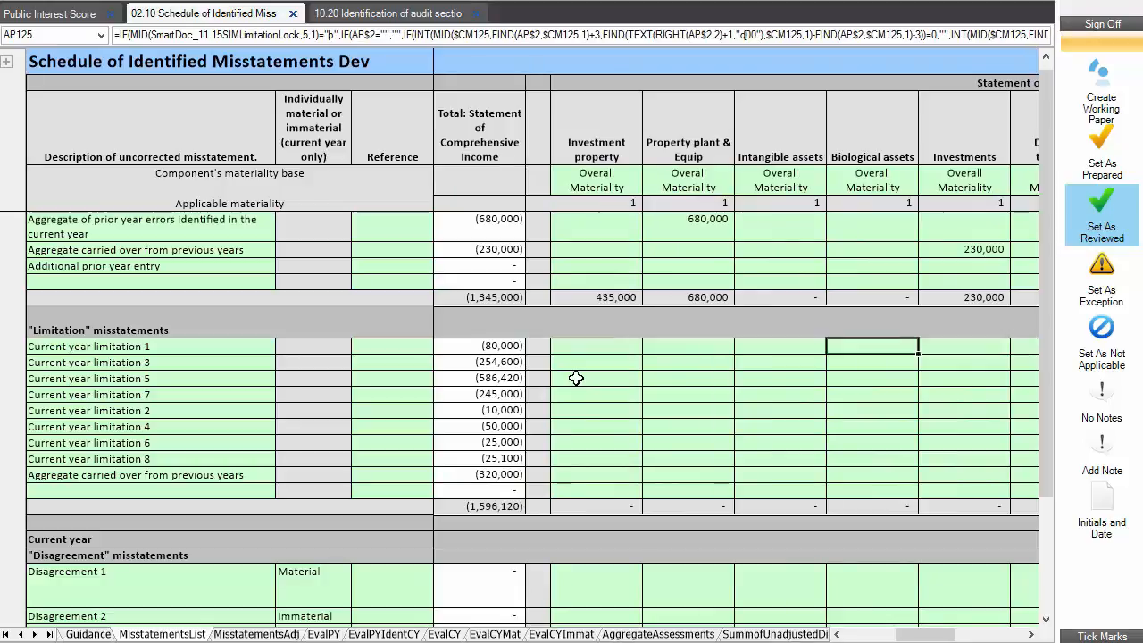
{"action": "type", "text": "80000"}
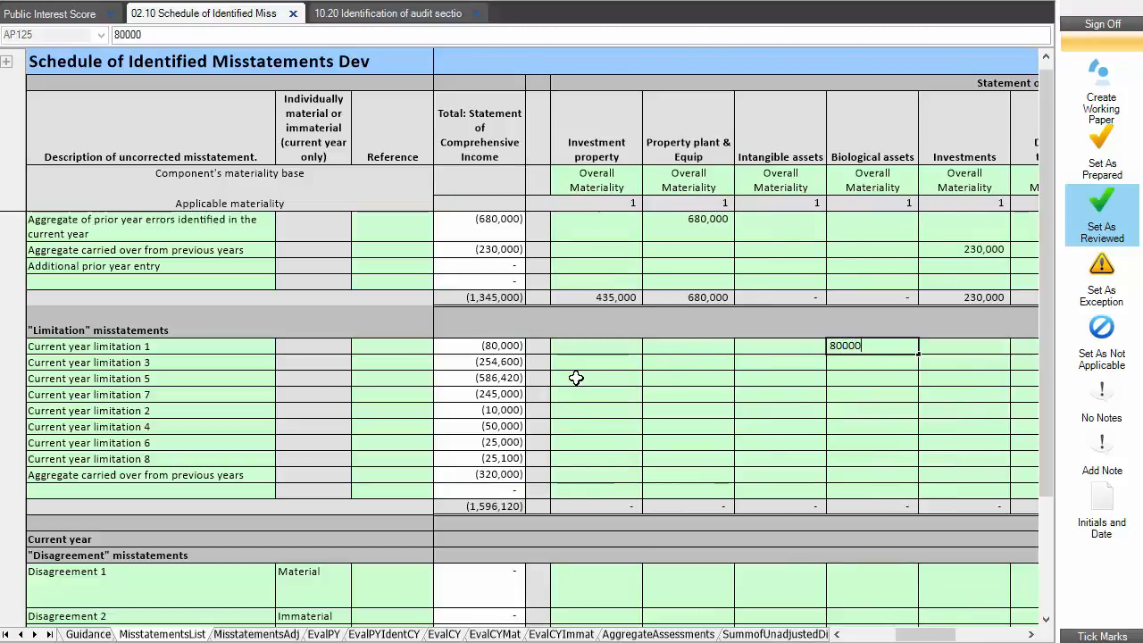
{"action": "key", "text": "Return"}
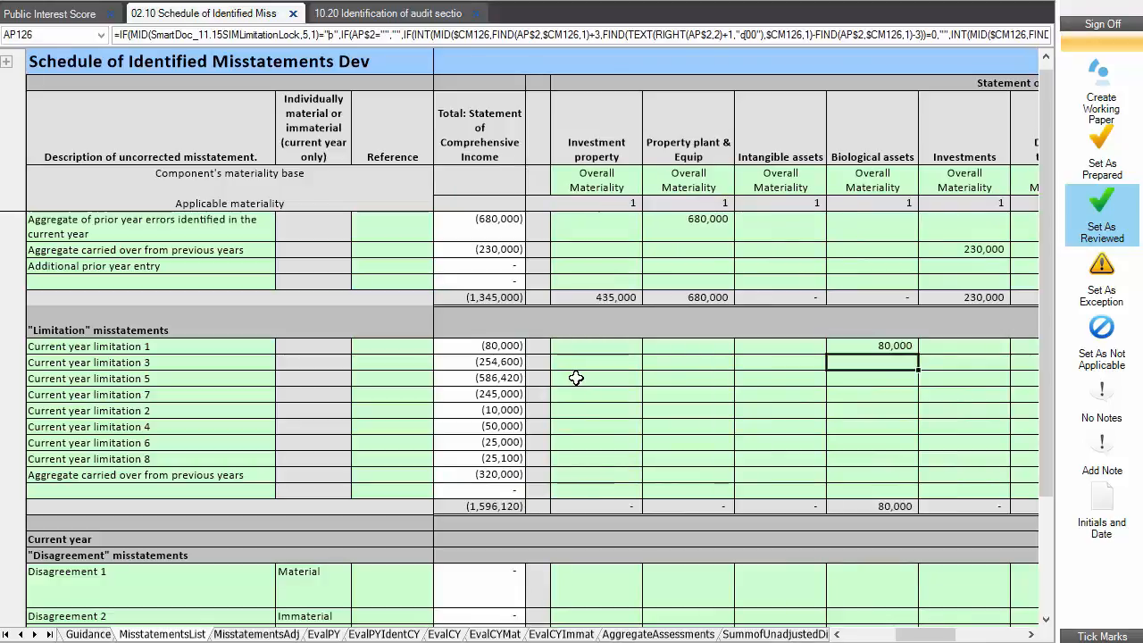
- Return to the MisstatementsAdj sheet and check the Biological assets amount and both statement totals for Current year limitation 1
{"action": "key", "text": "ctrl+Page_Down"}
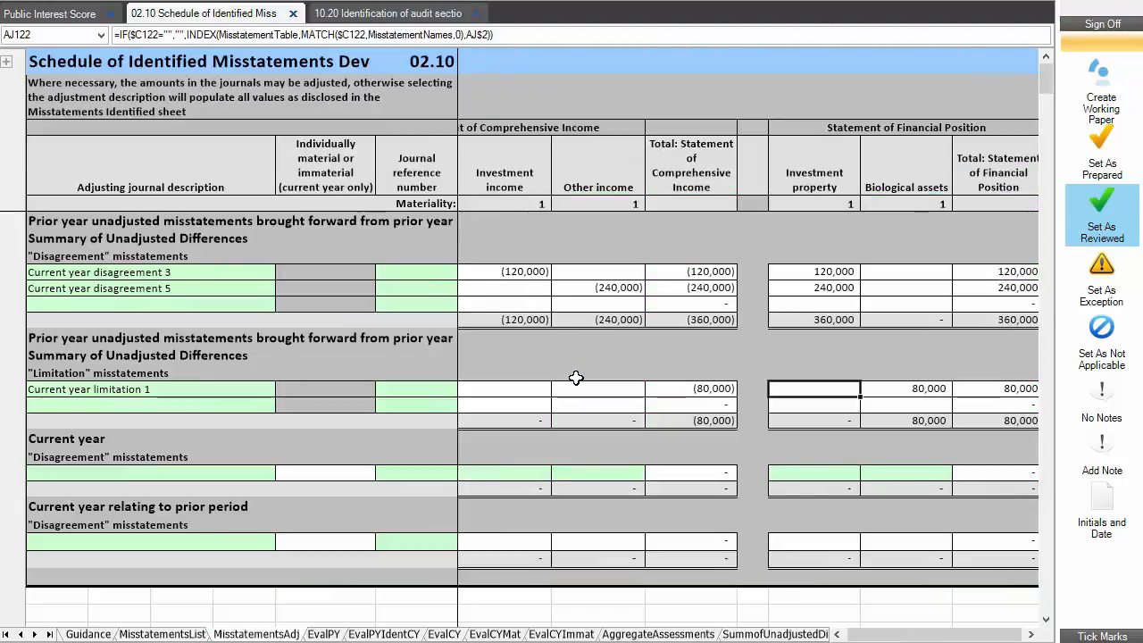
{"action": "key", "text": "Right"}
{"action": "key", "text": "Right"}
{"action": "key", "text": "Right"}
{"action": "key", "text": "Left"}
{"action": "key", "text": "Left"}
{"action": "key", "text": "Left"}
{"action": "key", "text": "Left"}
{"action": "key", "text": "Left"}
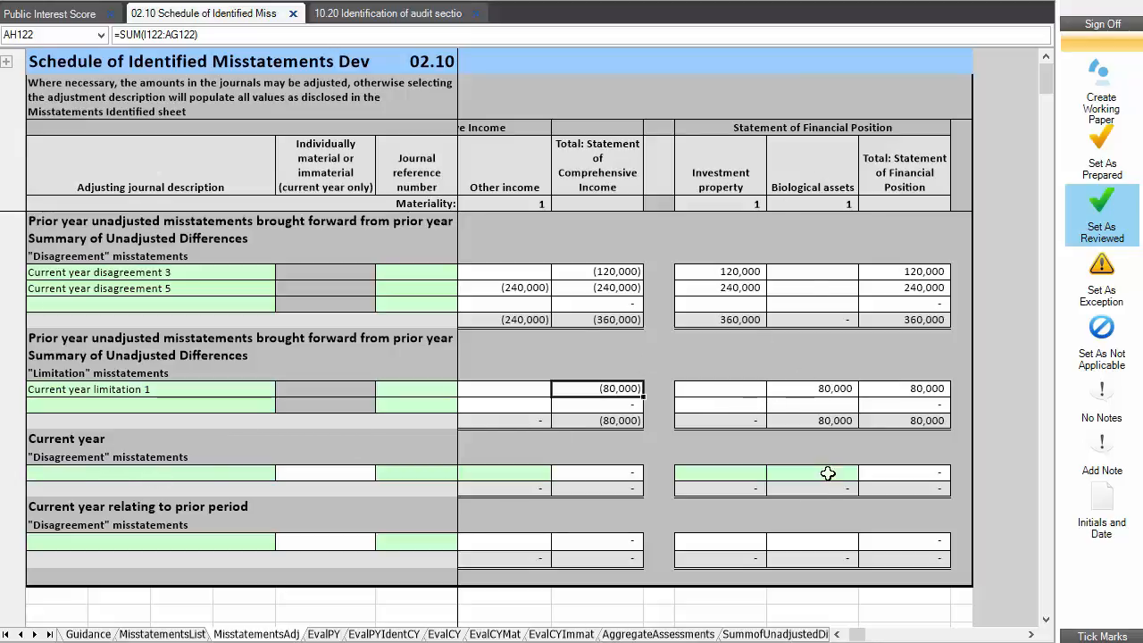
- Choose "Disagreement 1" and "Disagreement 3 Extrapolated" as the adjusting journals under the current year "Disagreement" misstatements
{"action": "left_click", "coordinate": [172, 472]}
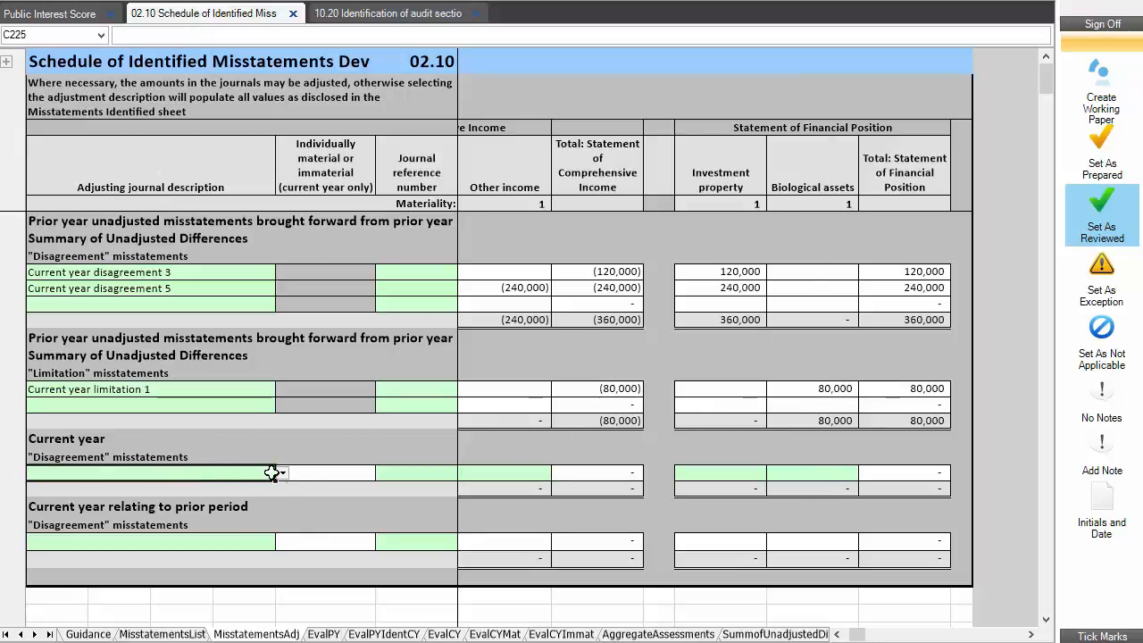
{"action": "left_click", "coordinate": [282, 473]}
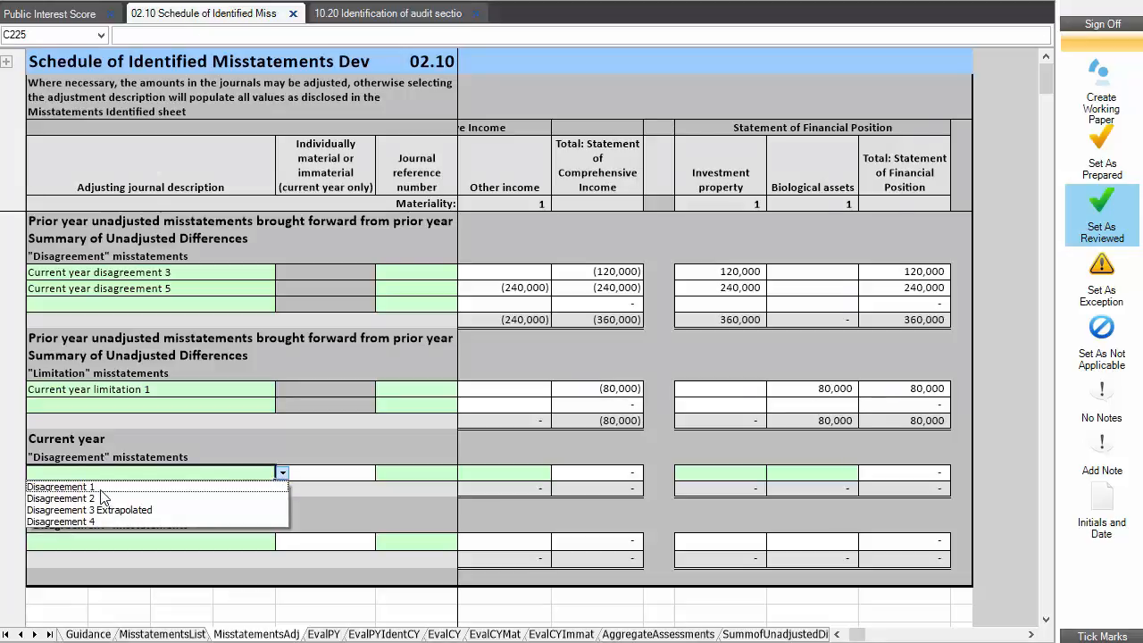
{"action": "left_click", "coordinate": [101, 487]}
{"action": "left_click", "coordinate": [258, 488]}
{"action": "left_click", "coordinate": [282, 489]}
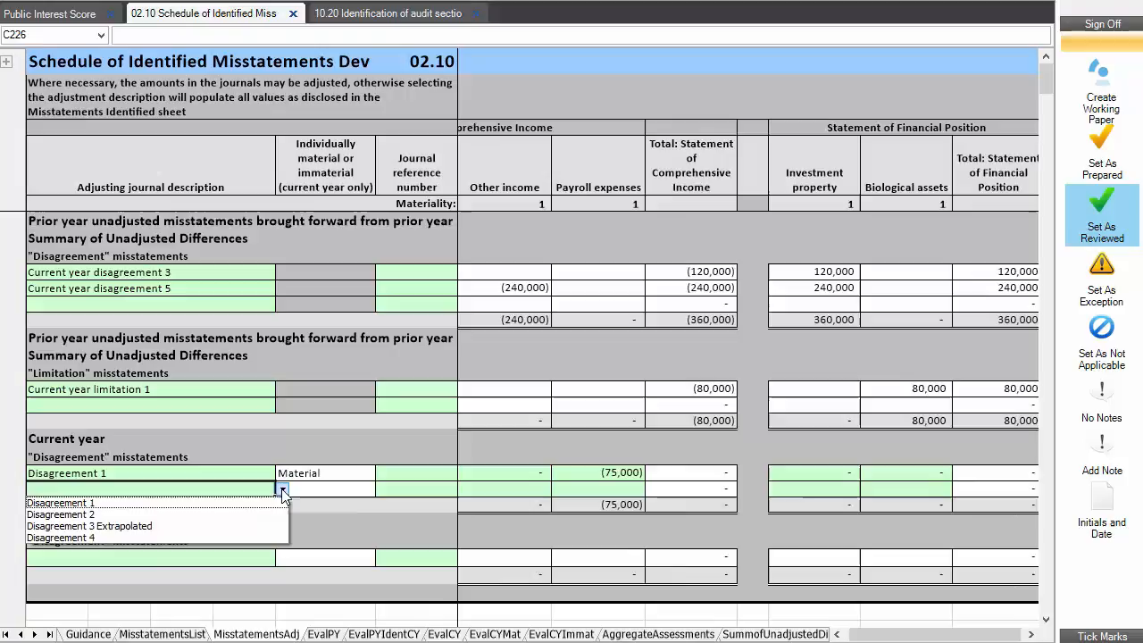
{"action": "left_click", "coordinate": [75, 527]}
- Change the first current year "Disagreement" adjusting journal to "Disagreement 2"
{"action": "left_click", "coordinate": [153, 474]}
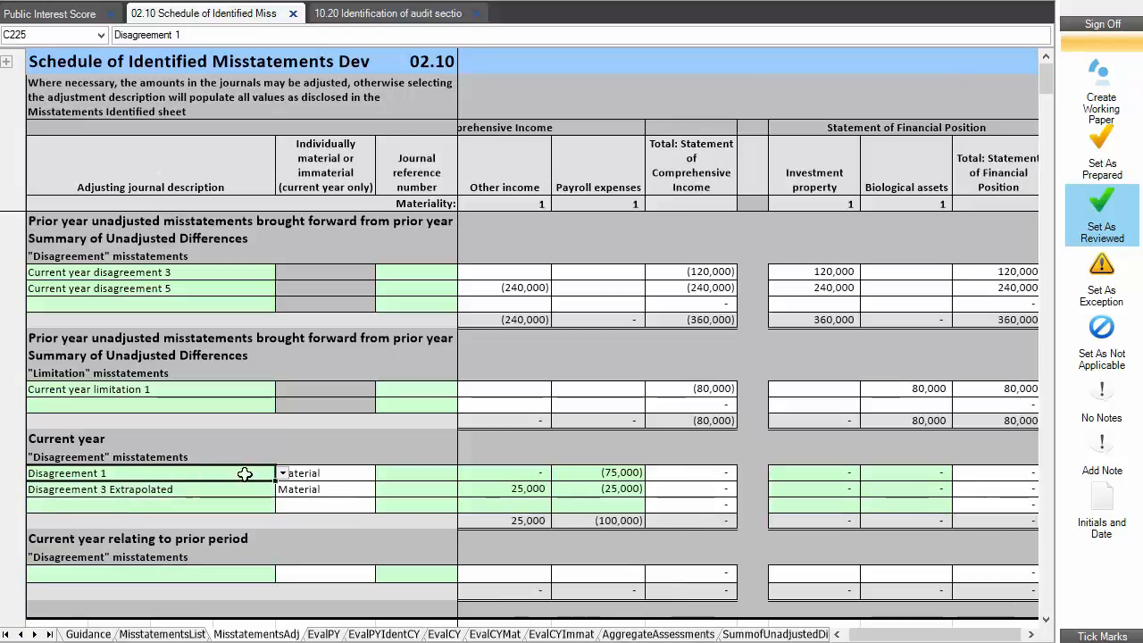
{"action": "left_click", "coordinate": [282, 473]}
{"action": "left_click", "coordinate": [86, 498]}
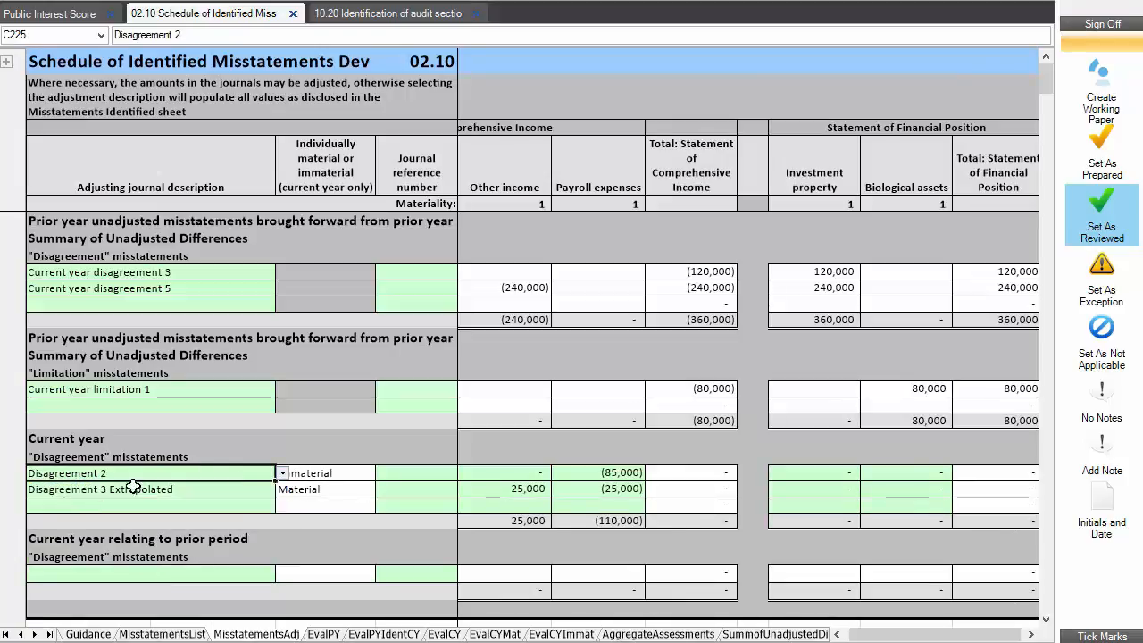
- Set the Other income amount of the Disagreement 3 Extrapolated journal to 30,000
{"action": "left_click", "coordinate": [177, 490]}
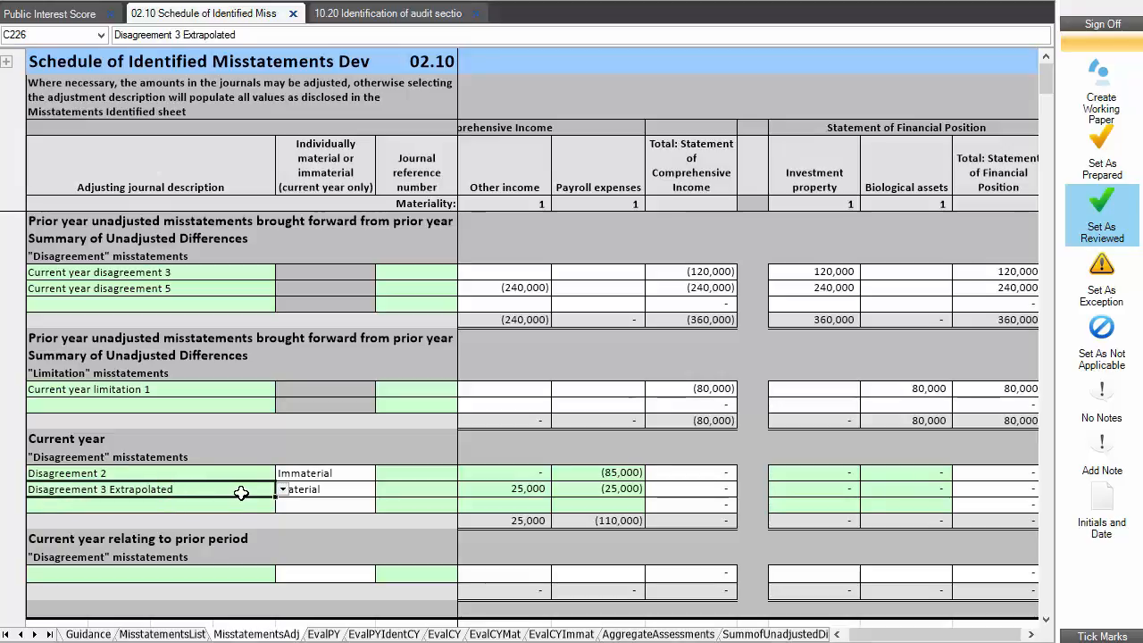
{"action": "key", "text": "Right"}
{"action": "key", "text": "Right"}
{"action": "key", "text": "Right"}
{"action": "key", "text": "Right"}
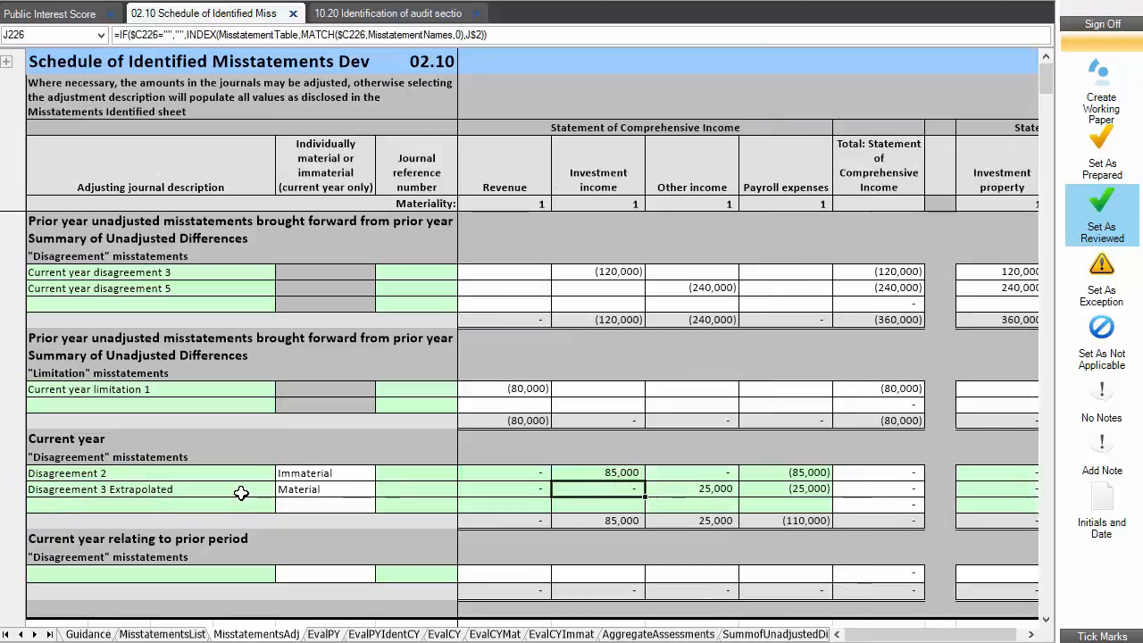
{"action": "key", "text": "Right"}
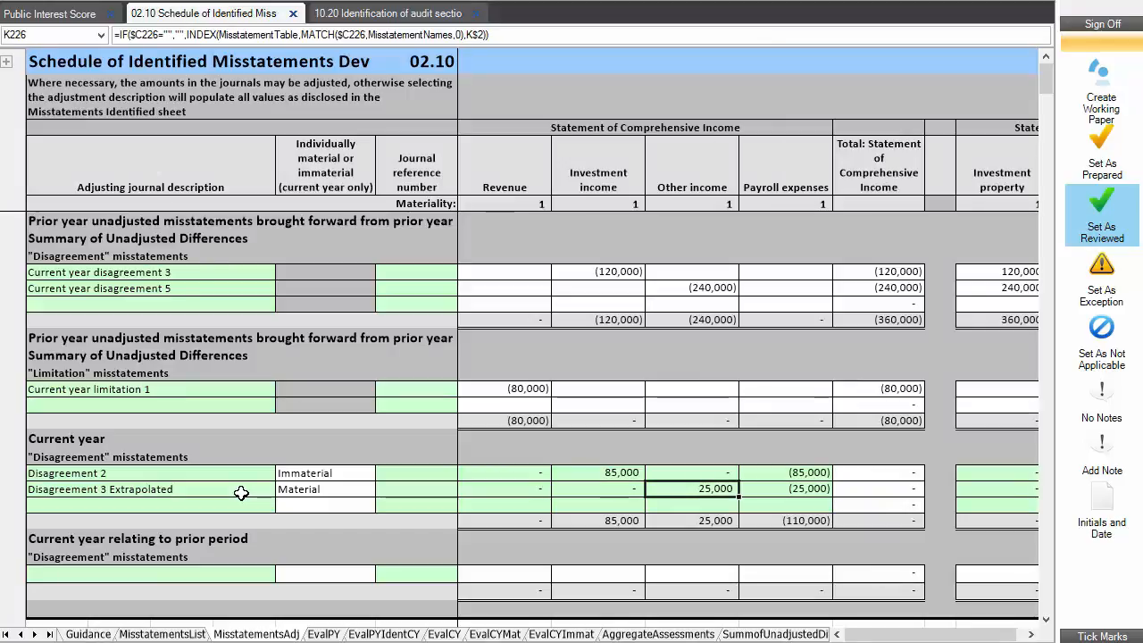
{"action": "type", "text": "30,"}
{"action": "type", "text": "000"}
{"action": "key", "text": "Right"}
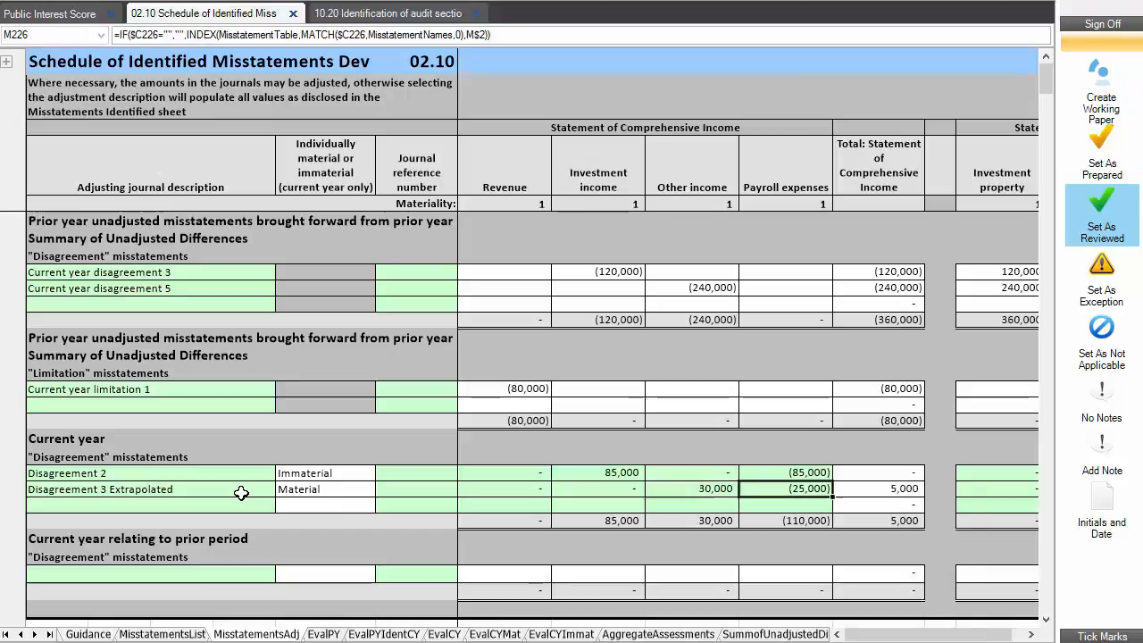
- Set the Payroll expenses amount of the Disagreement 3 Extrapolated journal to -20000
{"action": "type", "text": "-"}
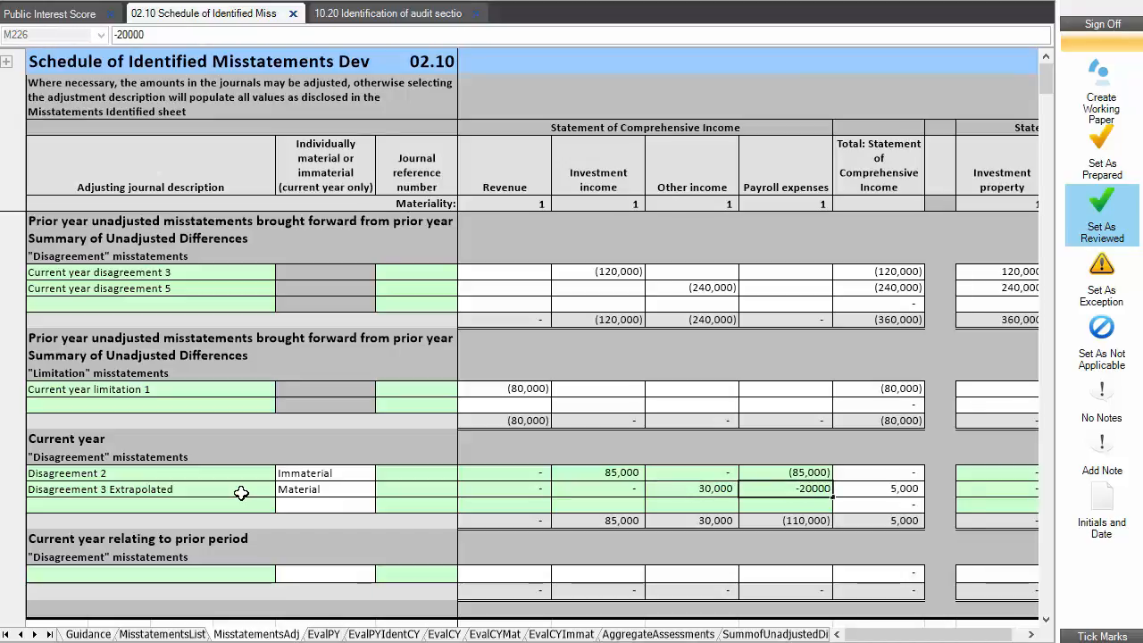
{"action": "key", "text": "BackSpace"}
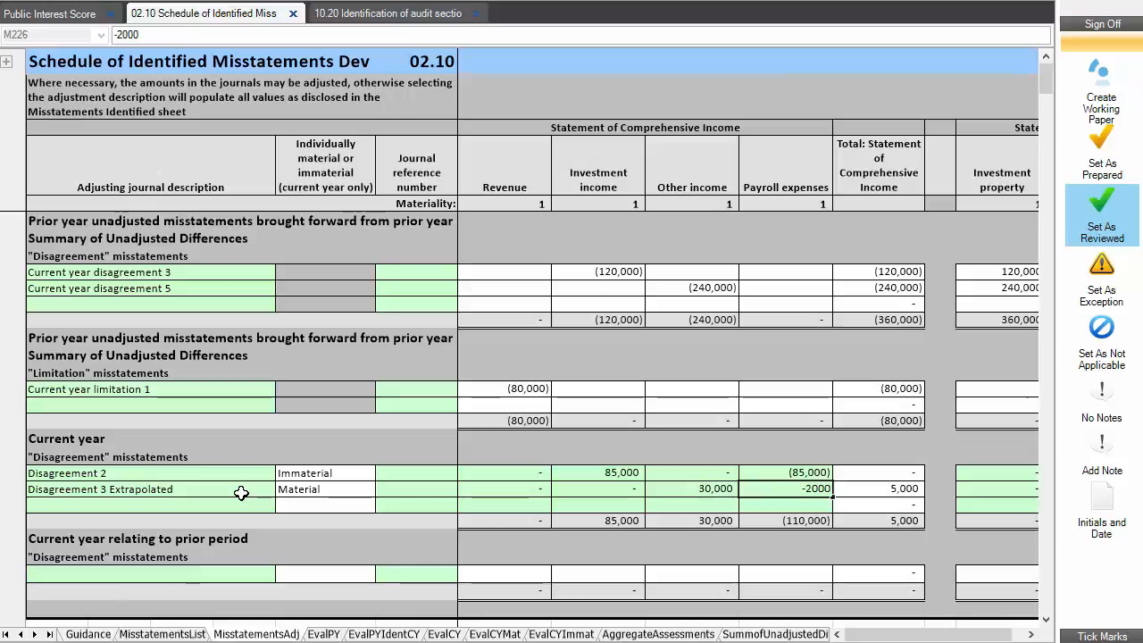
{"action": "type", "text": "0"}
{"action": "key", "text": "Return"}
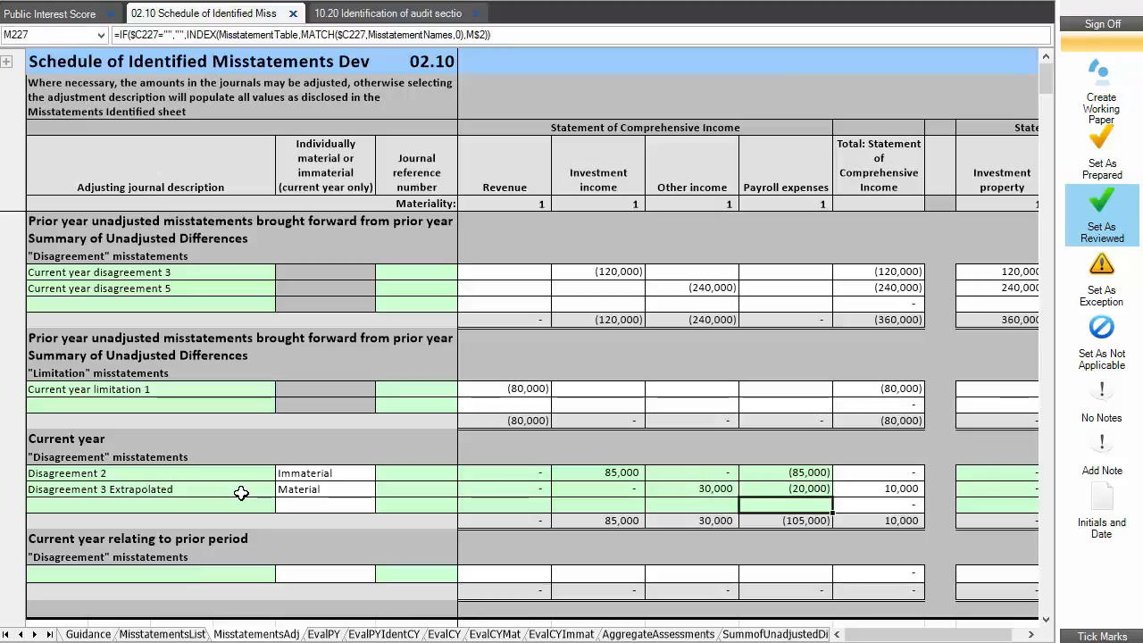
- Enter -10000 under Investment property for the Disagreement 3 Extrapolated journal
{"action": "key", "text": "Up"}
{"action": "key", "text": "Right"}
{"action": "key", "text": "Right"}
{"action": "key", "text": "Right"}
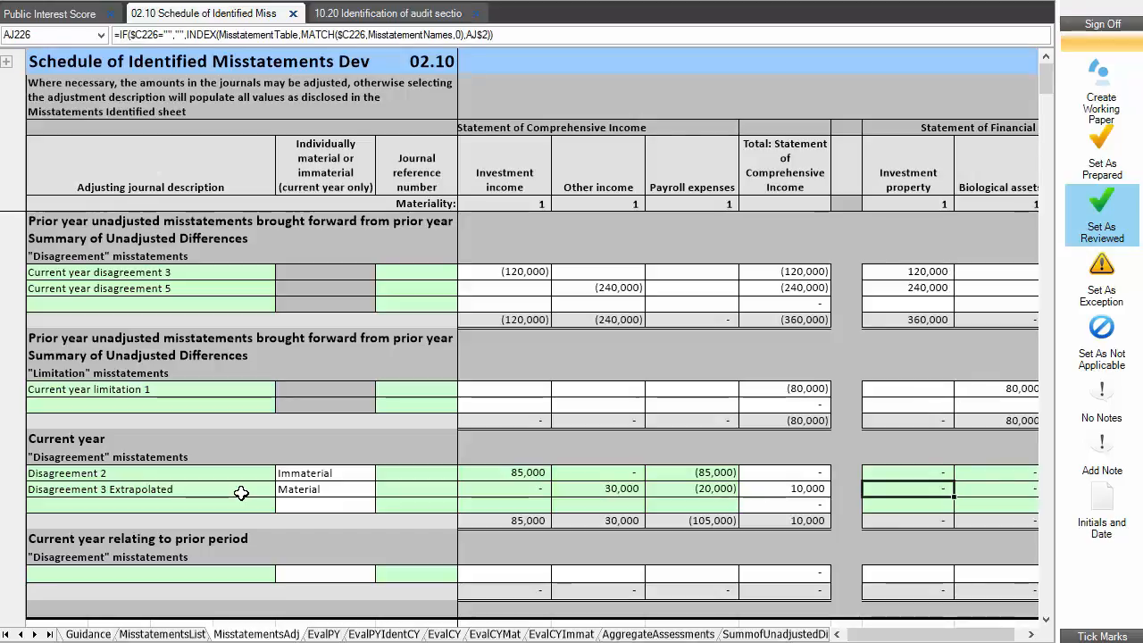
{"action": "type", "text": "-10000"}
{"action": "key", "text": "Return"}
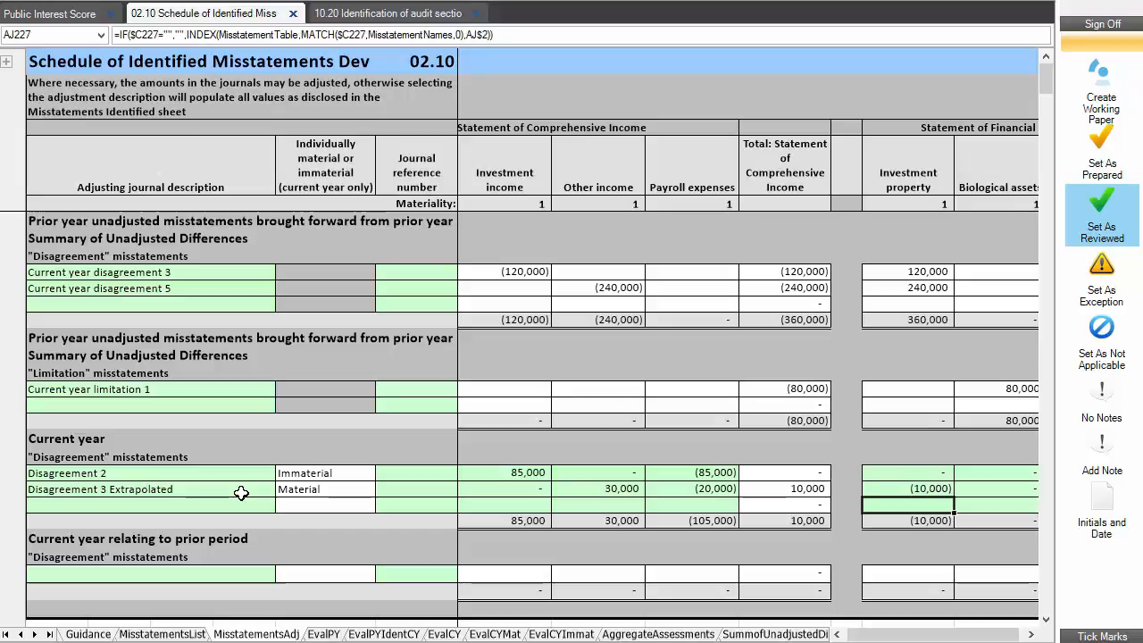
- Review the adjusted amounts along the Disagreement 3 Extrapolated row back to its journal description
{"action": "key", "text": "Up"}
{"action": "key", "text": "Left"}
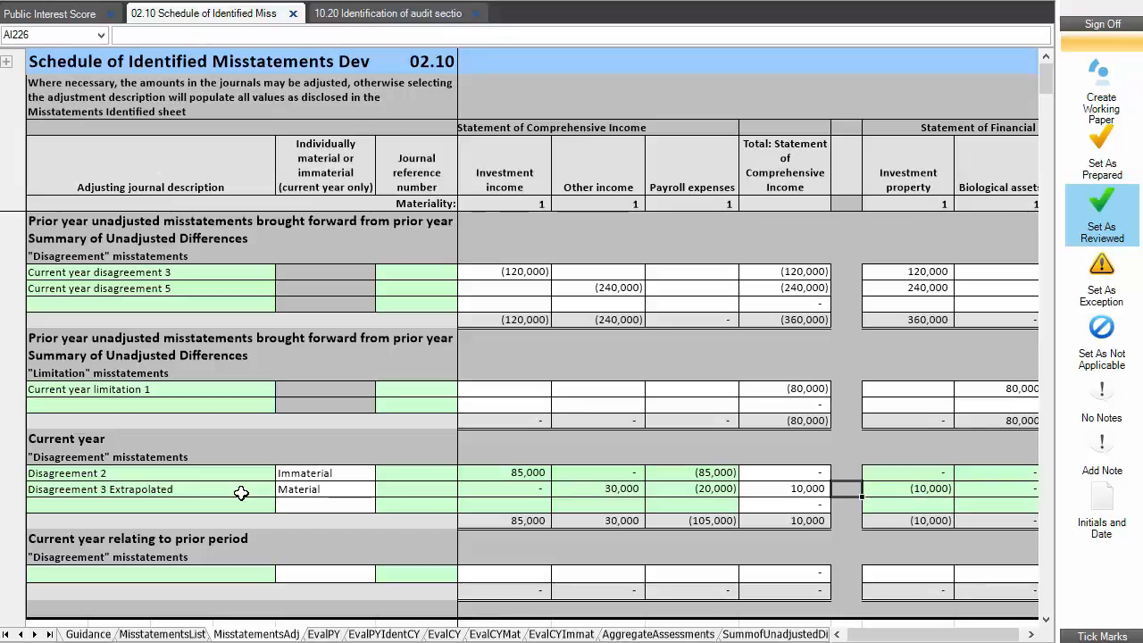
{"action": "key", "text": "Left"}
{"action": "key", "text": "Left"}
{"action": "key", "text": "Left"}
{"action": "key", "text": "Left"}
{"action": "key", "text": "Left"}
{"action": "key", "text": "Left"}
{"action": "key", "text": "Left"}
{"action": "key", "text": "Left"}
{"action": "key", "text": "Left"}
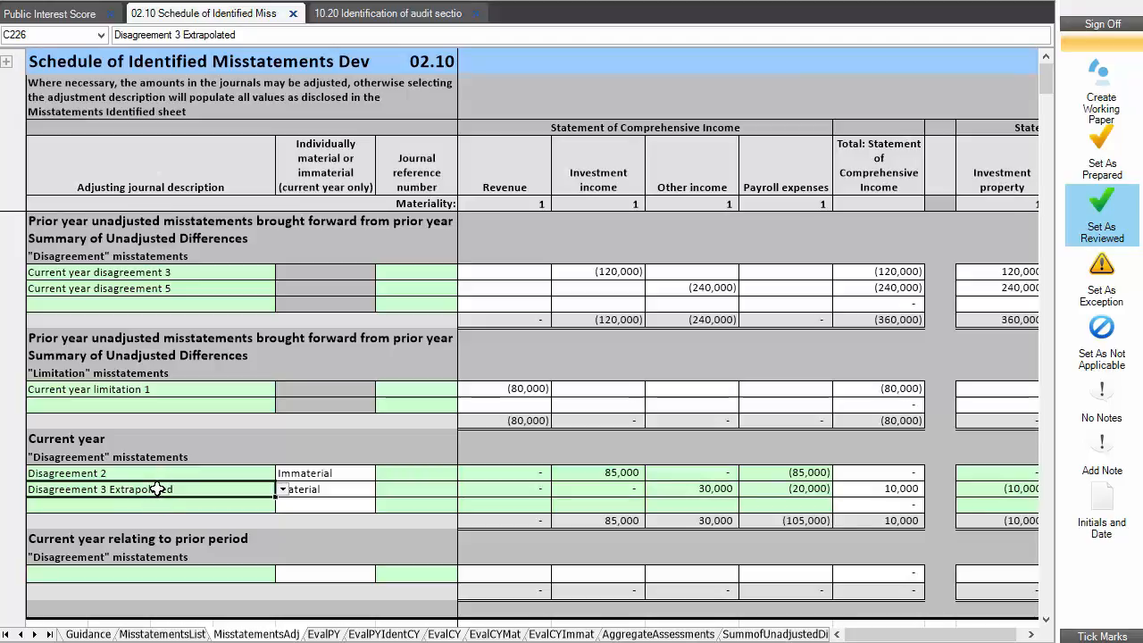
- Check which adjusting journal descriptions are offered for the current year disagreement misstatements relating to the prior period
{"action": "left_click", "coordinate": [149, 573]}
{"action": "left_click", "coordinate": [285, 574]}
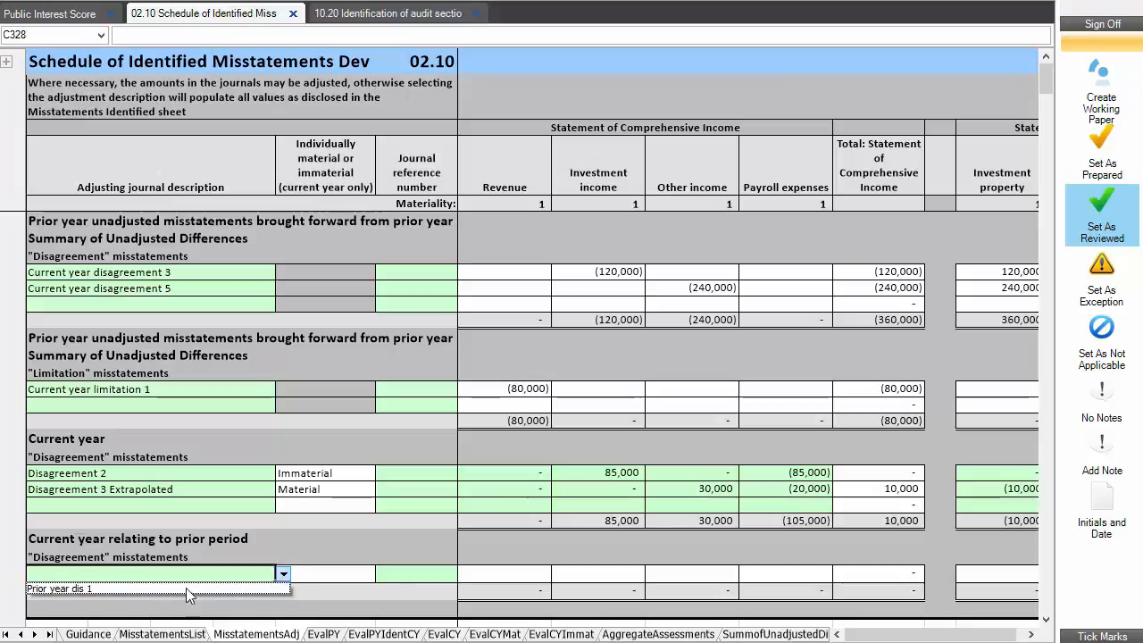
{"action": "left_click", "coordinate": [283, 575]}
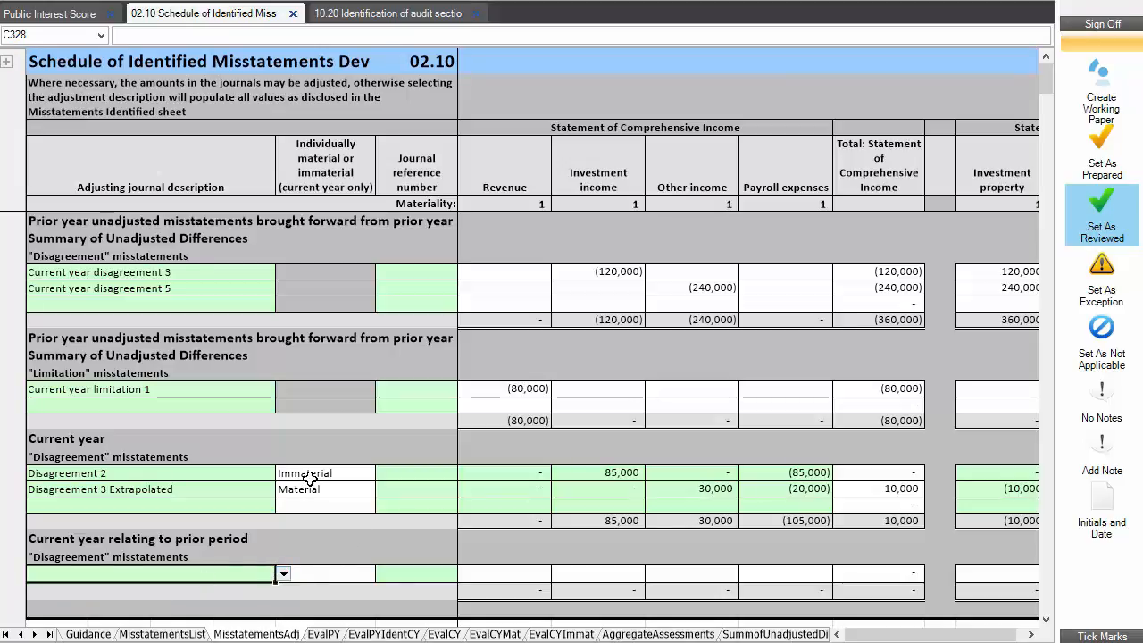
{"action": "scroll", "coordinate": [297, 394], "scroll_direction": "down", "scroll_amount": 3}
{"action": "scroll", "coordinate": [298, 394], "scroll_direction": "up", "scroll_amount": 2}
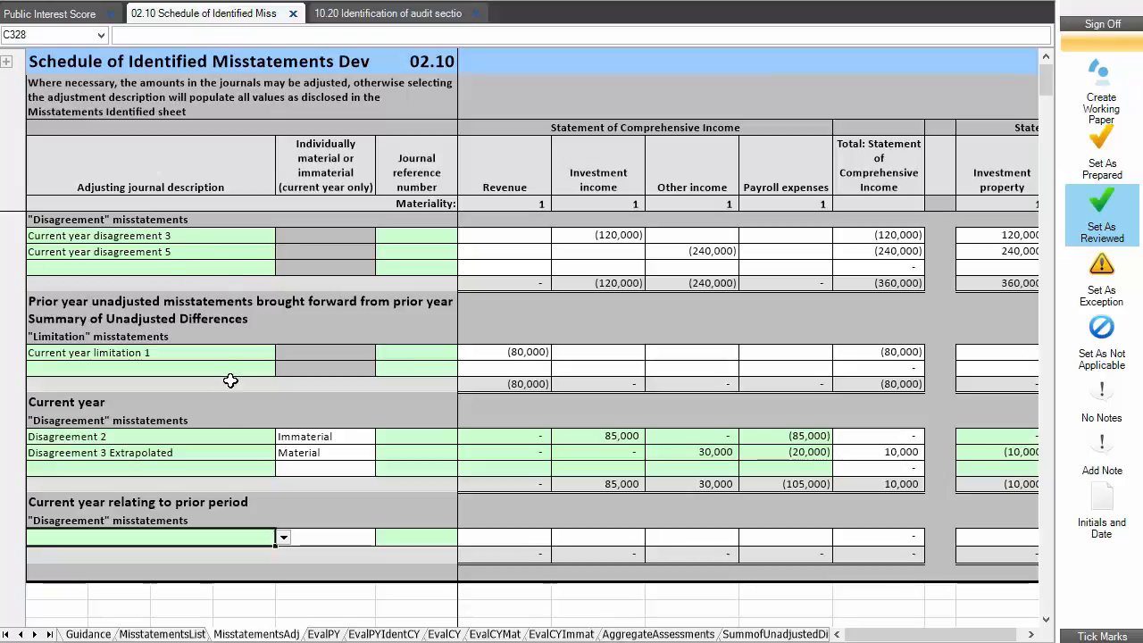
{"action": "scroll", "coordinate": [254, 536], "scroll_direction": "up", "scroll_amount": 1}
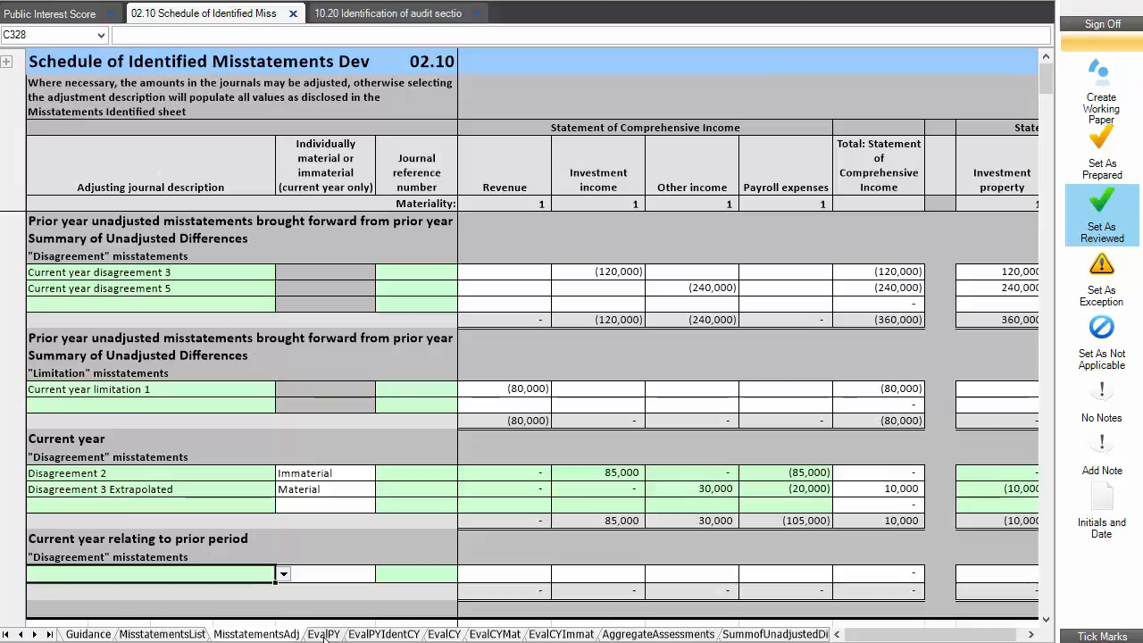
- Review the remaining disagreement and limitation misstatements in comparatives on the EvalPY sheet across all income and financial position items
{"action": "left_click", "coordinate": [323, 634]}
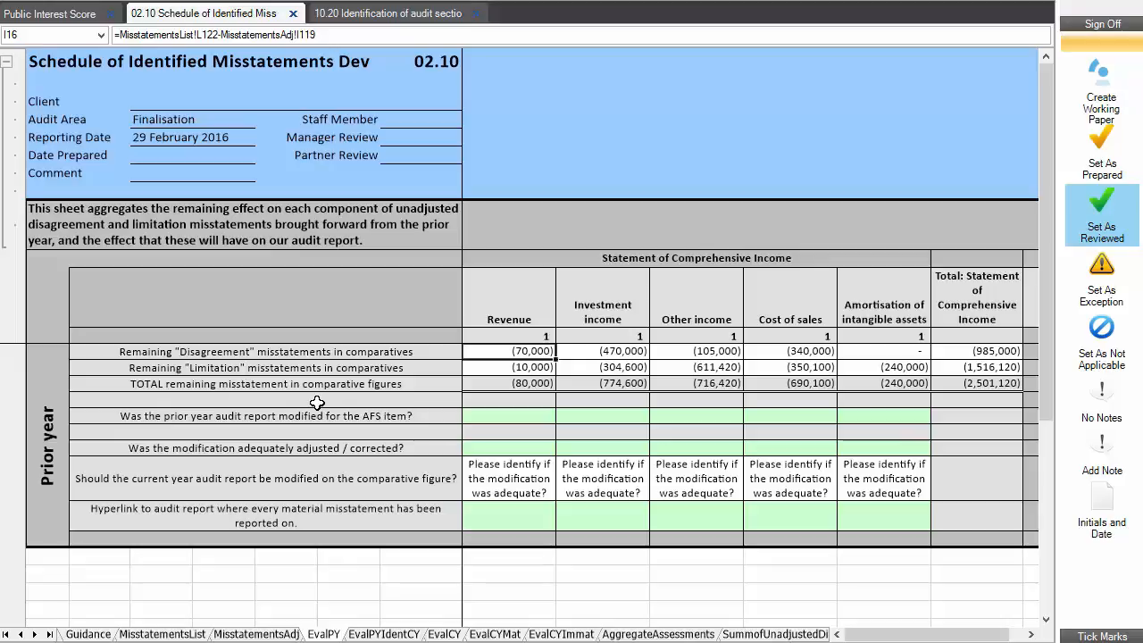
{"action": "key", "text": "Left"}
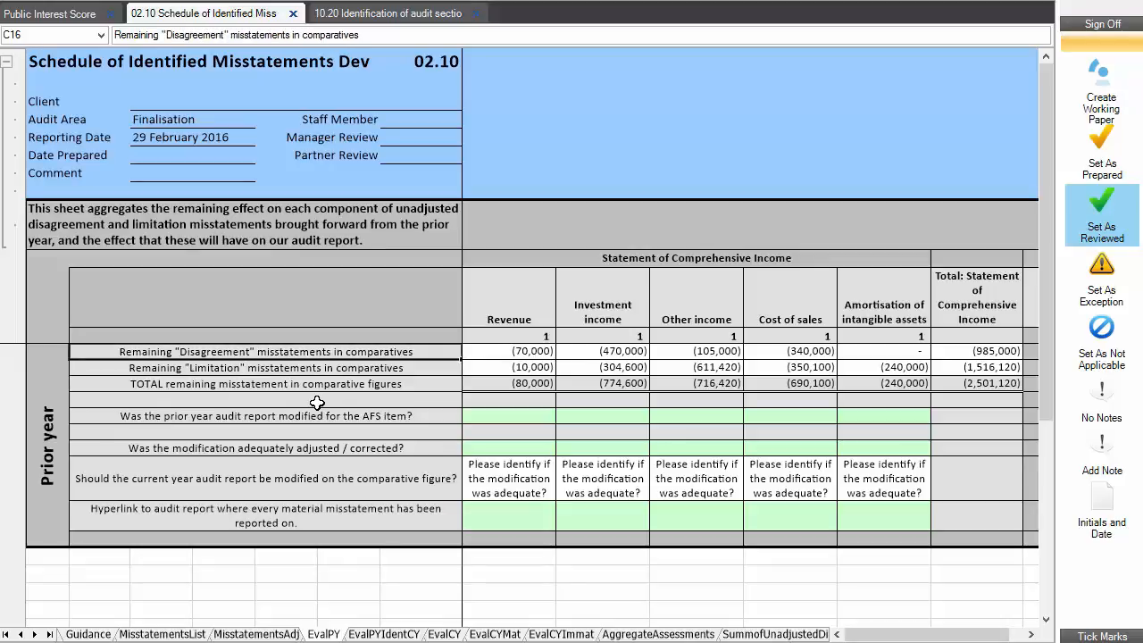
{"action": "key", "text": "Down"}
{"action": "key", "text": "Right"}
{"action": "key", "text": "Right"}
{"action": "key", "text": "Right"}
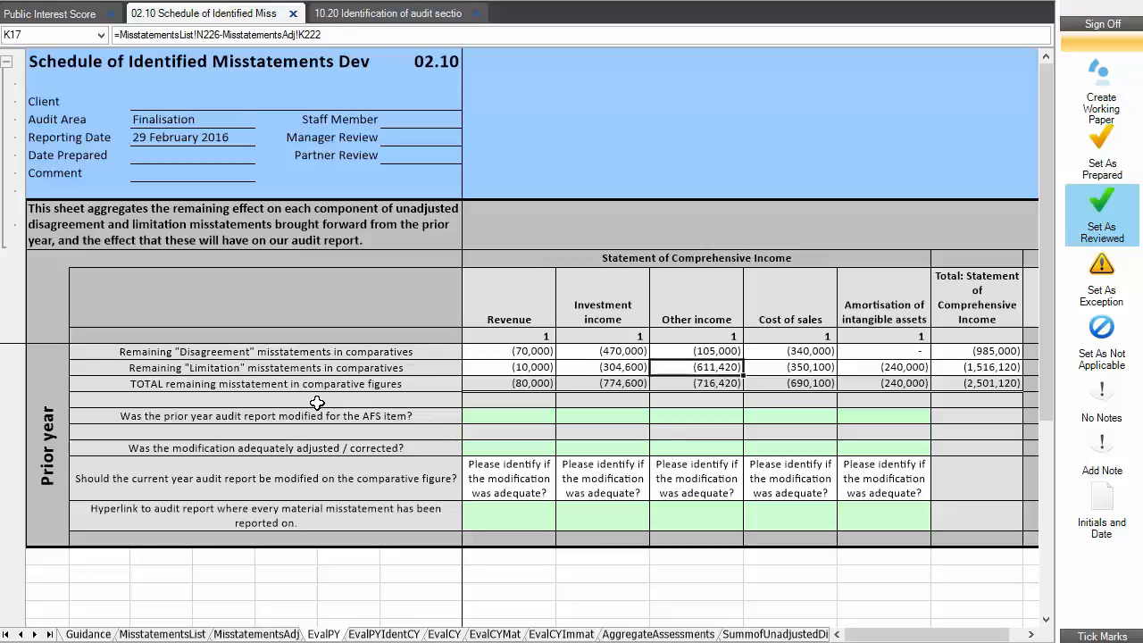
{"action": "key", "text": "Right"}
{"action": "key", "text": "Right"}
{"action": "key", "text": "Right"}
{"action": "key", "text": "Right"}
{"action": "key", "text": "Right"}
{"action": "key", "text": "Right"}
{"action": "key", "text": "Right"}
{"action": "key", "text": "Right"}
{"action": "key", "text": "Right"}
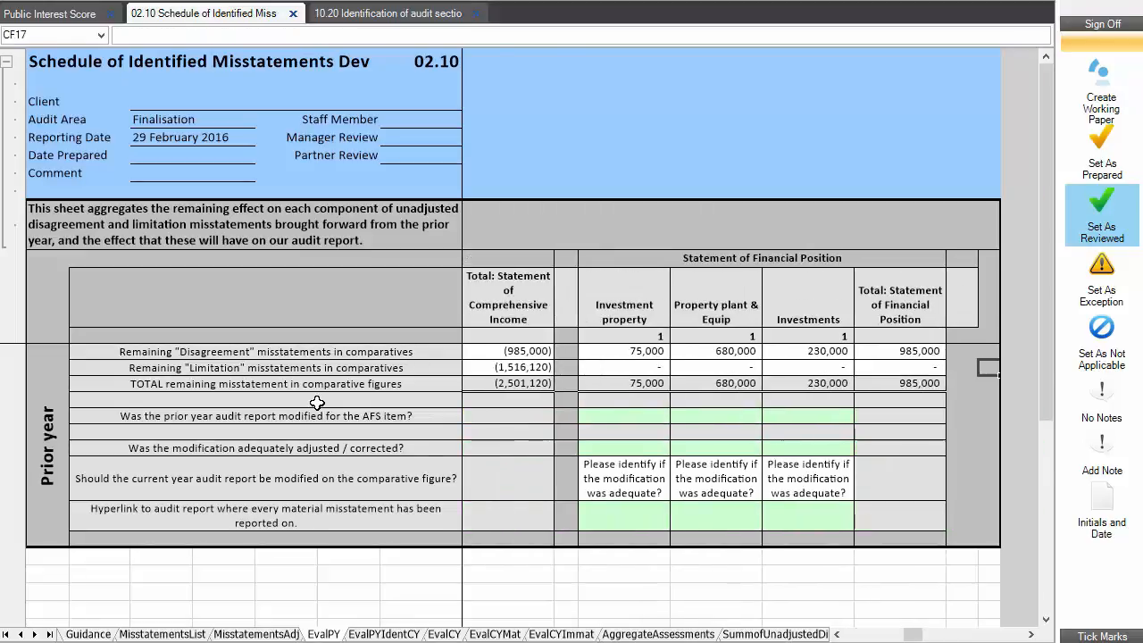
{"action": "key", "text": "Home"}
{"action": "key", "text": "Right"}
{"action": "key", "text": "Up"}
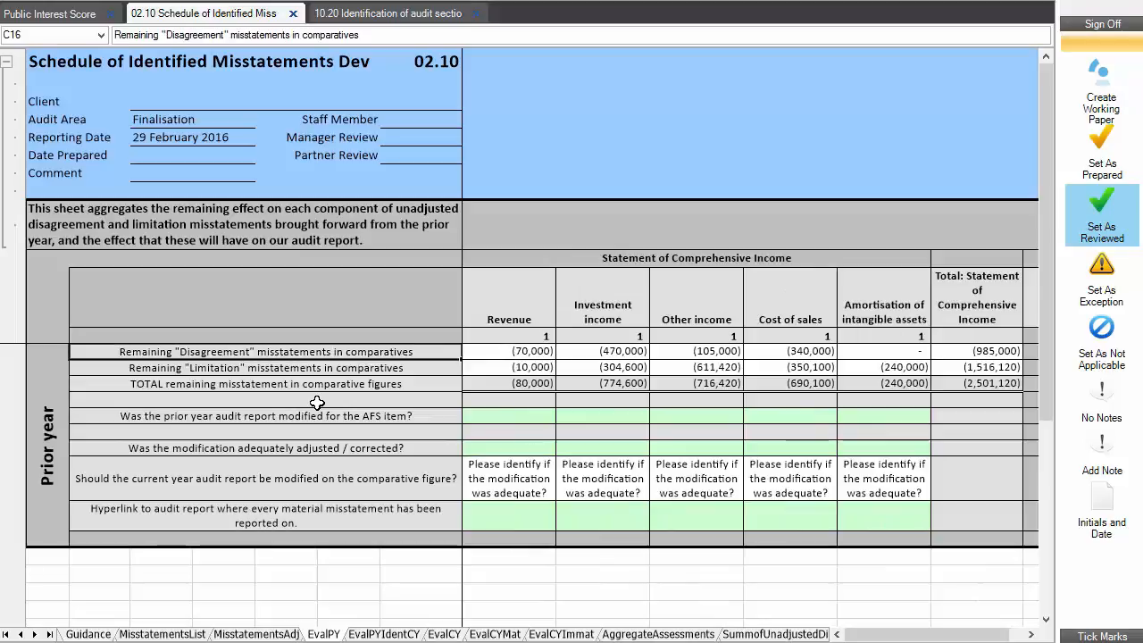
- Collapse the sheet's header section and answer Yes for Revenue on whether the prior year audit report was modified for the AFS item
{"action": "left_click", "coordinate": [7, 61]}
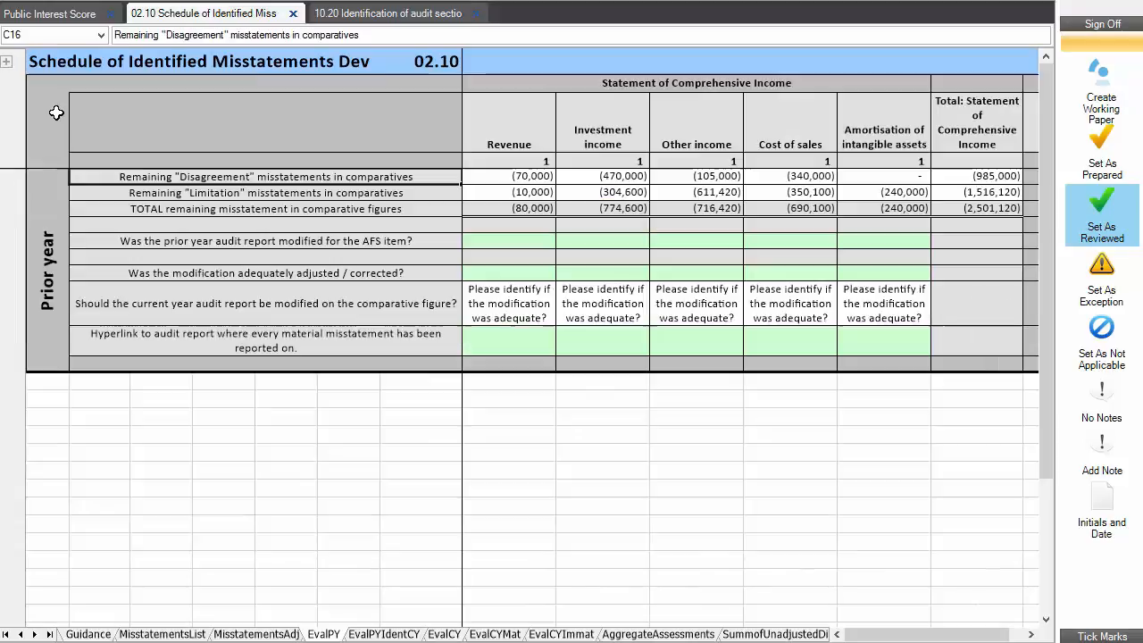
{"action": "left_click", "coordinate": [485, 239]}
{"action": "left_click", "coordinate": [261, 242]}
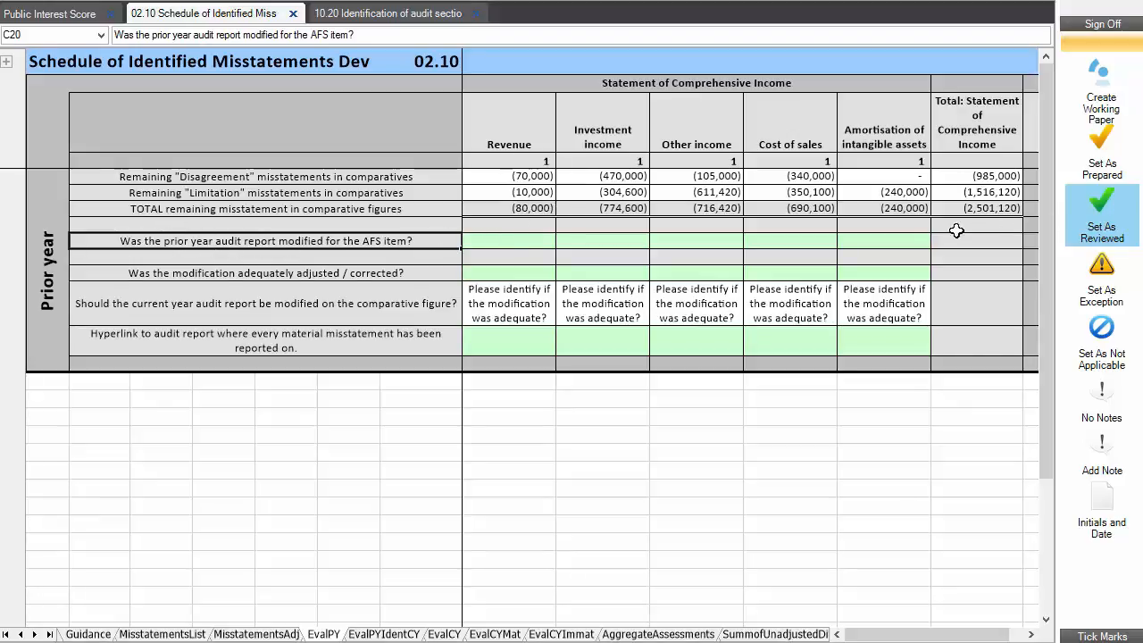
{"action": "left_click", "coordinate": [501, 239]}
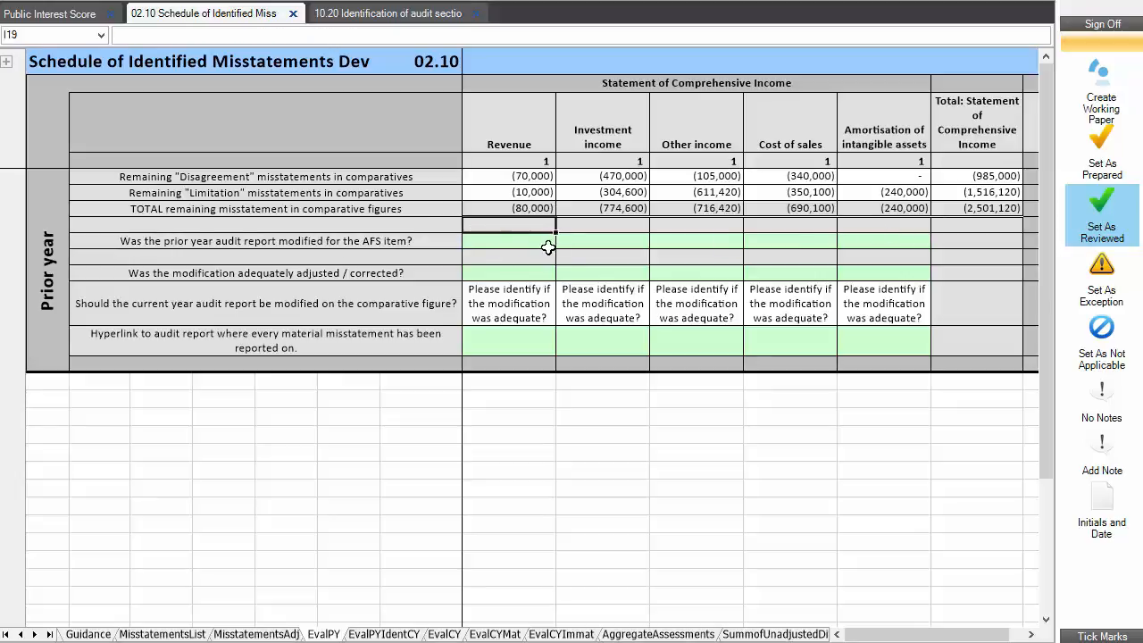
{"action": "left_click", "coordinate": [562, 241]}
{"action": "left_click", "coordinate": [507, 268]}
{"action": "left_click", "coordinate": [625, 239]}
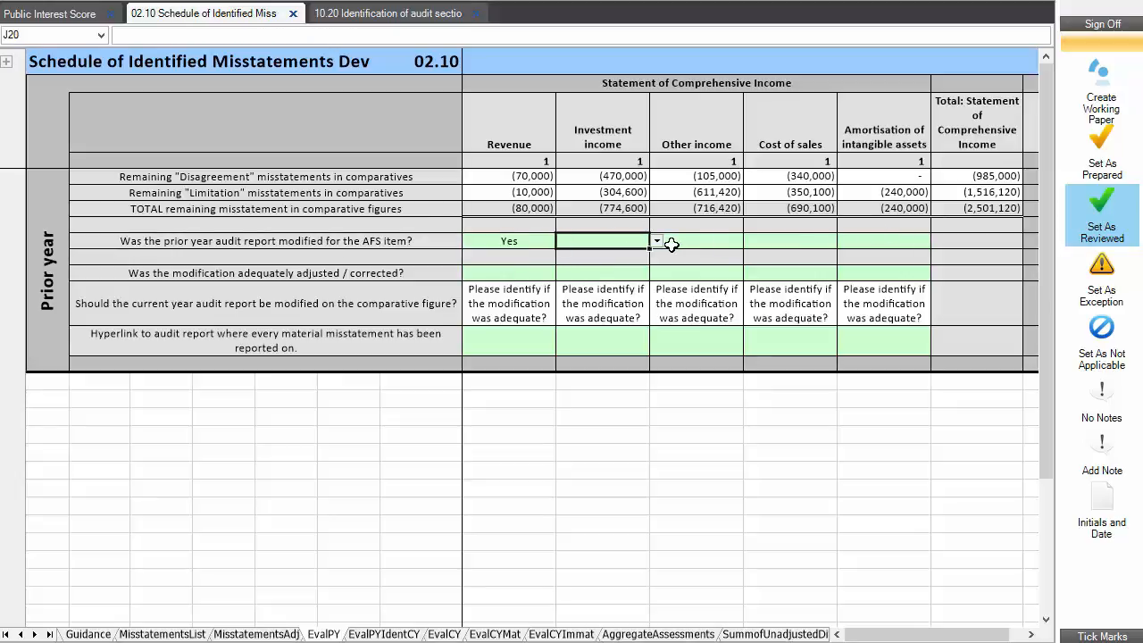
- Answer No for Investment income on whether the prior year audit report was modified for the AFS item
{"action": "left_click", "coordinate": [661, 241]}
{"action": "left_click", "coordinate": [647, 242]}
{"action": "left_click", "coordinate": [652, 242]}
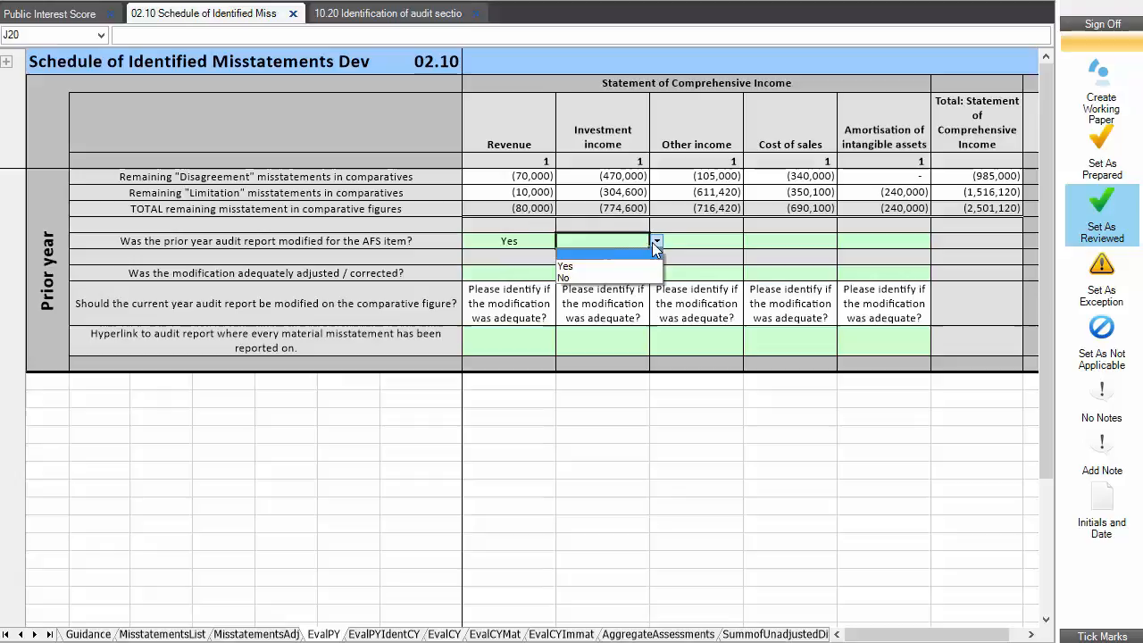
{"action": "left_click", "coordinate": [611, 277]}
- Answer Yes for Revenue on whether the modification was adequately adjusted or corrected, and check the resulting audit report guidance
{"action": "left_click", "coordinate": [340, 279]}
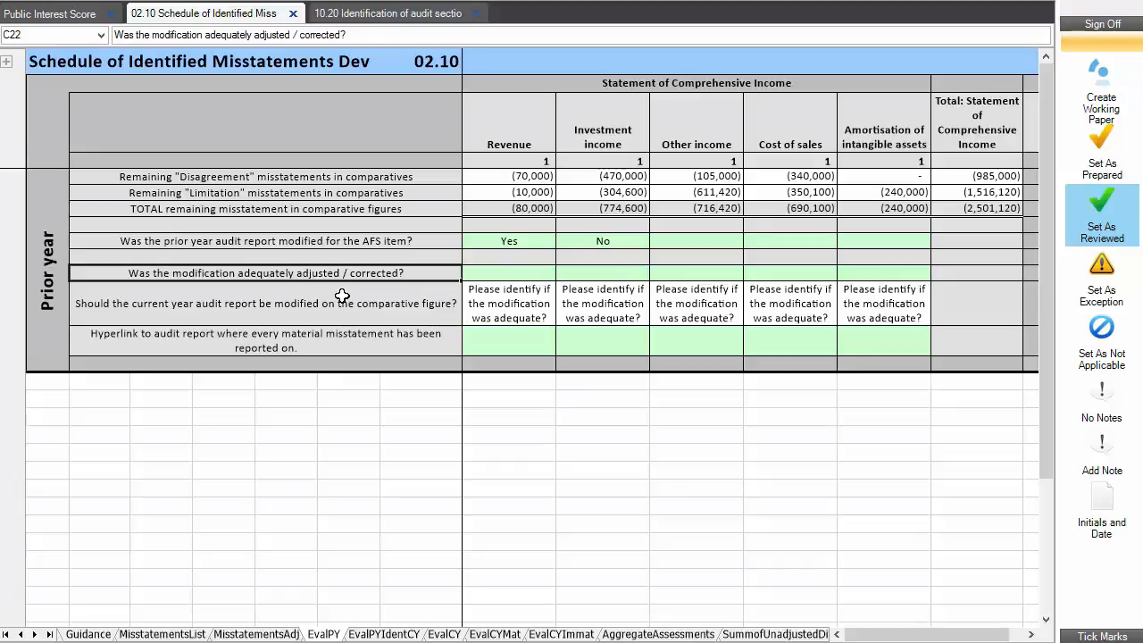
{"action": "left_click", "coordinate": [491, 273]}
{"action": "left_click", "coordinate": [560, 275]}
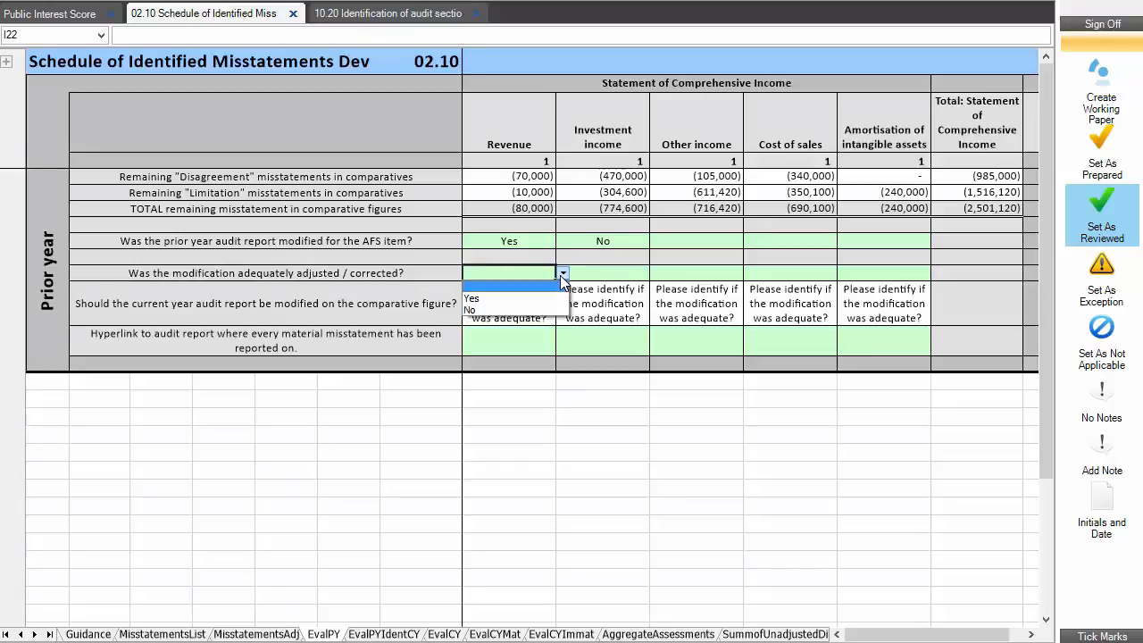
{"action": "left_click", "coordinate": [538, 299]}
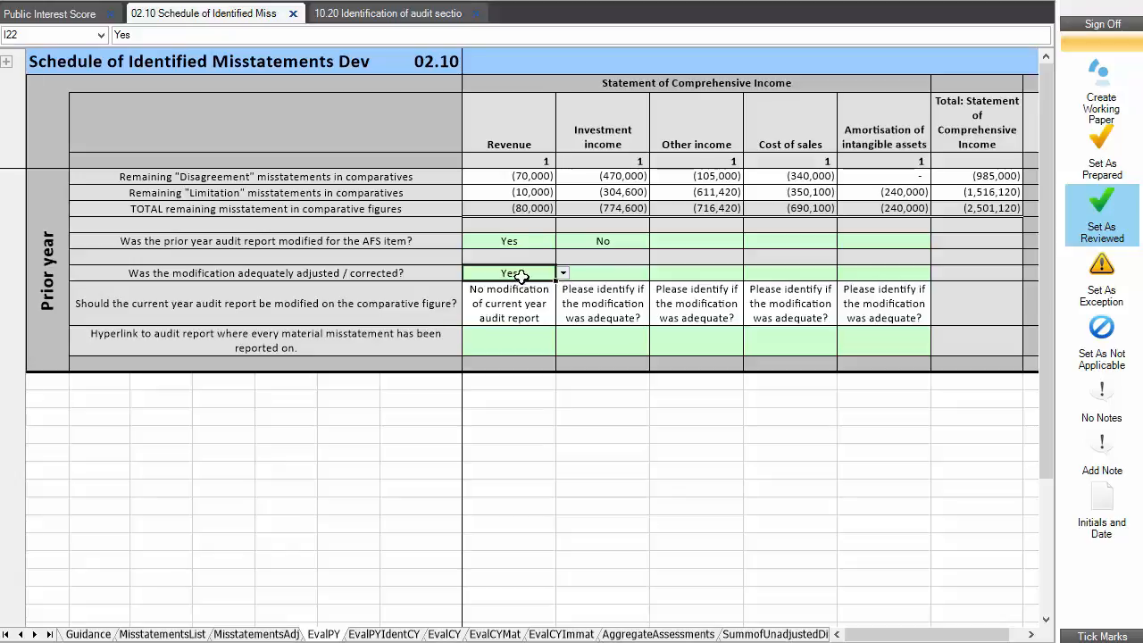
{"action": "left_click", "coordinate": [517, 303]}
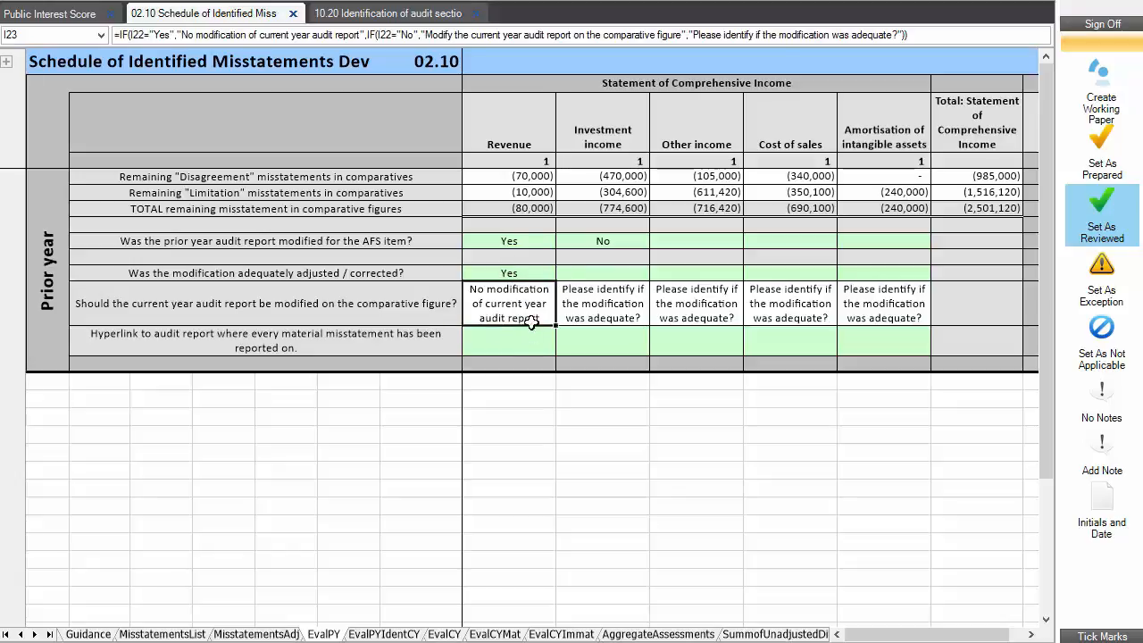
- Answer Yes for Investment income on whether the modification was adequately adjusted or corrected
{"action": "left_click", "coordinate": [603, 272]}
{"action": "left_click", "coordinate": [656, 273]}
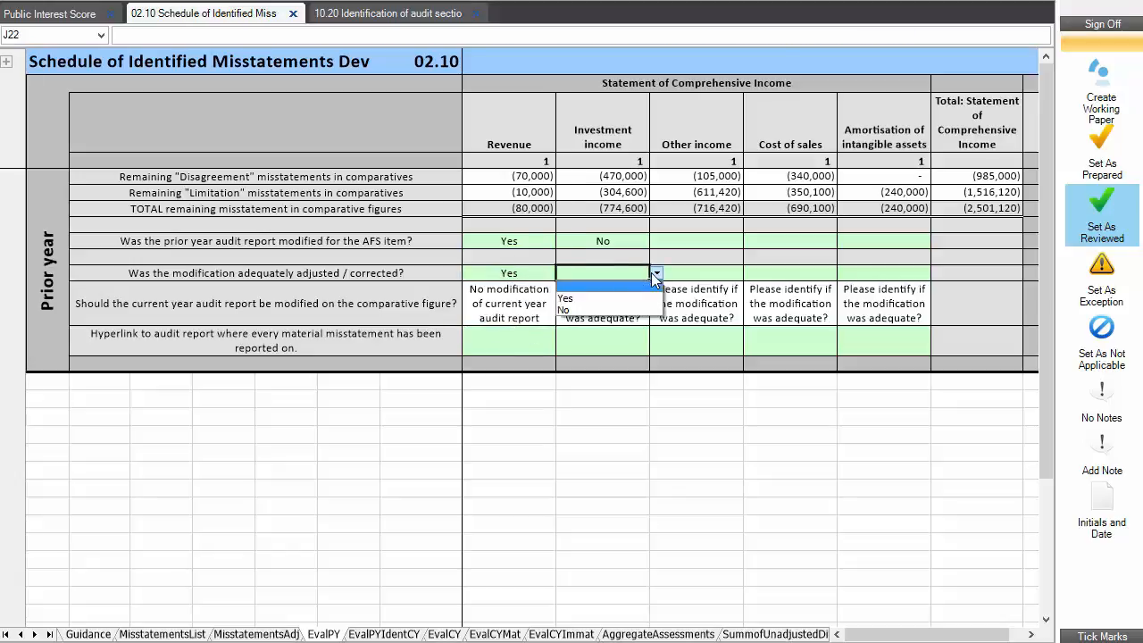
{"action": "left_click", "coordinate": [598, 305]}
- For Other income, answer Yes to the prior year audit report modification and No to the modification being adequately adjusted
{"action": "left_click", "coordinate": [701, 241]}
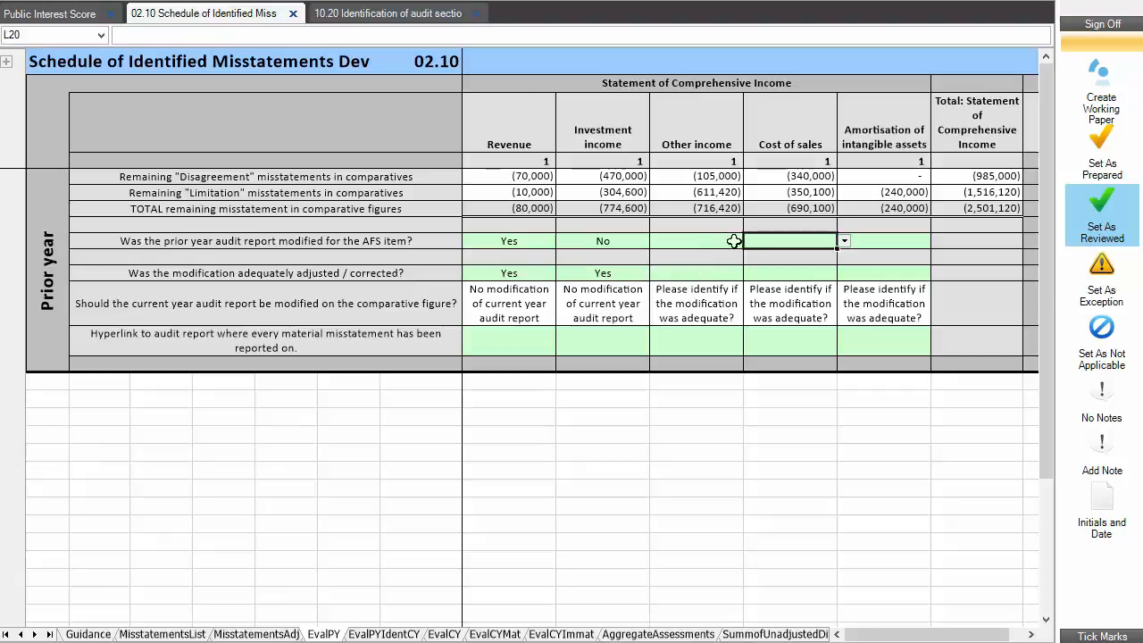
{"action": "left_click", "coordinate": [751, 241]}
{"action": "left_click", "coordinate": [691, 265]}
{"action": "left_click", "coordinate": [701, 273]}
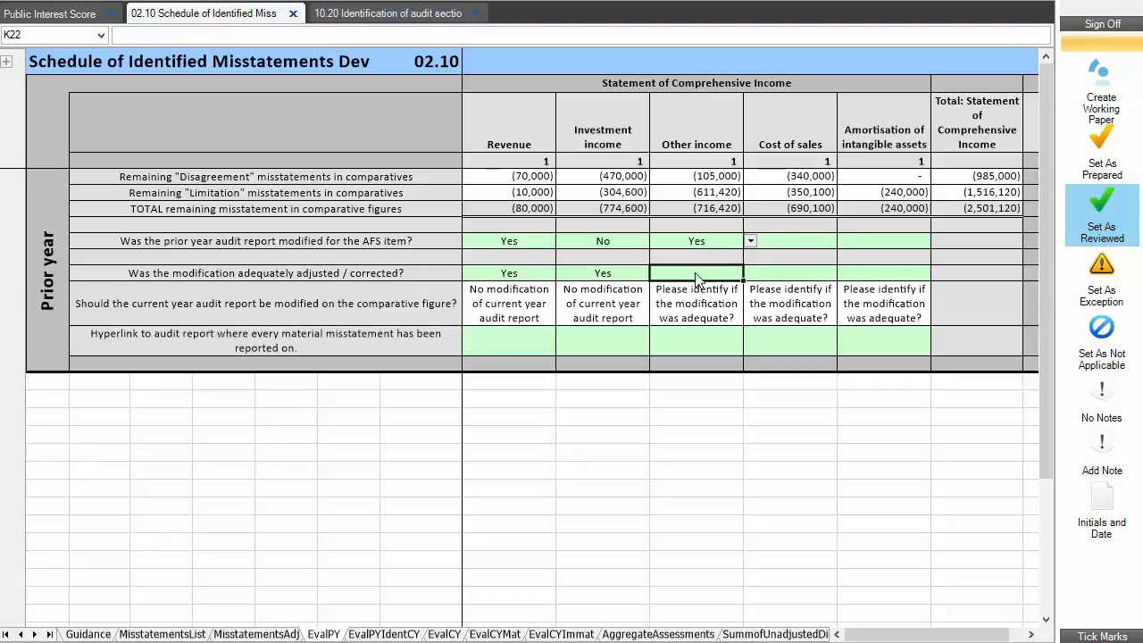
{"action": "left_click", "coordinate": [751, 273]}
{"action": "left_click", "coordinate": [705, 309]}
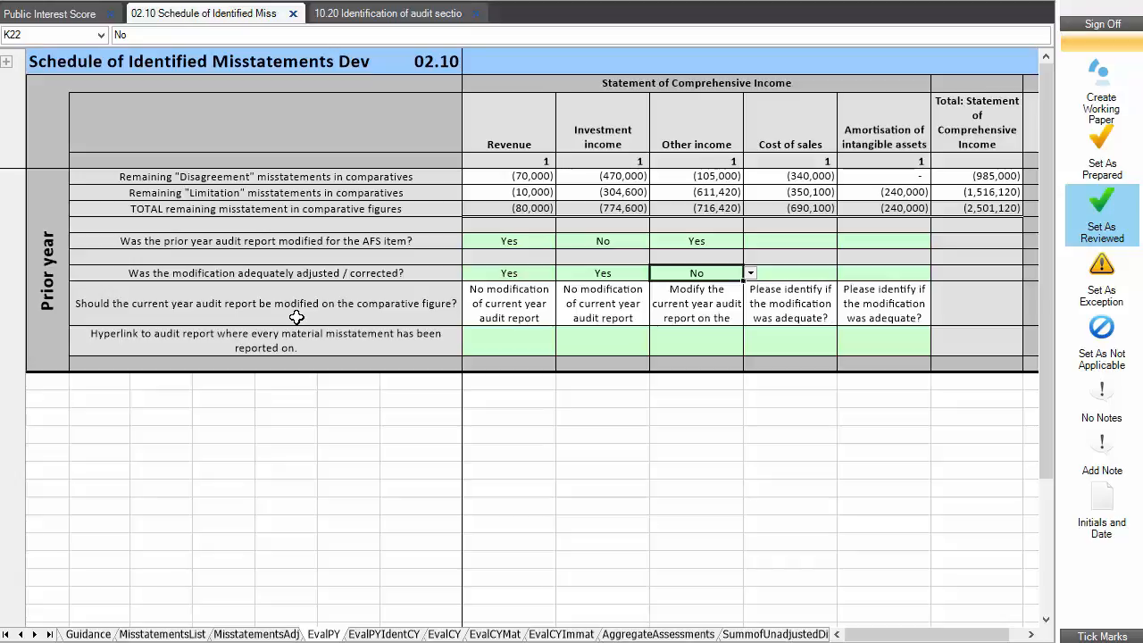
- Examine the Other income audit report guidance, hyperlink row, materiality and total remaining misstatement against the evaluation questions on EvalPY
{"action": "left_click", "coordinate": [250, 278]}
{"action": "left_click", "coordinate": [214, 302]}
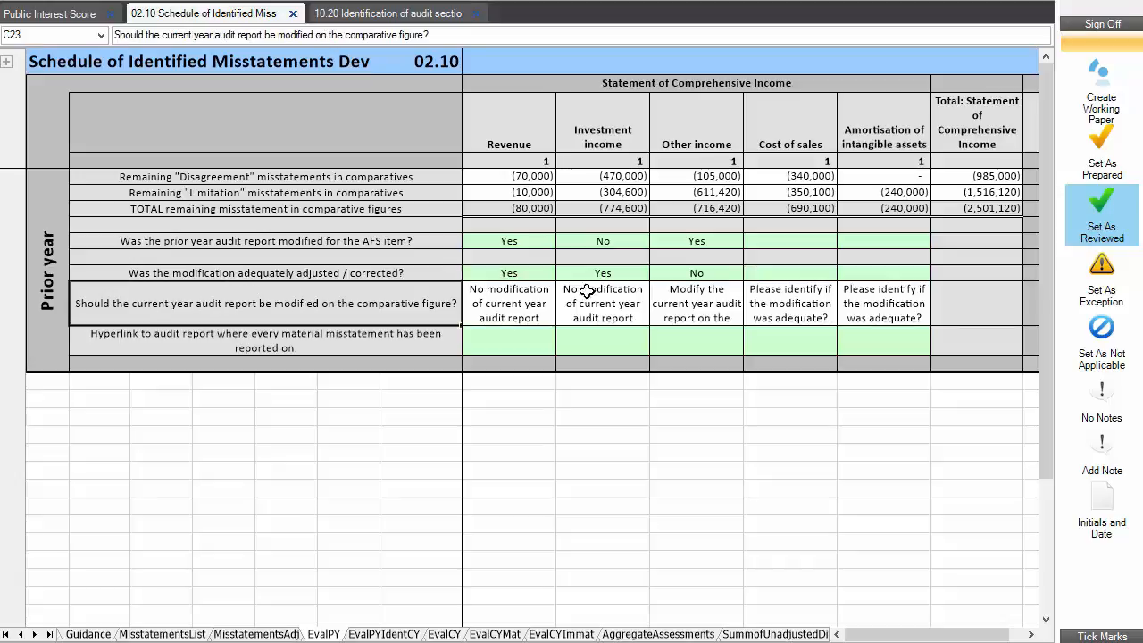
{"action": "left_click", "coordinate": [712, 314]}
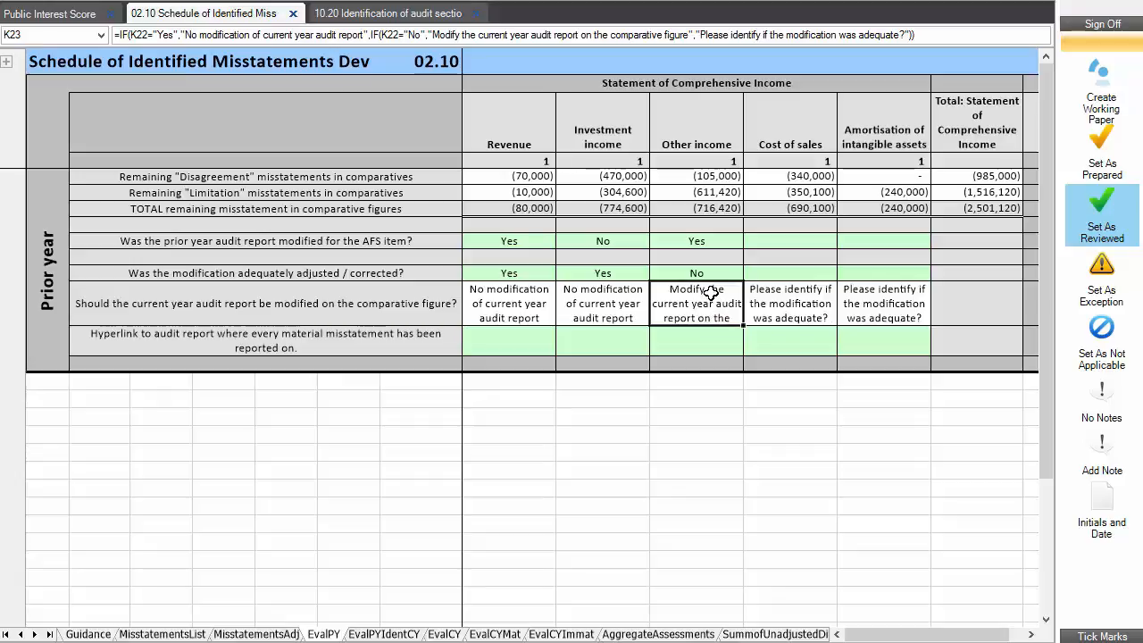
{"action": "left_click", "coordinate": [225, 340]}
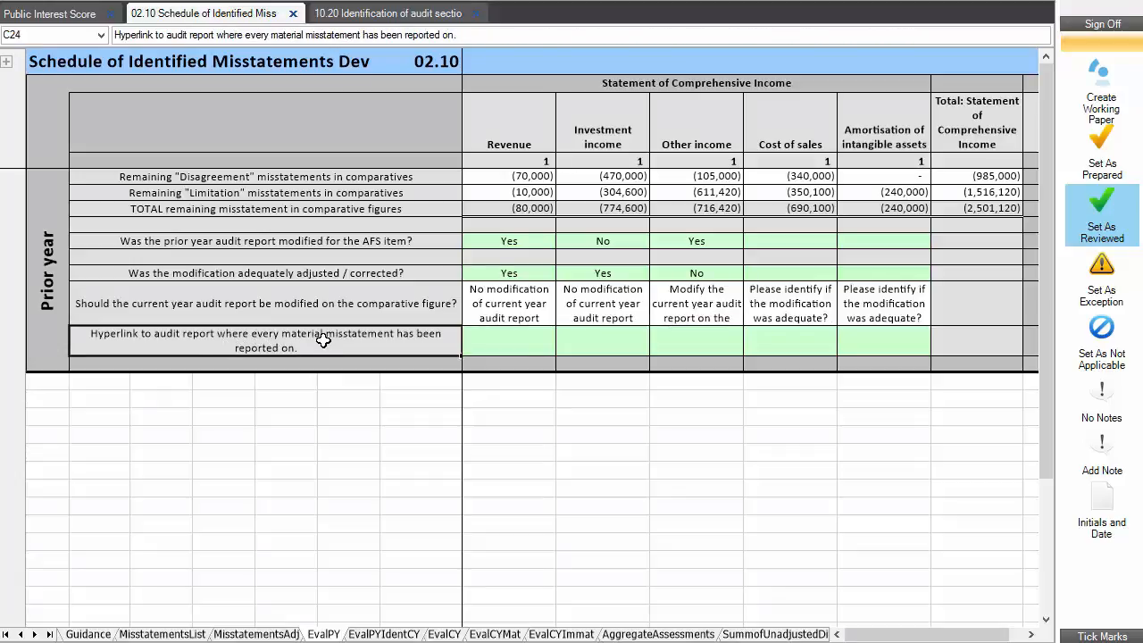
{"action": "left_click", "coordinate": [675, 339]}
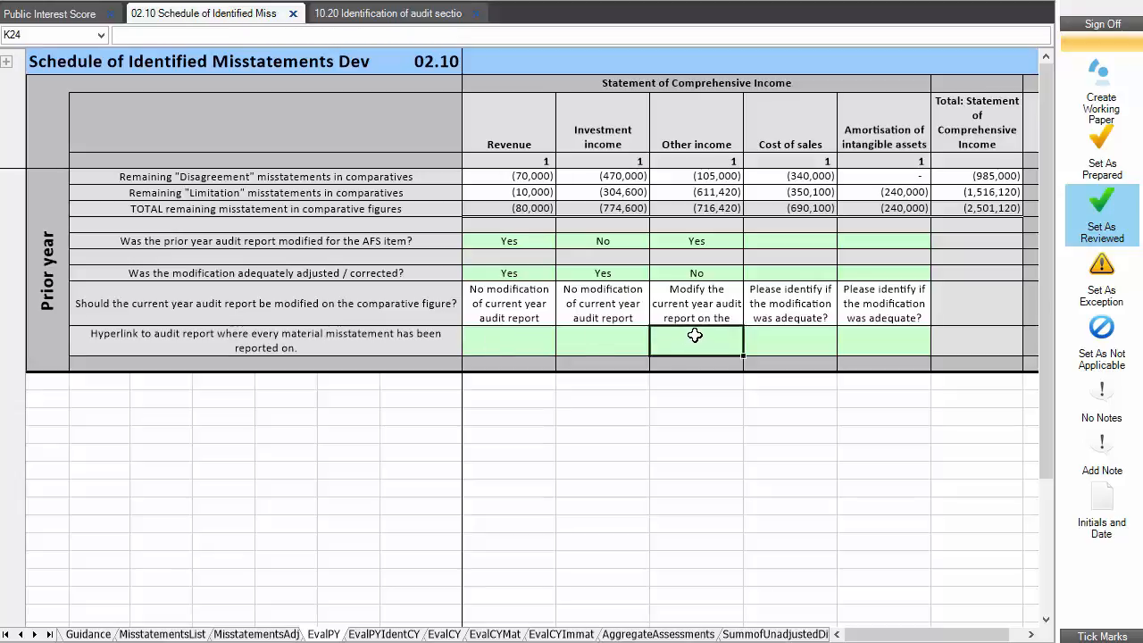
{"action": "left_click", "coordinate": [705, 256]}
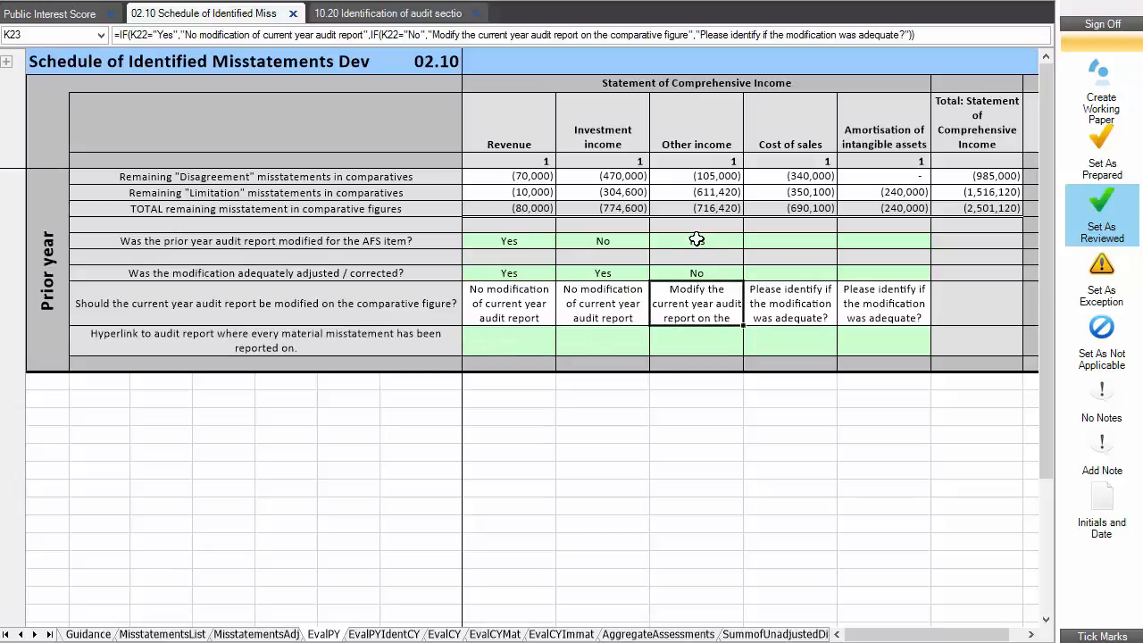
{"action": "left_click", "coordinate": [695, 241]}
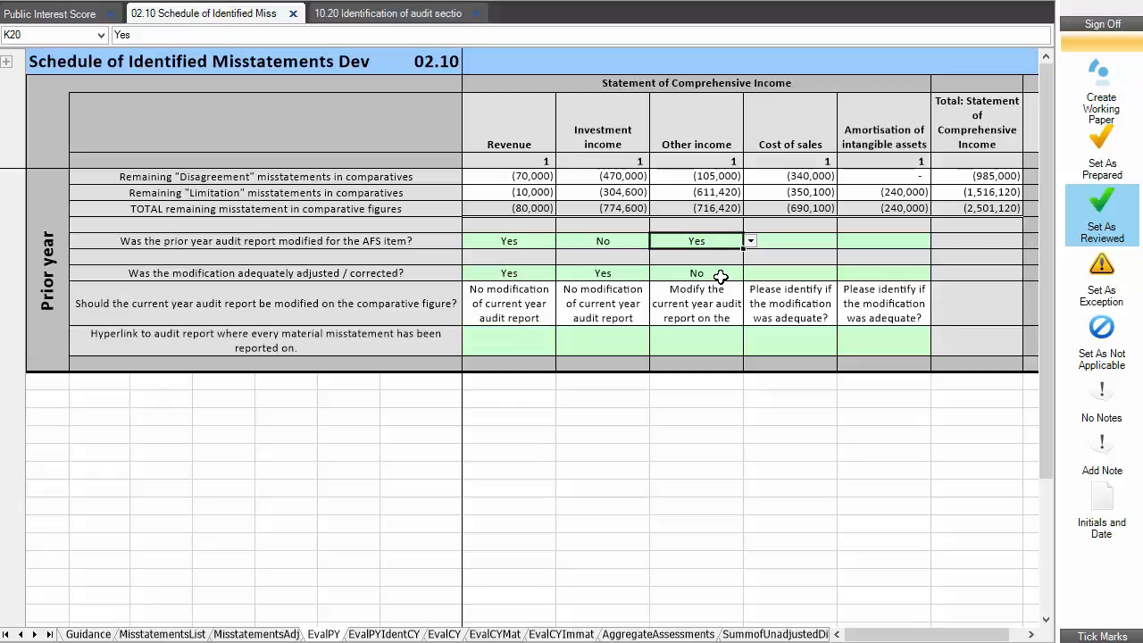
{"action": "left_click", "coordinate": [695, 160]}
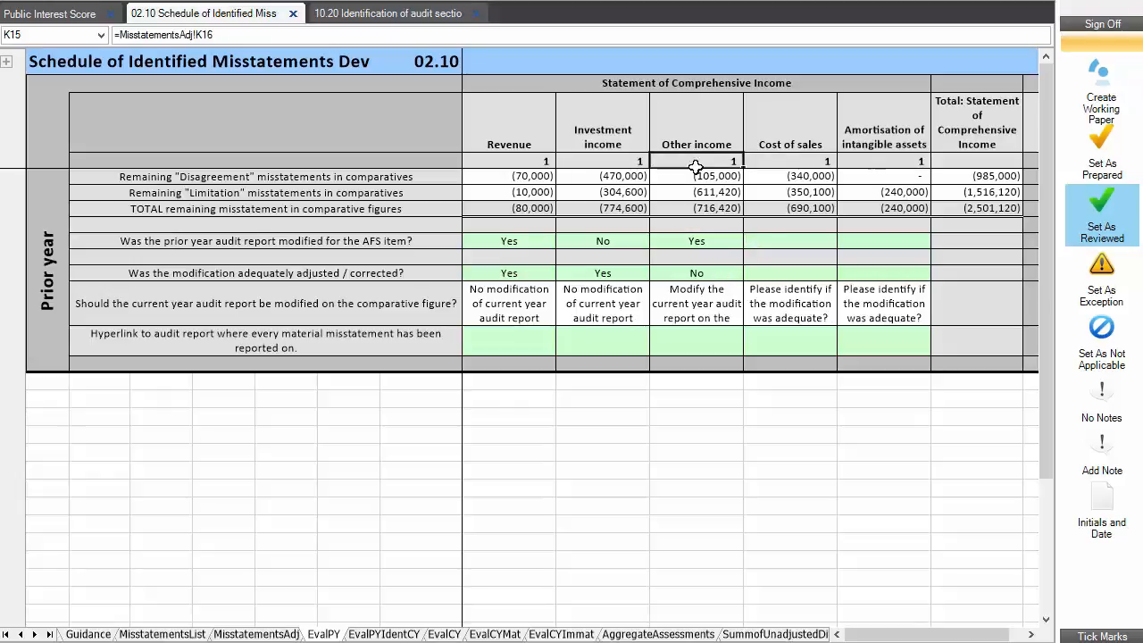
{"action": "left_click", "coordinate": [693, 211]}
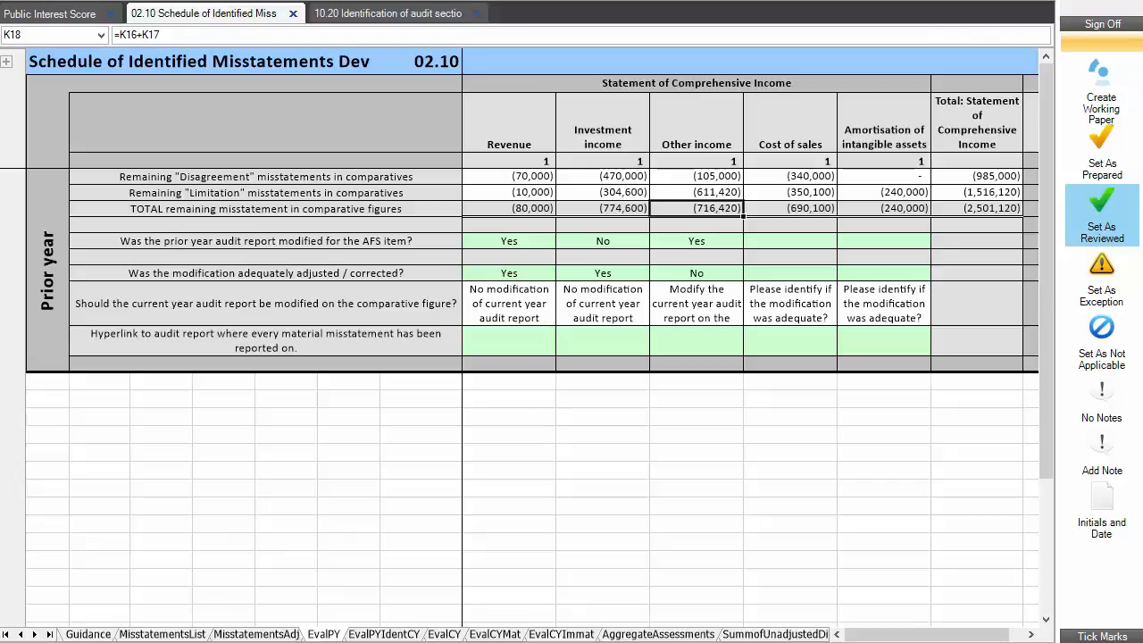
- On EvalPYIdentCY, set Revenue's total remaining misstatement material answer to No and compare the audit report guidance for Revenue and Payroll expenses
{"action": "left_click", "coordinate": [382, 633]}
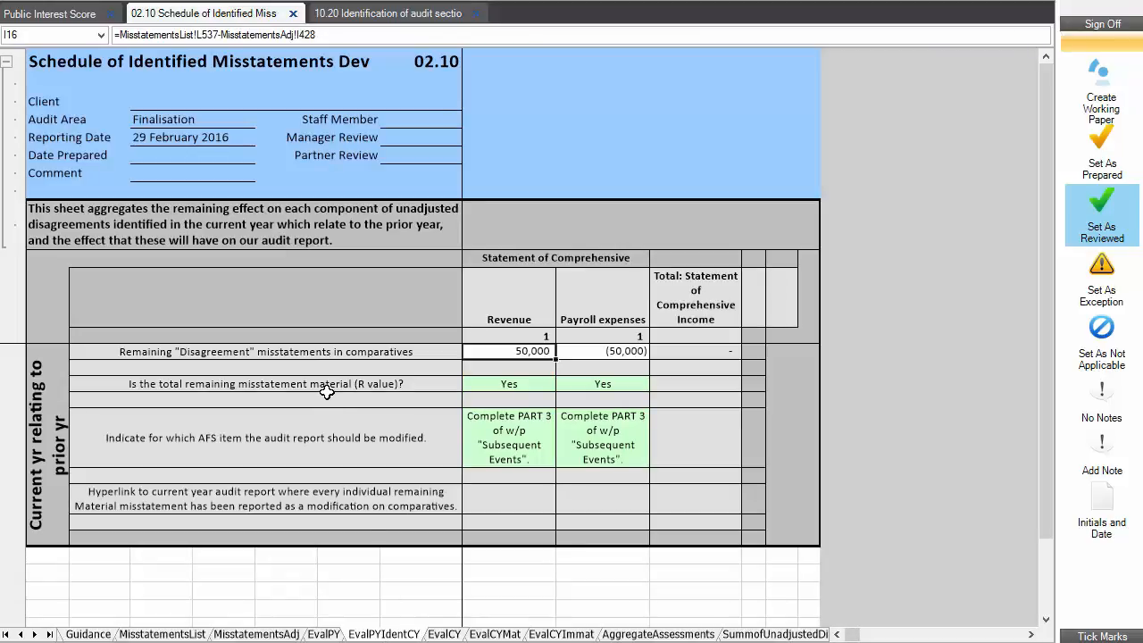
{"action": "left_click", "coordinate": [497, 385]}
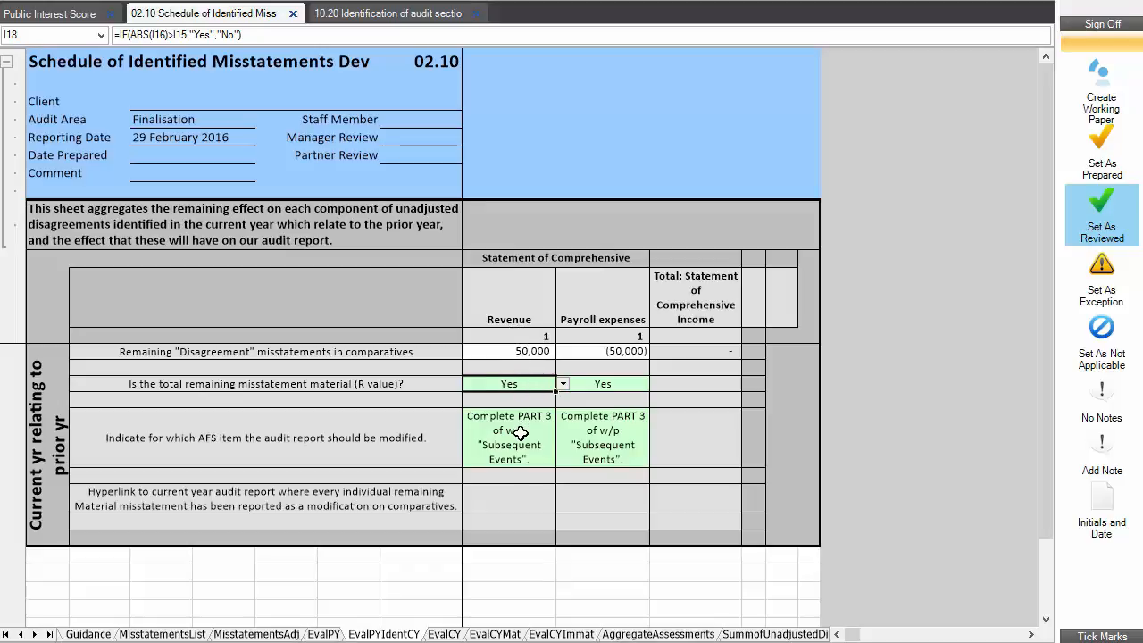
{"action": "left_click", "coordinate": [563, 382]}
{"action": "left_click", "coordinate": [527, 418]}
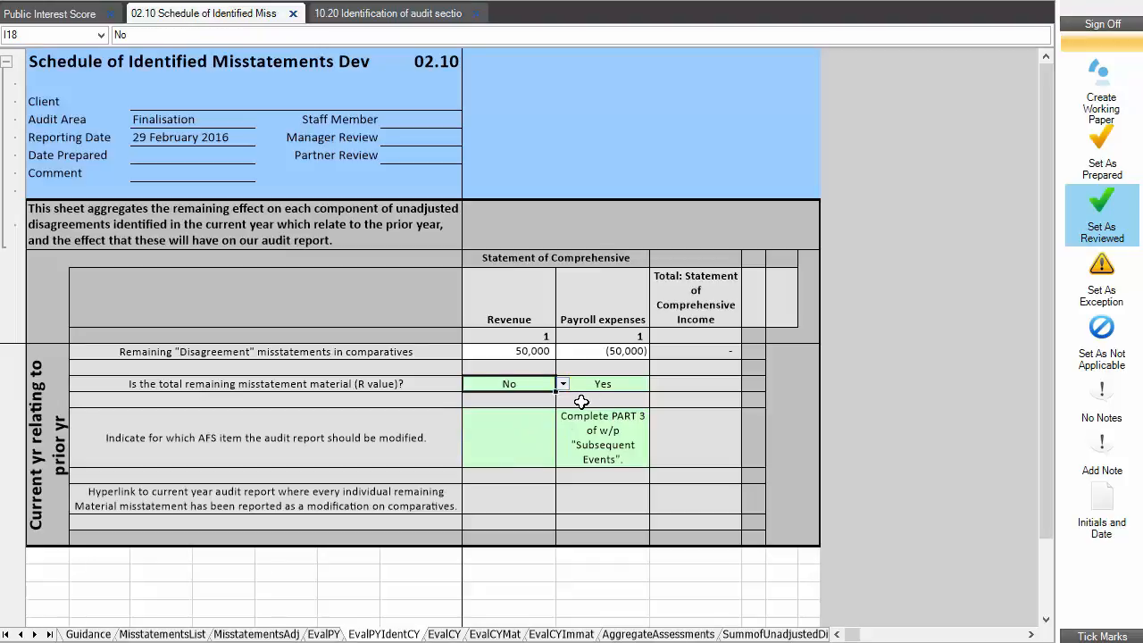
{"action": "left_click", "coordinate": [524, 454]}
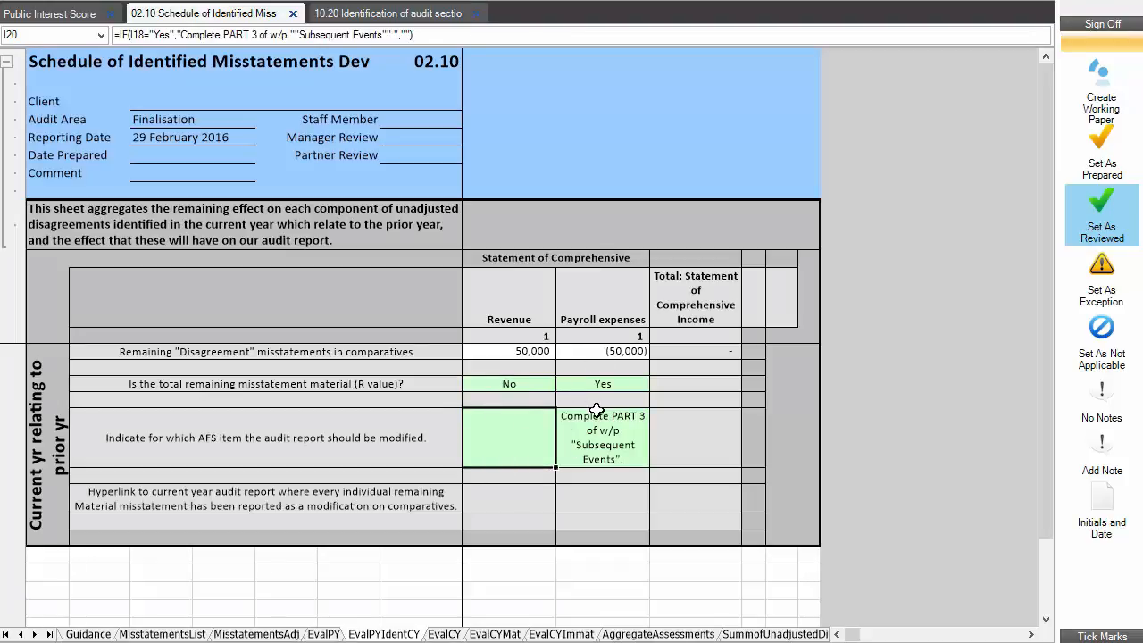
{"action": "left_click", "coordinate": [602, 446]}
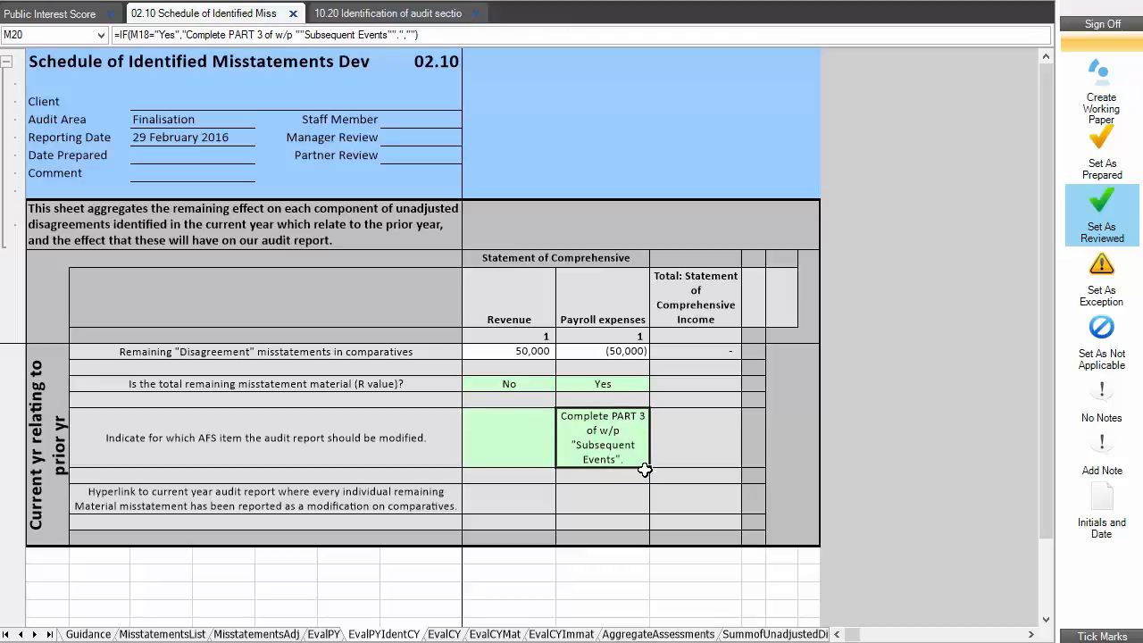
- Examine the current year audit report hyperlink row and the audit report modification guidance for Payroll expenses on EvalPYIdentCY
{"action": "left_click", "coordinate": [608, 505]}
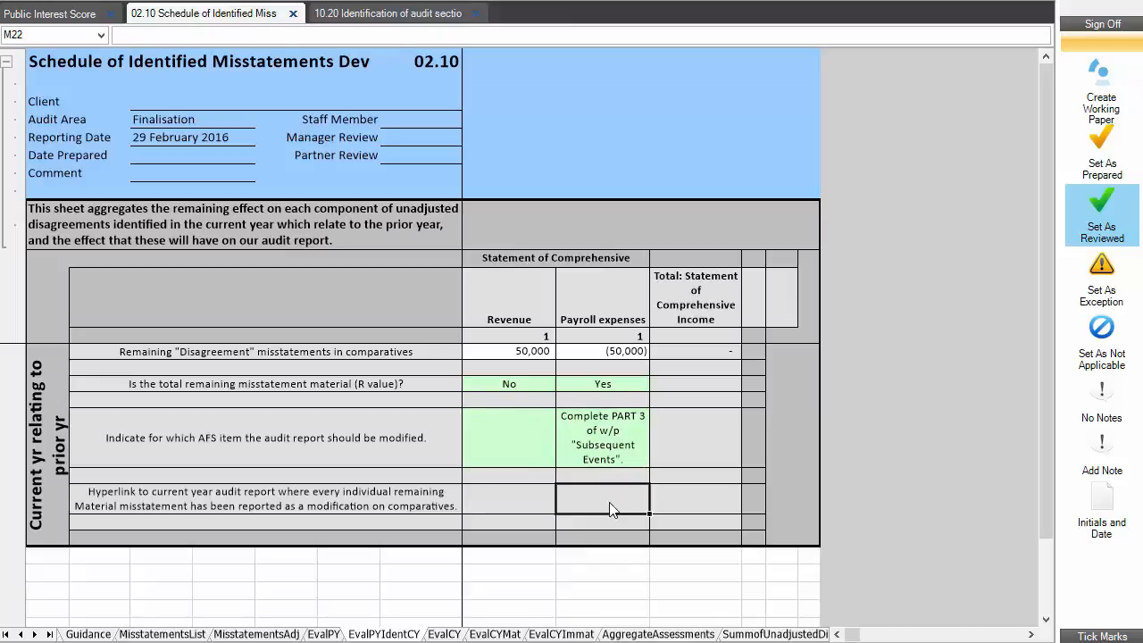
{"action": "left_click", "coordinate": [609, 438]}
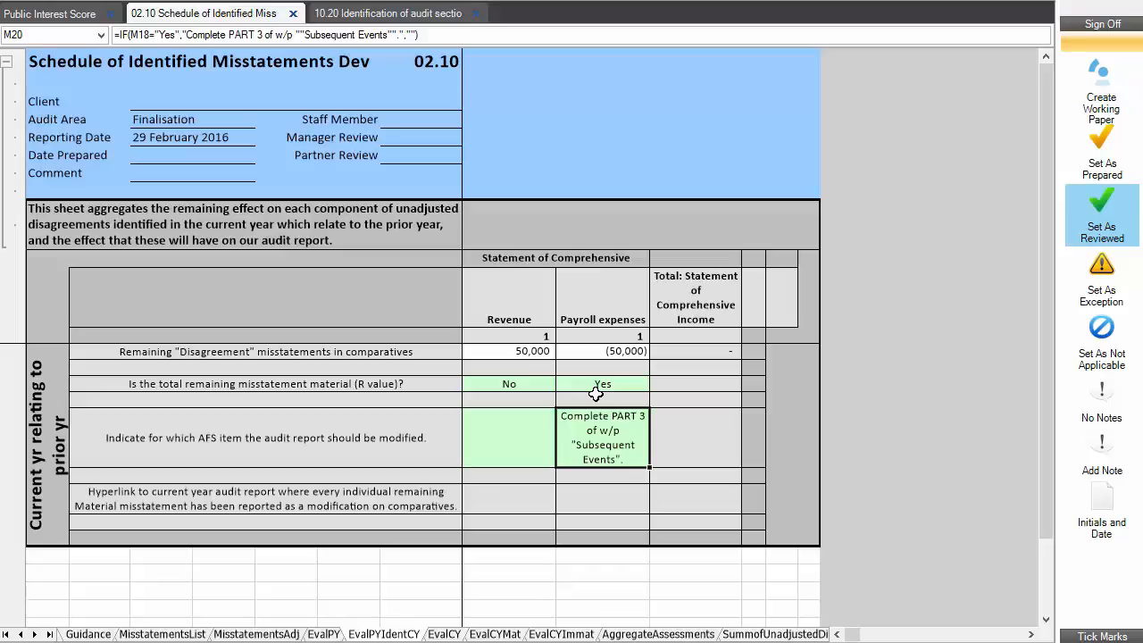
- On EvalCY, collapse the header block and answer Yes for Other income on whether the adjustments/remaining "Disagreement" misstatement is acceptable
{"action": "left_click", "coordinate": [444, 634]}
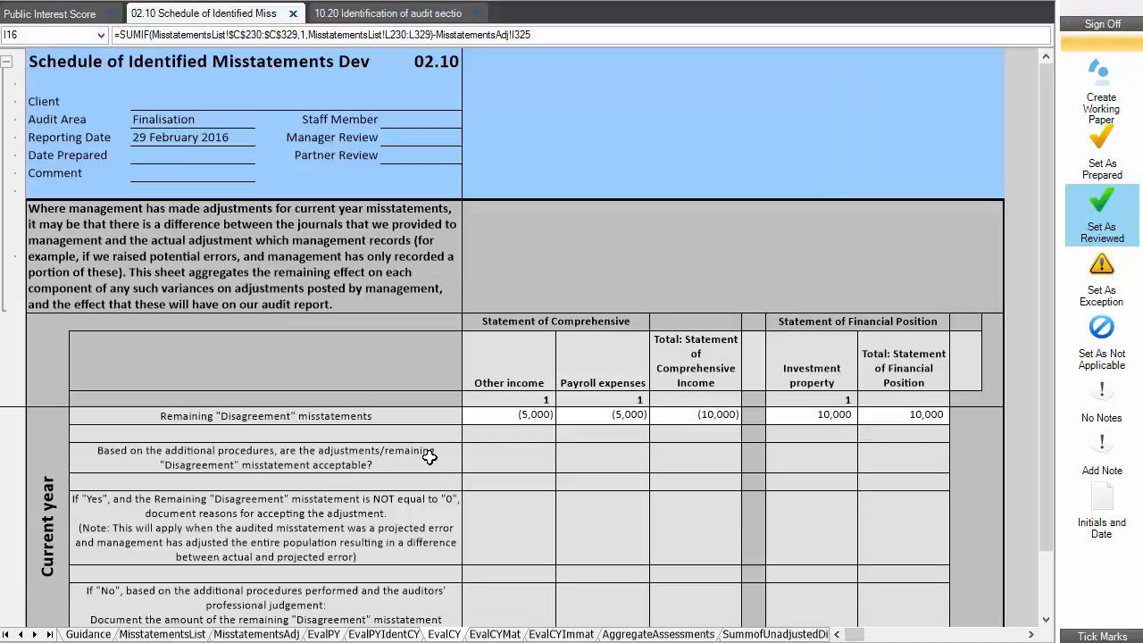
{"action": "left_click", "coordinate": [7, 62]}
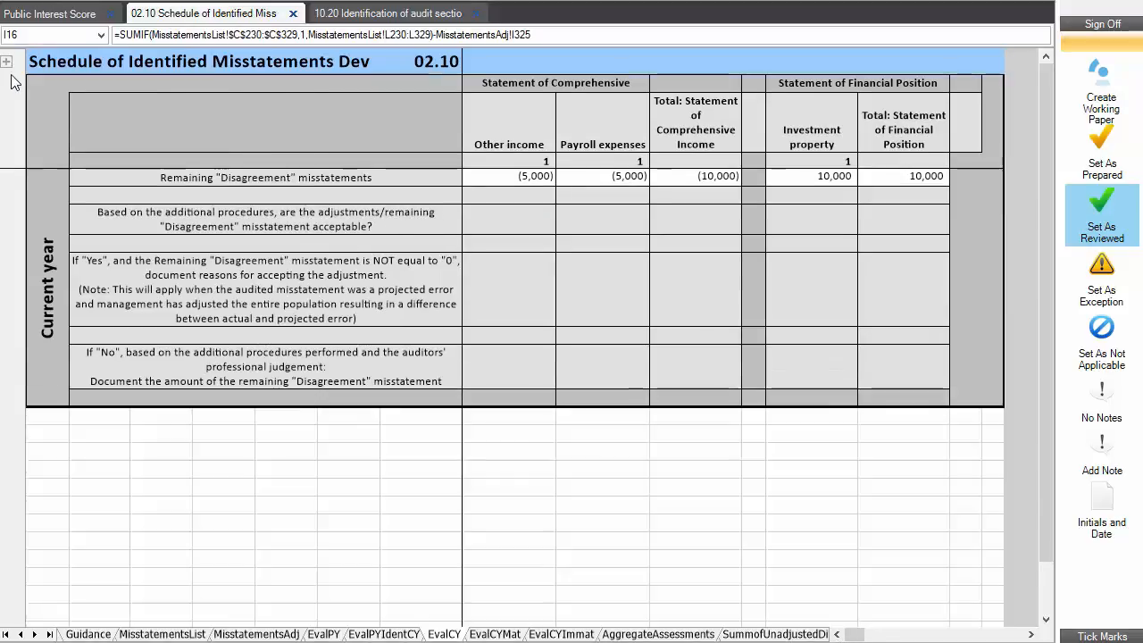
{"action": "left_click", "coordinate": [449, 178]}
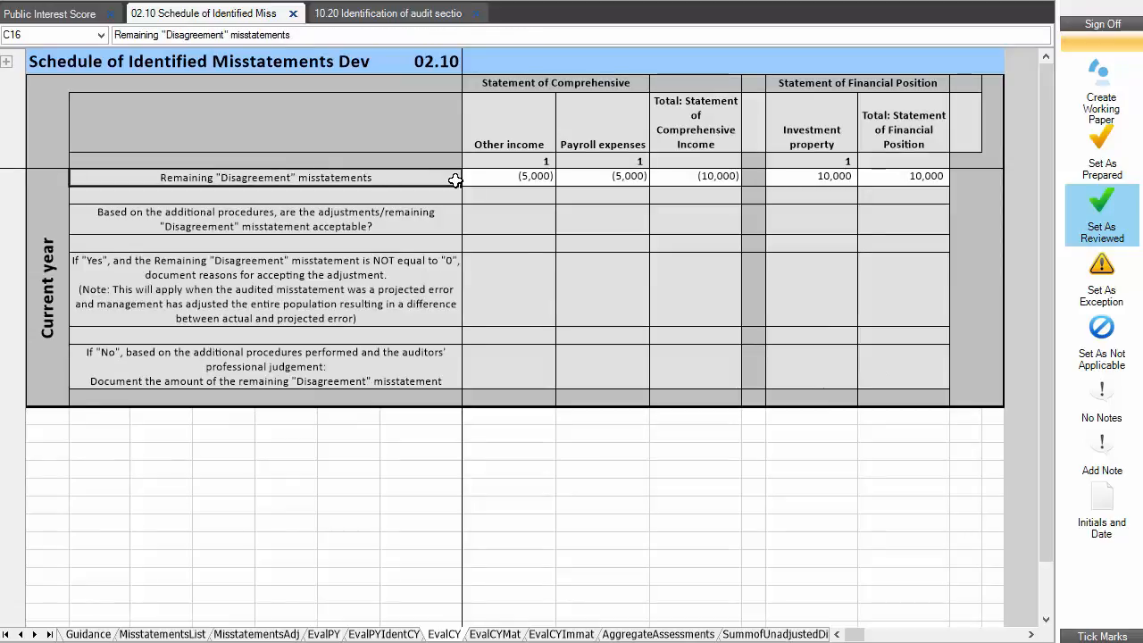
{"action": "key", "text": "Right"}
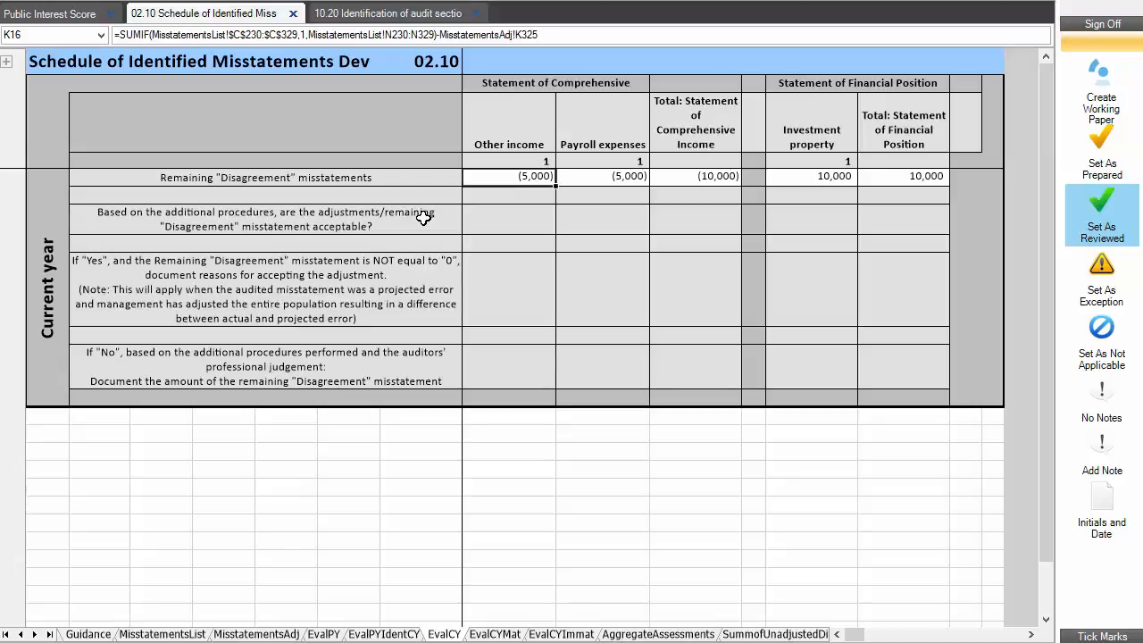
{"action": "left_click", "coordinate": [527, 219]}
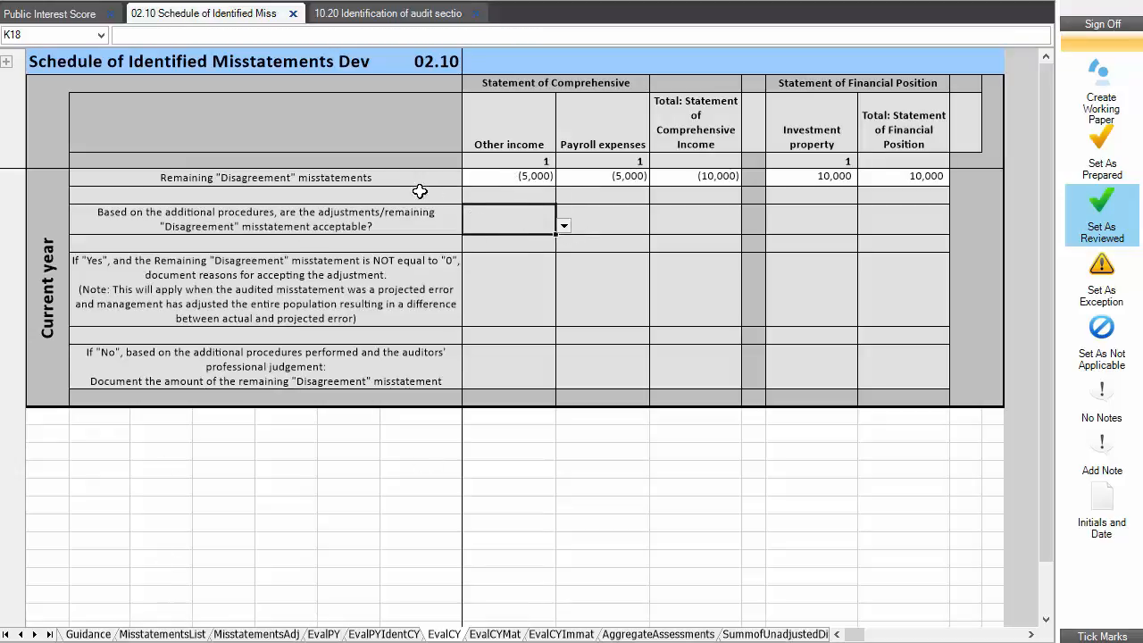
{"action": "left_click", "coordinate": [522, 177]}
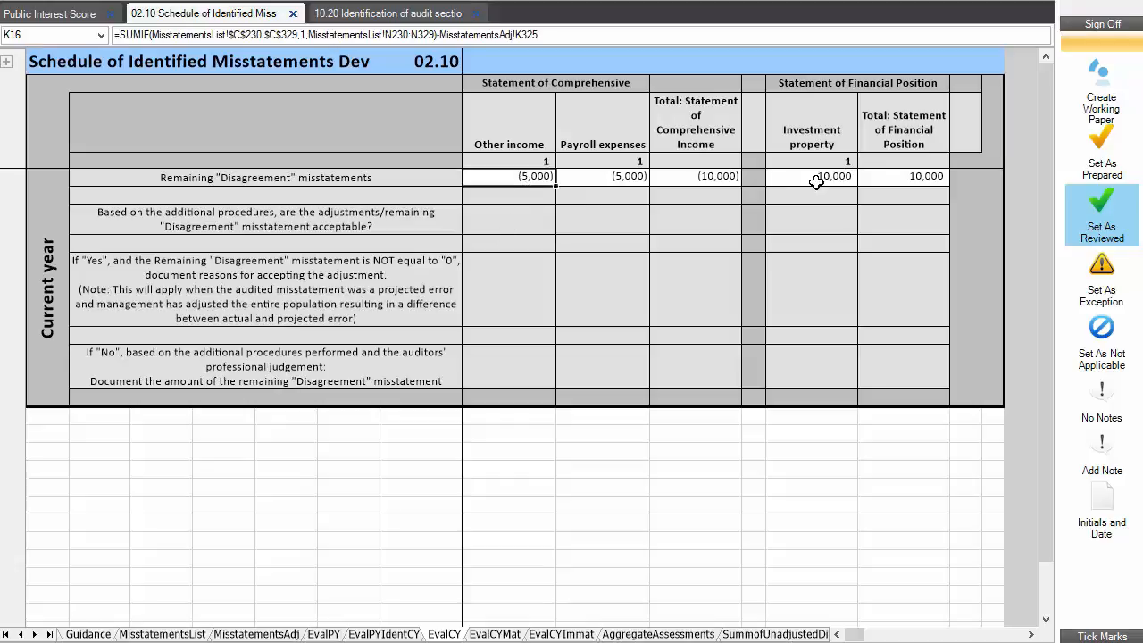
{"action": "left_click", "coordinate": [380, 221]}
{"action": "left_click", "coordinate": [502, 224]}
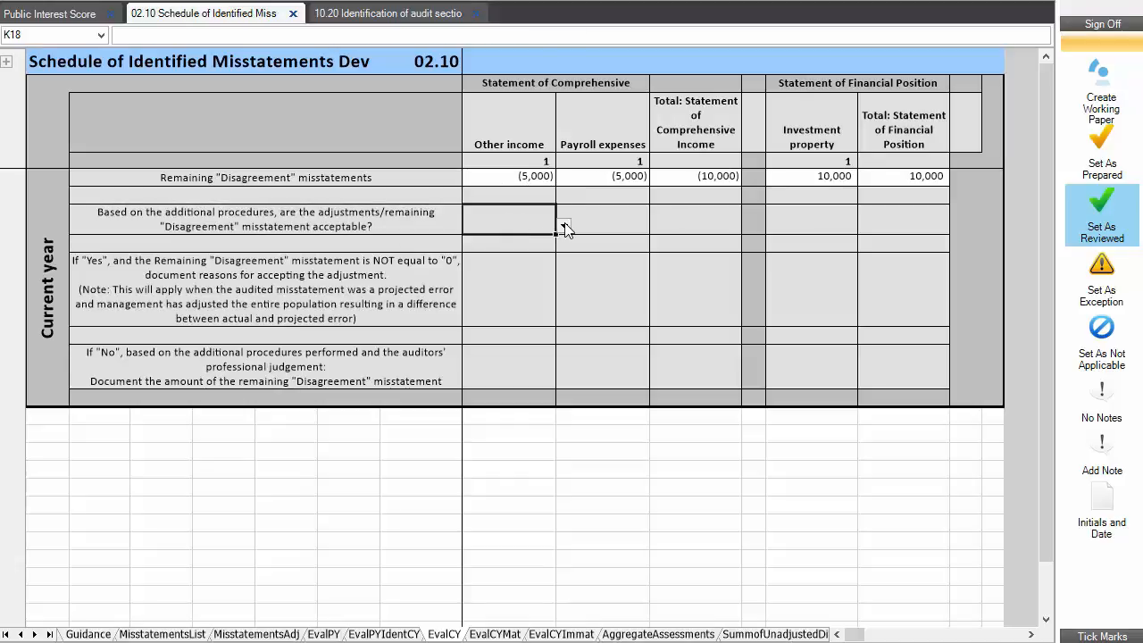
{"action": "left_click", "coordinate": [565, 226]}
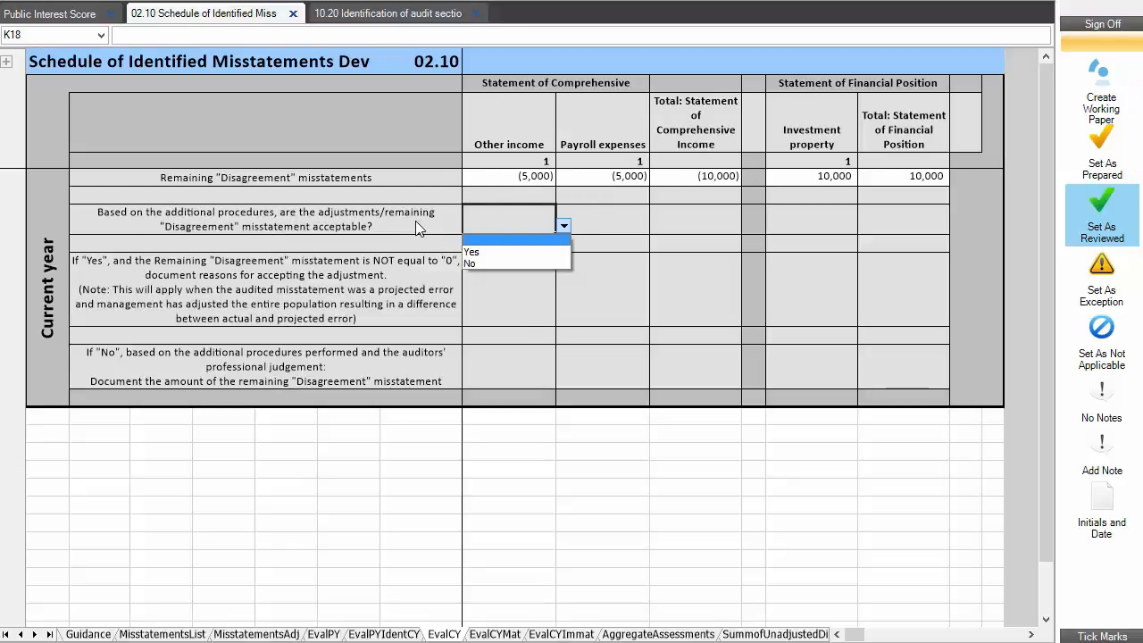
{"action": "left_click", "coordinate": [472, 253]}
- Examine Other income's reasons for accepting the adjustment and its remaining misstatement amount field against the EvalCY instructions
{"action": "left_click", "coordinate": [338, 280]}
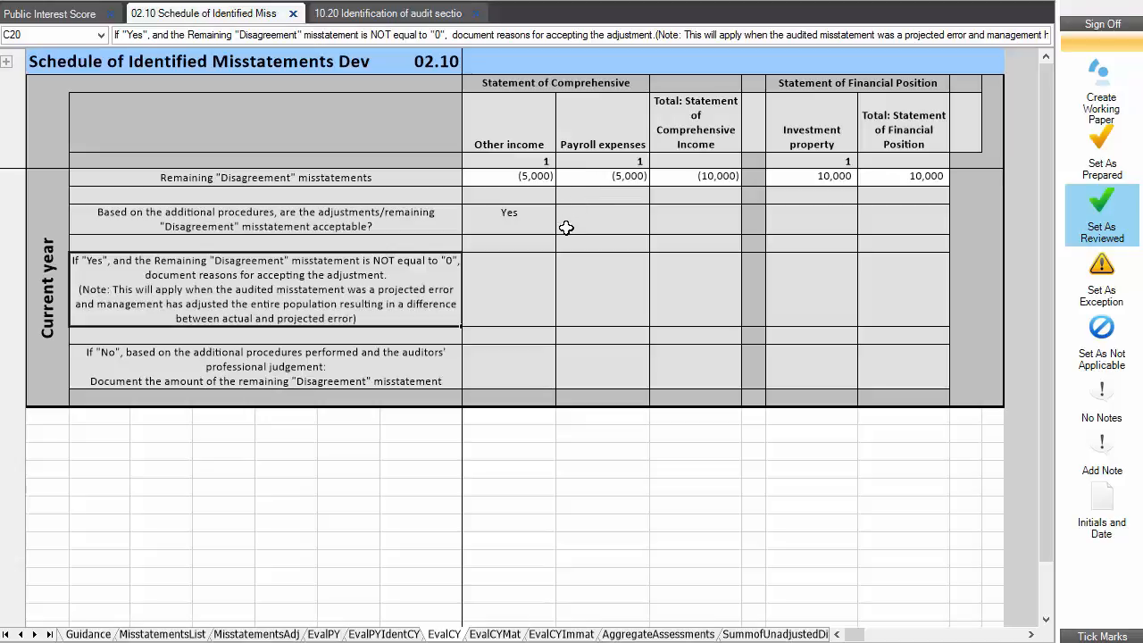
{"action": "left_click", "coordinate": [522, 311]}
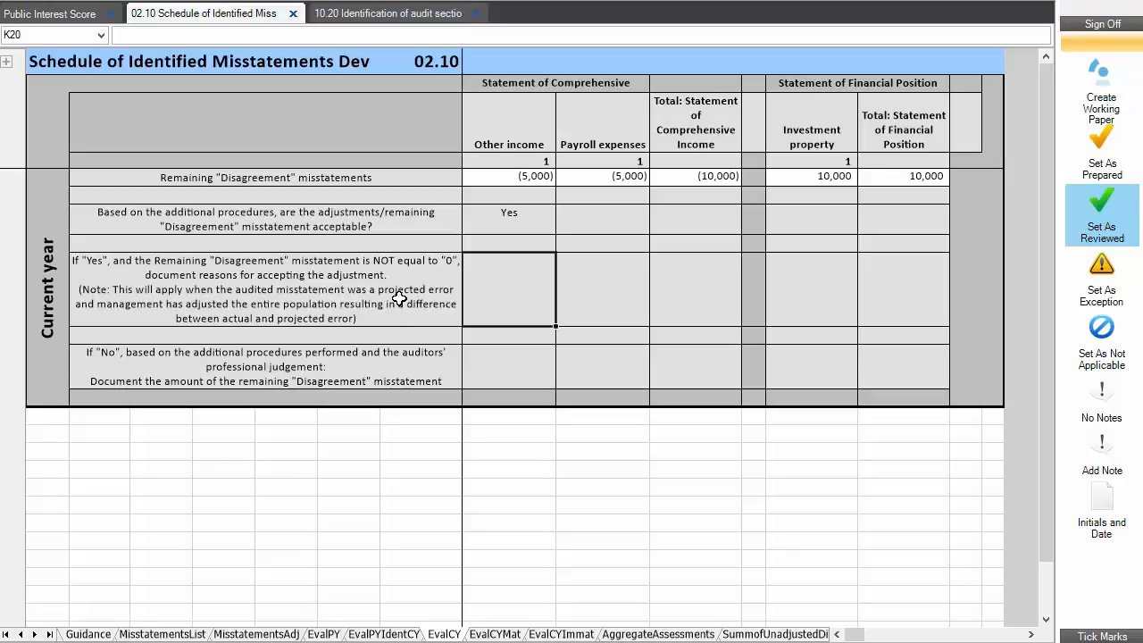
{"action": "left_click", "coordinate": [406, 298]}
{"action": "left_click", "coordinate": [512, 290]}
{"action": "left_click", "coordinate": [523, 370]}
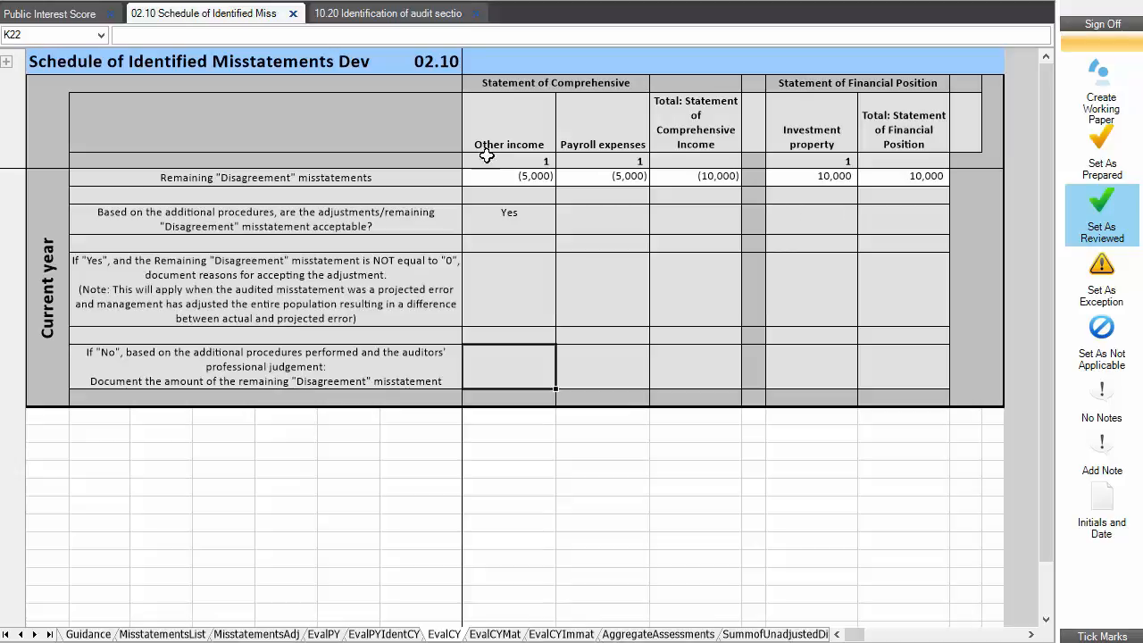
- On EvalCYMat, examine Revenue's fields for management's reasons for not adjusting and the audit report hyperlink
{"action": "left_click", "coordinate": [493, 634]}
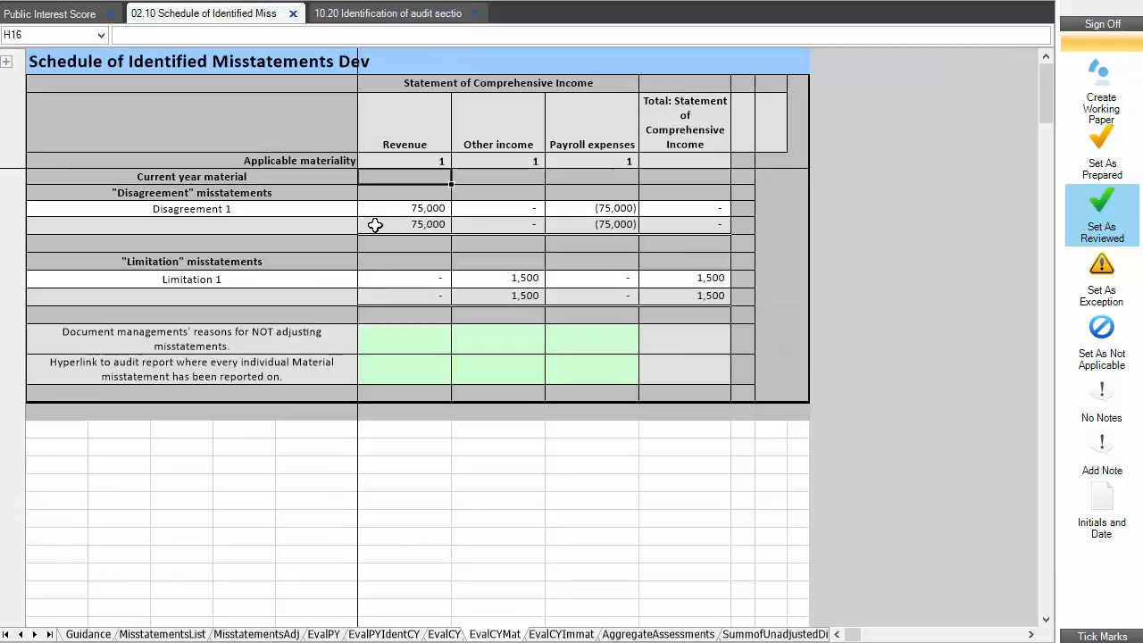
{"action": "left_click", "coordinate": [299, 342]}
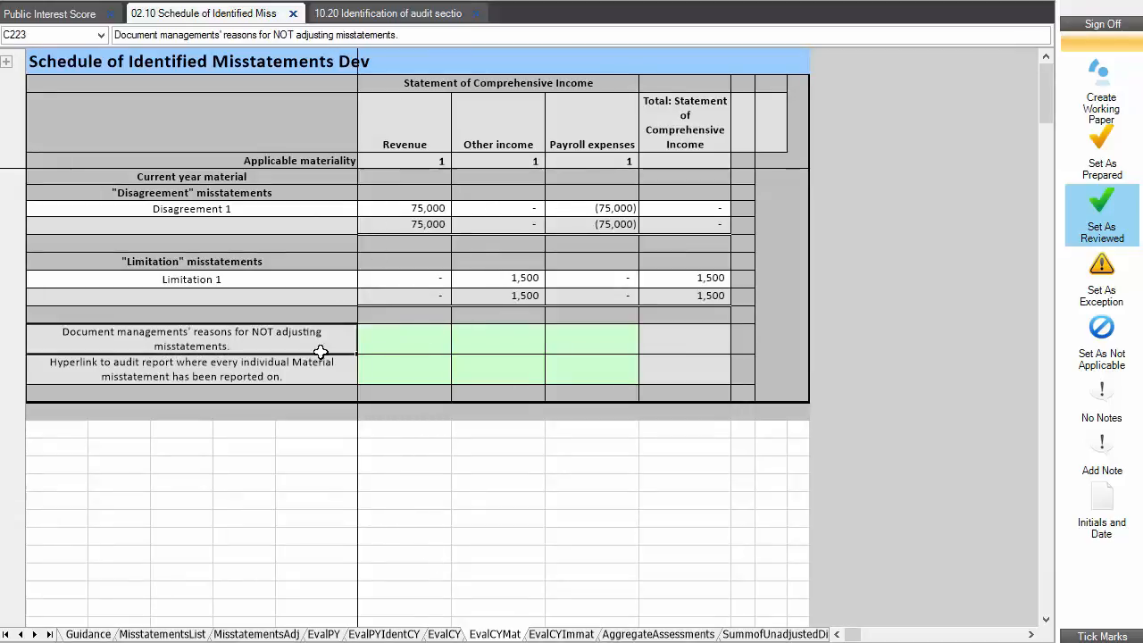
{"action": "key", "text": "Tab"}
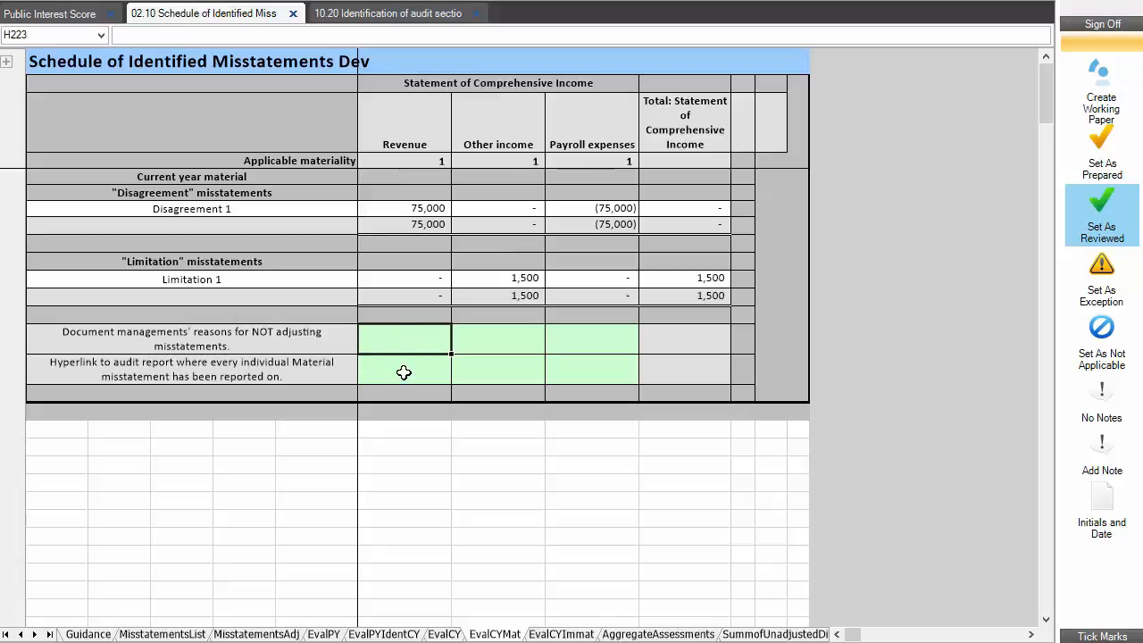
{"action": "left_click", "coordinate": [402, 373]}
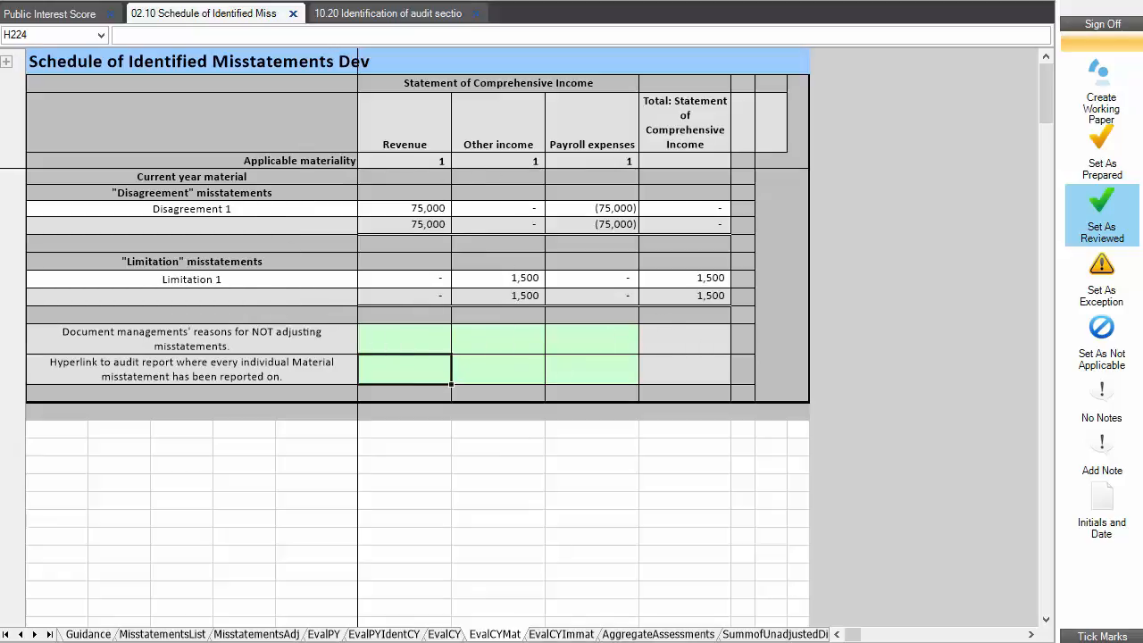
- Open EvalCYImmat, collapse its header block and review the immaterial disagreement and limitation misstatements per component
{"action": "left_click", "coordinate": [564, 635]}
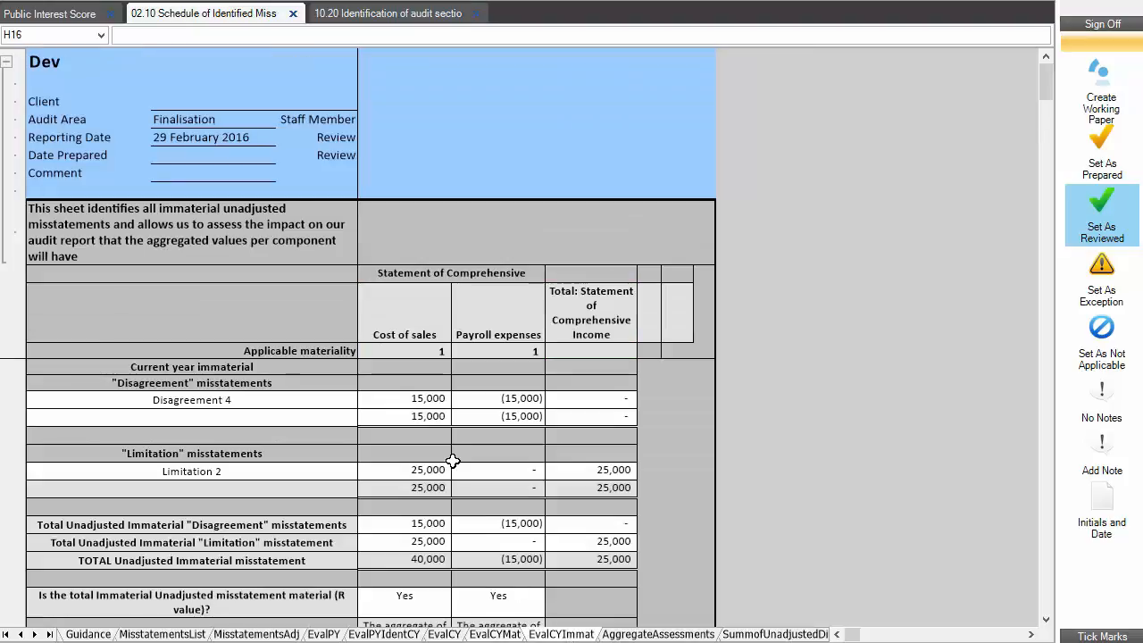
{"action": "left_click", "coordinate": [6, 62]}
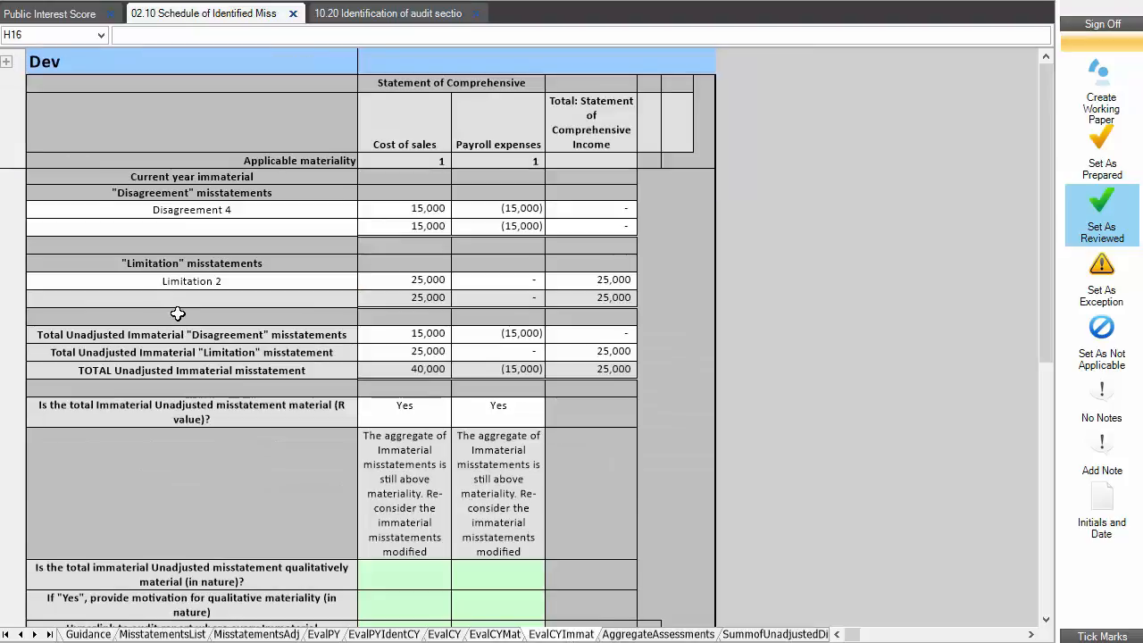
{"action": "left_click", "coordinate": [177, 317]}
{"action": "key", "text": "Right"}
{"action": "key", "text": "Right"}
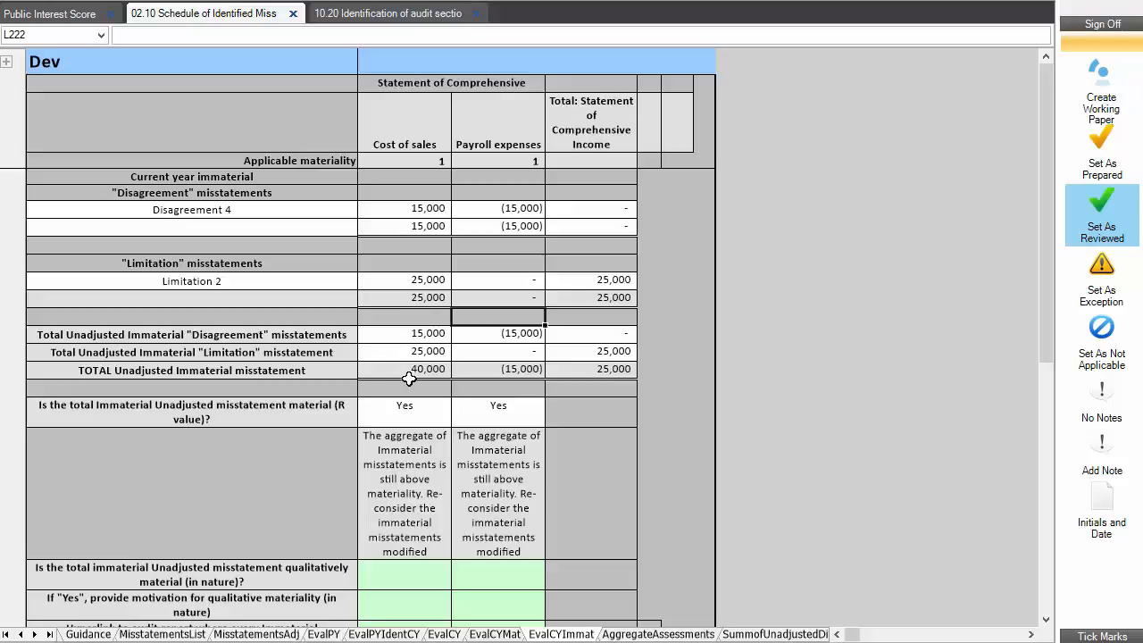
- Compare Cost of sales' total unadjusted immaterial misstatement with its applicable materiality and read the qualitative materiality and audit report questions
{"action": "left_click", "coordinate": [223, 420]}
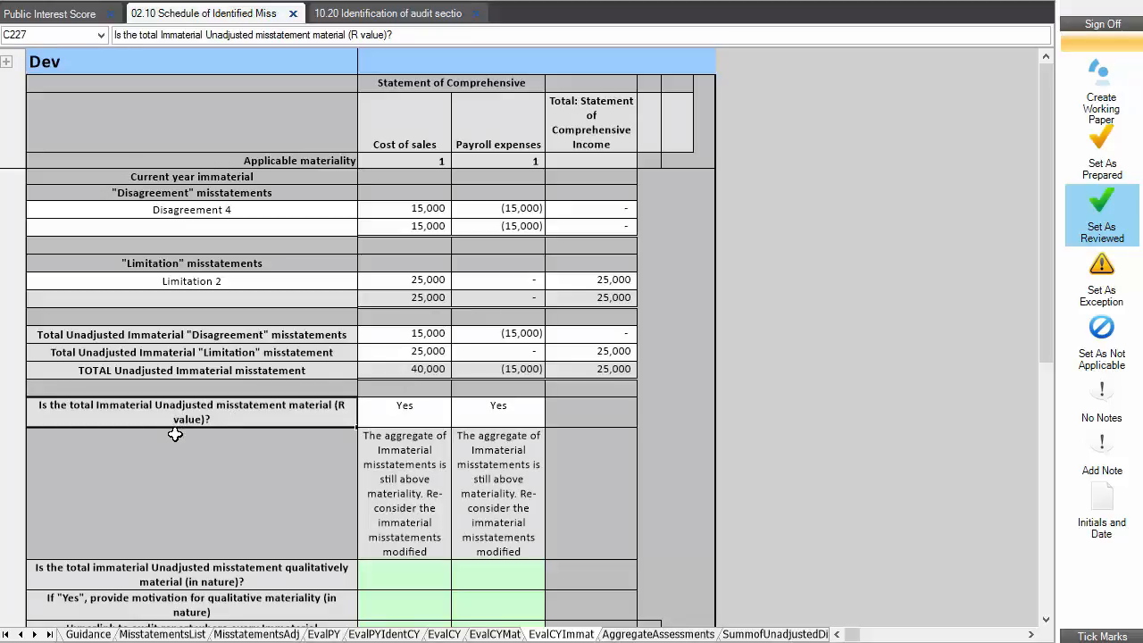
{"action": "left_click", "coordinate": [404, 420]}
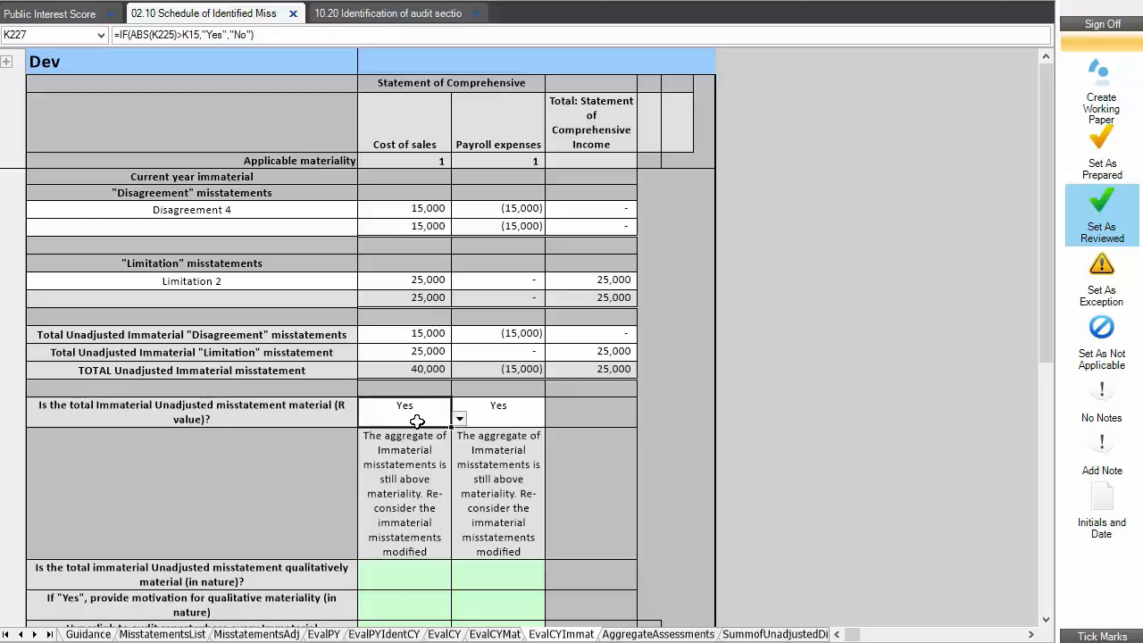
{"action": "left_click", "coordinate": [403, 369]}
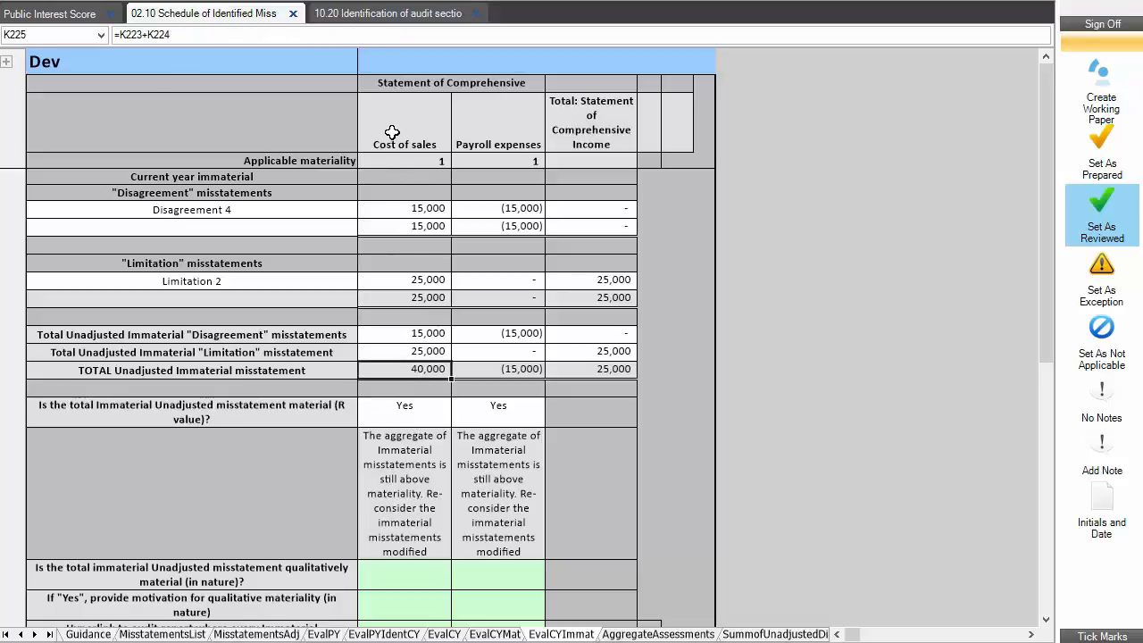
{"action": "left_click", "coordinate": [413, 161]}
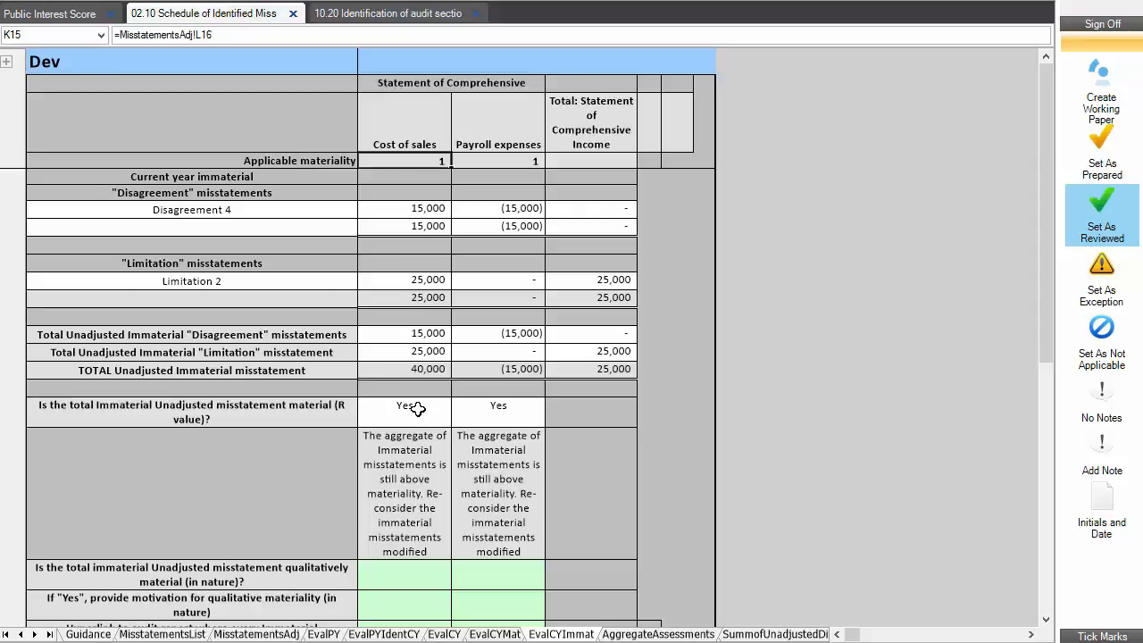
{"action": "scroll", "coordinate": [349, 490], "scroll_direction": "down", "scroll_amount": 1}
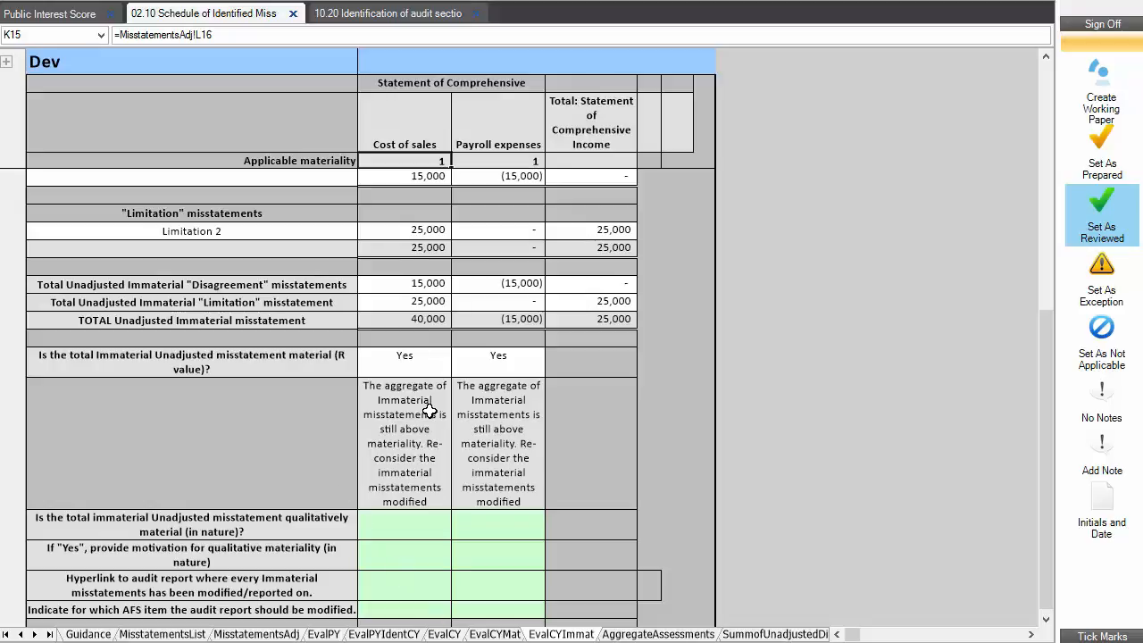
{"action": "scroll", "coordinate": [403, 375], "scroll_direction": "up", "scroll_amount": 1}
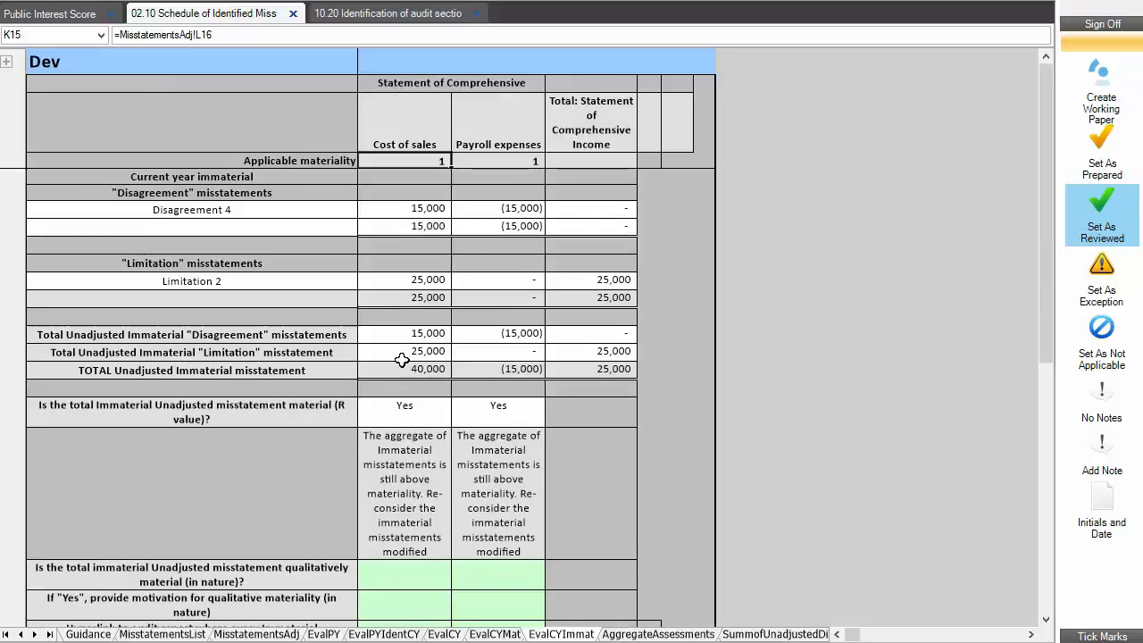
{"action": "scroll", "coordinate": [399, 442], "scroll_direction": "down", "scroll_amount": 2}
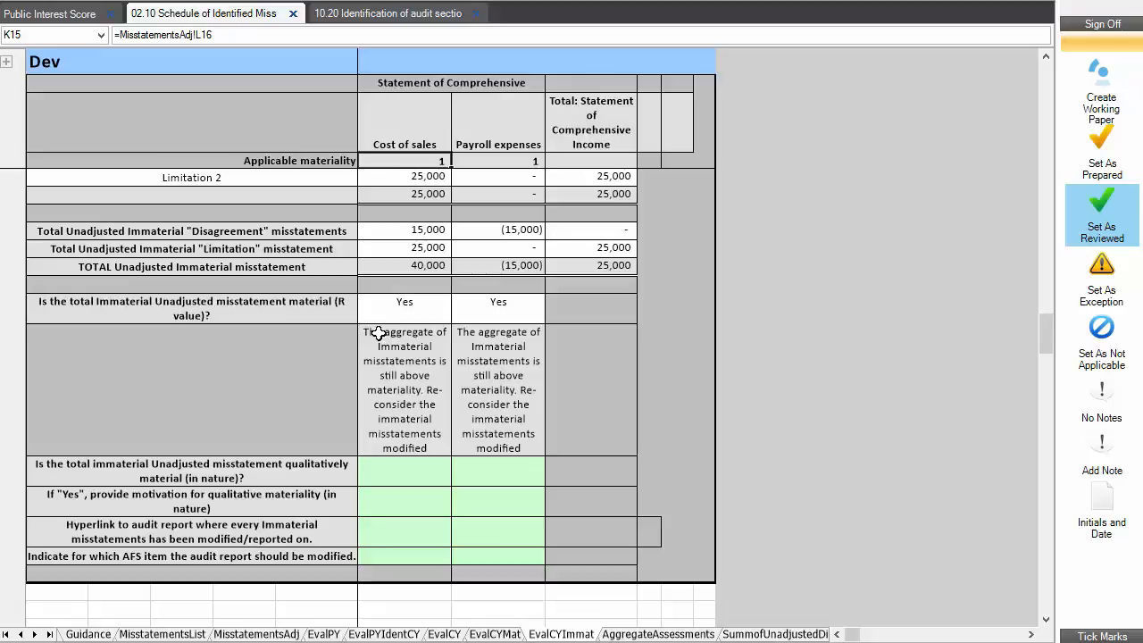
- On AggregateAssessments, review the Action 14 conclusions for the statement of comprehensive income, statement of financial position and disclosure notes
{"action": "left_click", "coordinate": [618, 634]}
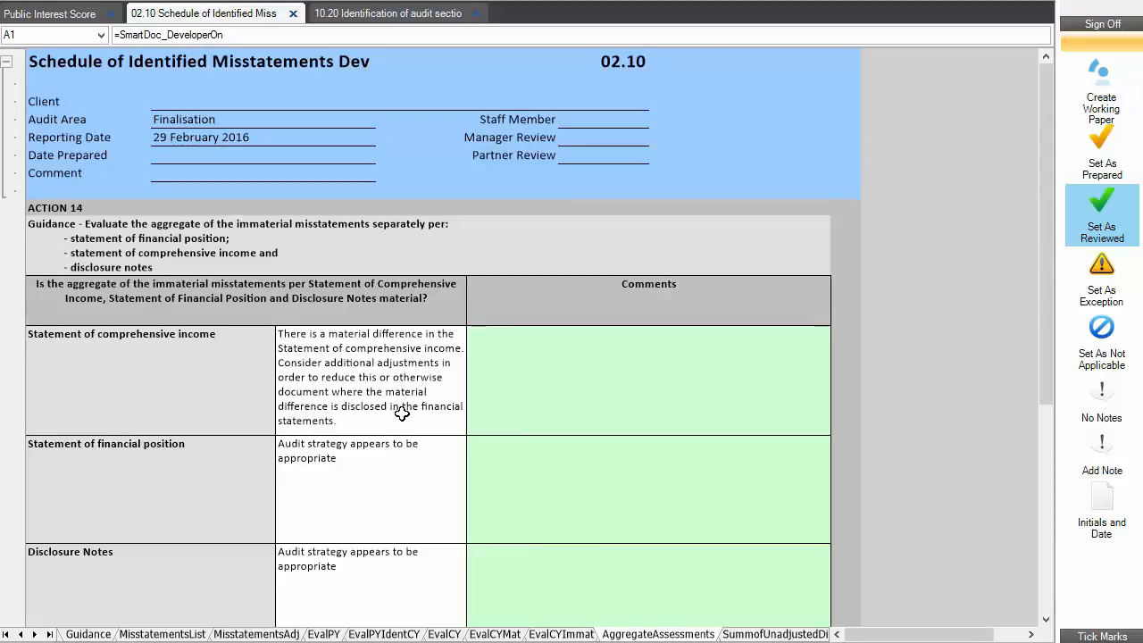
{"action": "left_click", "coordinate": [186, 373]}
{"action": "left_click", "coordinate": [178, 487]}
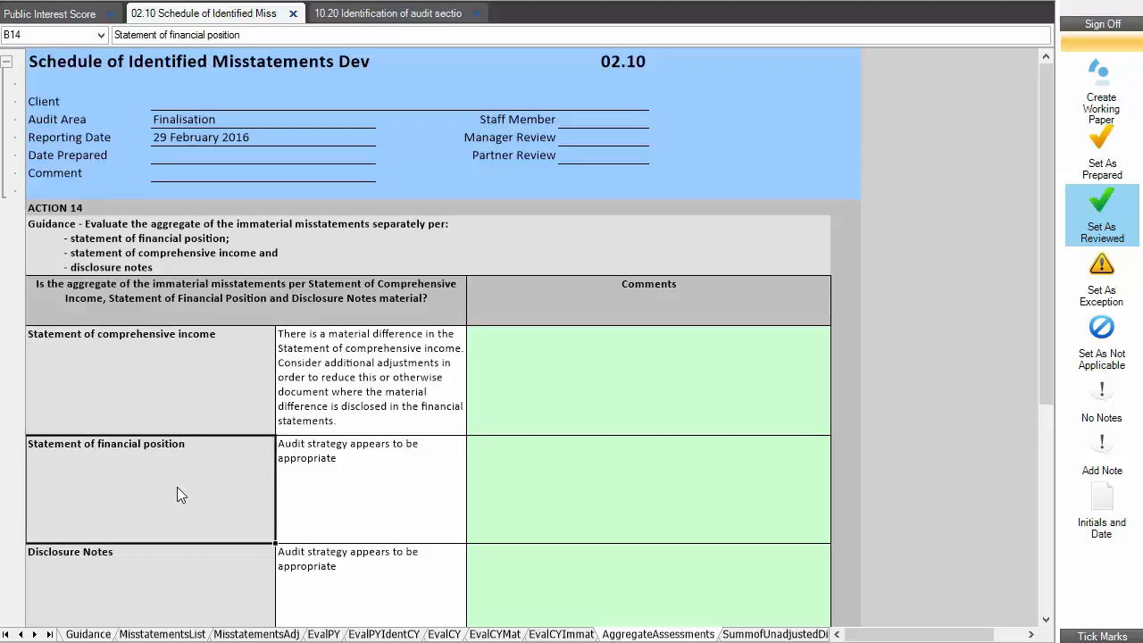
{"action": "scroll", "coordinate": [176, 487], "scroll_direction": "down", "scroll_amount": 1}
{"action": "left_click", "coordinate": [170, 521]}
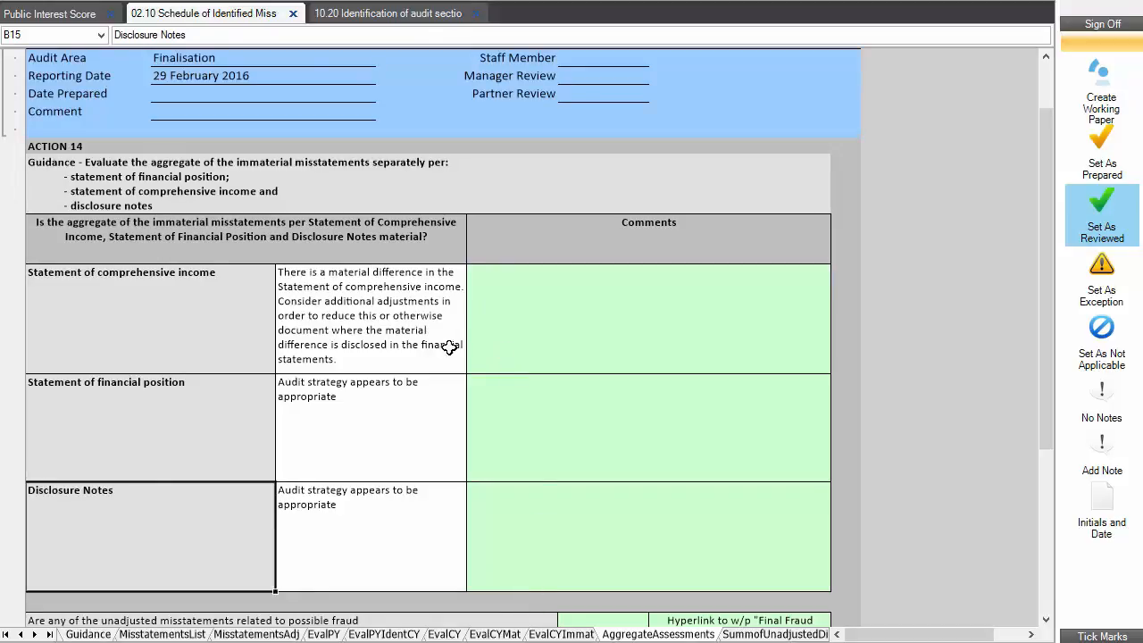
{"action": "left_click", "coordinate": [339, 313]}
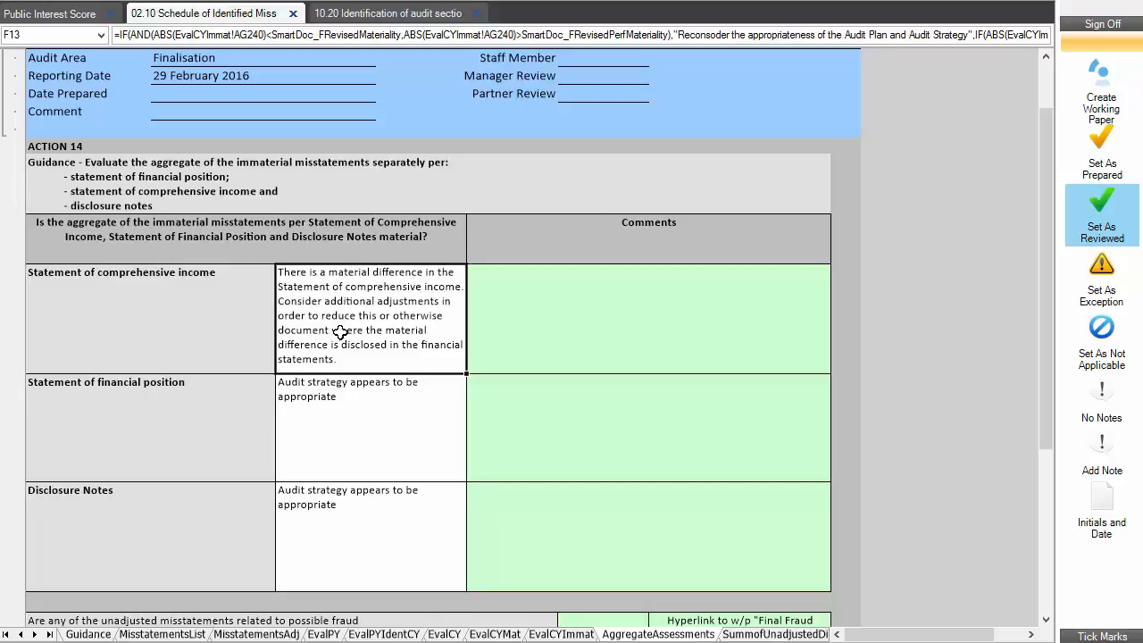
- Read the possible fraud question and Actions 15 to 17 on governance communication, the management representation letter and the audit opinion
{"action": "scroll", "coordinate": [342, 329], "scroll_direction": "down", "scroll_amount": 4}
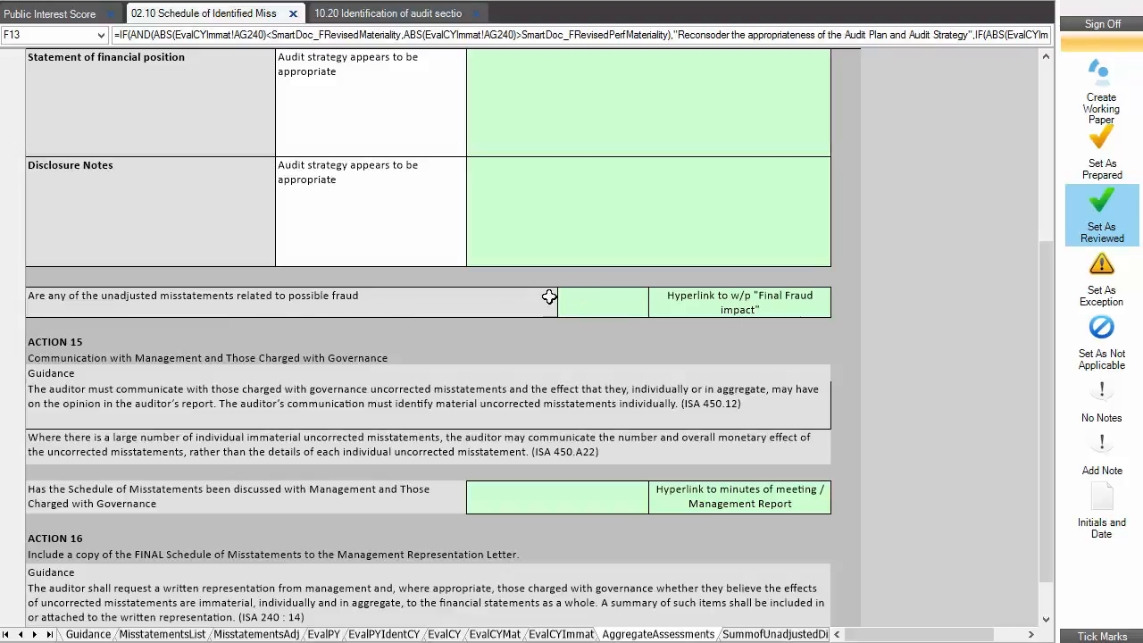
{"action": "left_click", "coordinate": [479, 297]}
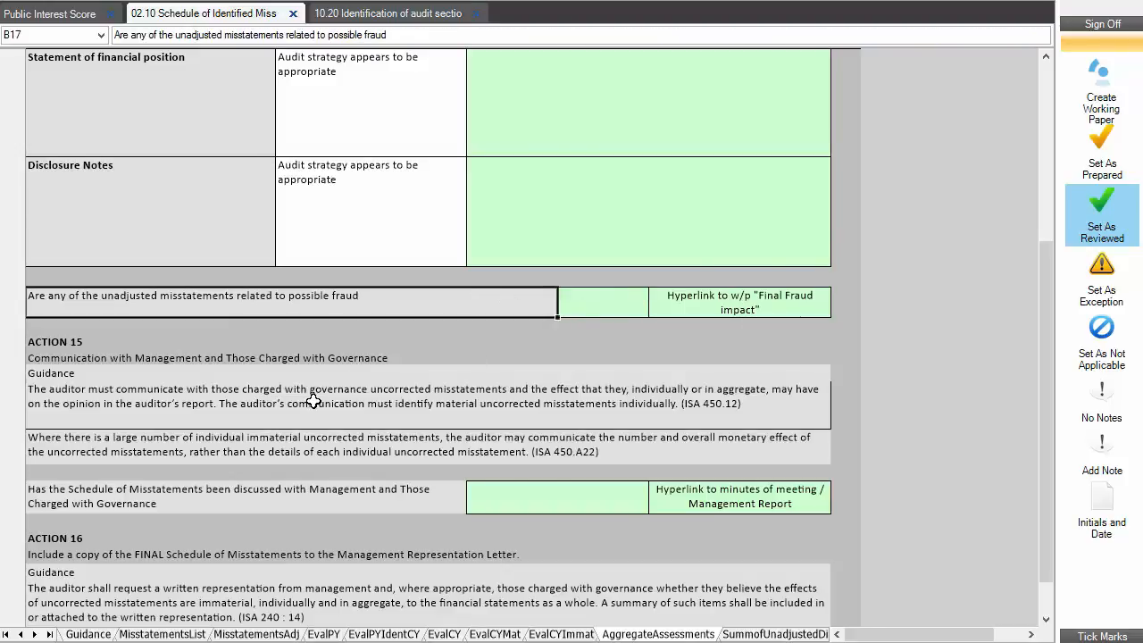
{"action": "scroll", "coordinate": [312, 402], "scroll_direction": "down", "scroll_amount": 3}
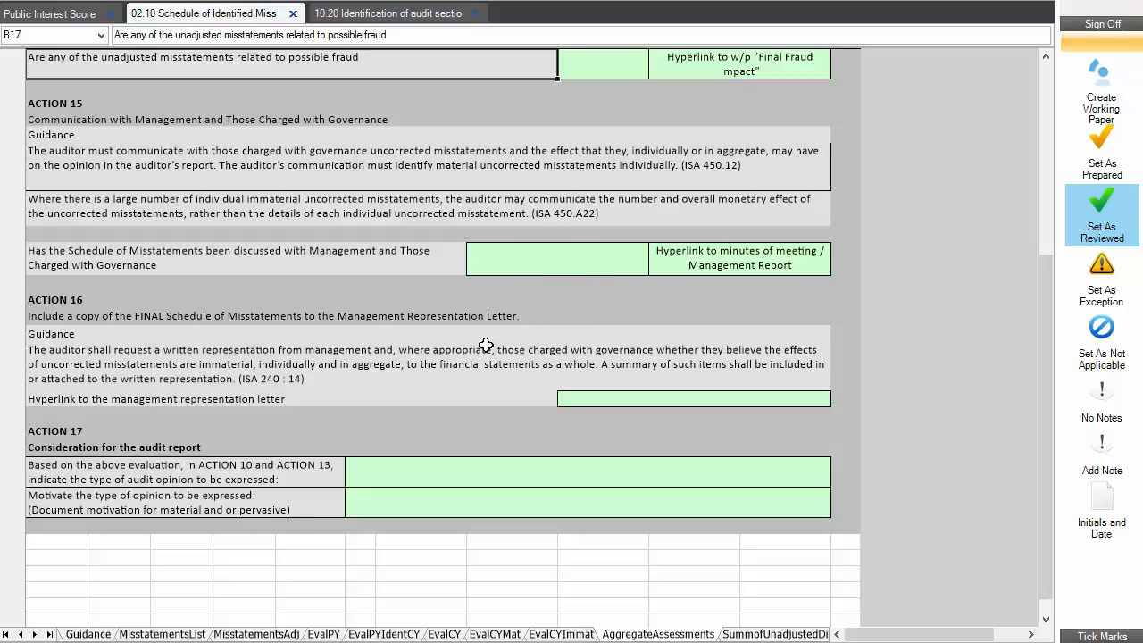
- Open SummofUnadjustedDiff, collapse its header block and review the material and immaterial disagreement misstatements carried forward to next year's audit
{"action": "left_click", "coordinate": [762, 634]}
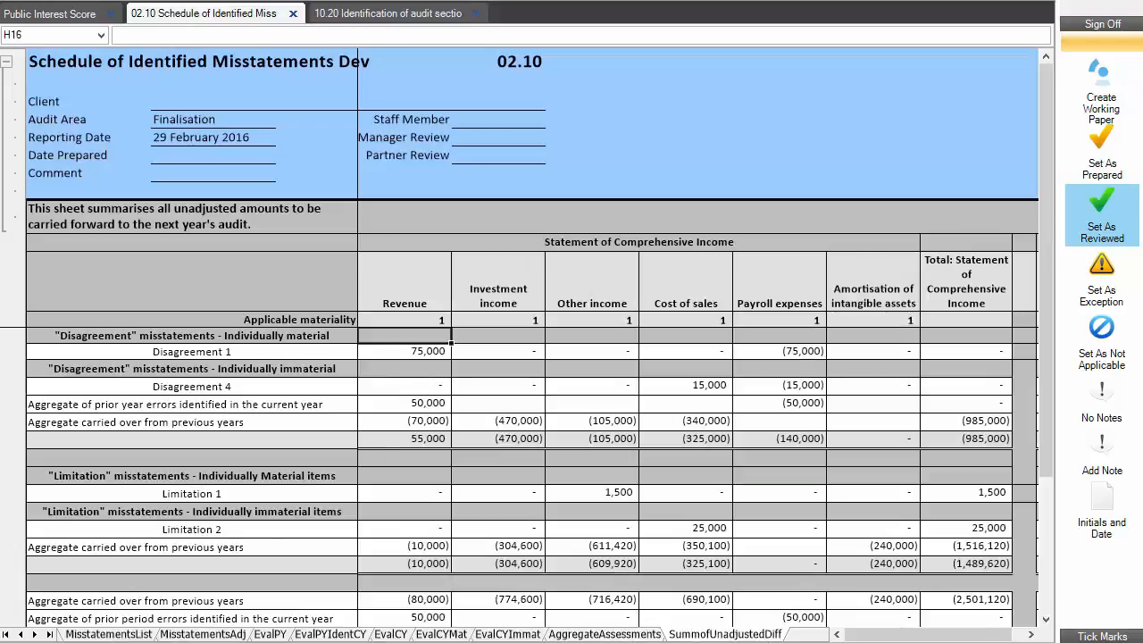
{"action": "left_click", "coordinate": [6, 60]}
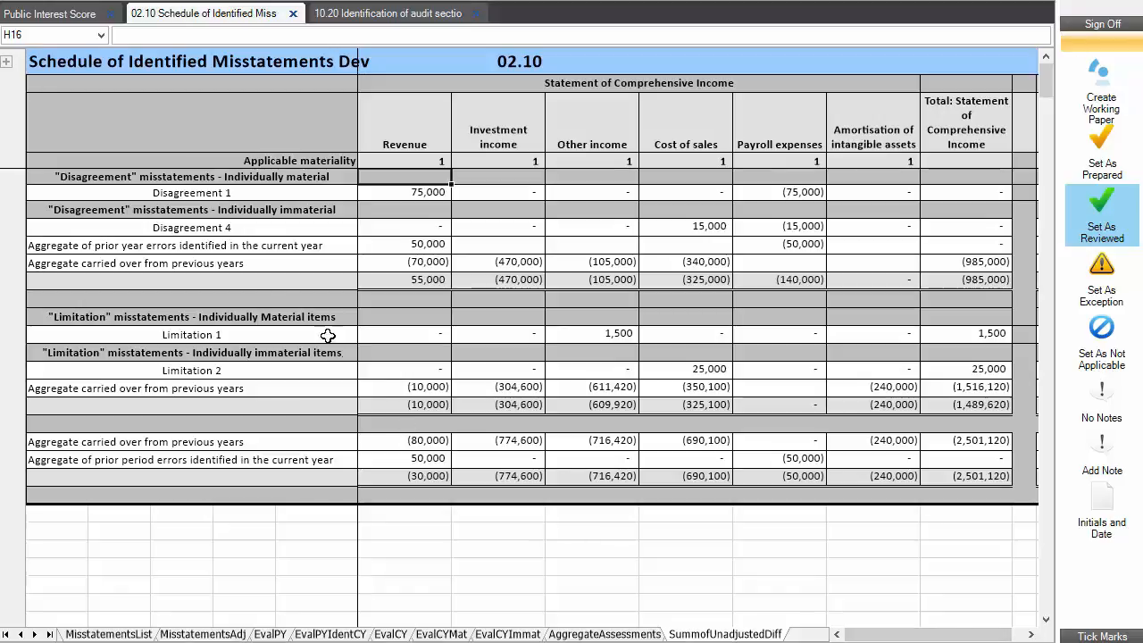
{"action": "left_click", "coordinate": [193, 193]}
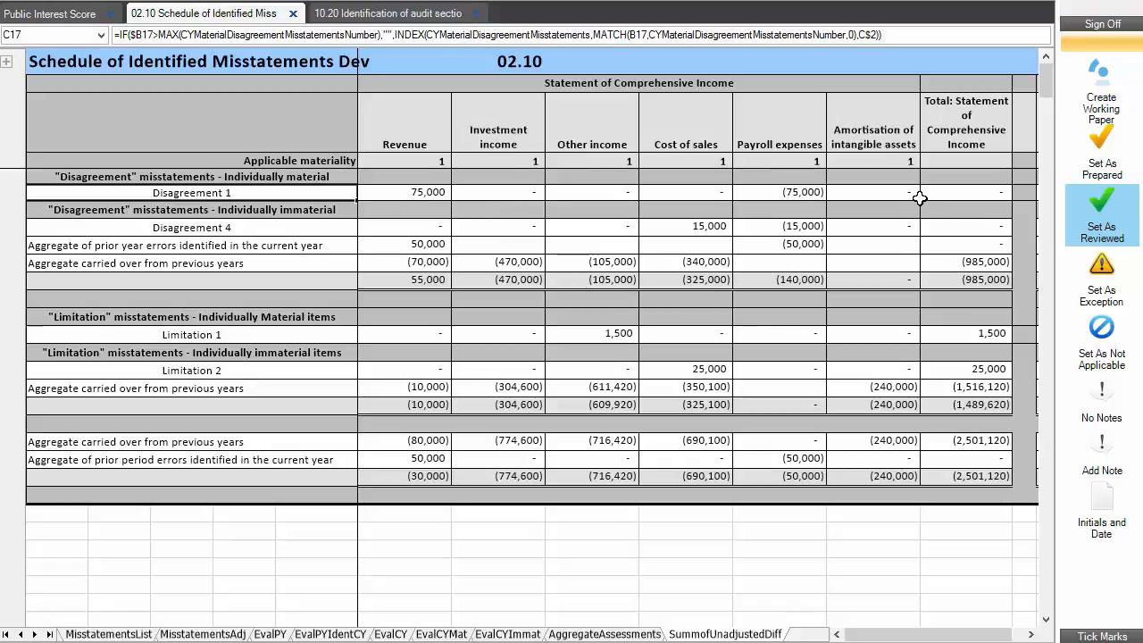
{"action": "left_click_drag", "start_coordinate": [290, 210], "coordinate": [279, 279]}
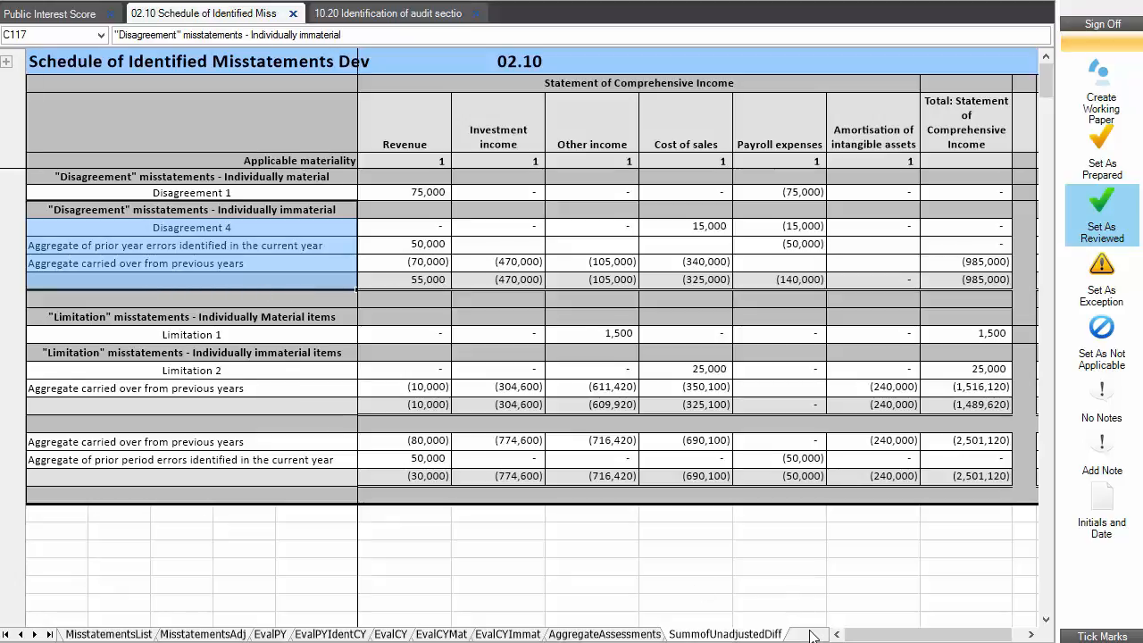
- Return to MisstatementsList and review the prior year disagreement and limitation misstatements brought forward from the Summary of Unadjusted Differences
{"action": "left_click", "coordinate": [148, 636]}
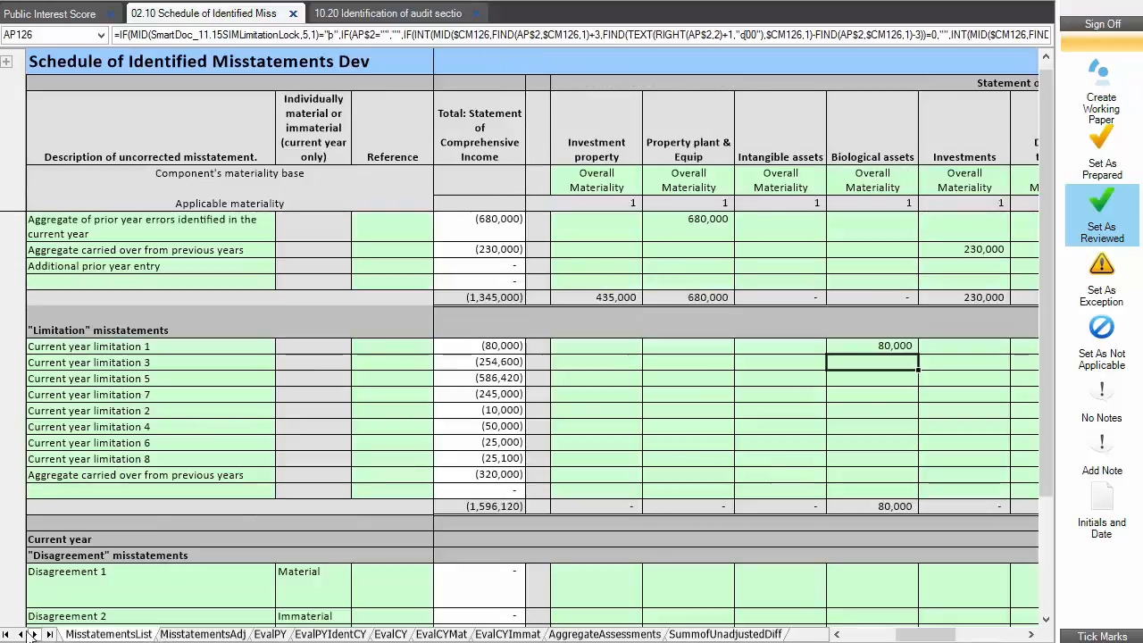
{"action": "left_click", "coordinate": [20, 634]}
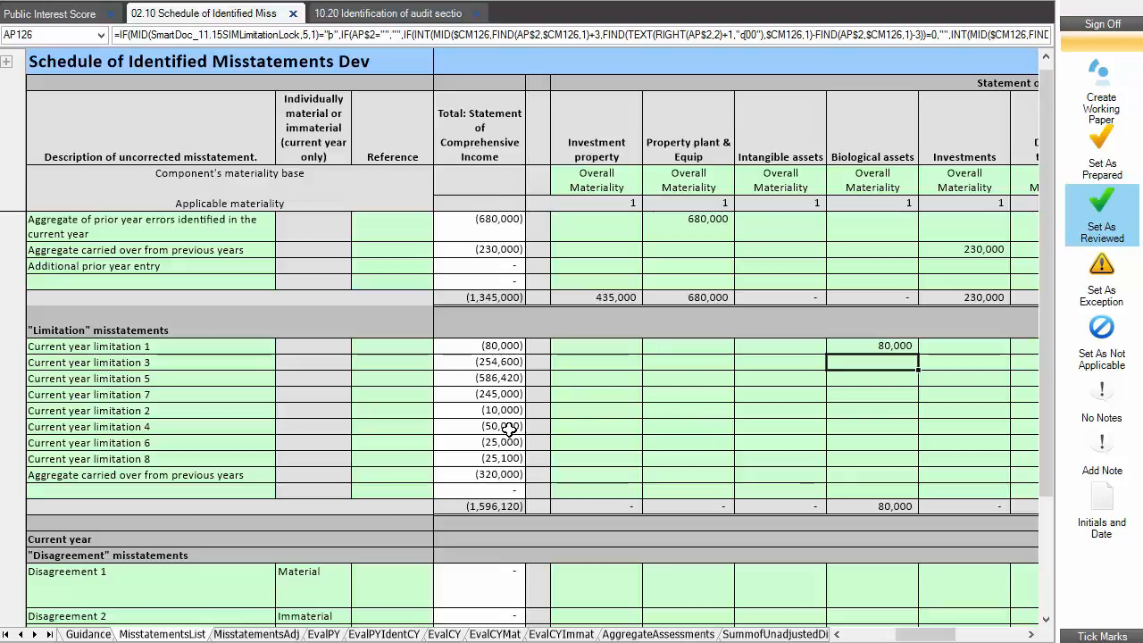
{"action": "scroll", "coordinate": [508, 428], "scroll_direction": "up", "scroll_amount": 3}
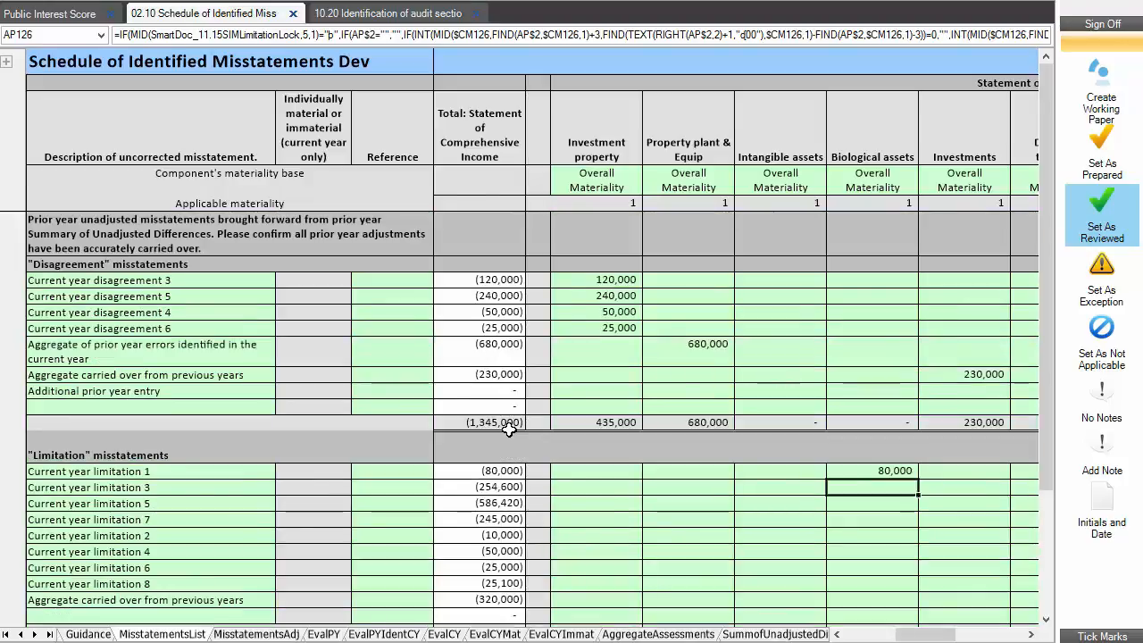
{"action": "scroll", "coordinate": [508, 428], "scroll_direction": "down", "scroll_amount": 1}
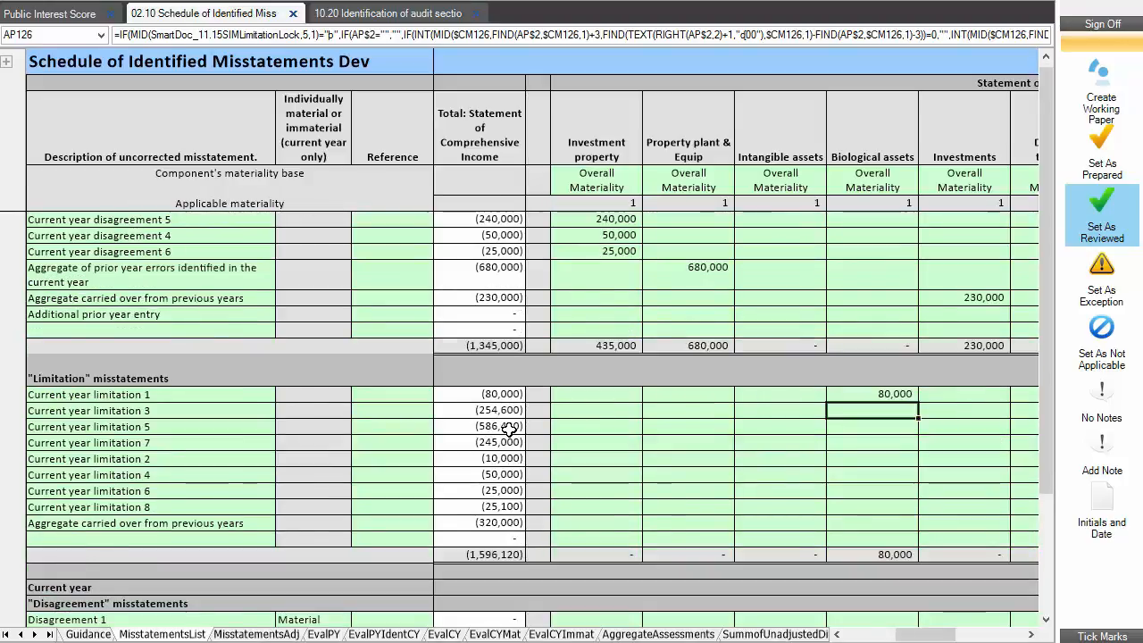
{"action": "scroll", "coordinate": [508, 429], "scroll_direction": "up", "scroll_amount": 1}
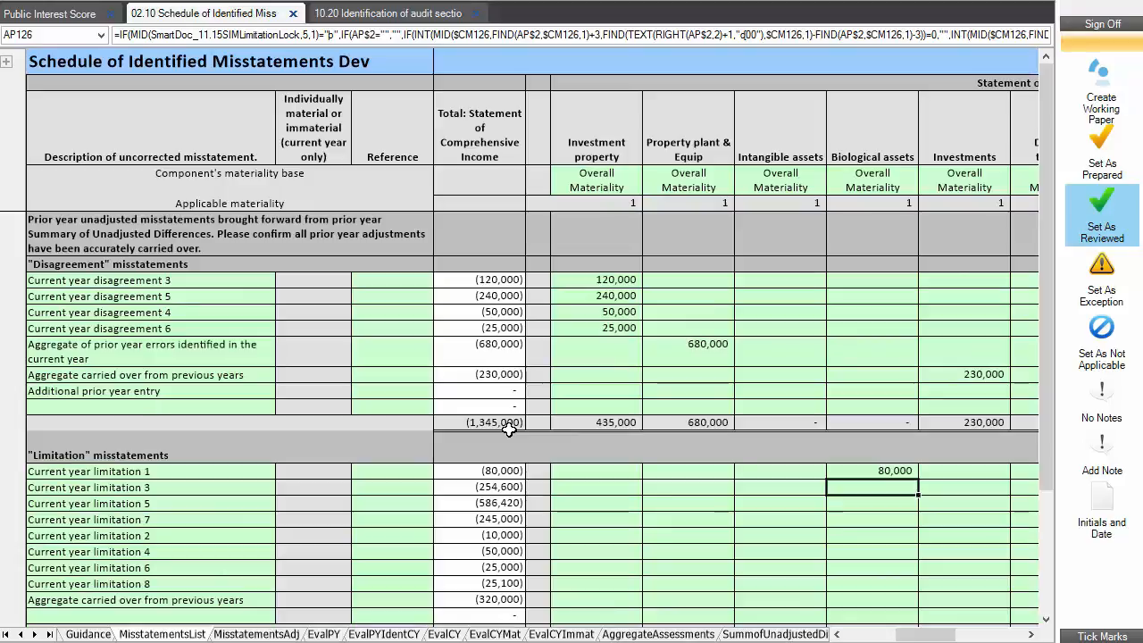